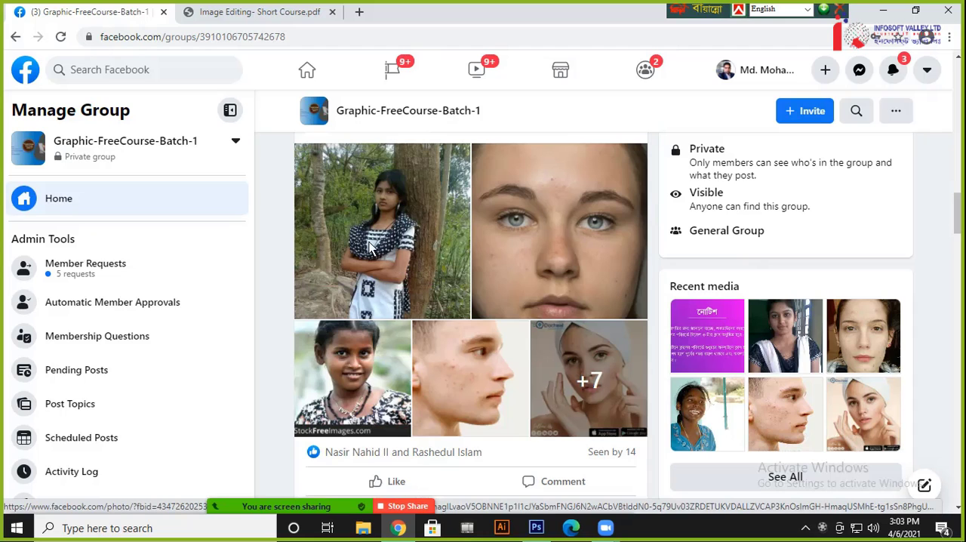
Look through the recent posts in the Graphic-FreeCourse-Batch-1 Facebook group
{"action": "scroll", "coordinate": [459, 266], "scroll_direction": "up", "scroll_amount": 8}
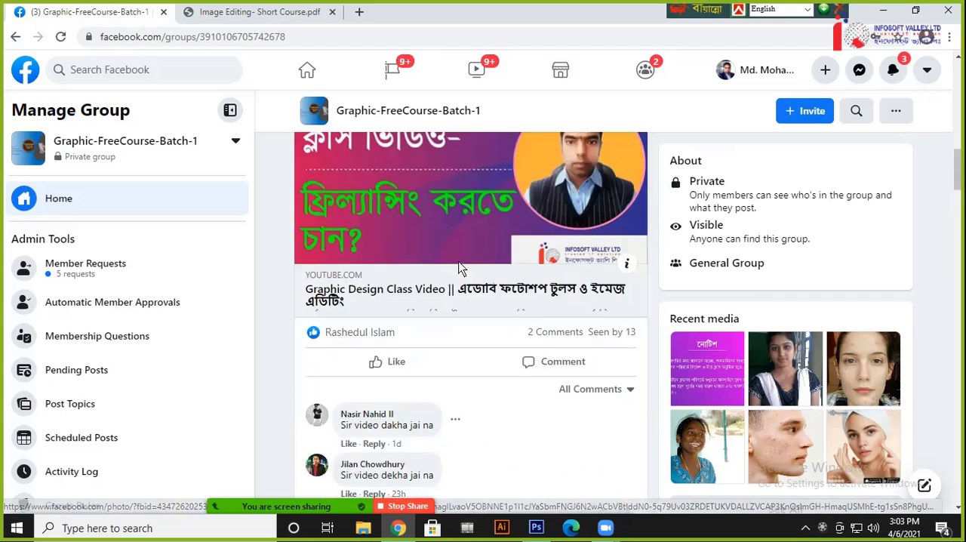
{"action": "scroll", "coordinate": [462, 268], "scroll_direction": "up", "scroll_amount": 10}
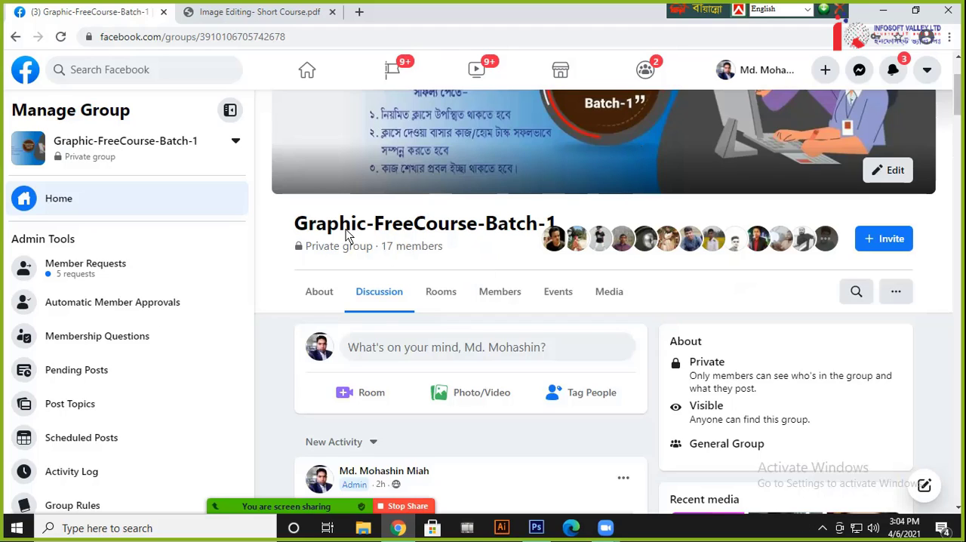
{"action": "scroll", "coordinate": [442, 272], "scroll_direction": "down", "scroll_amount": 1}
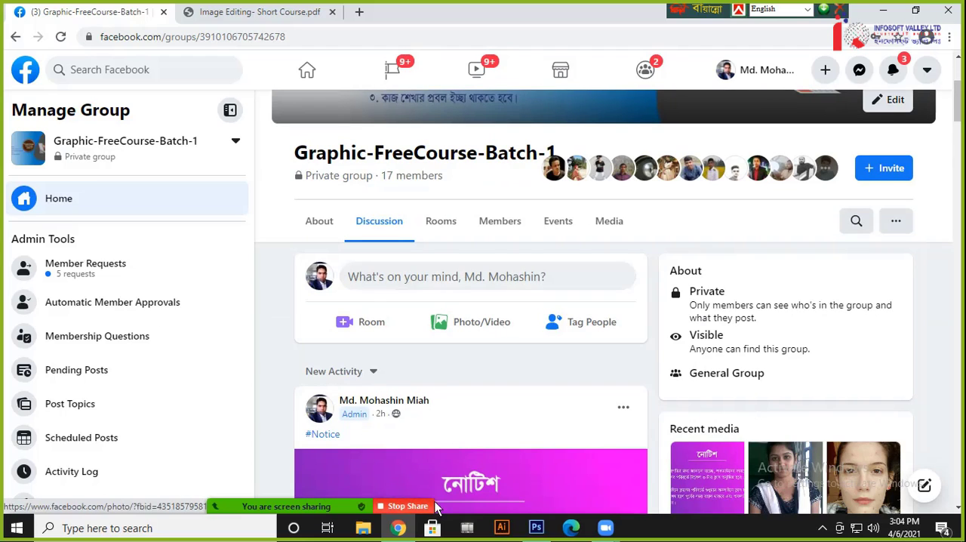
Bring up Image Editing- Short Course.pdf and review the Pen Tool topics listed under Class No. 06
{"action": "left_click", "coordinate": [399, 528]}
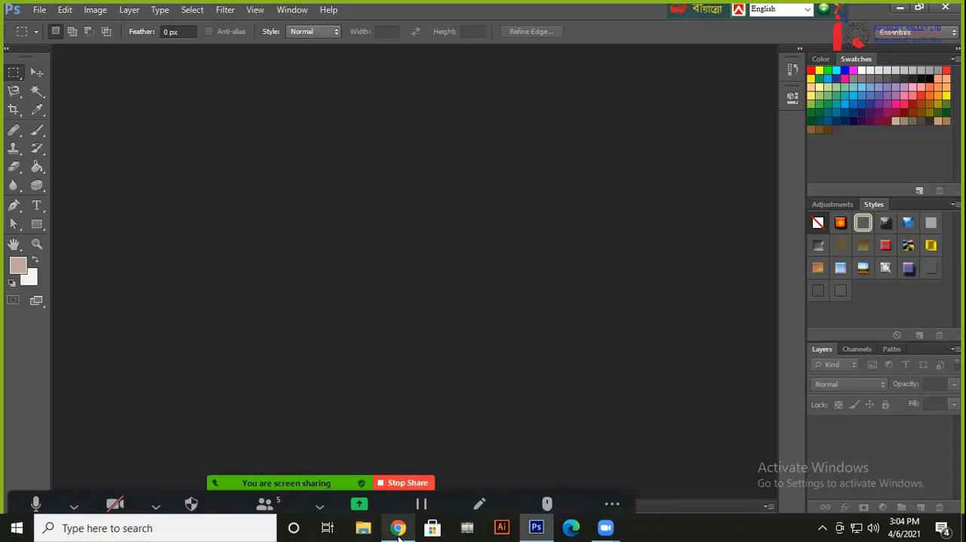
{"action": "left_click", "coordinate": [401, 527]}
{"action": "left_click", "coordinate": [238, 12]}
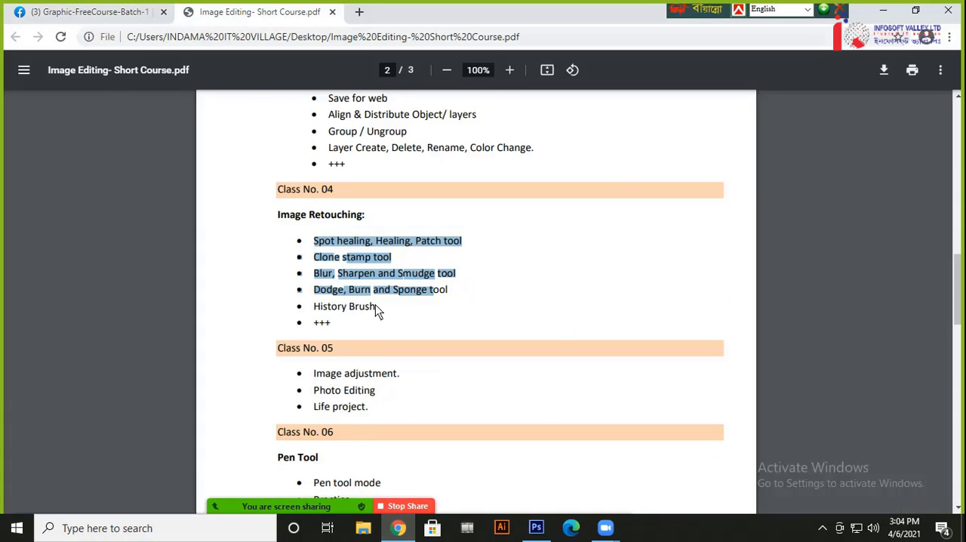
{"action": "scroll", "coordinate": [376, 305], "scroll_direction": "down", "scroll_amount": 3}
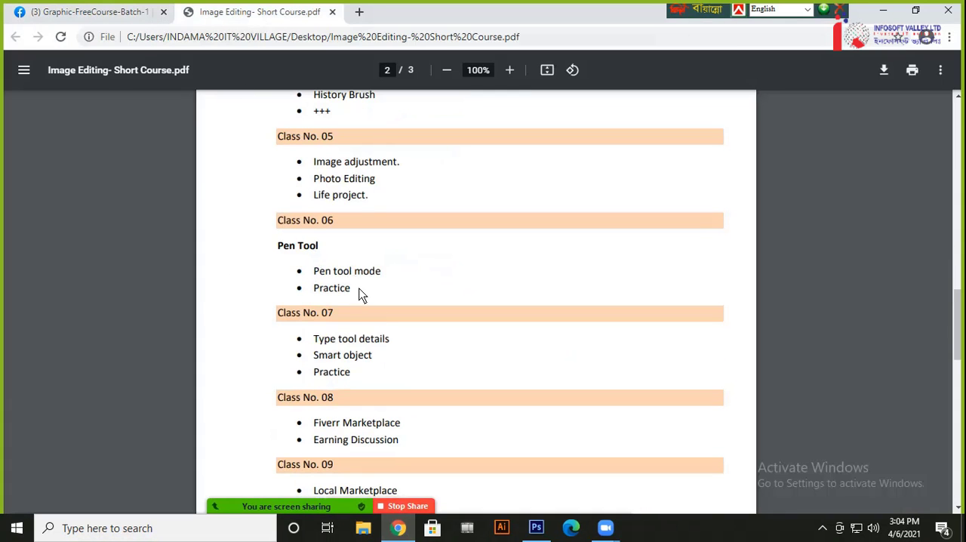
{"action": "left_click_drag", "start_coordinate": [314, 270], "coordinate": [402, 276]}
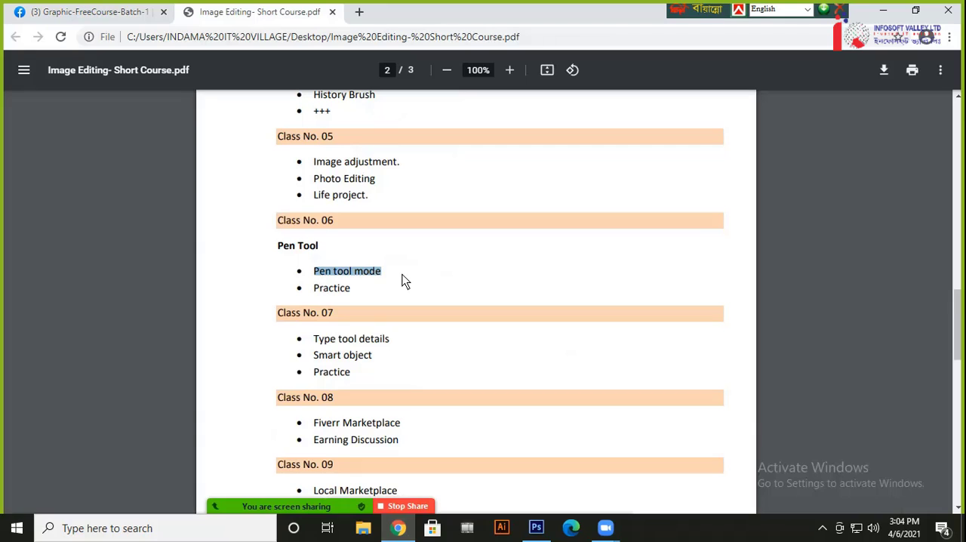
{"action": "left_click_drag", "start_coordinate": [317, 290], "coordinate": [318, 270]}
{"action": "double_click", "coordinate": [320, 272]}
{"action": "left_click", "coordinate": [322, 283]}
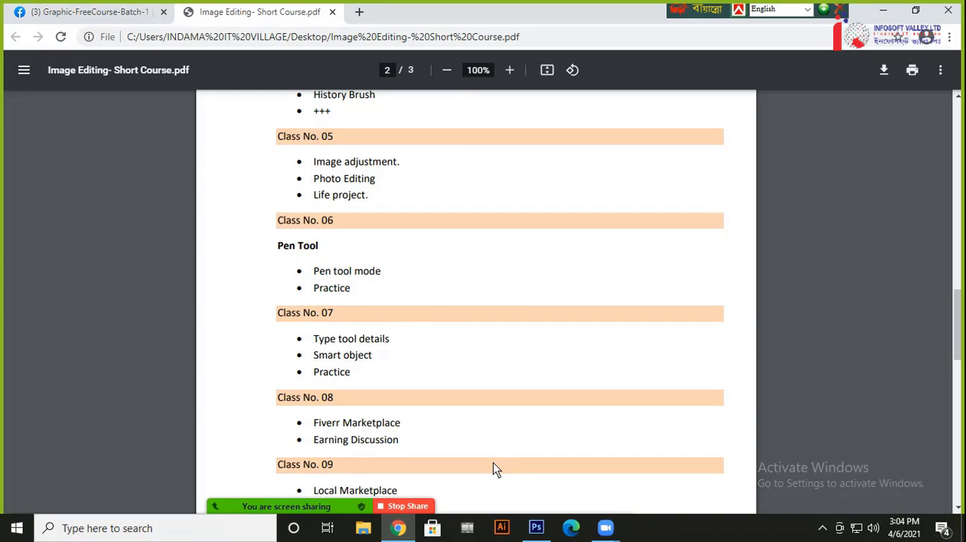
Switch to Photoshop and create a 10 x 10 inch, 300 pixels/inch CMYK document with a white background
{"action": "left_click", "coordinate": [537, 527]}
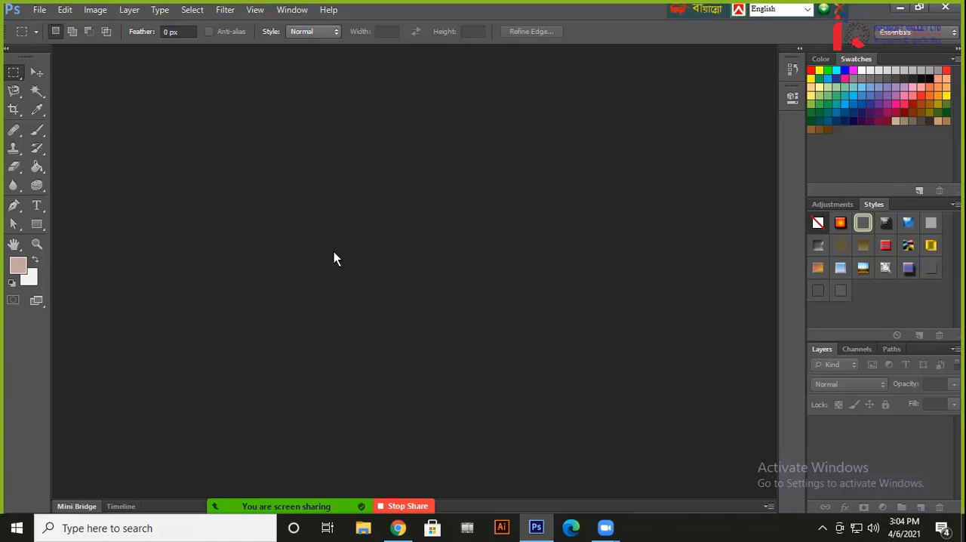
{"action": "left_click", "coordinate": [39, 9]}
{"action": "left_click", "coordinate": [42, 23]}
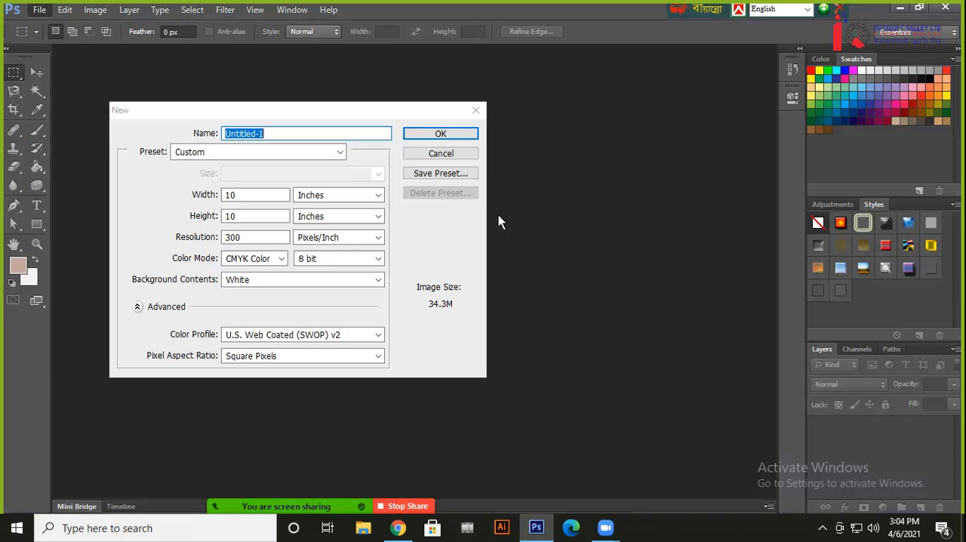
{"action": "left_click", "coordinate": [441, 135]}
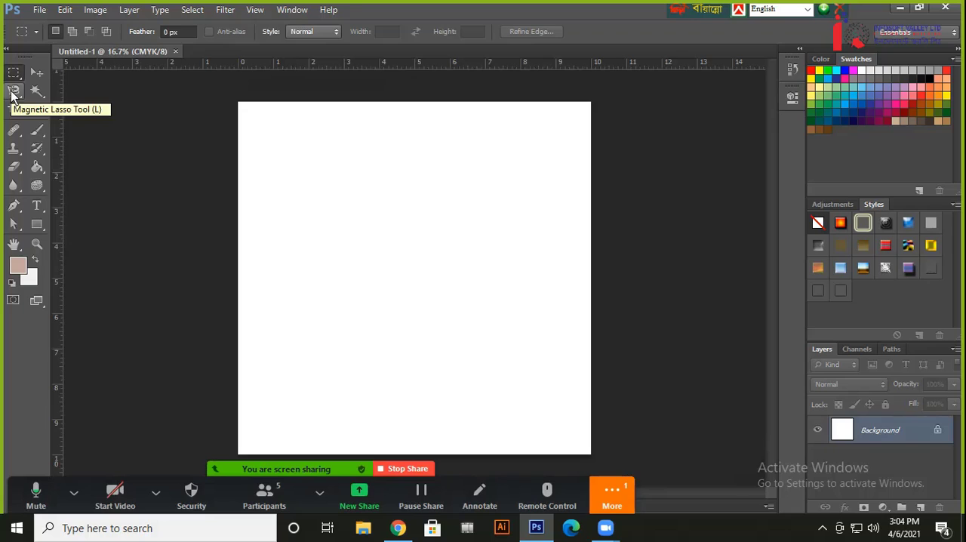
Activate the Pen Tool and show its available drawing modes
{"action": "key", "text": "p"}
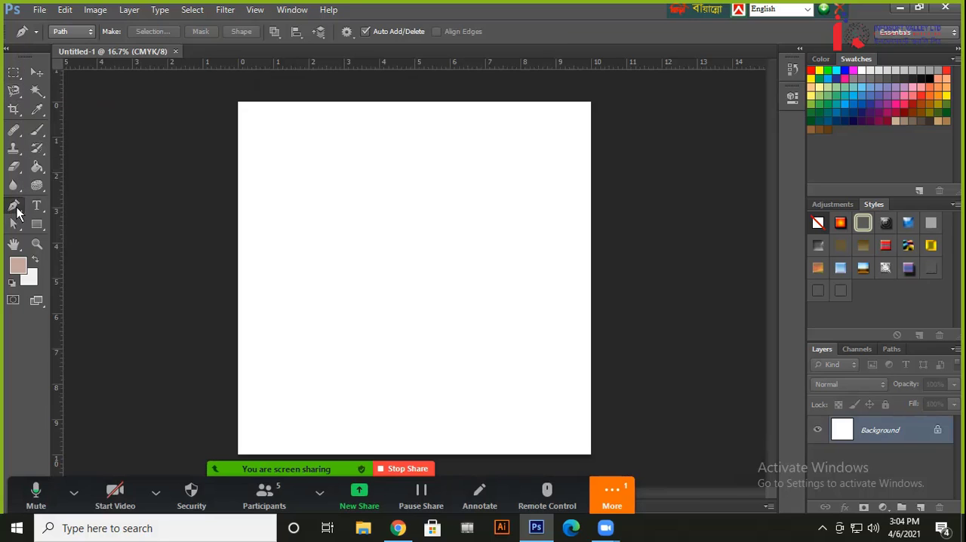
{"action": "right_click", "coordinate": [15, 208]}
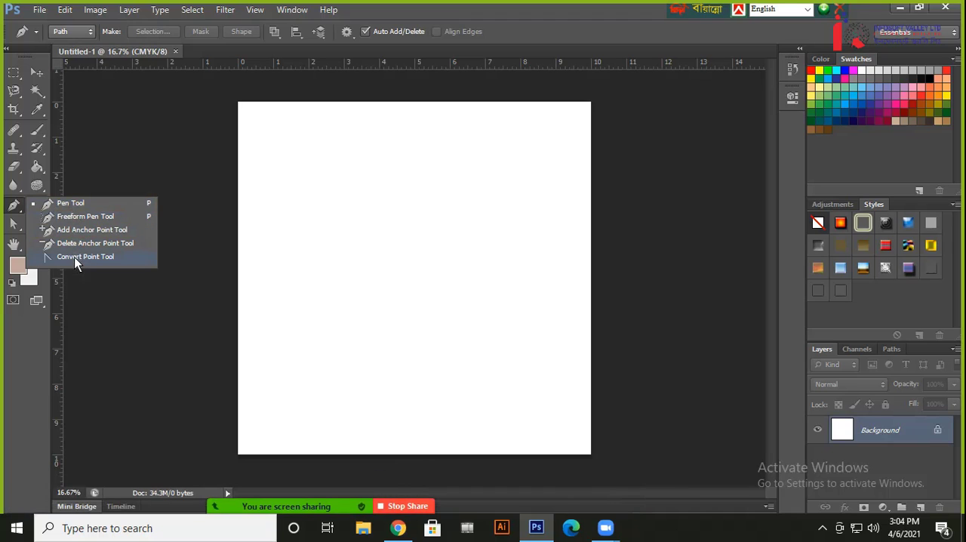
{"action": "left_click", "coordinate": [77, 208]}
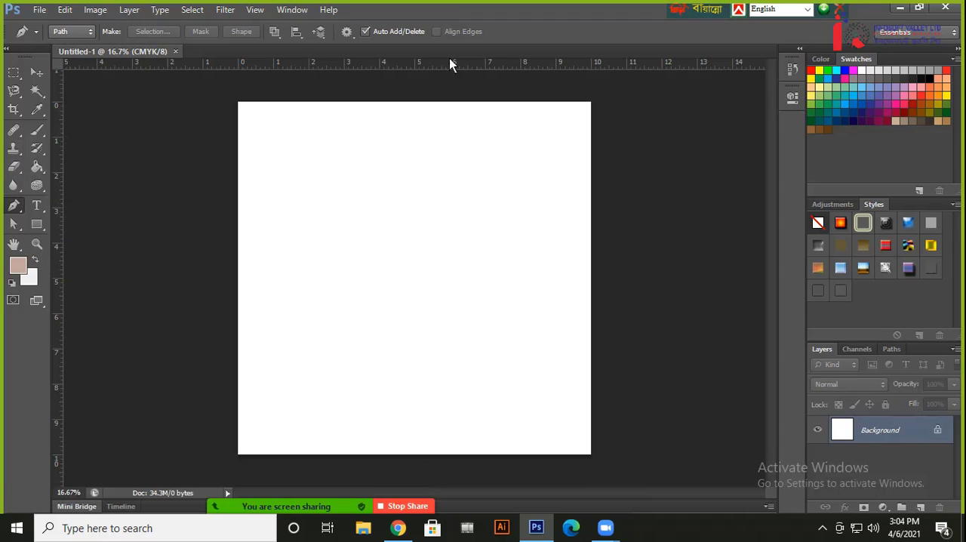
{"action": "left_click", "coordinate": [73, 33]}
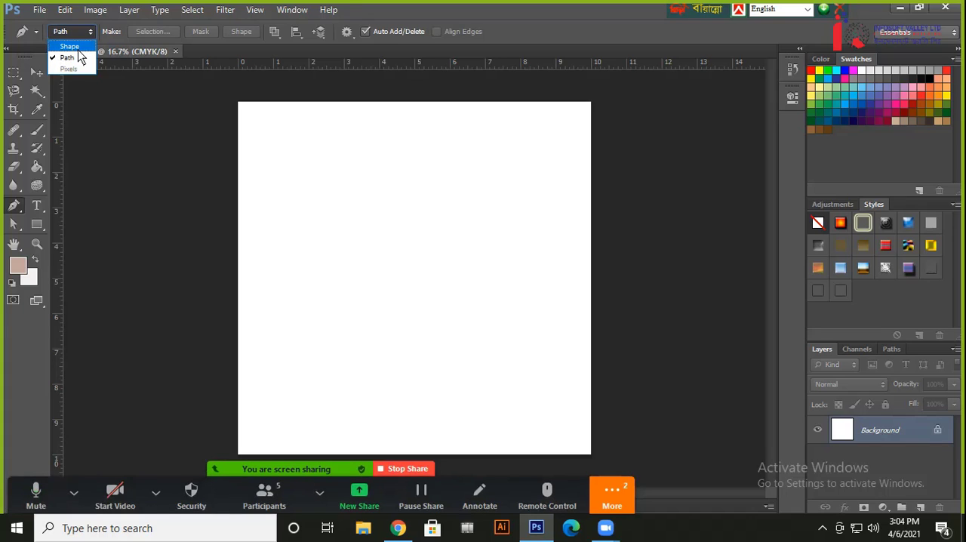
Read the new messages in the Zoom meeting chat and close the chat window
{"action": "left_click", "coordinate": [612, 493]}
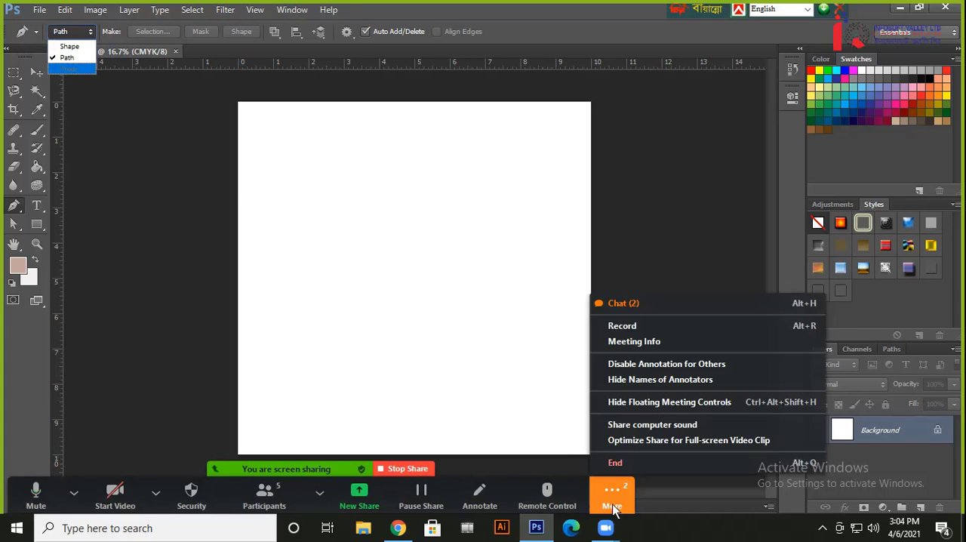
{"action": "left_click", "coordinate": [637, 305]}
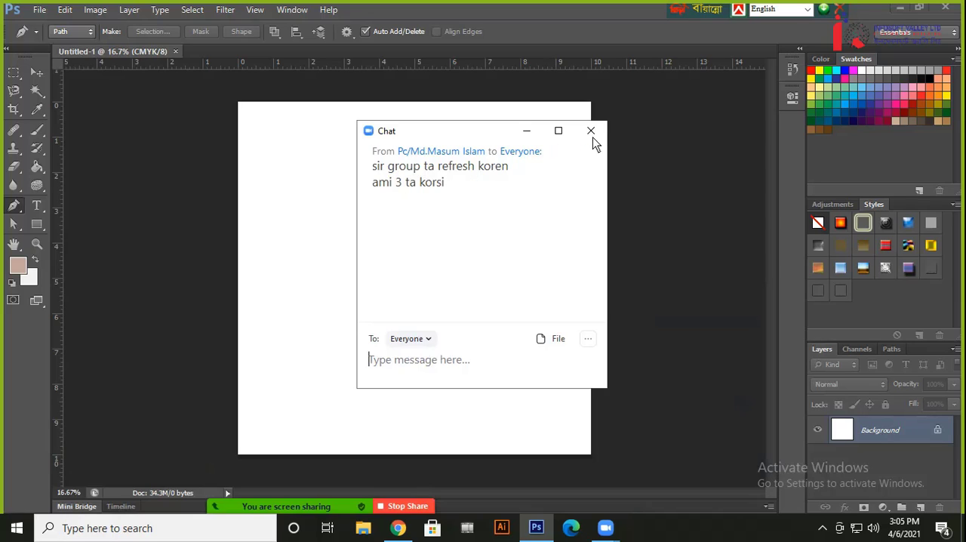
{"action": "left_click", "coordinate": [592, 131]}
Switch to Chrome and reload the Graphic-FreeCourse-Batch-1 Facebook group page
{"action": "left_click", "coordinate": [398, 528]}
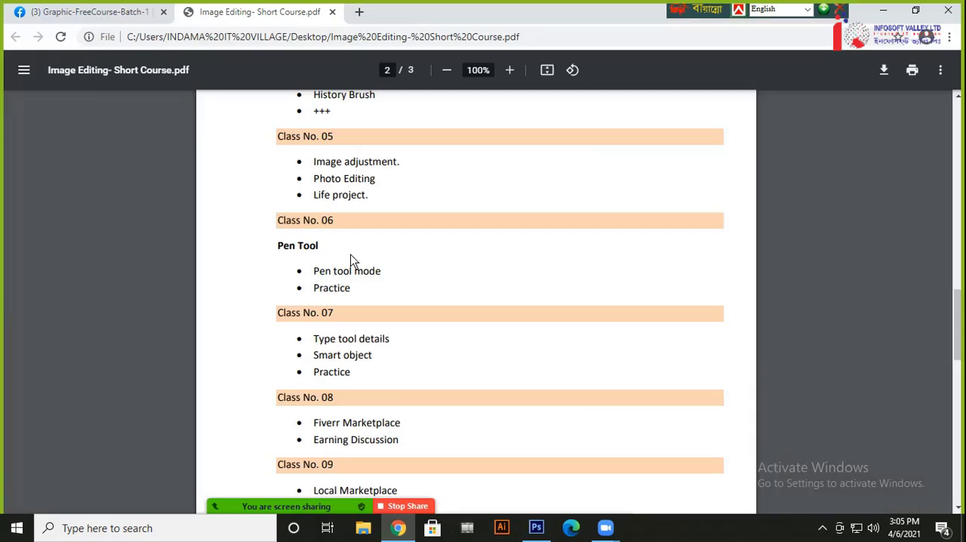
{"action": "left_click", "coordinate": [141, 15]}
{"action": "scroll", "coordinate": [453, 303], "scroll_direction": "down", "scroll_amount": 3}
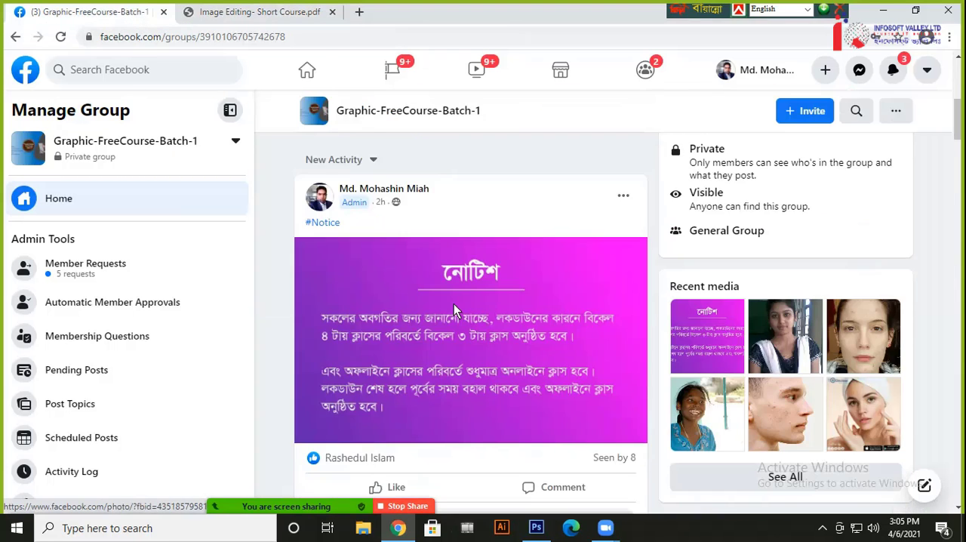
{"action": "scroll", "coordinate": [454, 304], "scroll_direction": "up", "scroll_amount": 5}
{"action": "left_click", "coordinate": [61, 36]}
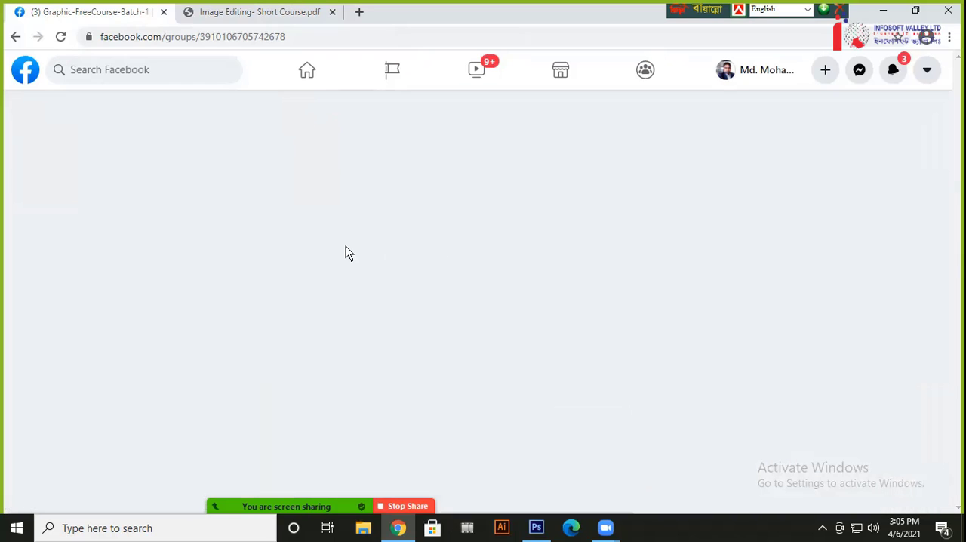
Examine the before-and-after retouching photos in the newest group post one by one, and close the photo viewer
{"action": "scroll", "coordinate": [587, 341], "scroll_direction": "down", "scroll_amount": 3}
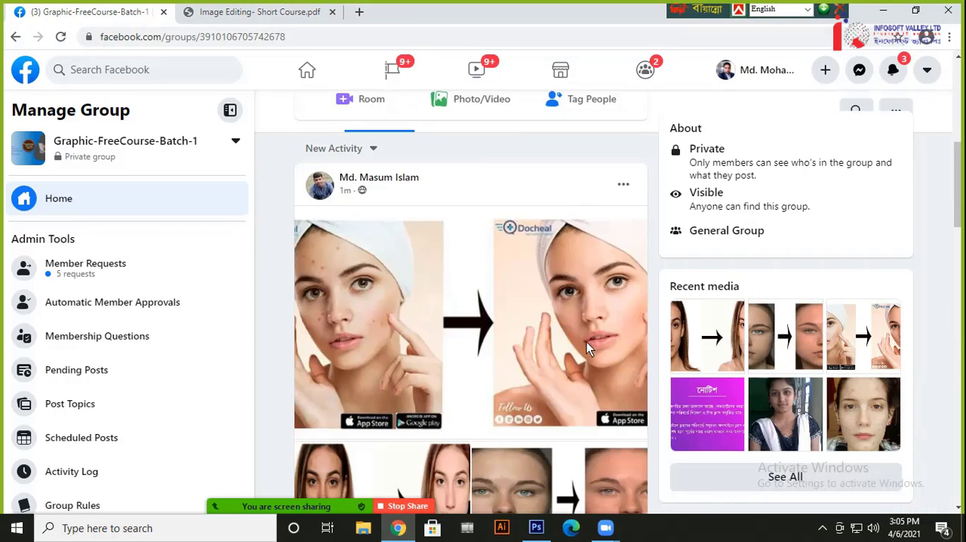
{"action": "left_click", "coordinate": [386, 279]}
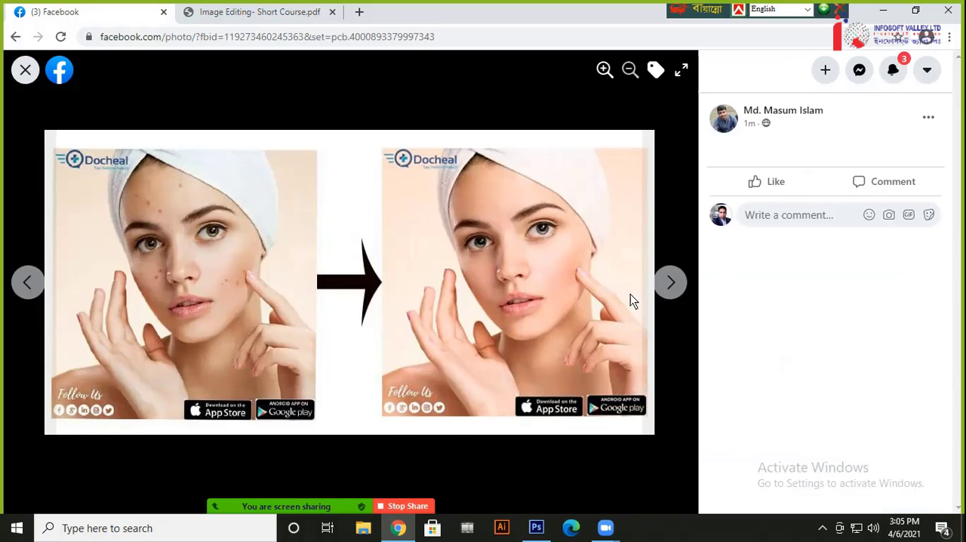
{"action": "key", "text": "Right"}
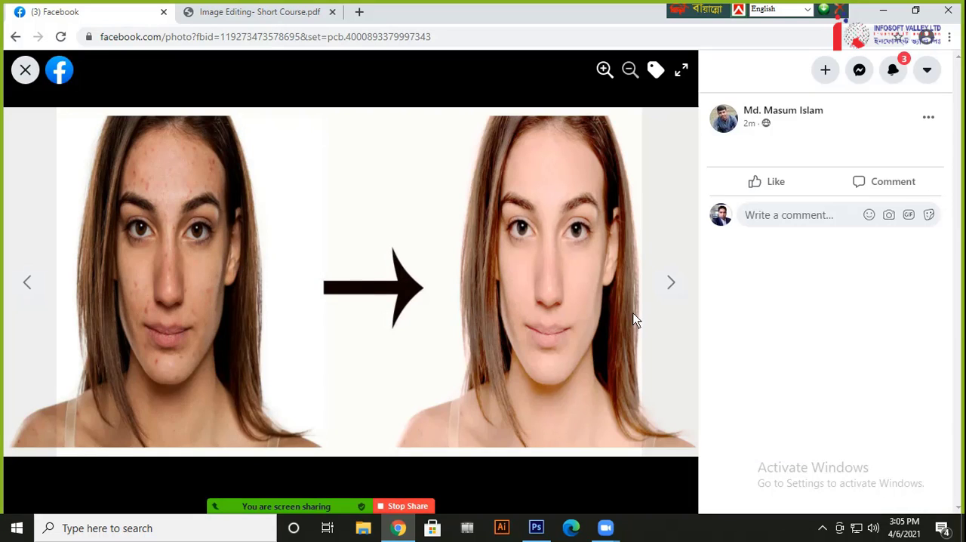
{"action": "key", "text": "Right"}
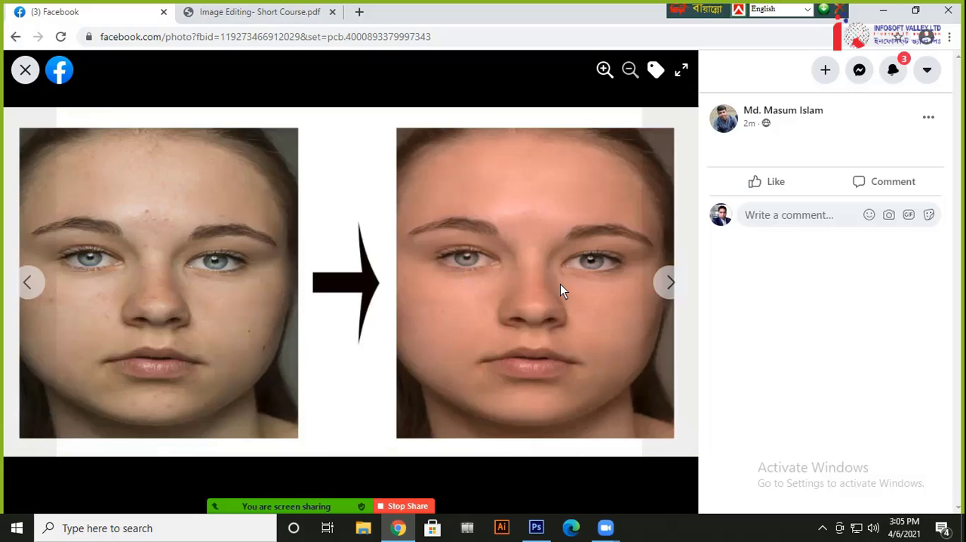
{"action": "key", "text": "Right"}
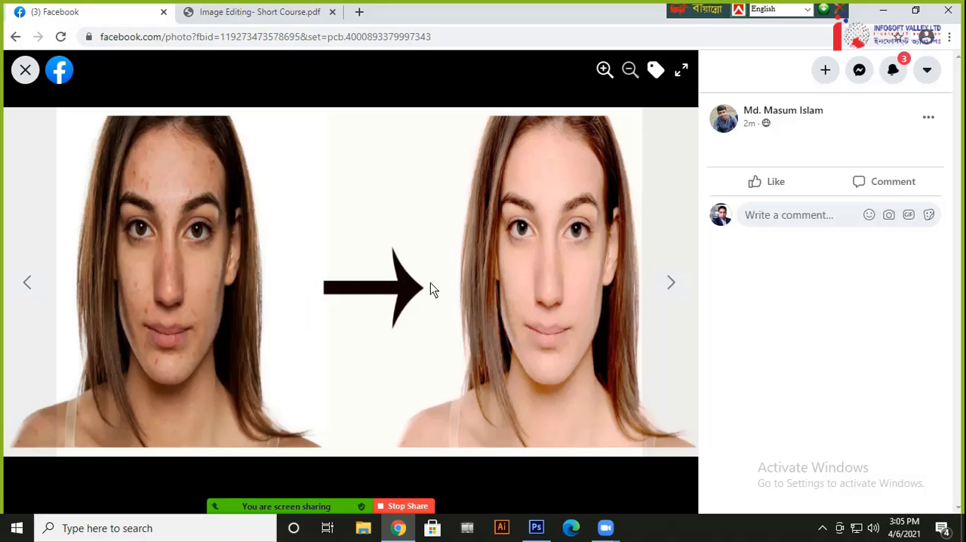
{"action": "key", "text": "Right"}
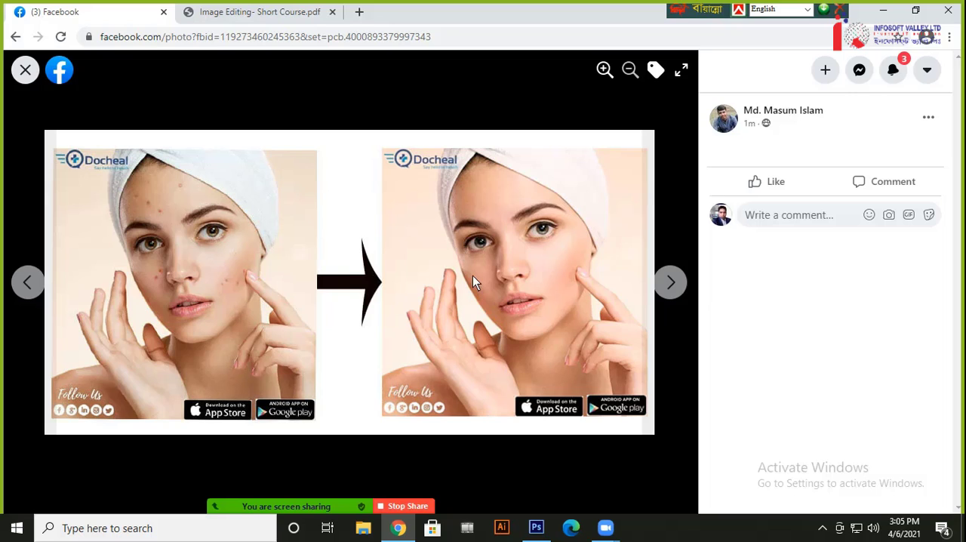
{"action": "key", "text": "Right"}
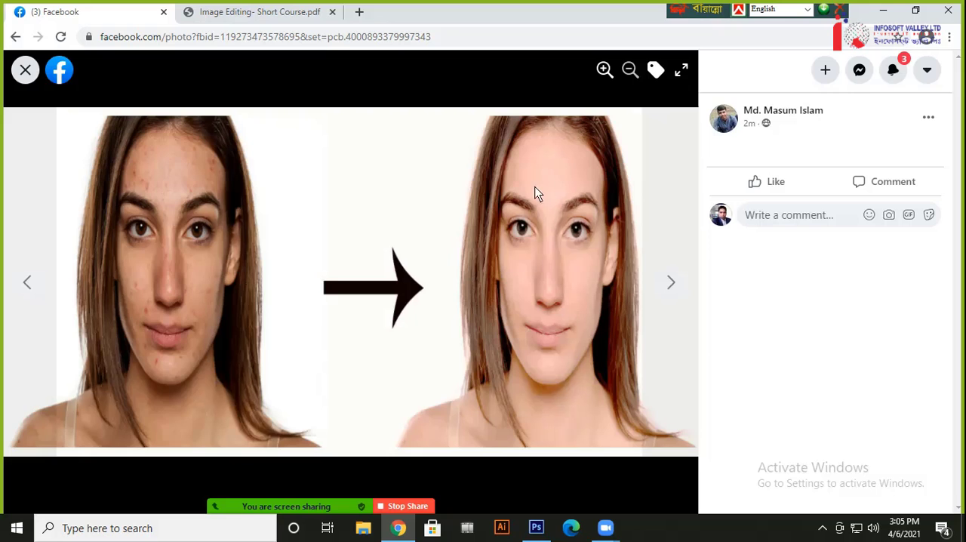
{"action": "key", "text": "Right"}
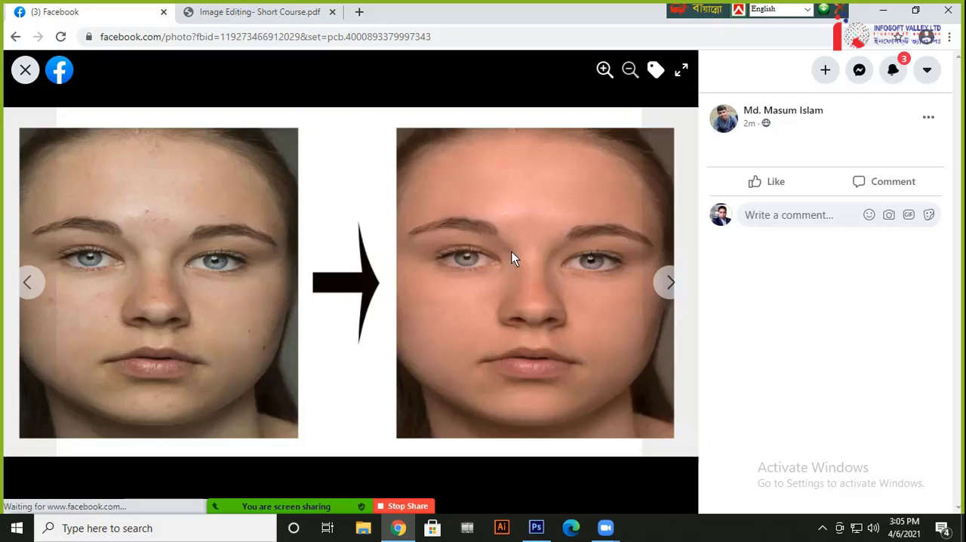
{"action": "key", "text": "Right"}
{"action": "key", "text": "Left"}
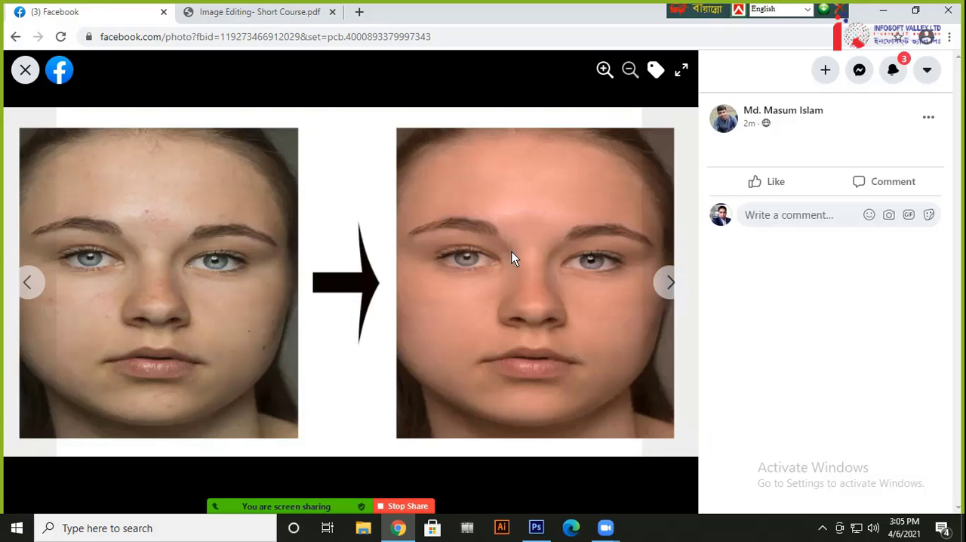
{"action": "key", "text": "Escape"}
{"action": "scroll", "coordinate": [597, 363], "scroll_direction": "down", "scroll_amount": 10}
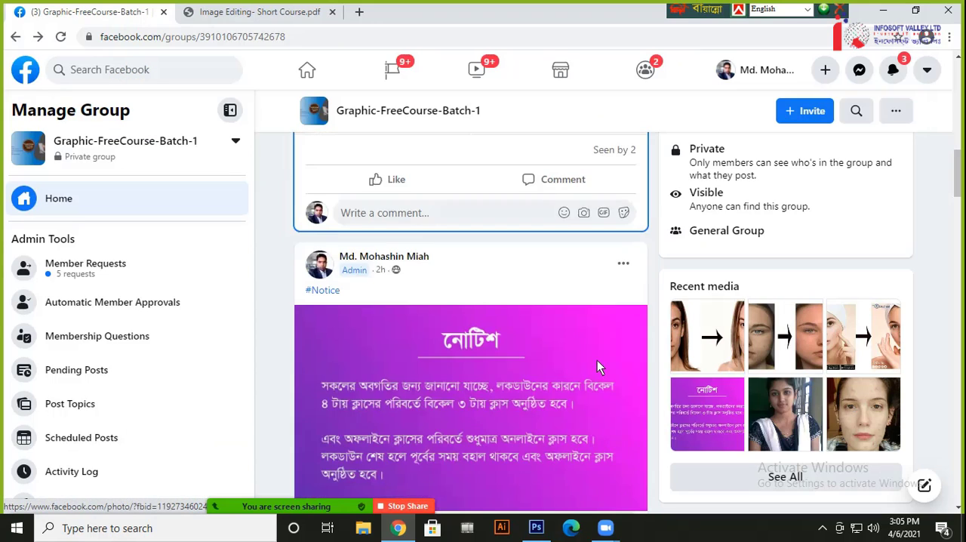
Switch to Photoshop and draw a closed five-sided path about 7.4 inches wide and 5.8 inches tall, using the Pen Tool in Path mode
{"action": "key", "text": "alt+Tab"}
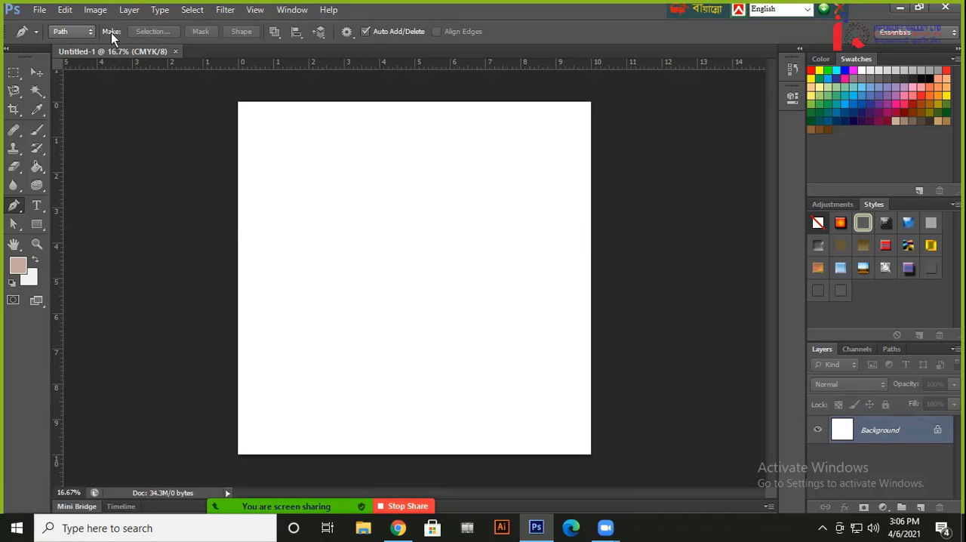
{"action": "left_click", "coordinate": [74, 34]}
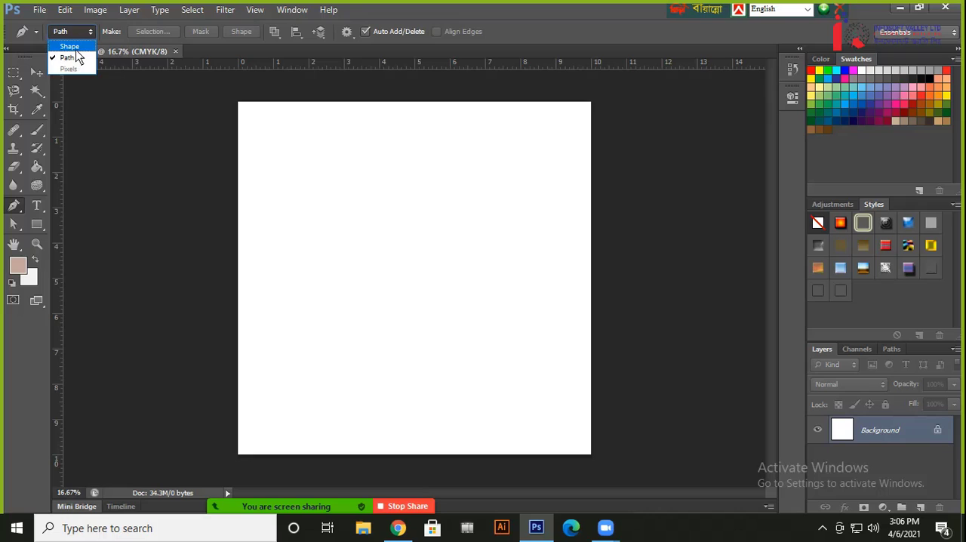
{"action": "left_click", "coordinate": [275, 261]}
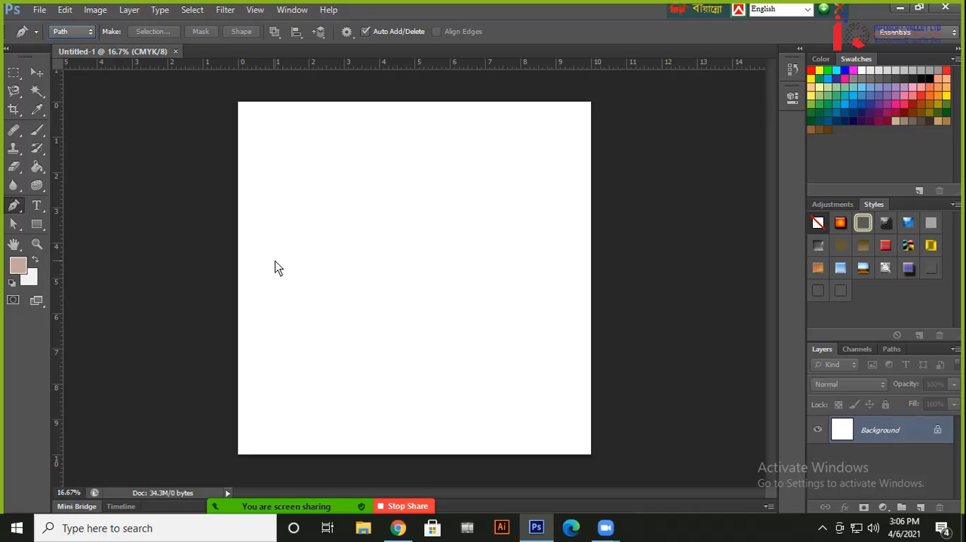
{"action": "left_click", "coordinate": [280, 274]}
{"action": "left_click", "coordinate": [339, 188]}
{"action": "left_click", "coordinate": [497, 157]}
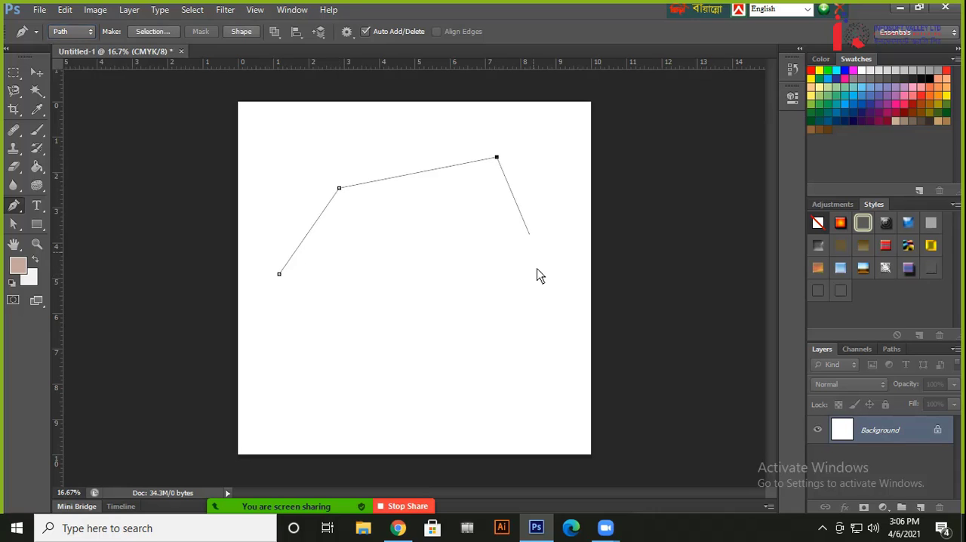
{"action": "left_click", "coordinate": [541, 287]}
{"action": "left_click", "coordinate": [393, 361]}
{"action": "left_click", "coordinate": [280, 275]}
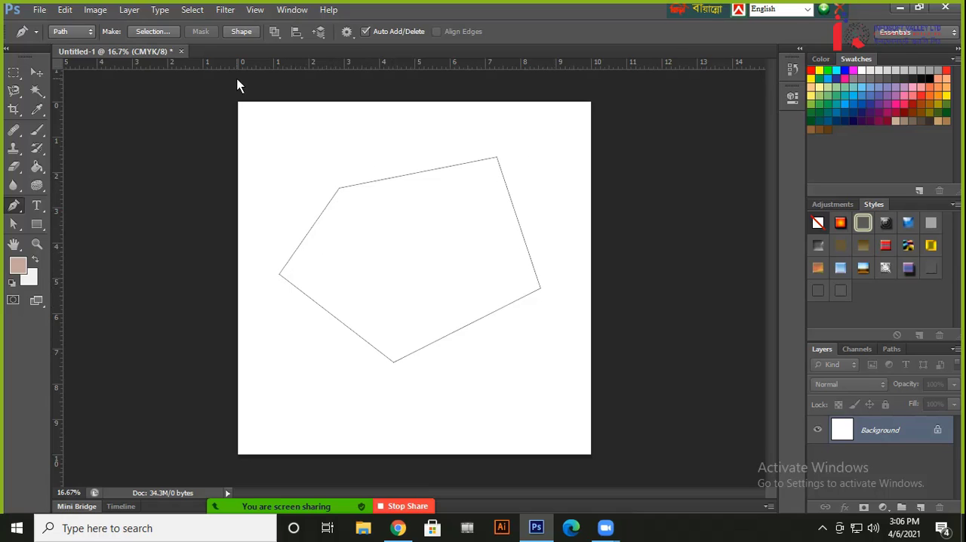
Convert the five-sided path into a selection and discard that selection again
{"action": "left_click", "coordinate": [164, 31]}
{"action": "left_click", "coordinate": [435, 151]}
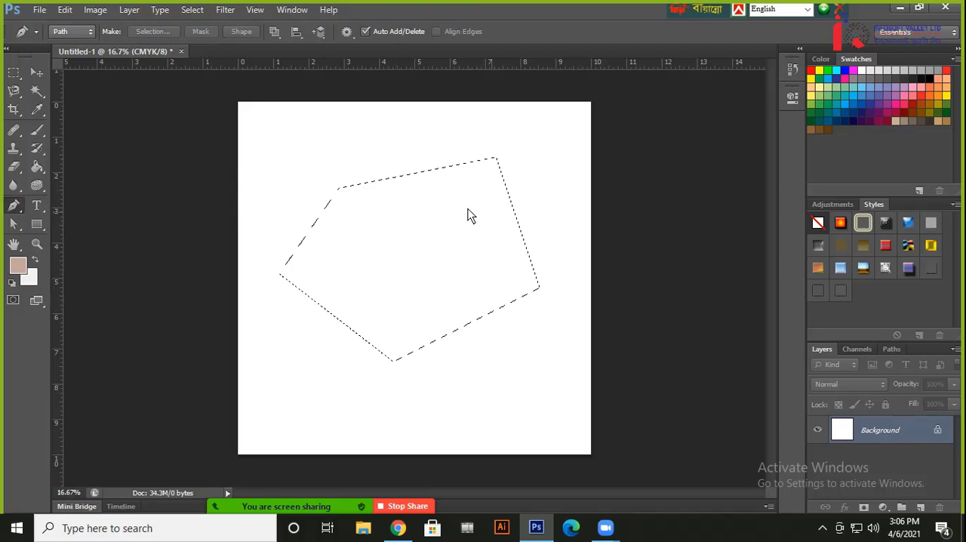
{"action": "key", "text": "ctrl+d"}
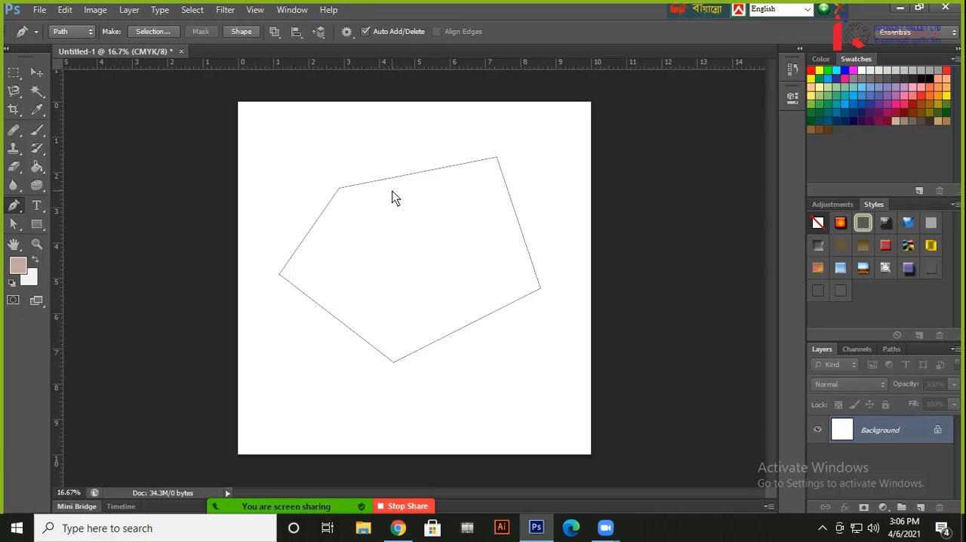
Load the five-sided path as a selection and fill it with the foreground colour on a new layer
{"action": "key", "text": "ctrl+Return"}
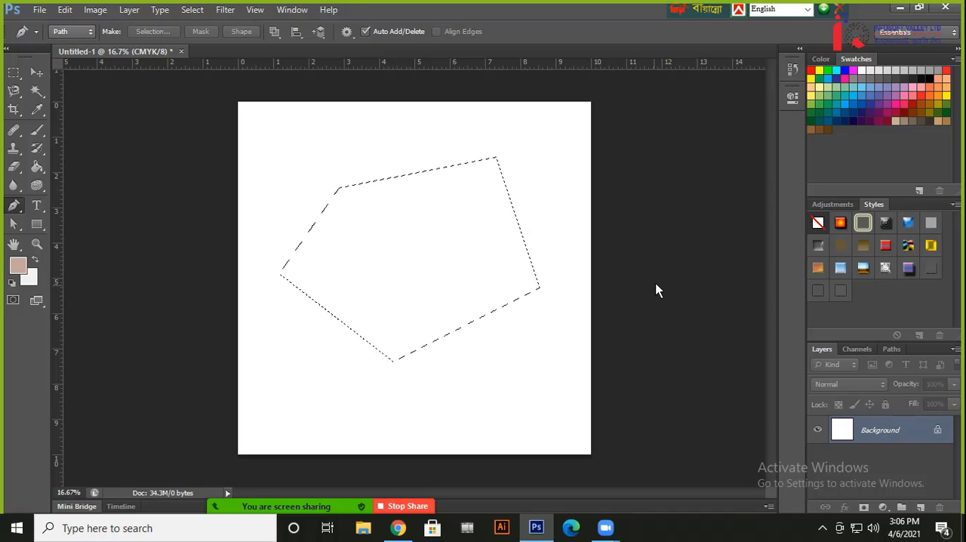
{"action": "left_click", "coordinate": [920, 508]}
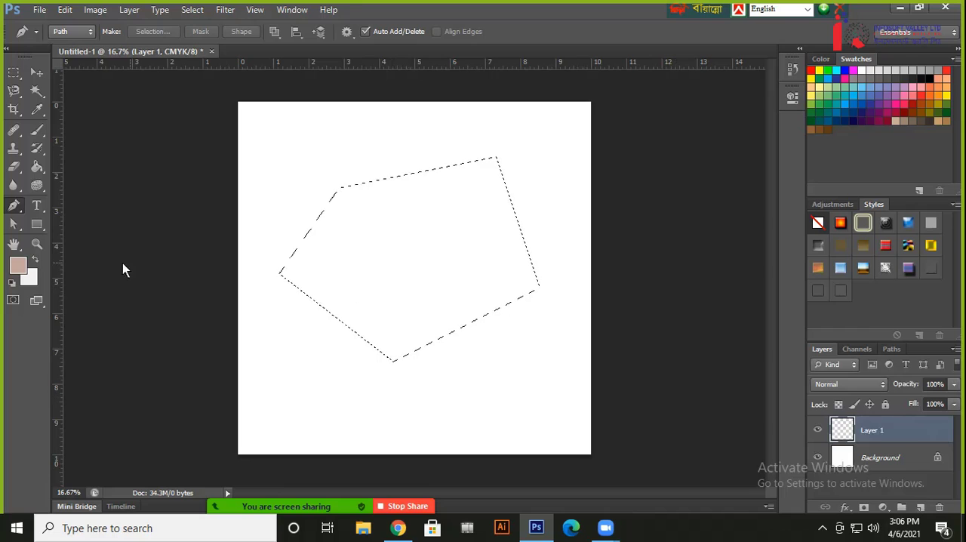
{"action": "left_click", "coordinate": [37, 167]}
{"action": "left_click", "coordinate": [433, 220]}
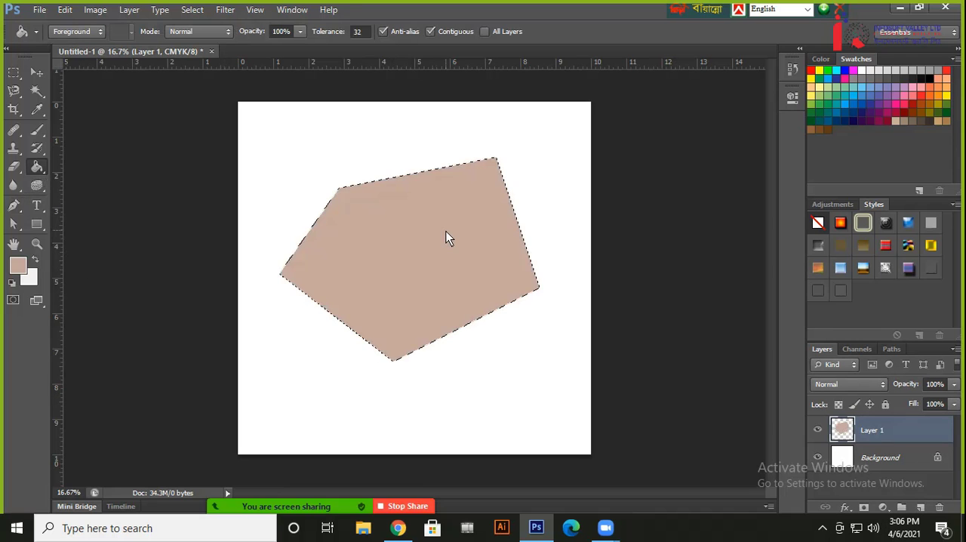
Undo the colour fill and deselect the five-sided area
{"action": "key", "text": "ctrl+z"}
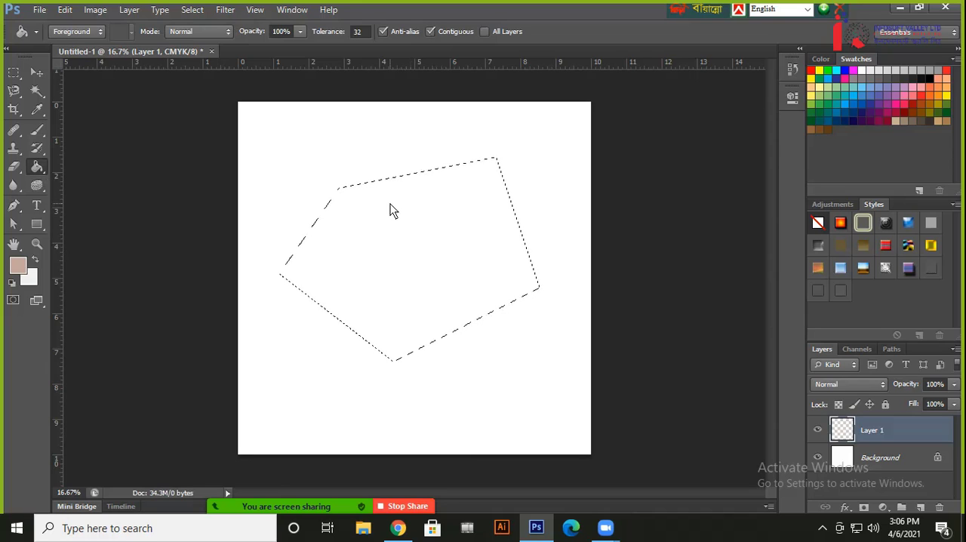
{"action": "key", "text": "ctrl+d"}
Draw a closed four-sided shape about 1326 px wide and 1014 px tall, using the Pen Tool in Shape mode
{"action": "left_click", "coordinate": [13, 206]}
{"action": "left_click", "coordinate": [75, 32]}
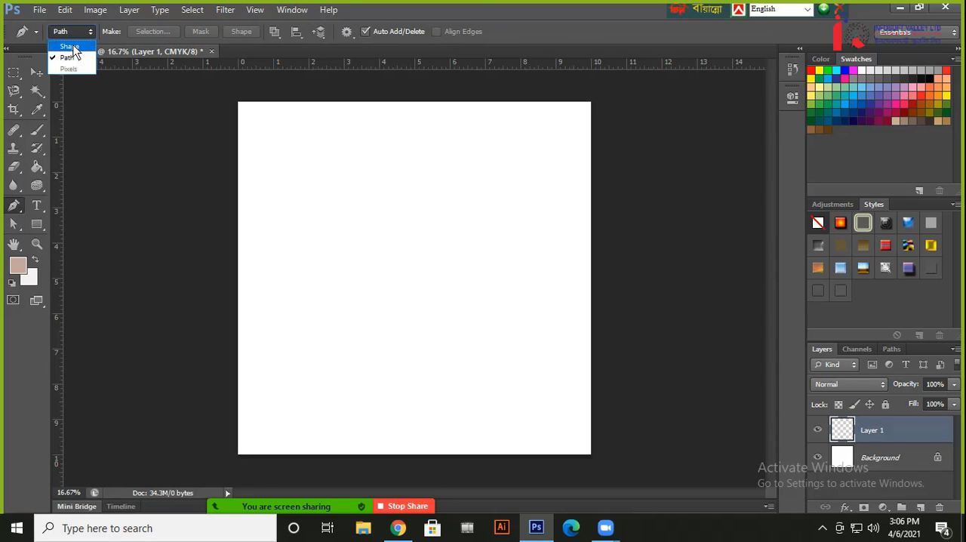
{"action": "left_click", "coordinate": [72, 48]}
{"action": "left_click", "coordinate": [364, 216]}
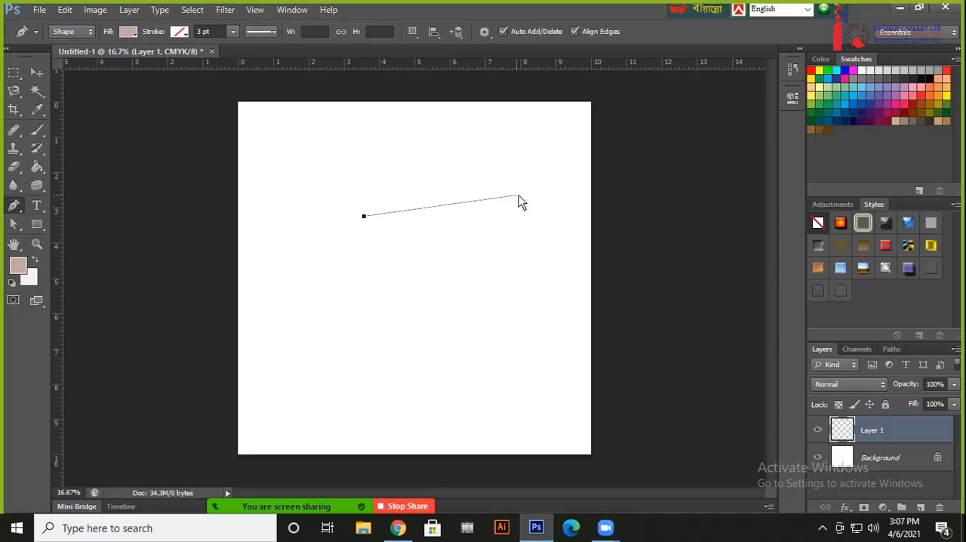
{"action": "left_click", "coordinate": [519, 196]}
{"action": "left_click", "coordinate": [514, 312]}
{"action": "left_click", "coordinate": [390, 314]}
{"action": "left_click", "coordinate": [365, 216]}
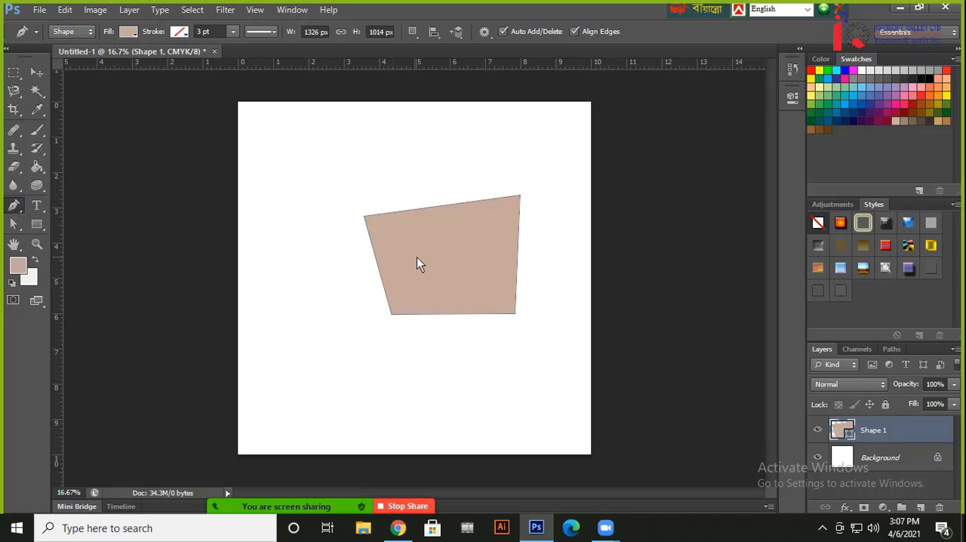
Recolour the four-sided shape layer to orange #f74600
{"action": "double_click", "coordinate": [843, 431]}
{"action": "left_click", "coordinate": [526, 253]}
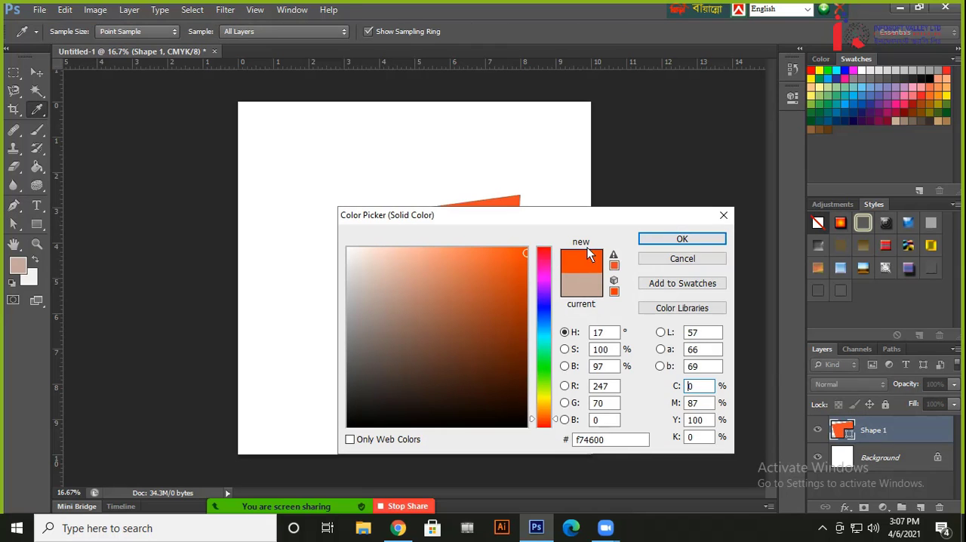
{"action": "left_click", "coordinate": [682, 239]}
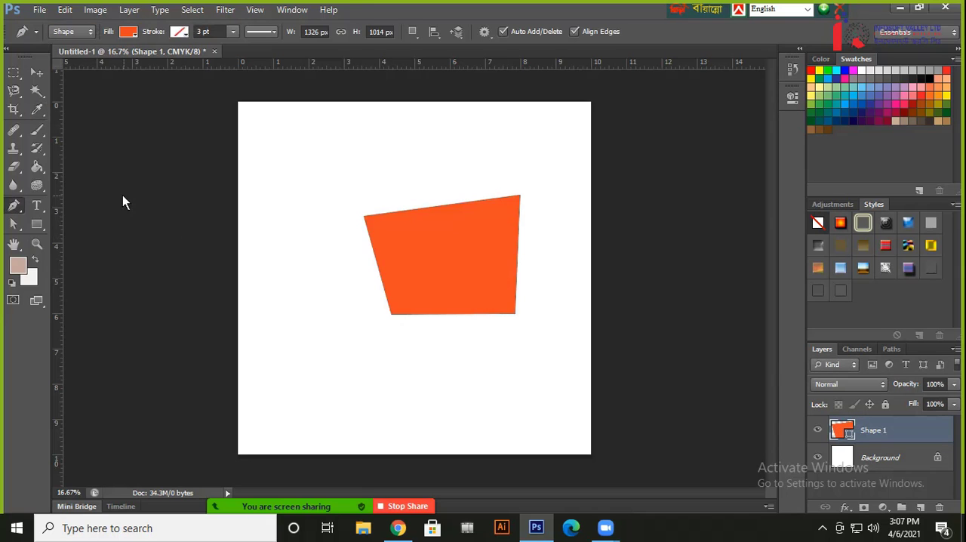
Try several swatches as the four-sided shape's fill, including light green, and settle on blue
{"action": "left_click", "coordinate": [132, 31]}
{"action": "left_click", "coordinate": [154, 132]}
{"action": "left_click", "coordinate": [137, 147]}
{"action": "left_click", "coordinate": [91, 142]}
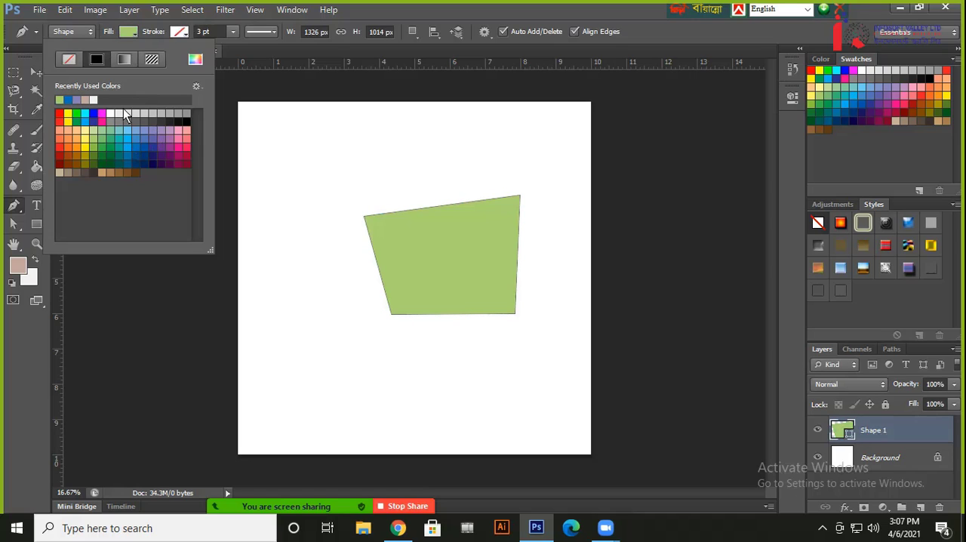
{"action": "left_click", "coordinate": [134, 146]}
{"action": "left_click", "coordinate": [229, 89]}
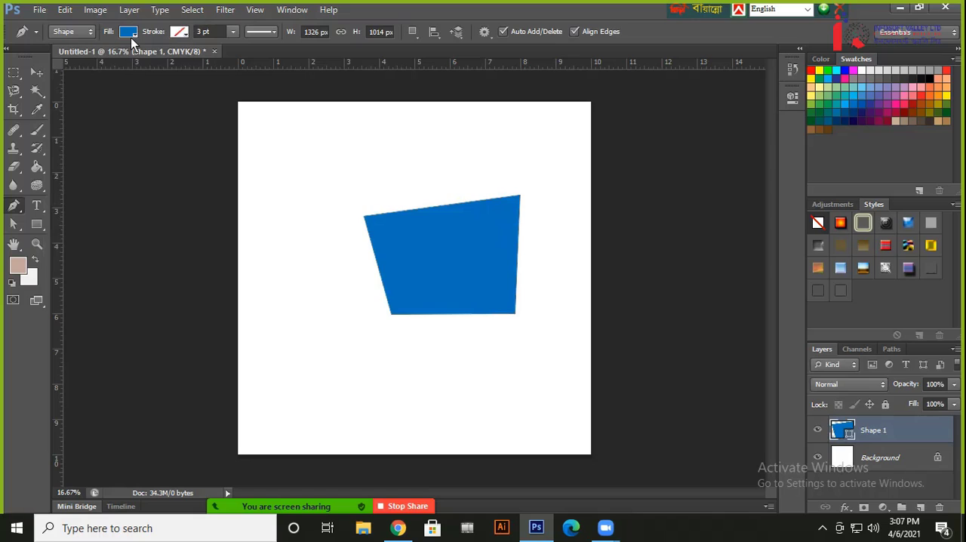
Move the blue shape slightly upward, delete it from the canvas and reactivate the Pen Tool
{"action": "left_click", "coordinate": [35, 73]}
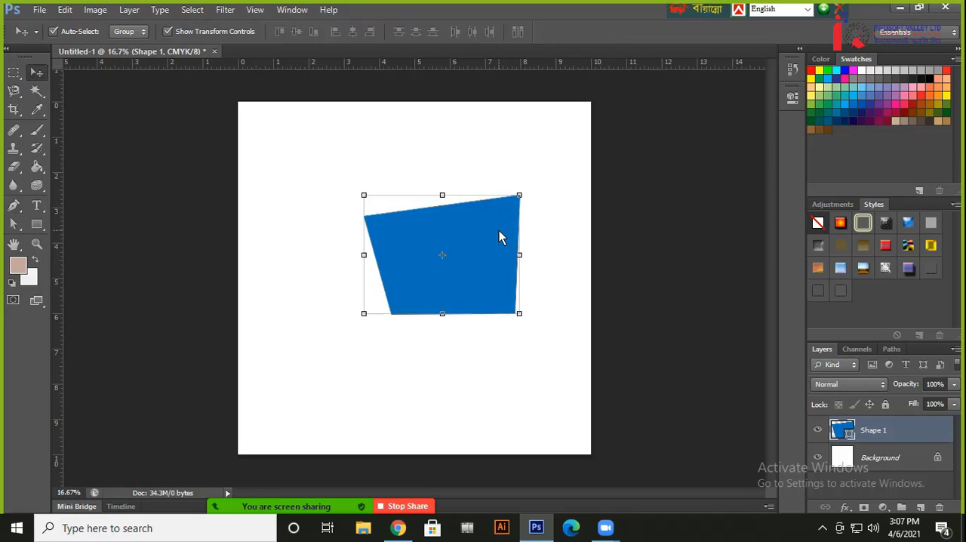
{"action": "left_click_drag", "start_coordinate": [499, 231], "coordinate": [494, 209]}
{"action": "key", "text": "Delete"}
{"action": "left_click", "coordinate": [13, 205]}
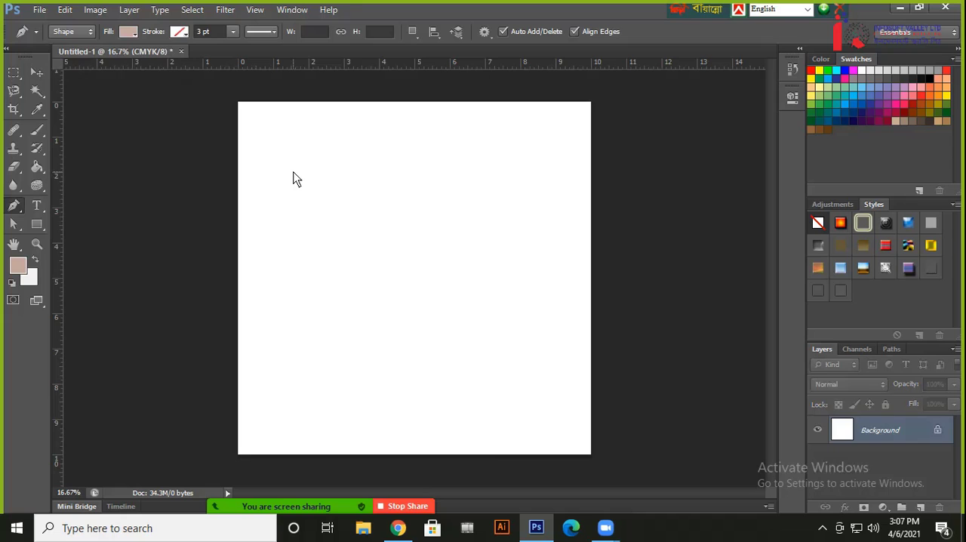
Open the image 321218_2200-732x549.jpg from the Desktop folder
{"action": "key", "text": "ctrl+o"}
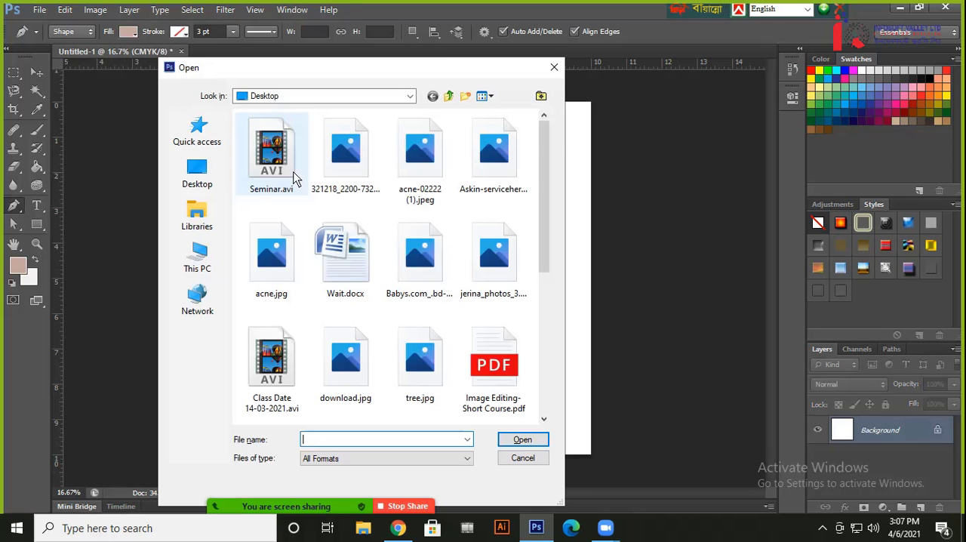
{"action": "left_click", "coordinate": [198, 175]}
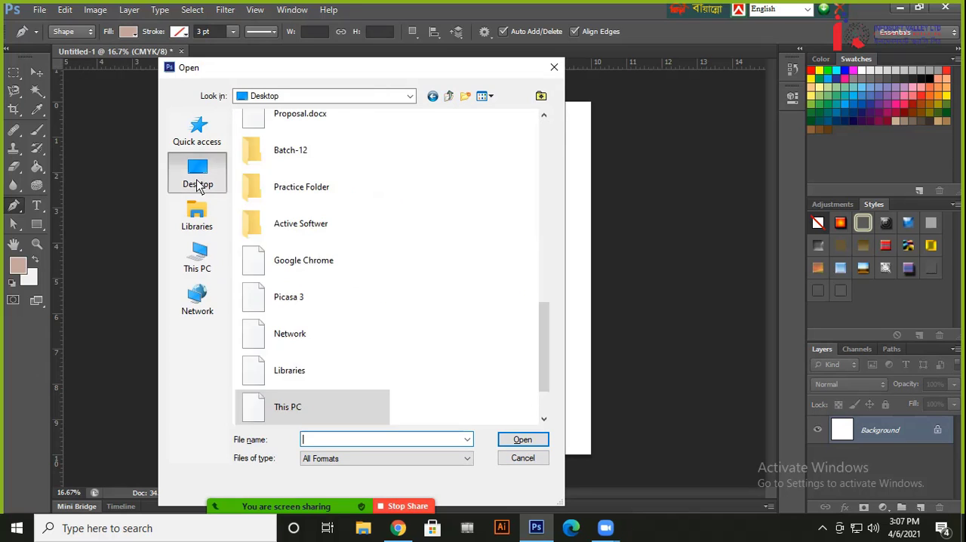
{"action": "double_click", "coordinate": [300, 187]}
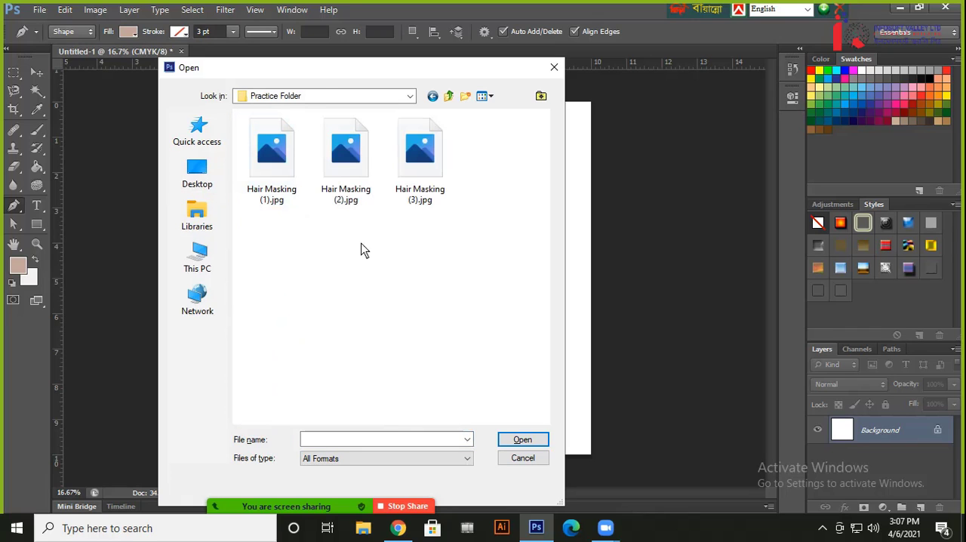
{"action": "key", "text": "BackSpace"}
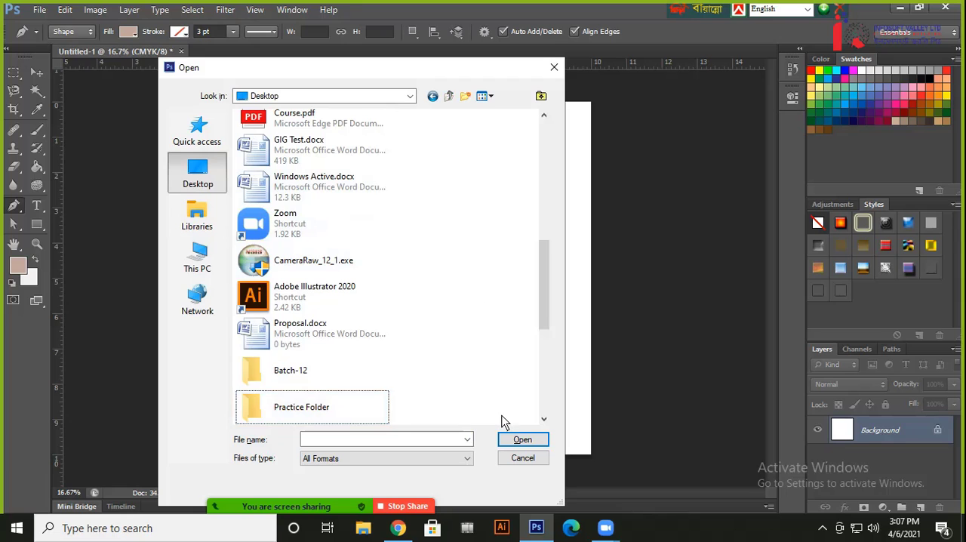
{"action": "scroll", "coordinate": [478, 287], "scroll_direction": "up", "scroll_amount": 5}
{"action": "double_click", "coordinate": [317, 164]}
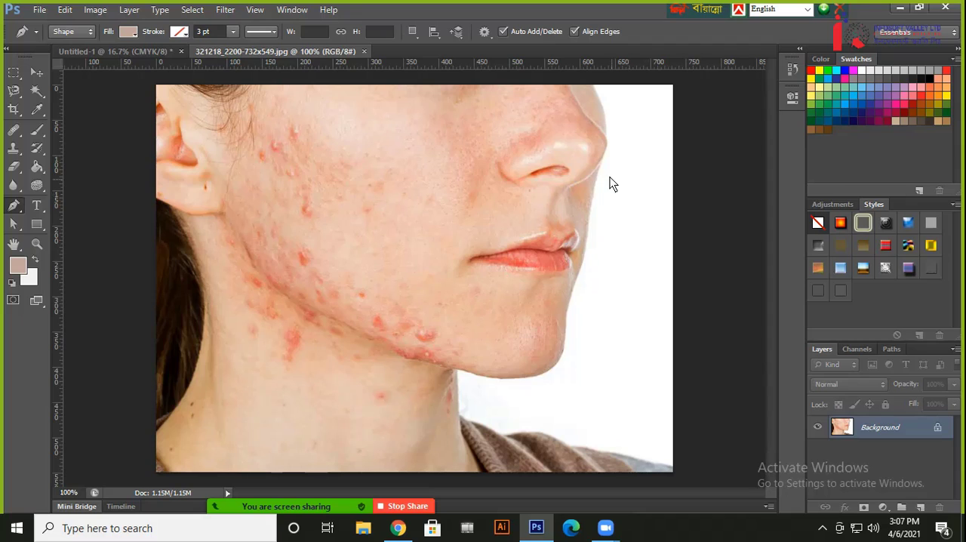
Activate the Magic Wand Tool, duplicate the photo's Background layer and hide the original
{"action": "left_click", "coordinate": [36, 91]}
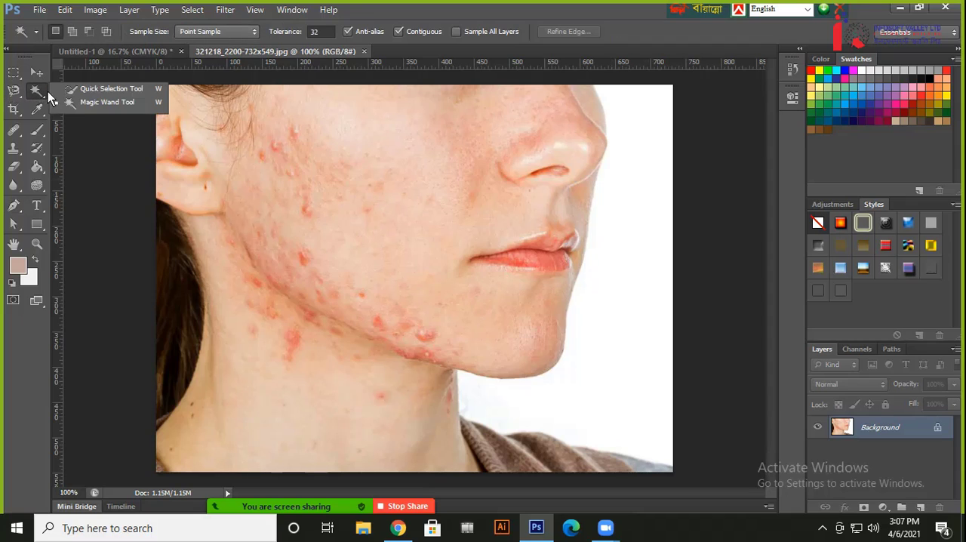
{"action": "left_click", "coordinate": [88, 104]}
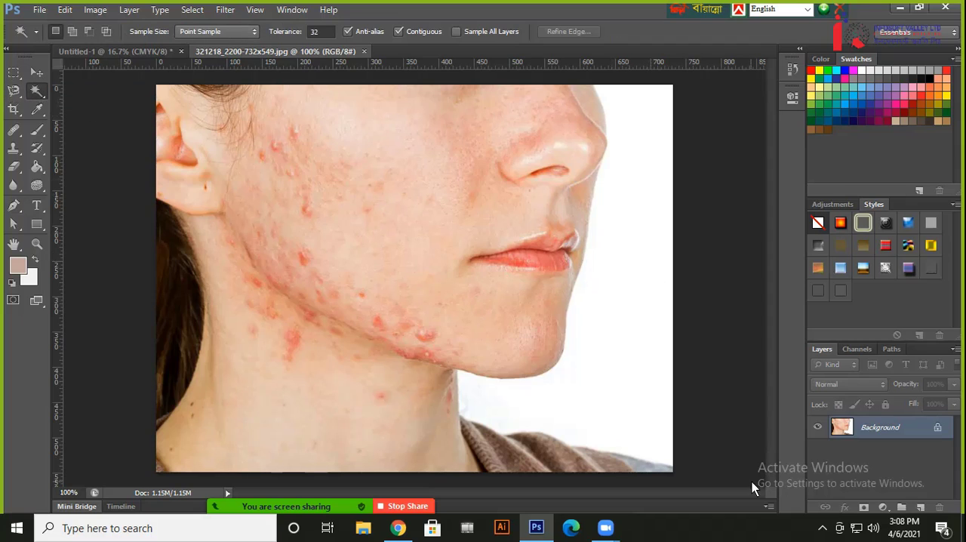
{"action": "key", "text": "ctrl+j"}
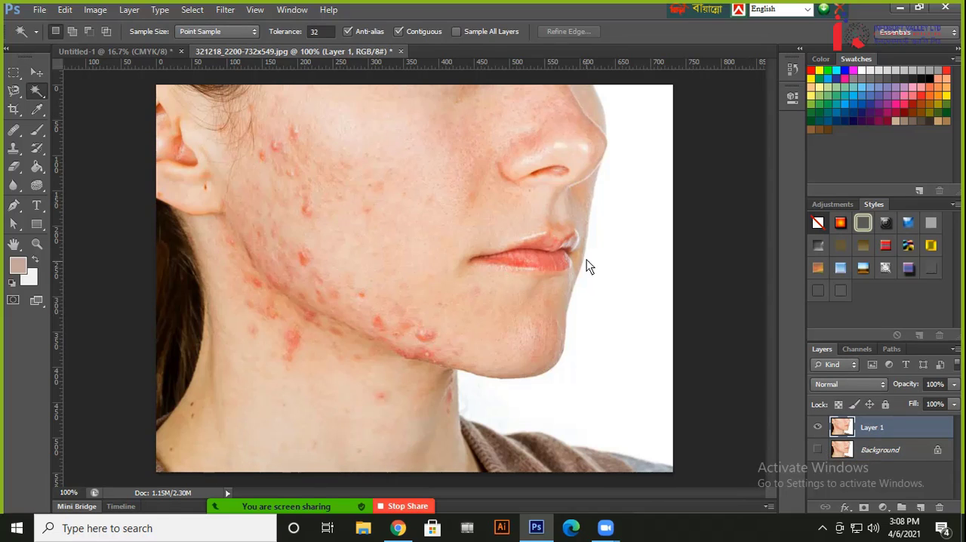
Select the white backdrop beside the face on Layer 1, delete it and deselect
{"action": "left_click", "coordinate": [634, 246]}
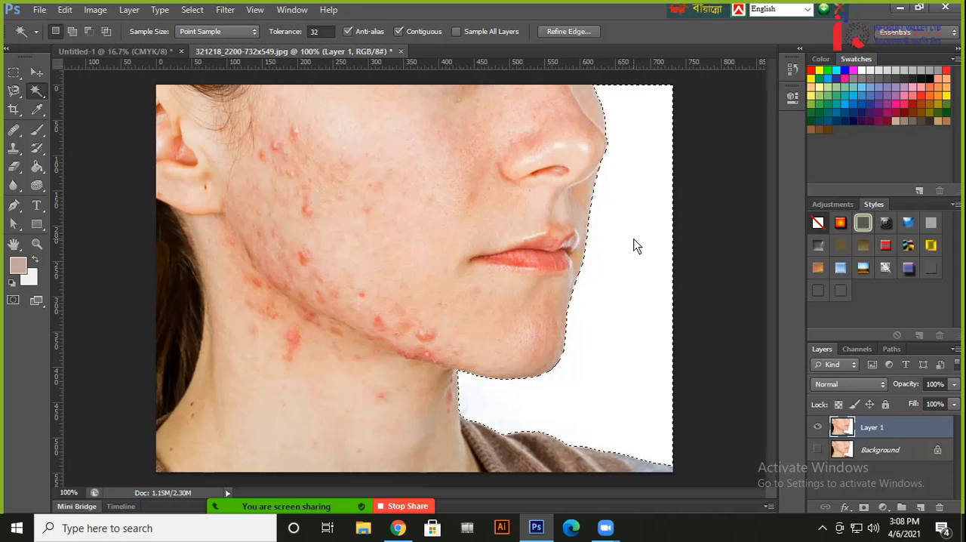
{"action": "key", "text": "Delete"}
{"action": "key", "text": "ctrl+d"}
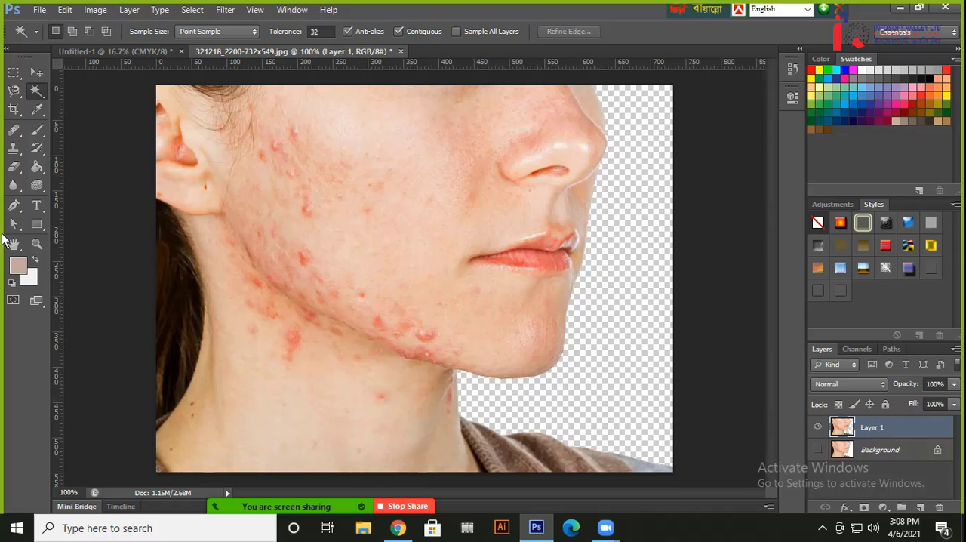
Draw a rectangle about 797 by 591 px covering the whole canvas and place its layer below Layer 1
{"action": "left_click", "coordinate": [38, 226]}
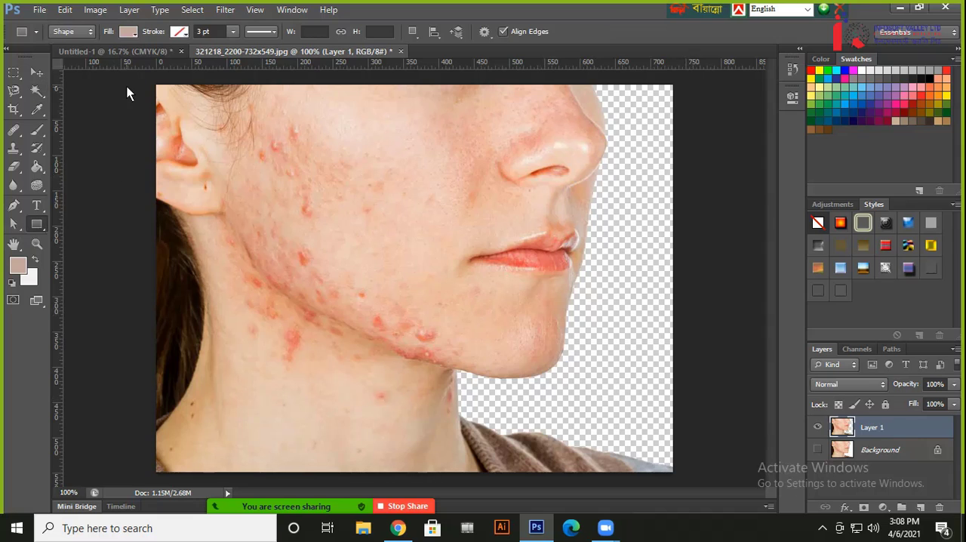
{"action": "left_click_drag", "start_coordinate": [140, 75], "coordinate": [704, 498]}
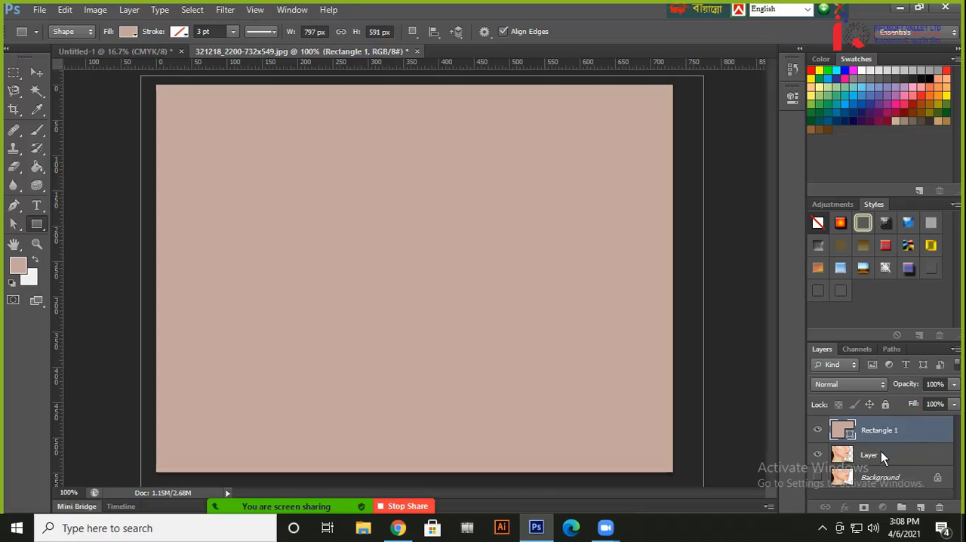
{"action": "left_click_drag", "start_coordinate": [884, 457], "coordinate": [906, 432]}
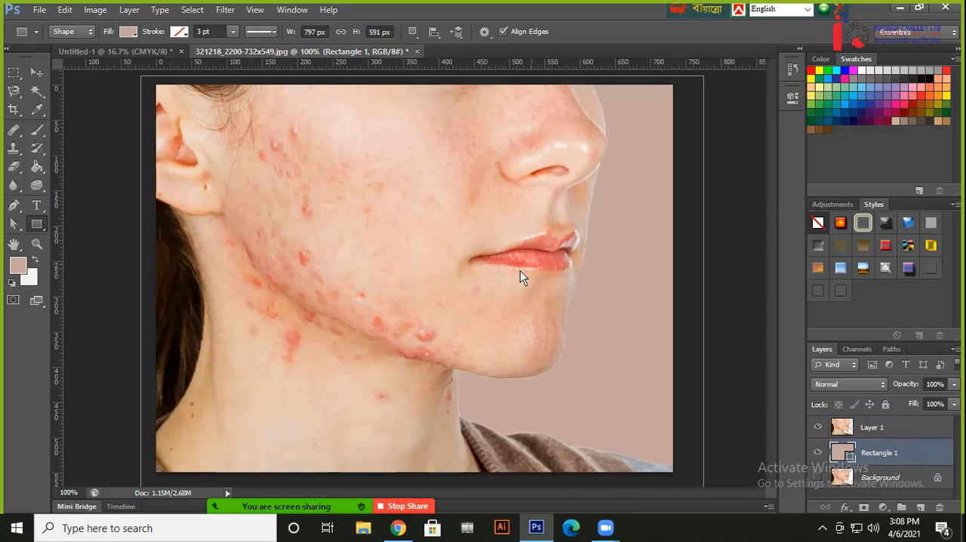
Recolour the backdrop rectangle to bright orange and hide its layer
{"action": "double_click", "coordinate": [844, 453]}
{"action": "left_click", "coordinate": [524, 256]}
{"action": "left_click", "coordinate": [679, 240]}
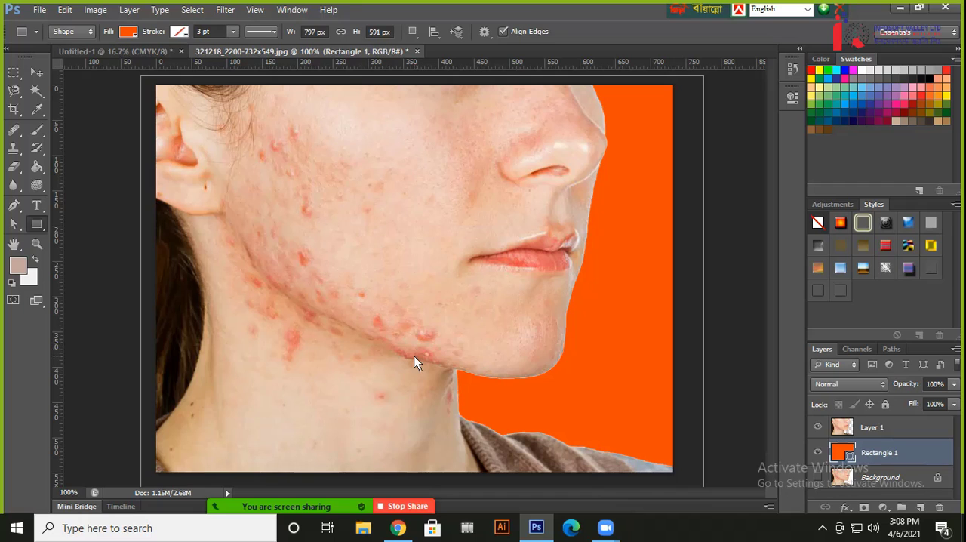
{"action": "left_click", "coordinate": [818, 451]}
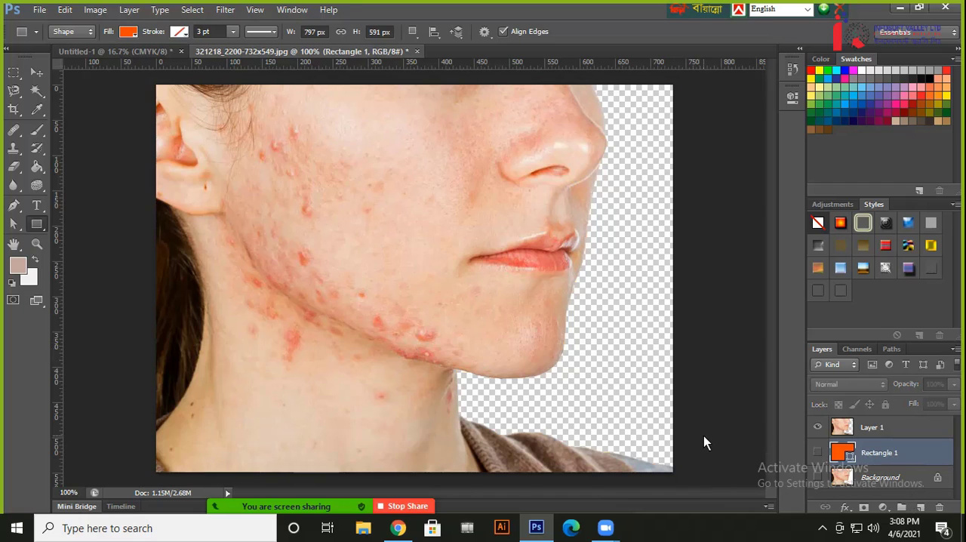
Undo the backdrop edits step by step, back to the intact Layer 1 without a selection
{"action": "key", "text": "ctrl+alt+z"}
{"action": "key", "text": "ctrl+alt+z"}
{"action": "key", "text": "ctrl+alt+z"}
{"action": "key", "text": "ctrl+alt+z"}
{"action": "key", "text": "ctrl+alt+z"}
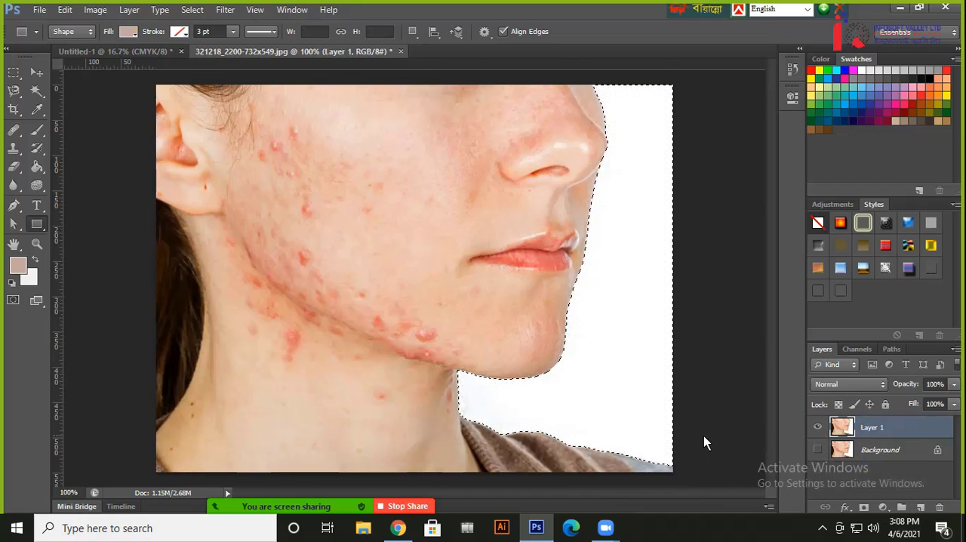
{"action": "key", "text": "ctrl+alt+z"}
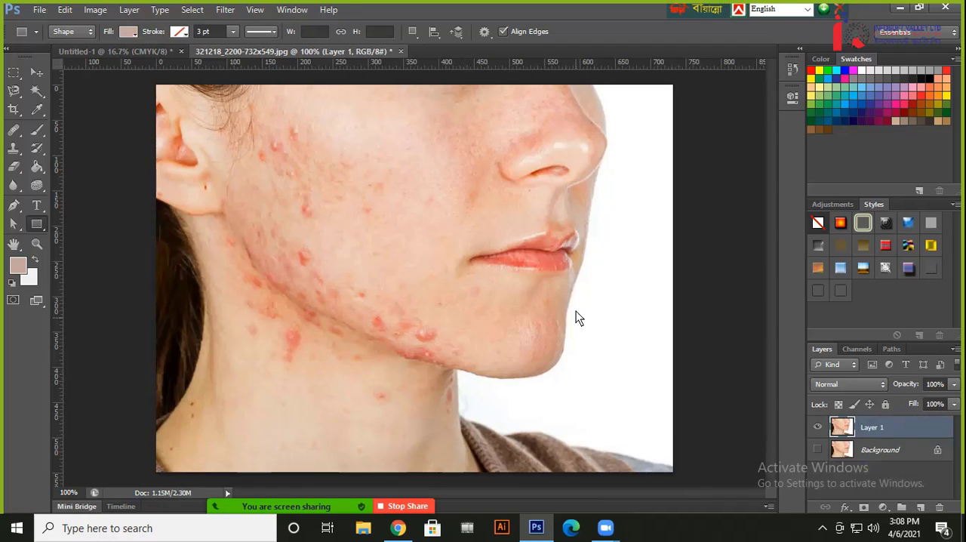
Select the white backdrop again with the Magic Wand Tool and discard that selection
{"action": "left_click", "coordinate": [37, 92]}
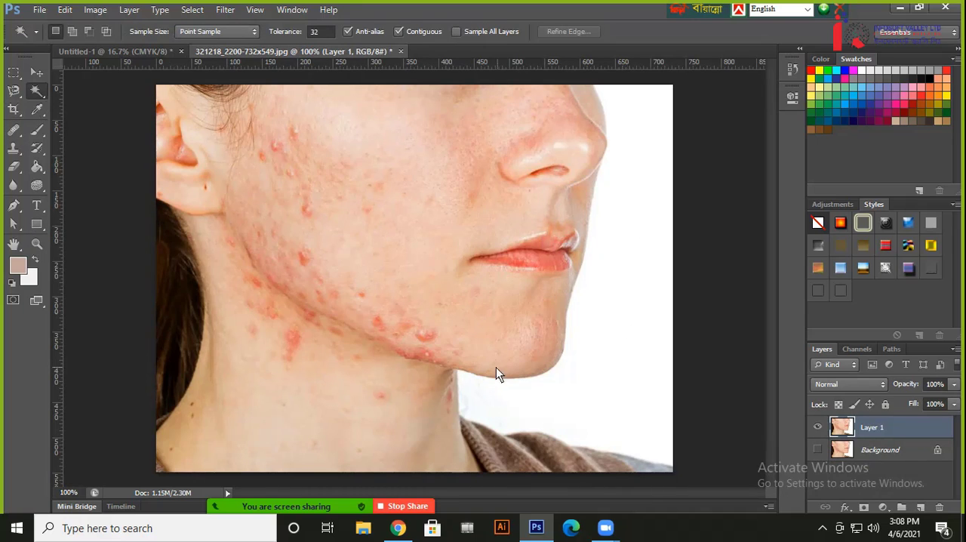
{"action": "left_click", "coordinate": [508, 417]}
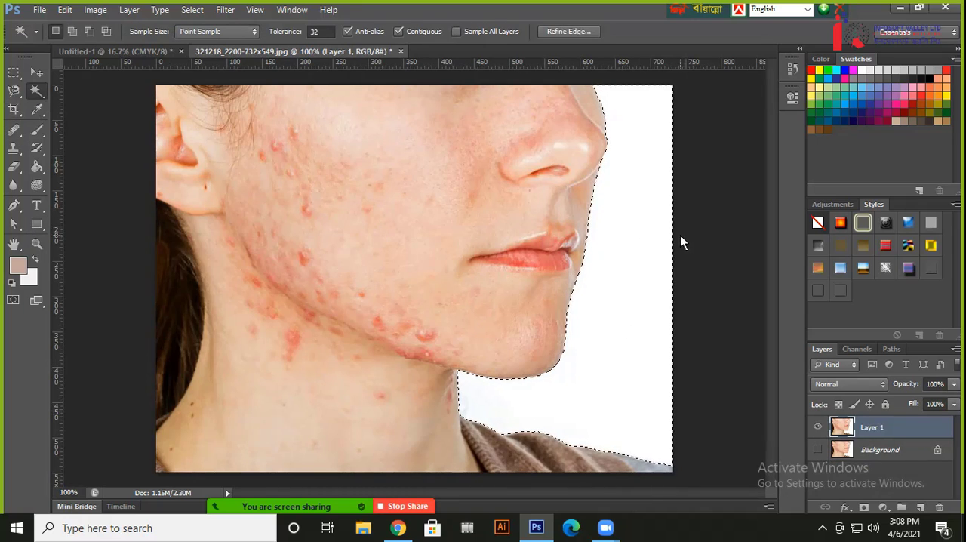
{"action": "key", "text": "ctrl+d"}
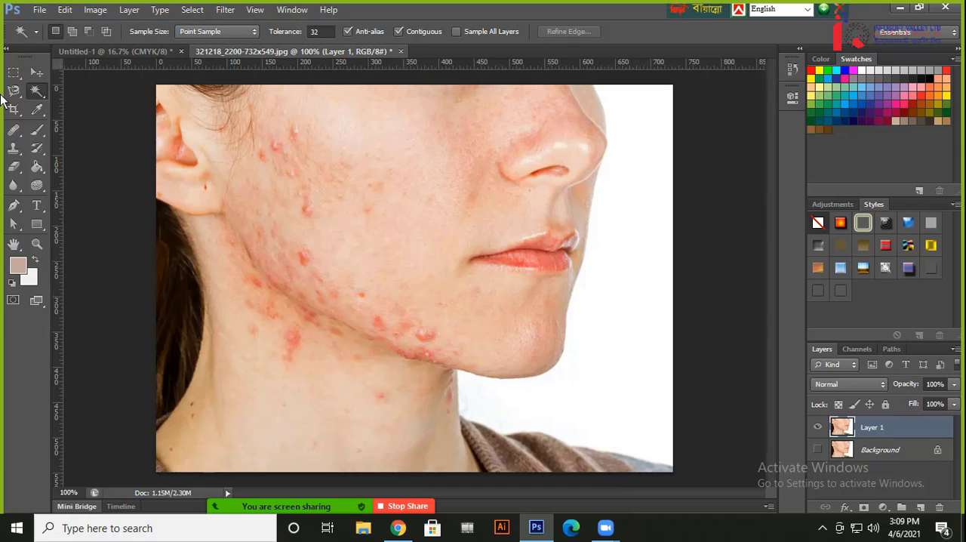
Select the white backdrop with the Quick Selection Tool and discard that selection
{"action": "right_click", "coordinate": [35, 91]}
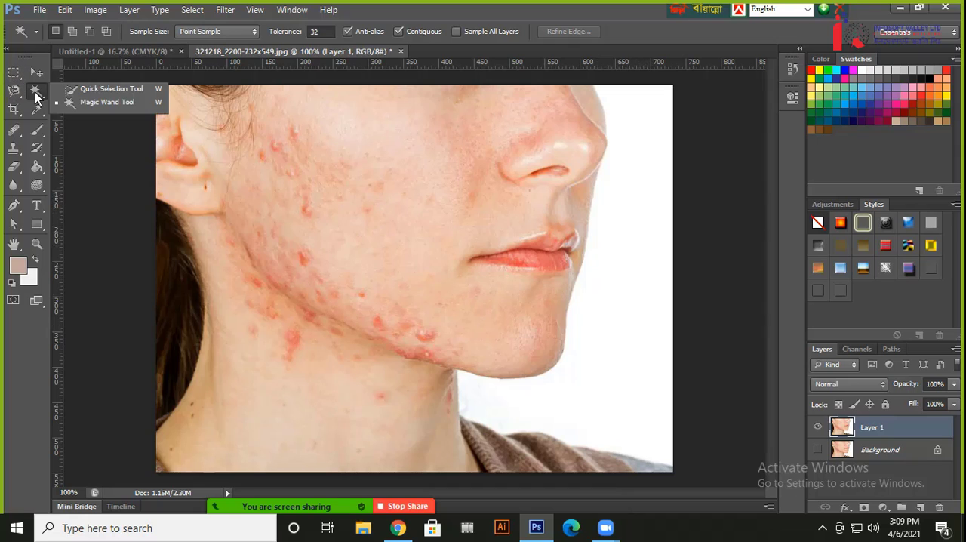
{"action": "left_click", "coordinate": [95, 91]}
{"action": "left_click_drag", "start_coordinate": [586, 382], "coordinate": [665, 264]}
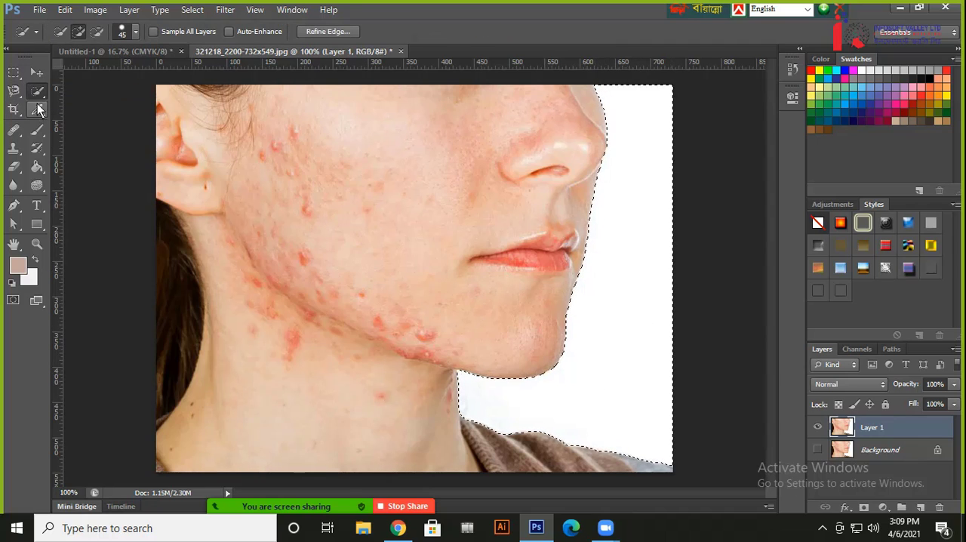
{"action": "key", "text": "ctrl+d"}
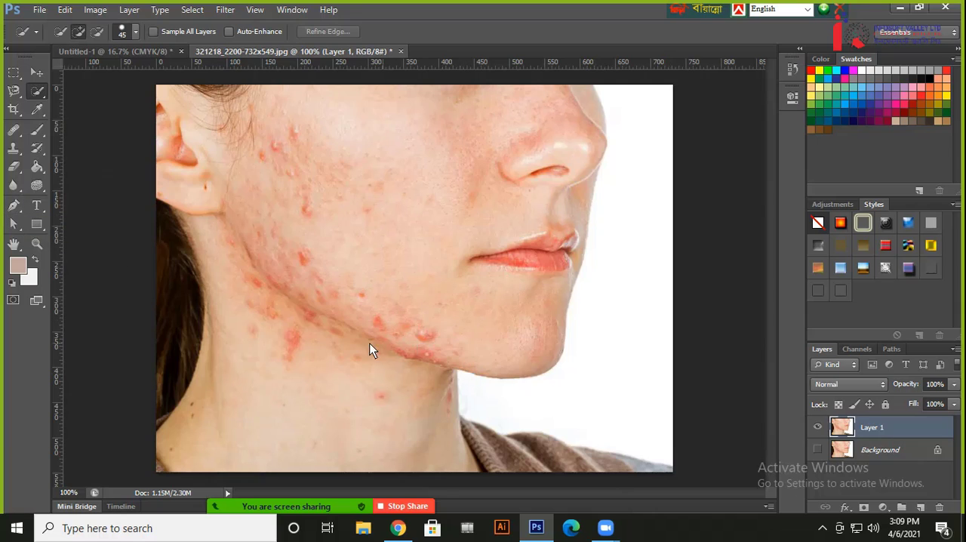
Set the Pen Tool to Path mode and start a path where the face outline meets the photo's upper edge
{"action": "left_click", "coordinate": [15, 207]}
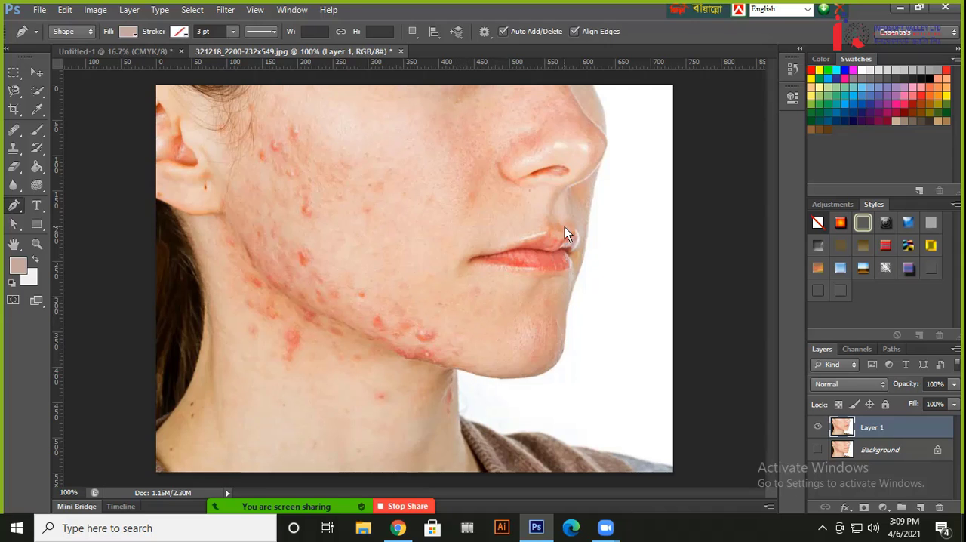
{"action": "key", "text": "ctrl+plus"}
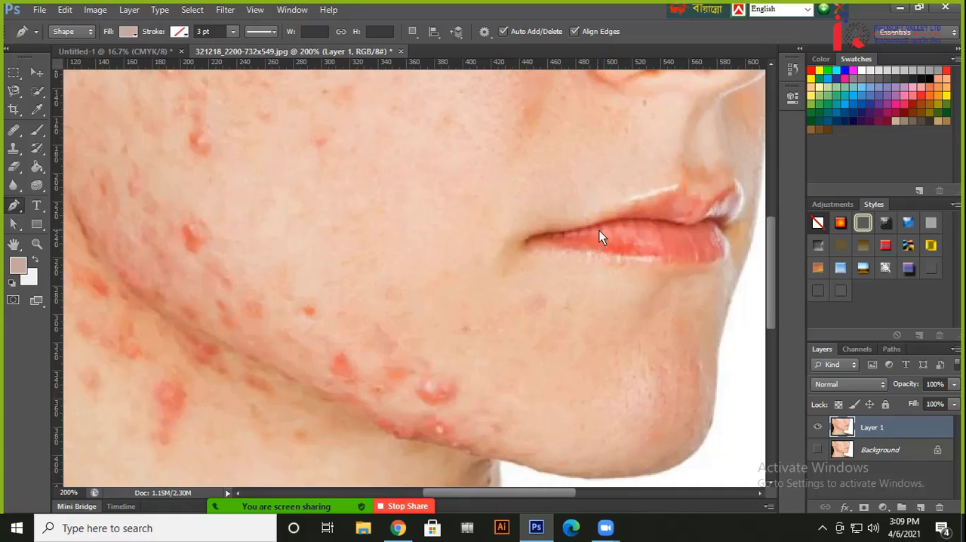
{"action": "left_click_drag", "start_coordinate": [578, 225], "coordinate": [378, 434]}
{"action": "left_click_drag", "start_coordinate": [469, 193], "coordinate": [412, 201]}
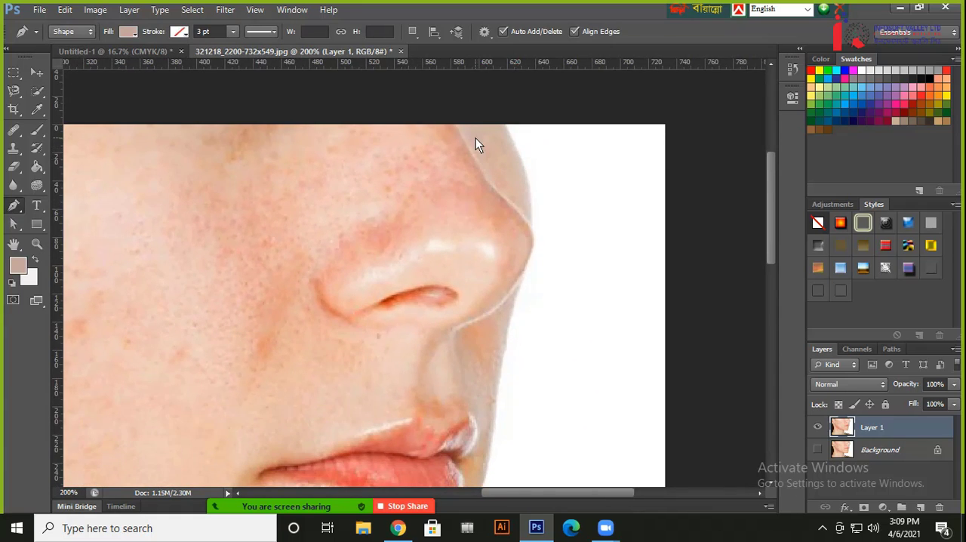
{"action": "key", "text": "ctrl+plus"}
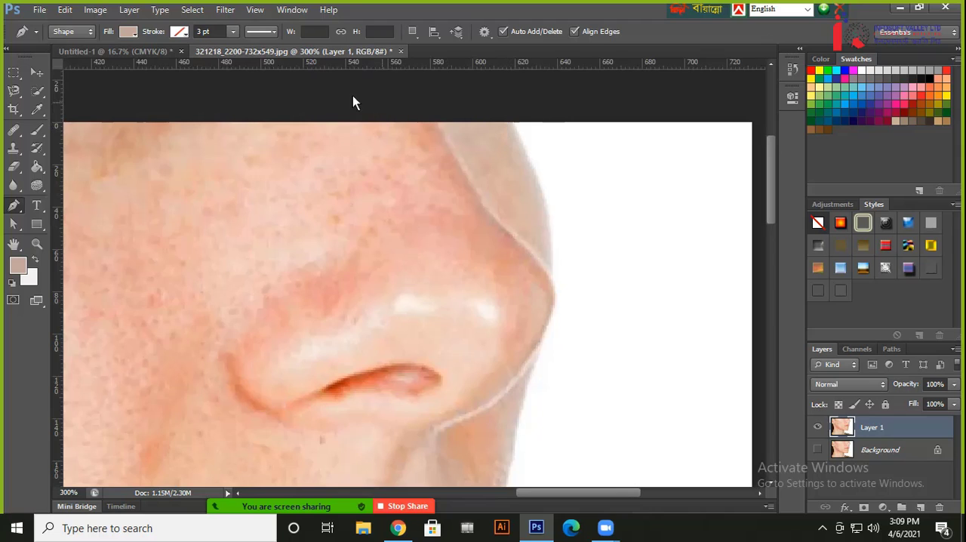
{"action": "left_click", "coordinate": [68, 33]}
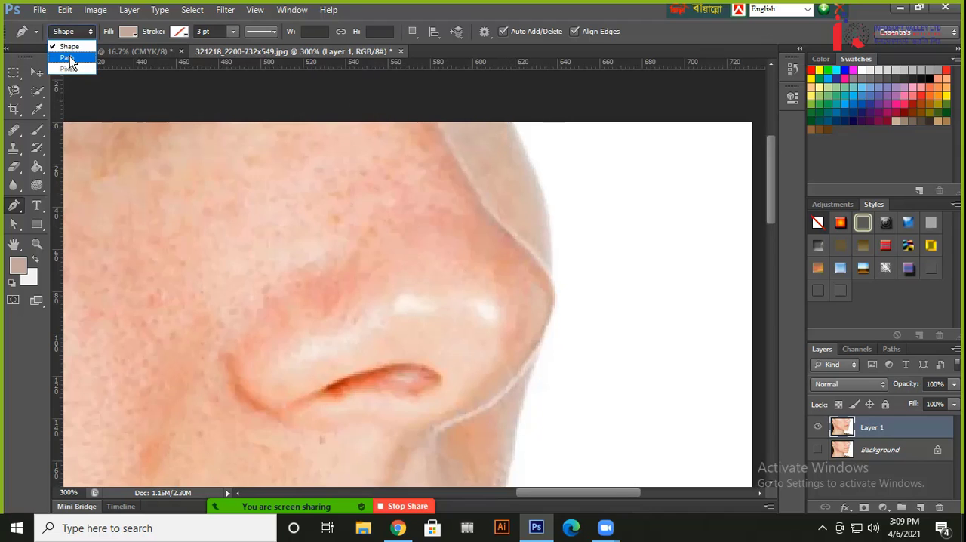
{"action": "left_click", "coordinate": [70, 56]}
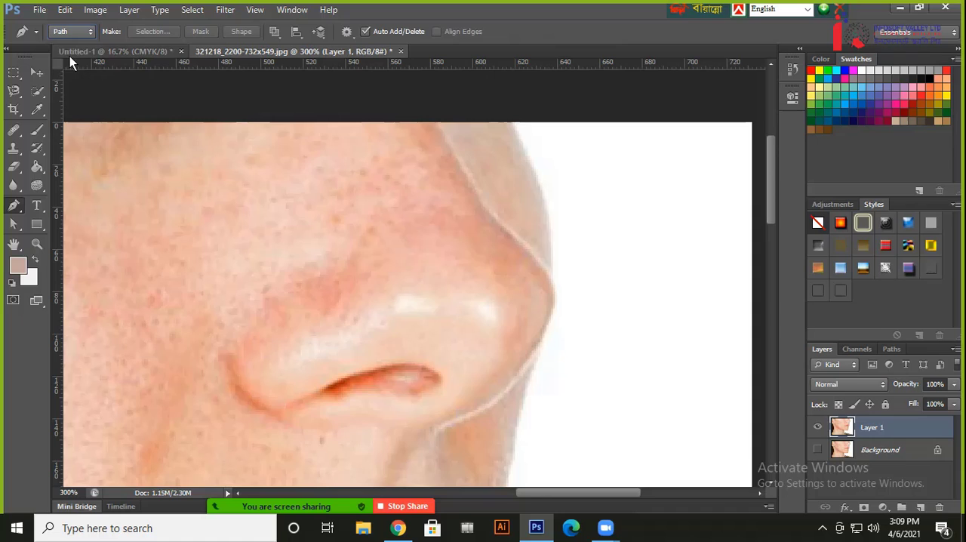
{"action": "left_click", "coordinate": [507, 122]}
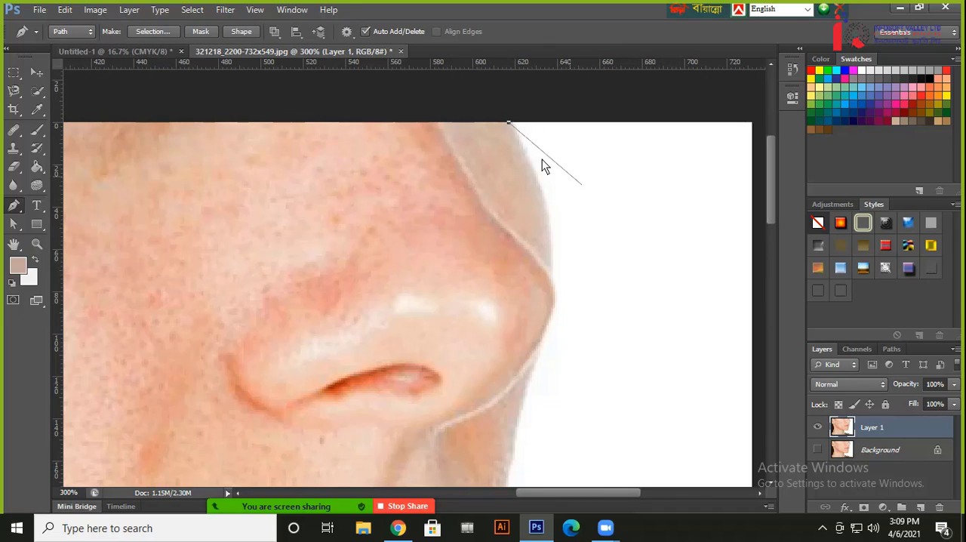
Try a curved anchor point beside the face outline above the nose tip with Rubber Band off, and undo it
{"action": "left_click", "coordinate": [351, 36]}
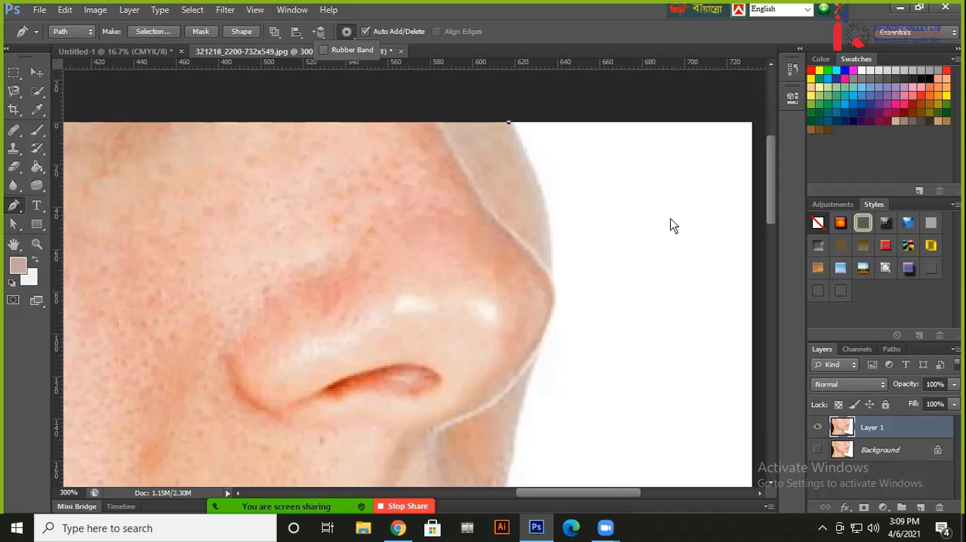
{"action": "left_click_drag", "start_coordinate": [565, 238], "coordinate": [550, 297]}
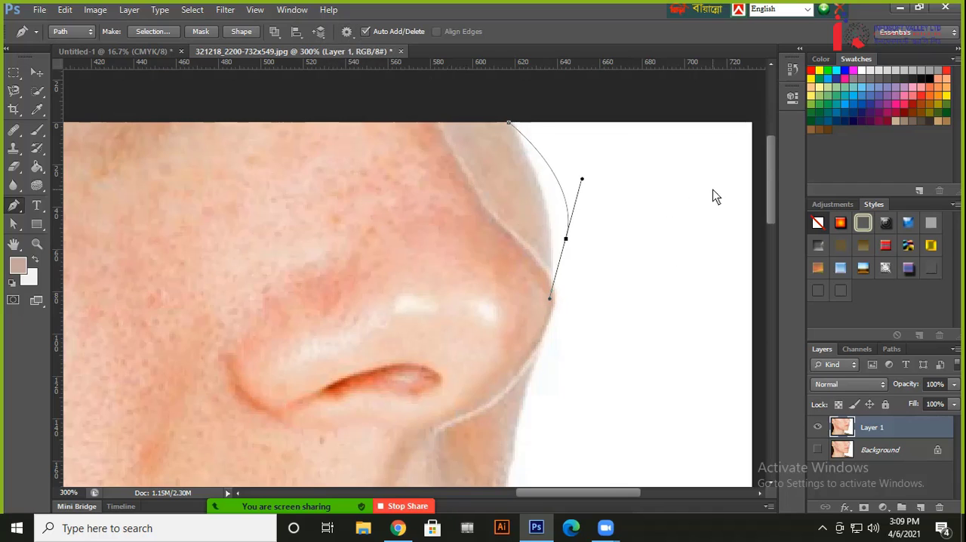
{"action": "key", "text": "ctrl+z"}
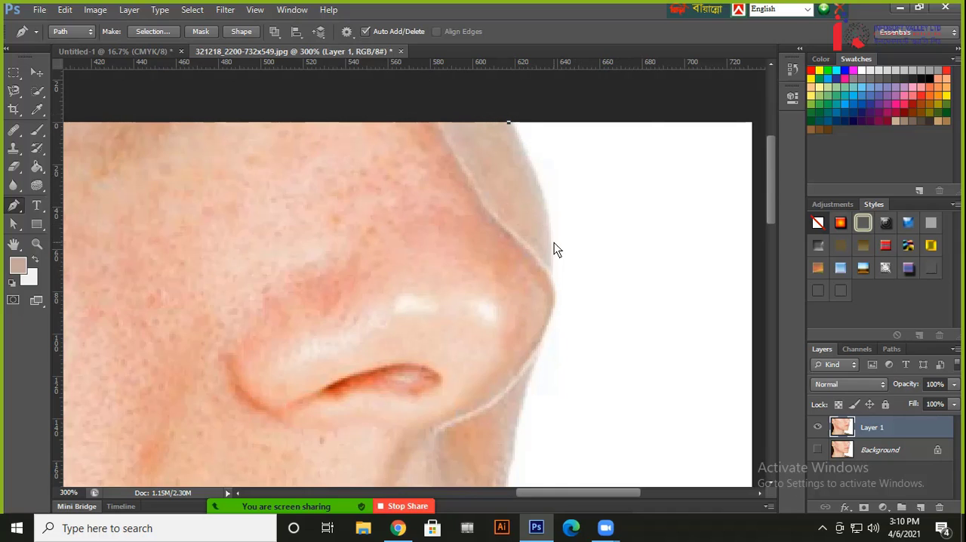
Turn the Pen Tool's Rubber Band preview back on
{"action": "left_click", "coordinate": [348, 34]}
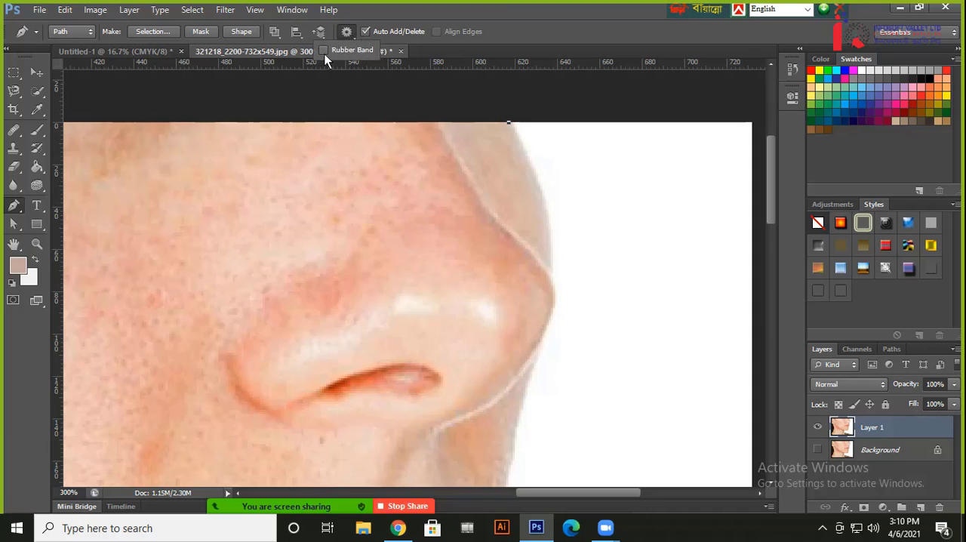
{"action": "left_click", "coordinate": [325, 52]}
{"action": "left_click", "coordinate": [497, 31]}
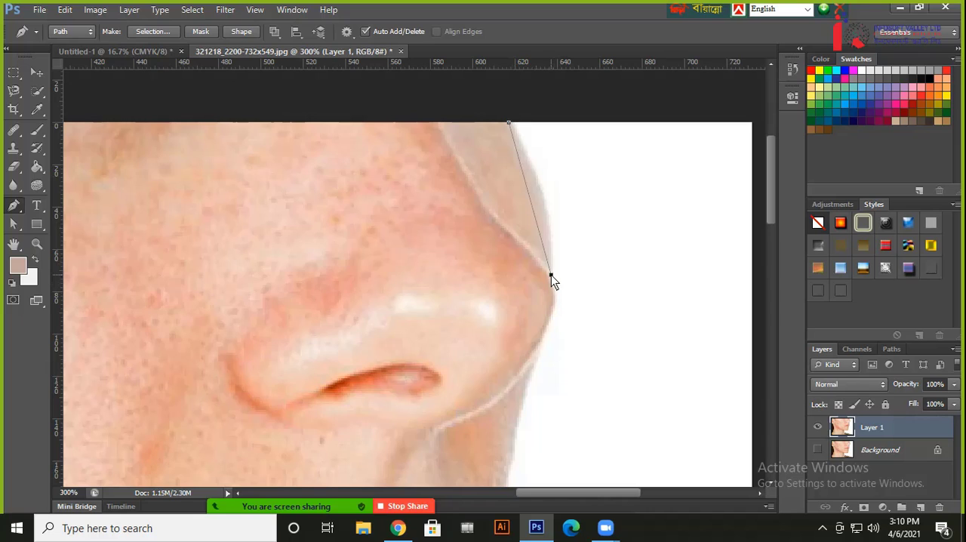
Add a curved anchor point just above the nose tip, fit it to the upper face contour and remove its outgoing handle
{"action": "left_click_drag", "start_coordinate": [551, 275], "coordinate": [549, 355]}
{"action": "mouse_move", "coordinate": [549, 363]}
{"action": "left_mouse_down"}
{"action": "mouse_move", "coordinate": [550, 371]}
{"action": "mouse_move", "coordinate": [546, 361]}
{"action": "left_mouse_up"}
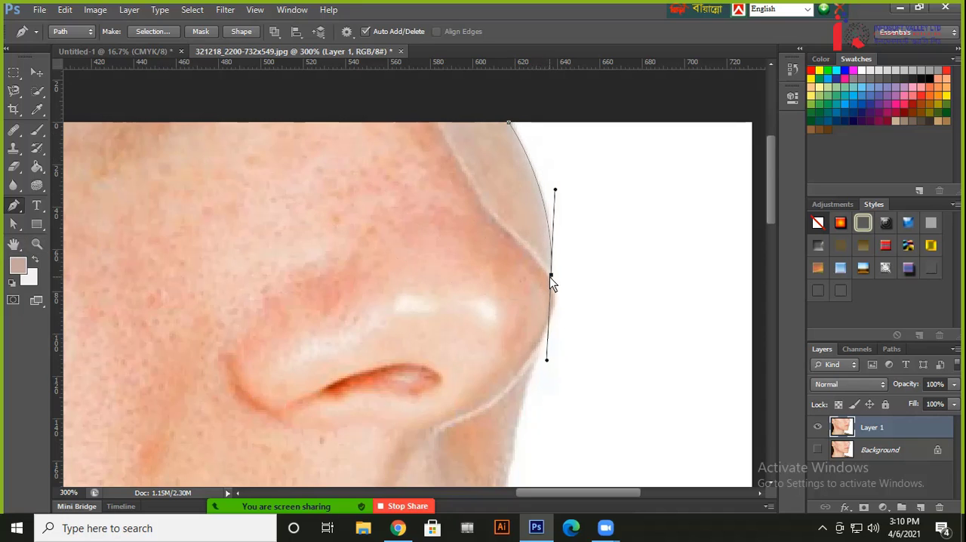
{"action": "key", "text": "ctrl+plus"}
{"action": "left_click_drag", "start_coordinate": [567, 190], "coordinate": [538, 238]}
{"action": "left_click_drag", "start_coordinate": [563, 345], "coordinate": [541, 216]}
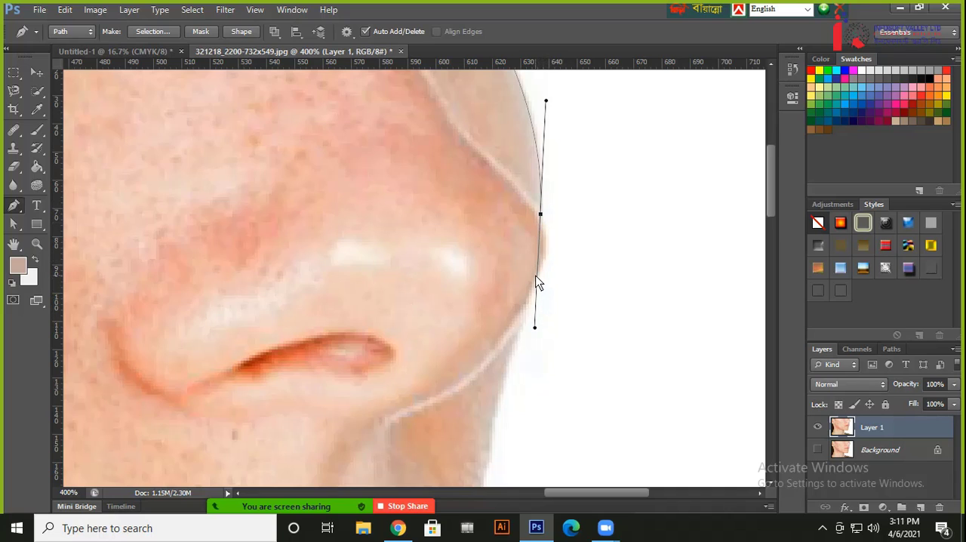
{"action": "left_click", "coordinate": [541, 213], "text": "alt"}
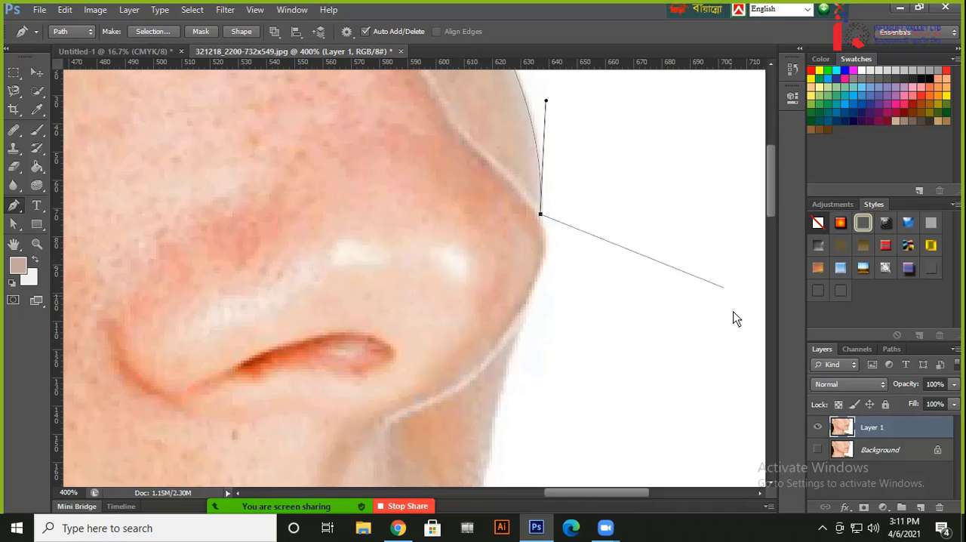
Continue the path with curved anchor points below the nose tip and on the cheek edge above the lips
{"action": "left_click", "coordinate": [526, 307]}
{"action": "left_click_drag", "start_coordinate": [526, 309], "coordinate": [501, 359]}
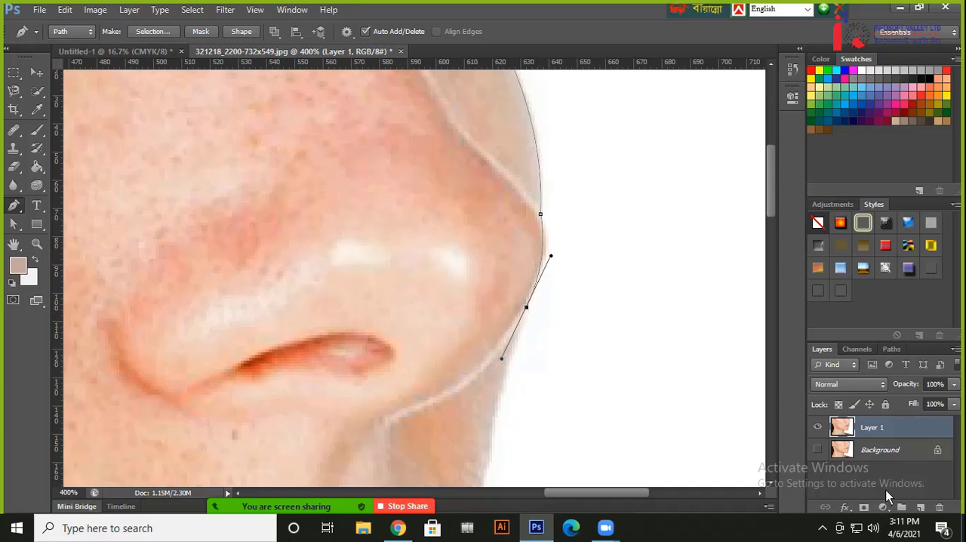
{"action": "scroll", "coordinate": [569, 219], "scroll_direction": "down", "scroll_amount": 5}
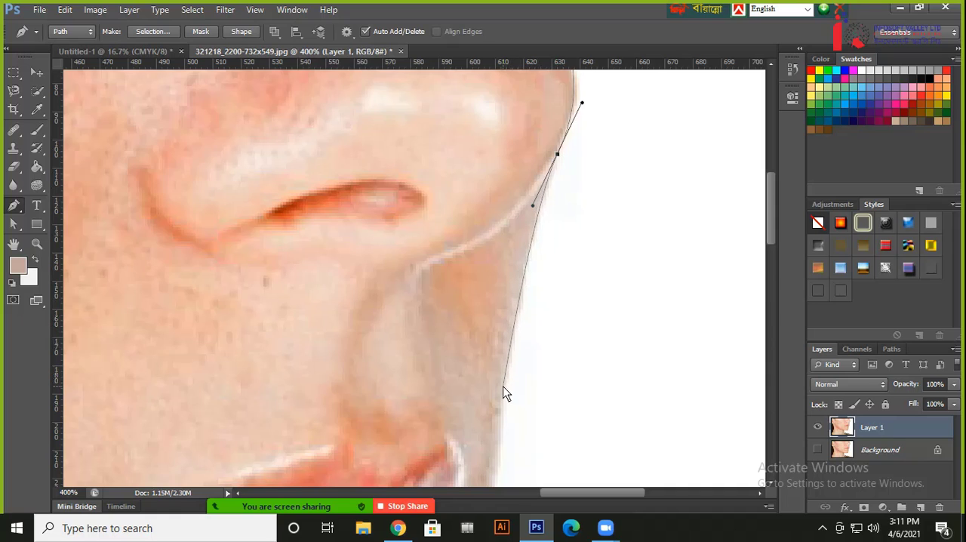
{"action": "left_click_drag", "start_coordinate": [504, 388], "coordinate": [500, 417]}
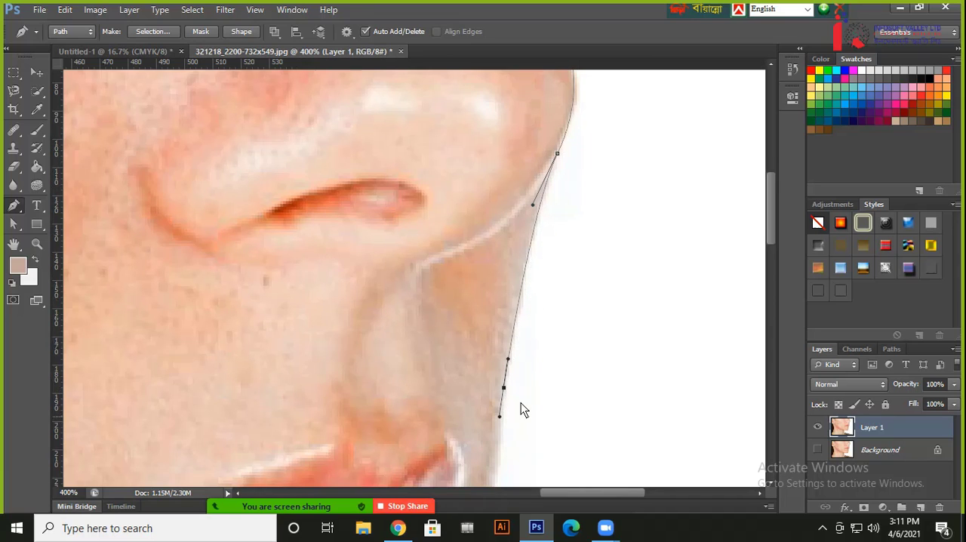
Add a curved anchor point on the face edge below the lips and lengthen its upper handle to follow the outline
{"action": "scroll", "coordinate": [525, 410], "scroll_direction": "down", "scroll_amount": 1}
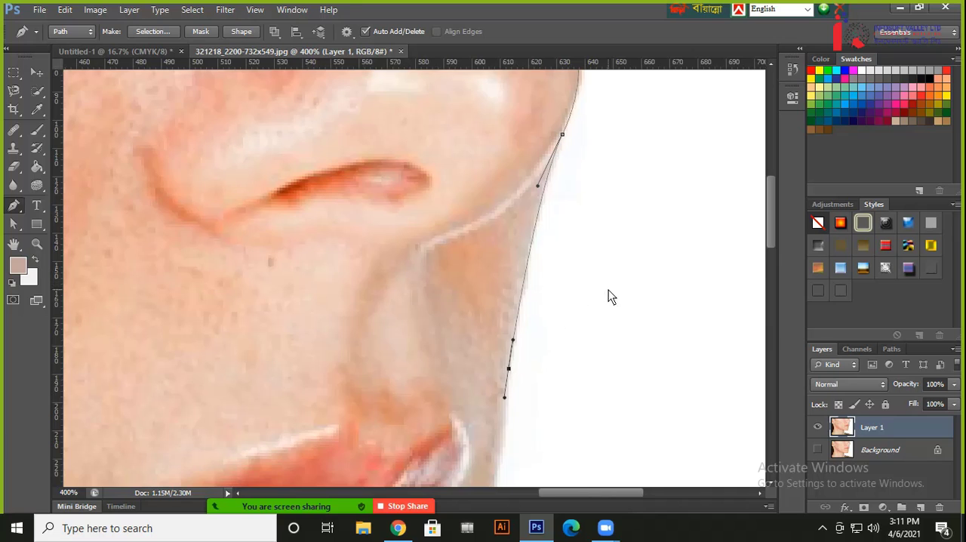
{"action": "scroll", "coordinate": [598, 386], "scroll_direction": "down", "scroll_amount": 1}
{"action": "left_click_drag", "start_coordinate": [597, 380], "coordinate": [613, 211]}
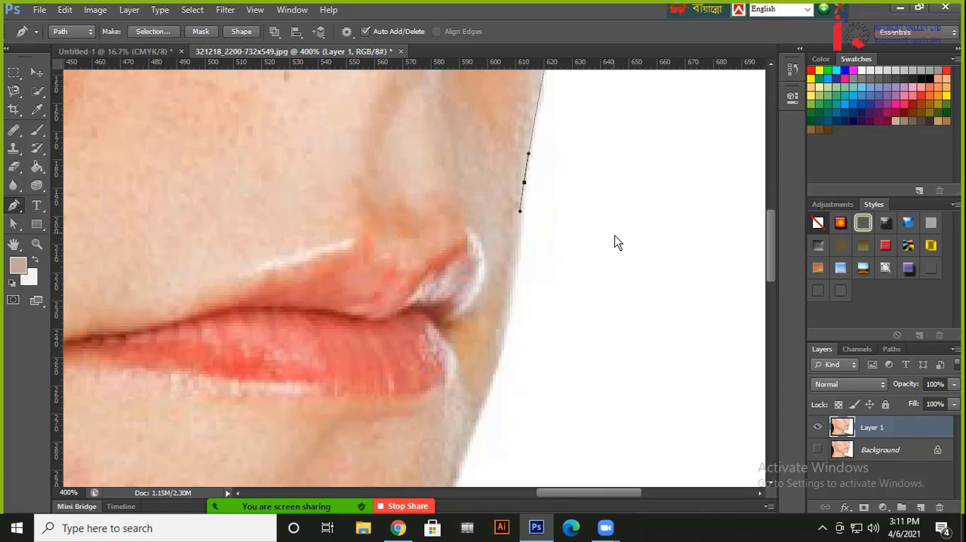
{"action": "left_click_drag", "start_coordinate": [594, 373], "coordinate": [601, 335]}
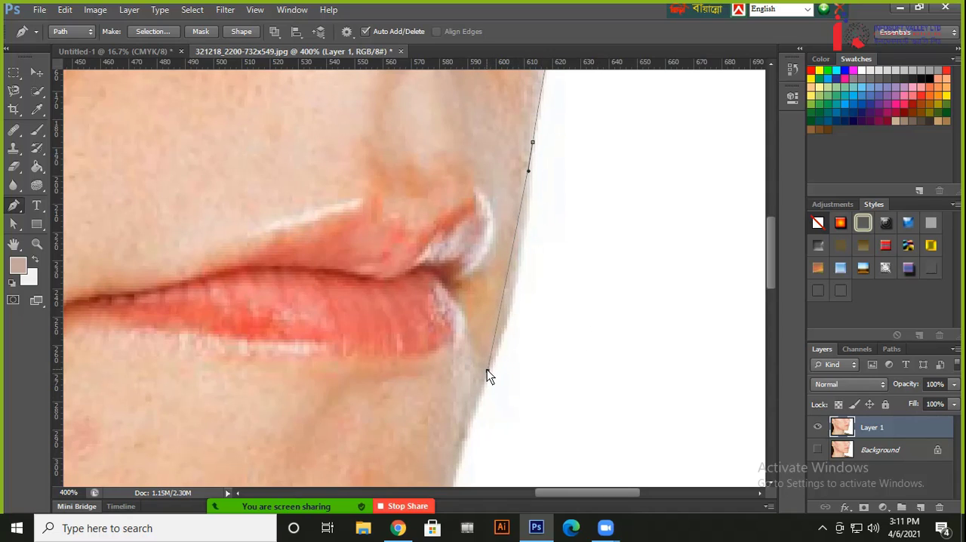
{"action": "left_click_drag", "start_coordinate": [487, 369], "coordinate": [474, 404]}
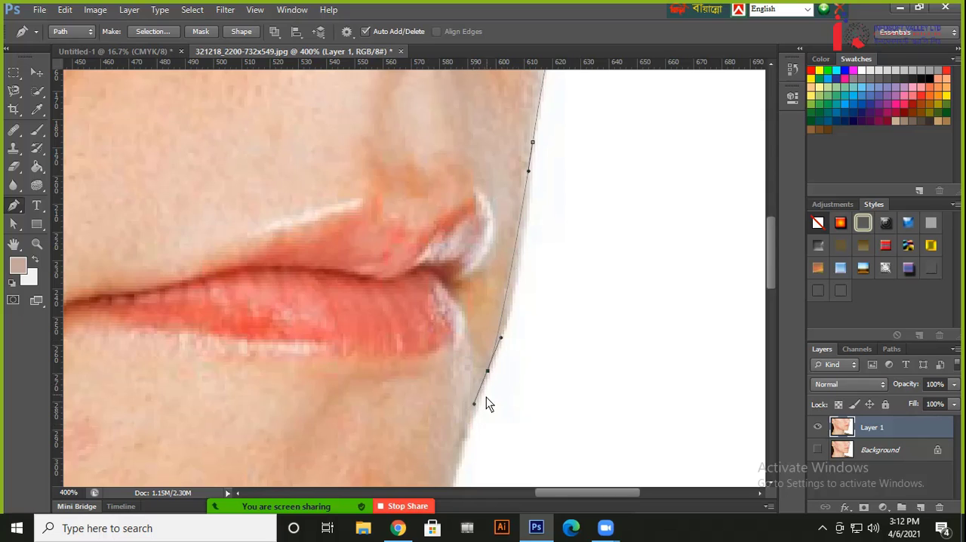
{"action": "left_click_drag", "start_coordinate": [501, 338], "coordinate": [518, 291]}
{"action": "mouse_move", "coordinate": [472, 407]}
{"action": "left_mouse_down"}
{"action": "mouse_move", "coordinate": [496, 415]}
{"action": "mouse_move", "coordinate": [449, 410]}
{"action": "mouse_move", "coordinate": [473, 409]}
{"action": "left_mouse_up"}
{"action": "left_click_drag", "start_coordinate": [516, 290], "coordinate": [527, 267]}
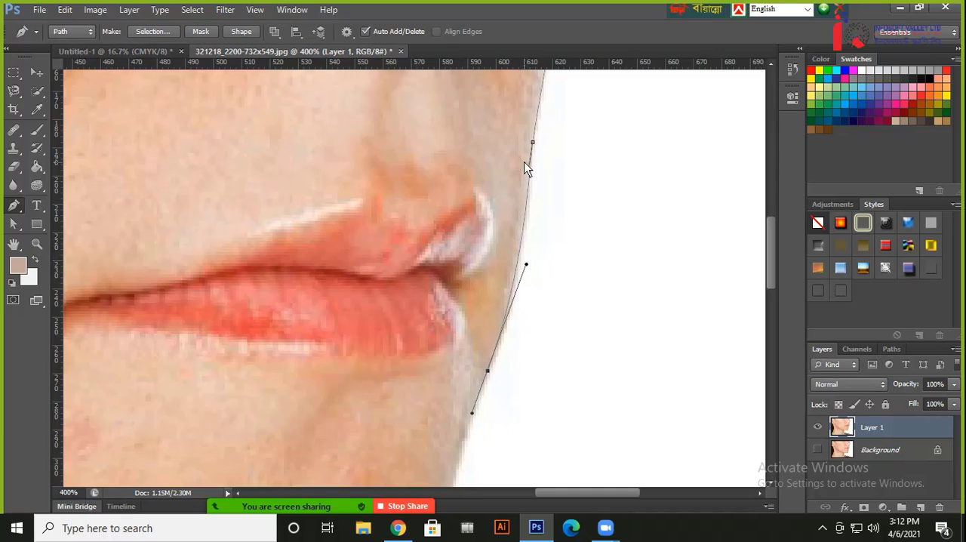
Add a curved anchor point on the front edge of the chin and extend its upper handle to match the contour
{"action": "left_click_drag", "start_coordinate": [483, 413], "coordinate": [533, 223]}
{"action": "left_click", "coordinate": [493, 392]}
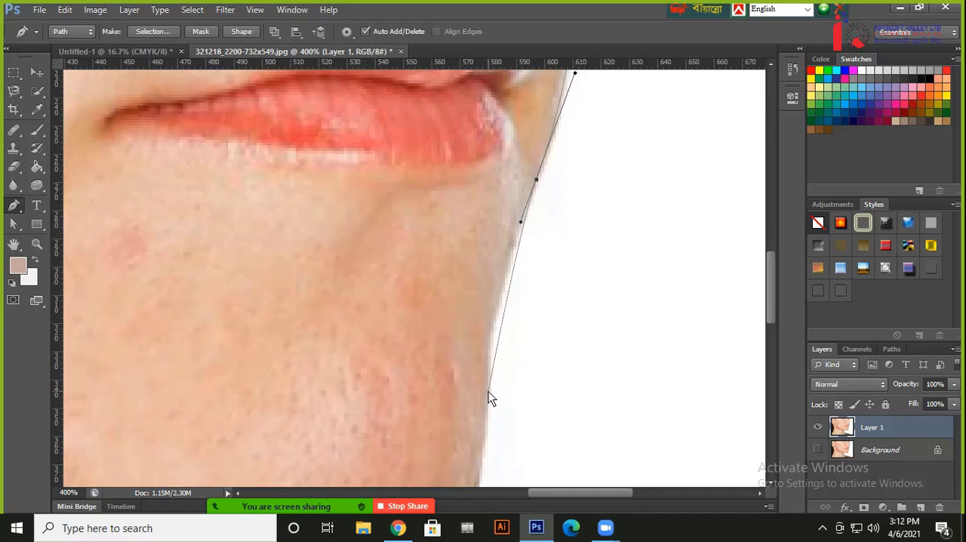
{"action": "left_click_drag", "start_coordinate": [488, 391], "coordinate": [486, 424]}
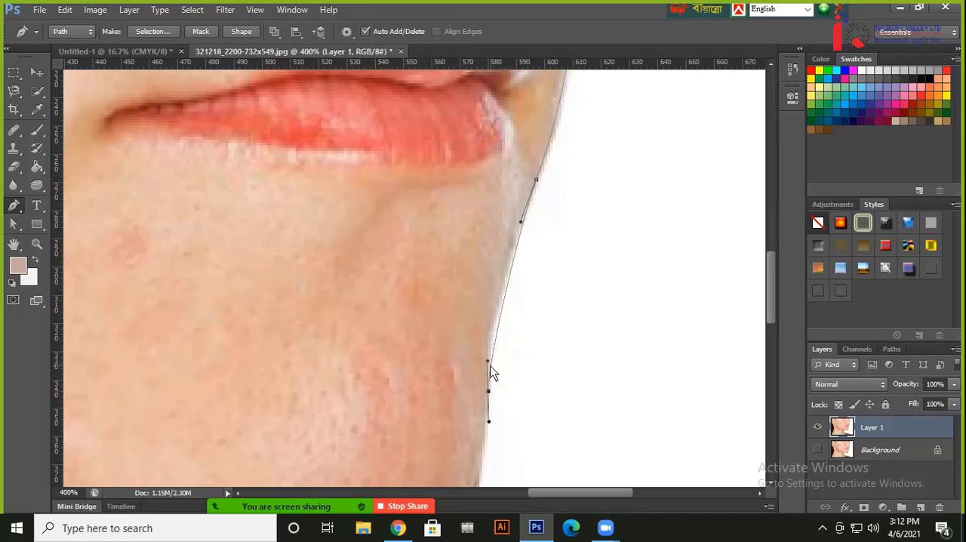
{"action": "left_click_drag", "start_coordinate": [488, 360], "coordinate": [491, 301]}
Add a curved anchor point under the chin and lengthen its incoming handle so the path wraps around the chin
{"action": "left_click_drag", "start_coordinate": [491, 422], "coordinate": [552, 244]}
{"action": "left_click_drag", "start_coordinate": [441, 401], "coordinate": [420, 414]}
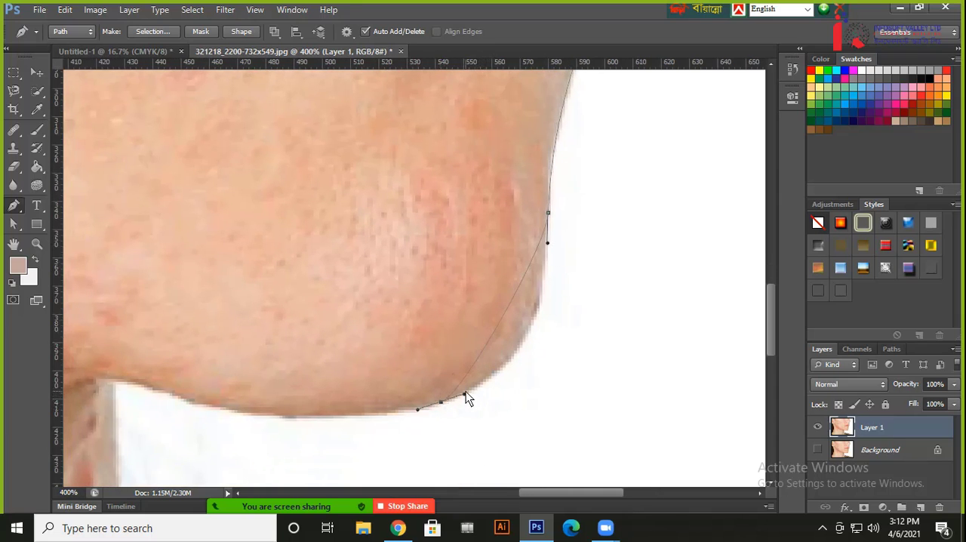
{"action": "left_click_drag", "start_coordinate": [464, 395], "coordinate": [549, 372]}
Continue the path along the underside of the jaw with a curved anchor point, ending at a corner point where the jaw meets the neck
{"action": "left_click_drag", "start_coordinate": [322, 382], "coordinate": [483, 330]}
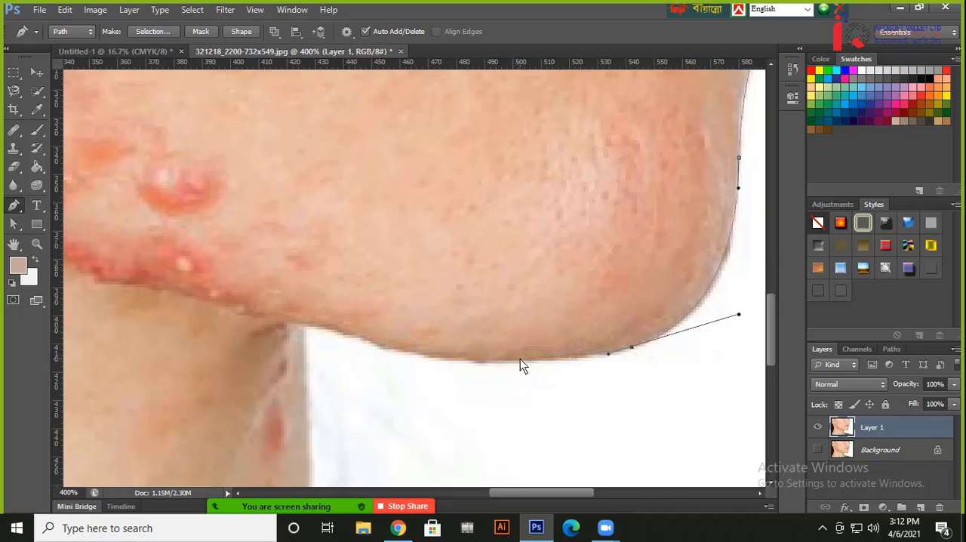
{"action": "left_click", "coordinate": [363, 337]}
{"action": "left_click_drag", "start_coordinate": [363, 336], "coordinate": [390, 346]}
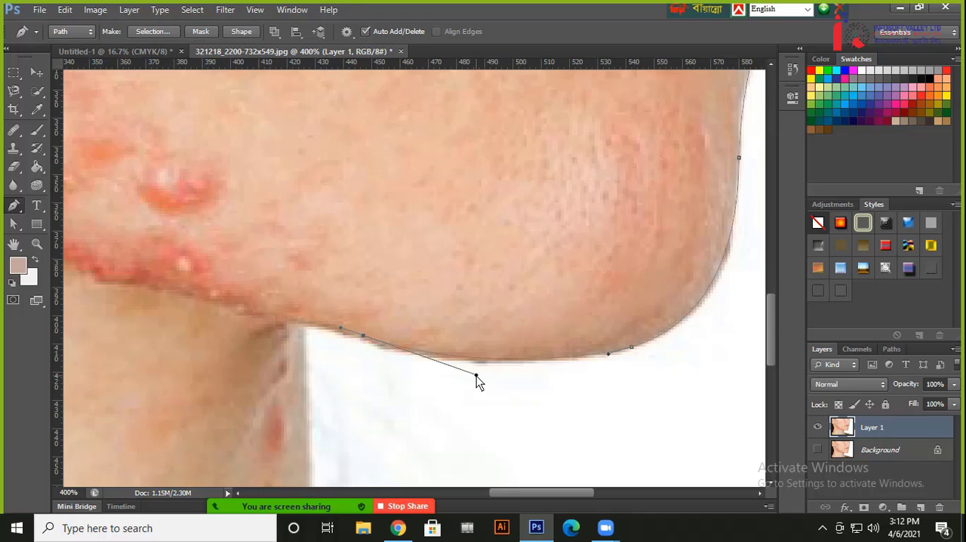
{"action": "scroll", "coordinate": [620, 329], "scroll_direction": "right", "scroll_amount": 2}
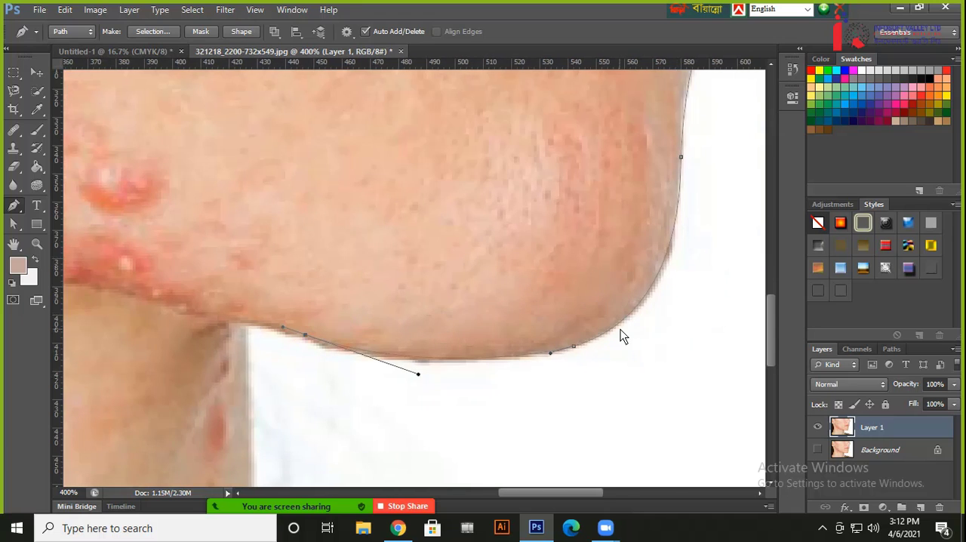
{"action": "left_click_drag", "start_coordinate": [621, 329], "coordinate": [577, 390]}
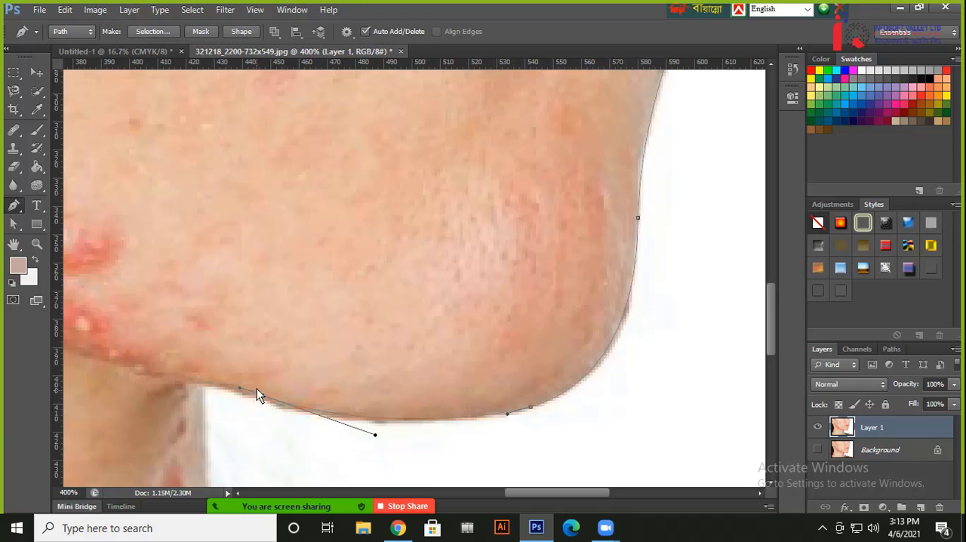
{"action": "left_click_drag", "start_coordinate": [251, 342], "coordinate": [459, 280]}
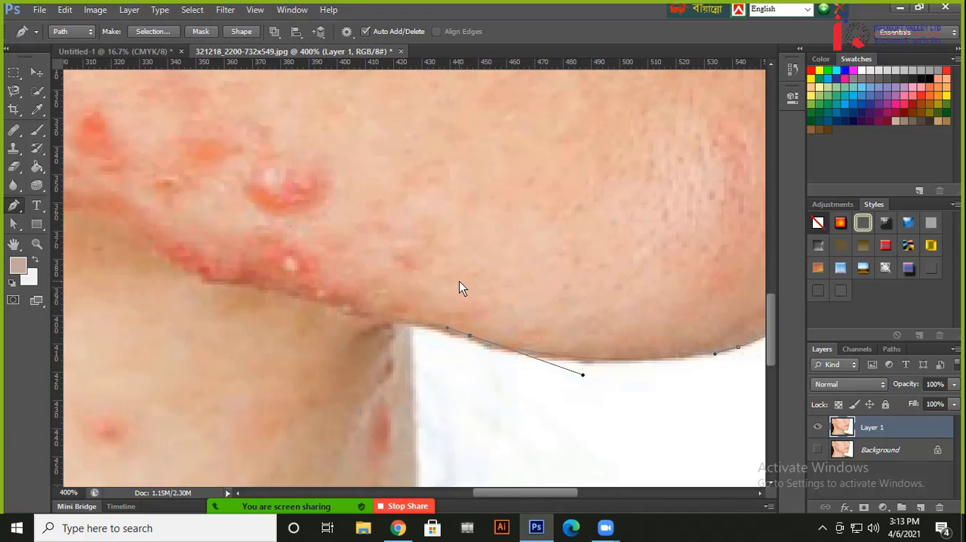
{"action": "left_click", "coordinate": [408, 327]}
{"action": "scroll", "coordinate": [432, 399], "scroll_direction": "down", "scroll_amount": 5}
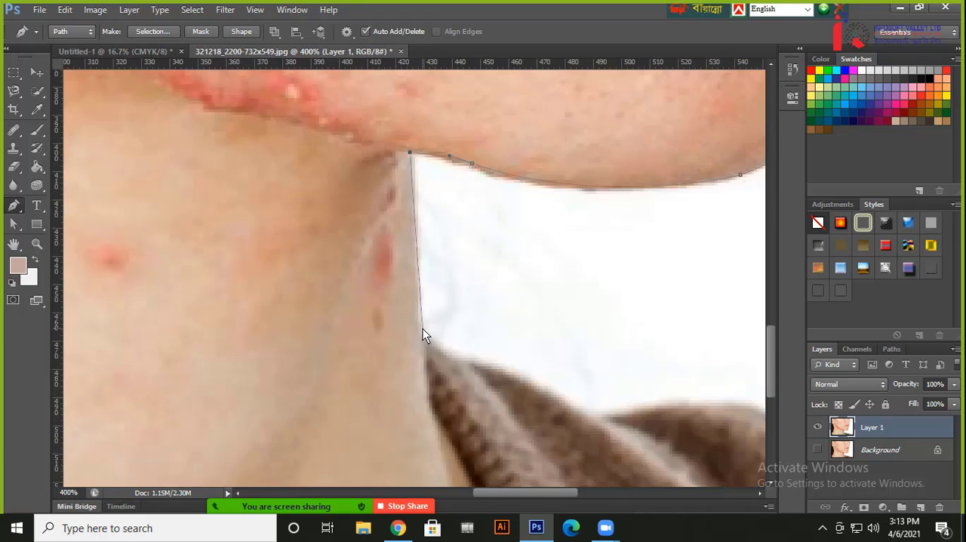
Continue the path down the front of the neck to the scarf and over its first folds with curved anchor points
{"action": "left_click", "coordinate": [422, 335]}
{"action": "left_click_drag", "start_coordinate": [510, 365], "coordinate": [432, 291]}
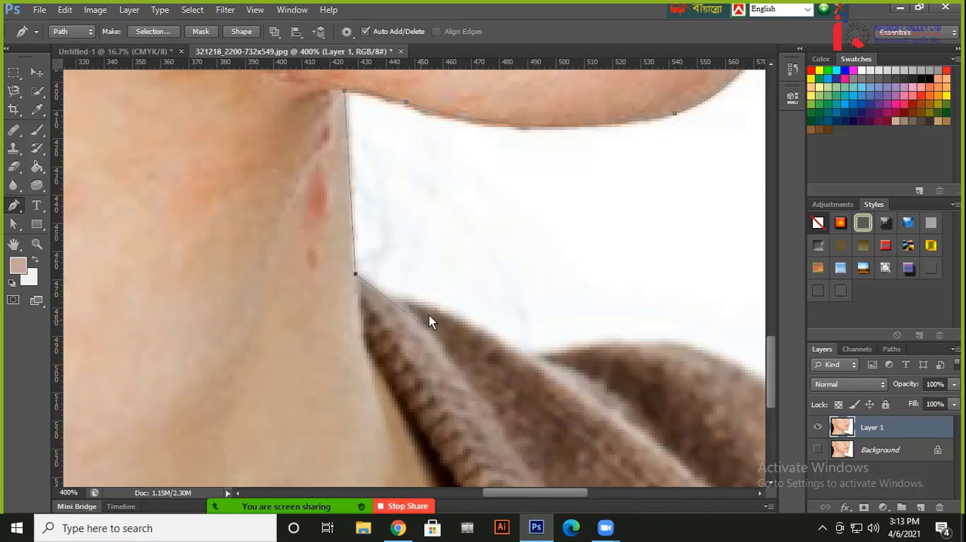
{"action": "left_click_drag", "start_coordinate": [496, 335], "coordinate": [513, 352]}
{"action": "left_click_drag", "start_coordinate": [559, 347], "coordinate": [584, 342]}
{"action": "left_click_drag", "start_coordinate": [675, 353], "coordinate": [522, 267]}
{"action": "left_click", "coordinate": [488, 248]}
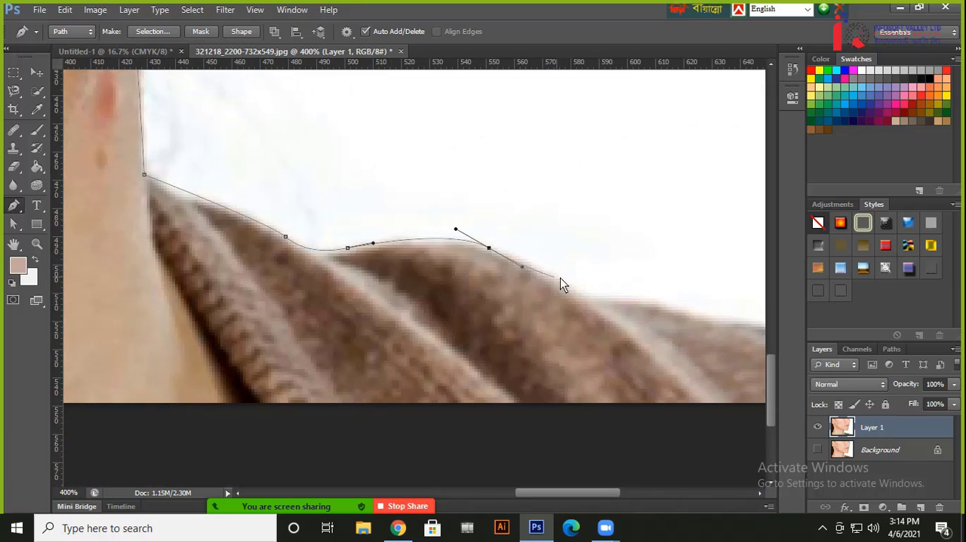
Extend the path along the remaining scarf and grey shoulder edge with curved anchors, ending just outside the image's lower-right corner
{"action": "left_click_drag", "start_coordinate": [599, 299], "coordinate": [299, 158]}
{"action": "left_click_drag", "start_coordinate": [420, 192], "coordinate": [431, 202]}
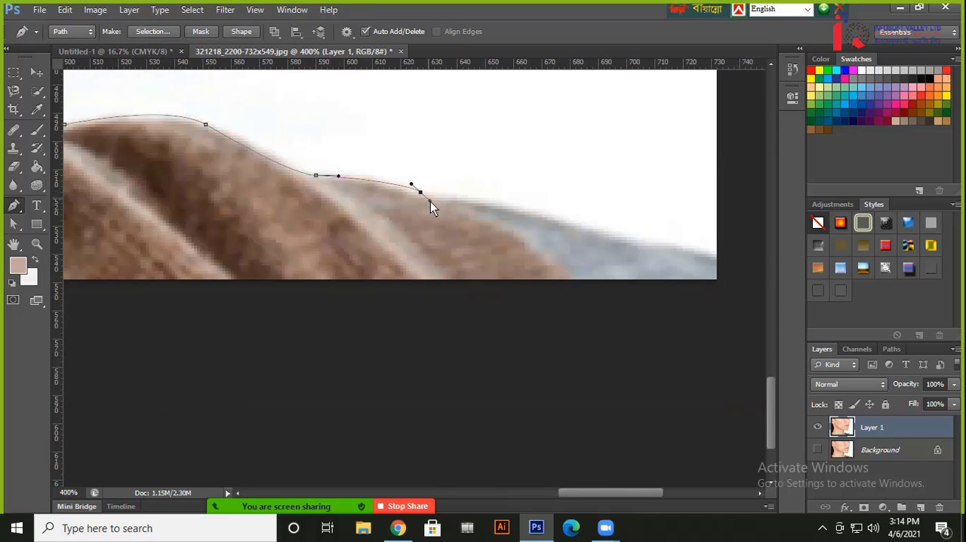
{"action": "left_click_drag", "start_coordinate": [578, 220], "coordinate": [610, 229]}
{"action": "left_click", "coordinate": [749, 273]}
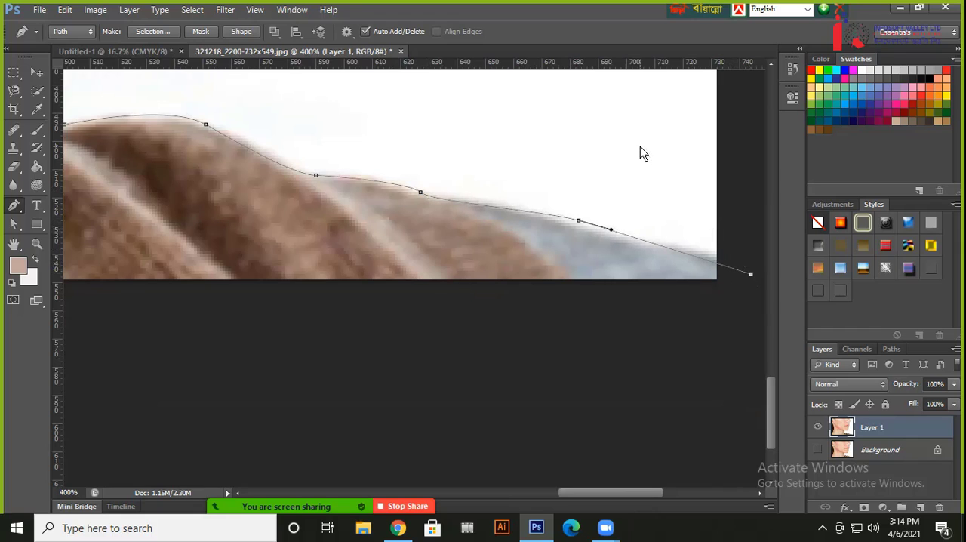
Close the path around the white background with corner points outside the image's right and upper edges, ending at the starting anchor
{"action": "key", "text": "ctrl+minus"}
{"action": "left_click_drag", "start_coordinate": [647, 221], "coordinate": [643, 313]}
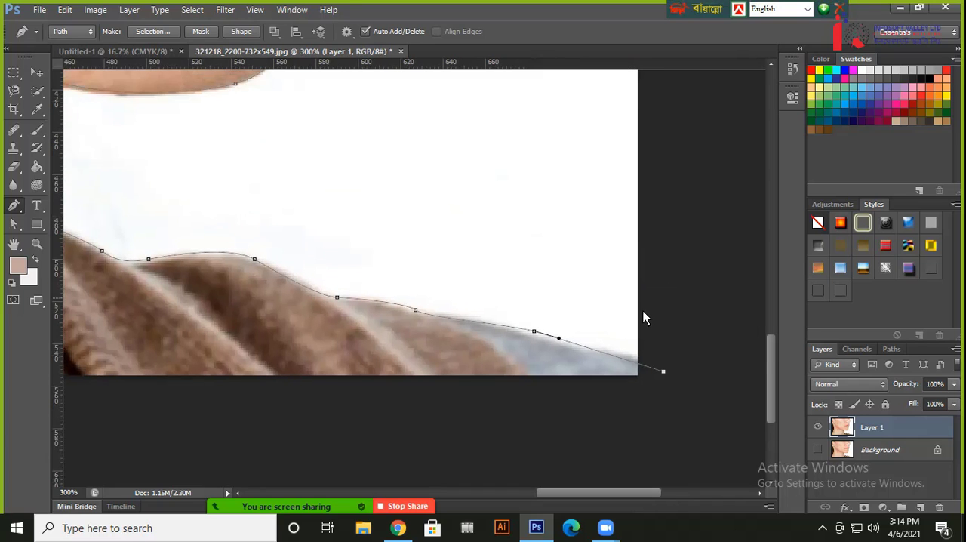
{"action": "key", "text": "ctrl+minus"}
{"action": "key", "text": "ctrl+minus"}
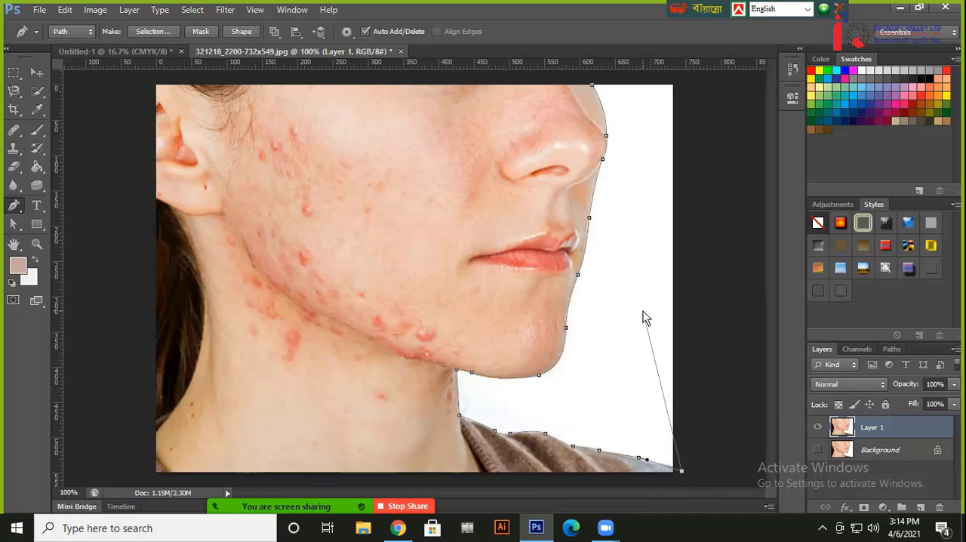
{"action": "left_click", "coordinate": [726, 123]}
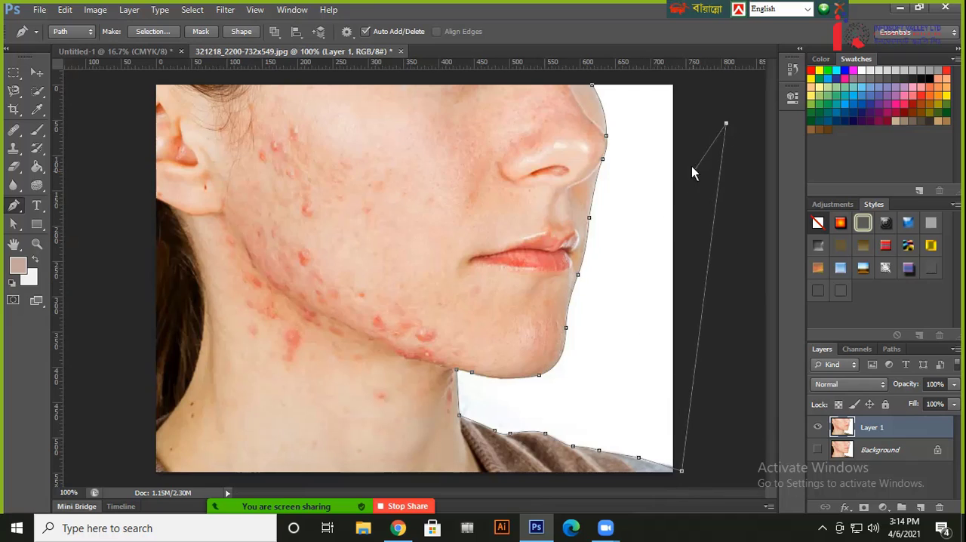
{"action": "left_click", "coordinate": [677, 73]}
{"action": "left_click", "coordinate": [592, 84]}
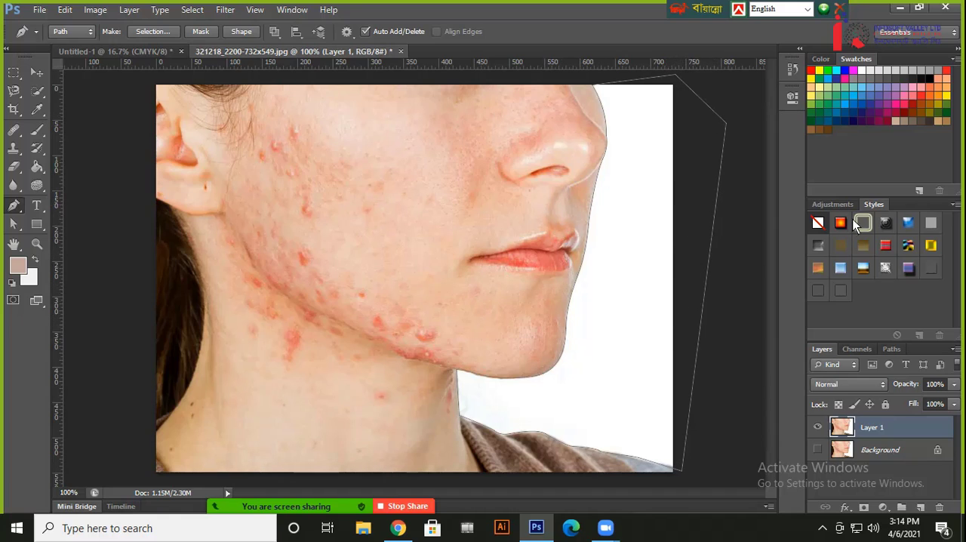
Convert the closed path to a selection, delete the white background from Layer 1, and deselect
{"action": "key", "text": "ctrl+minus"}
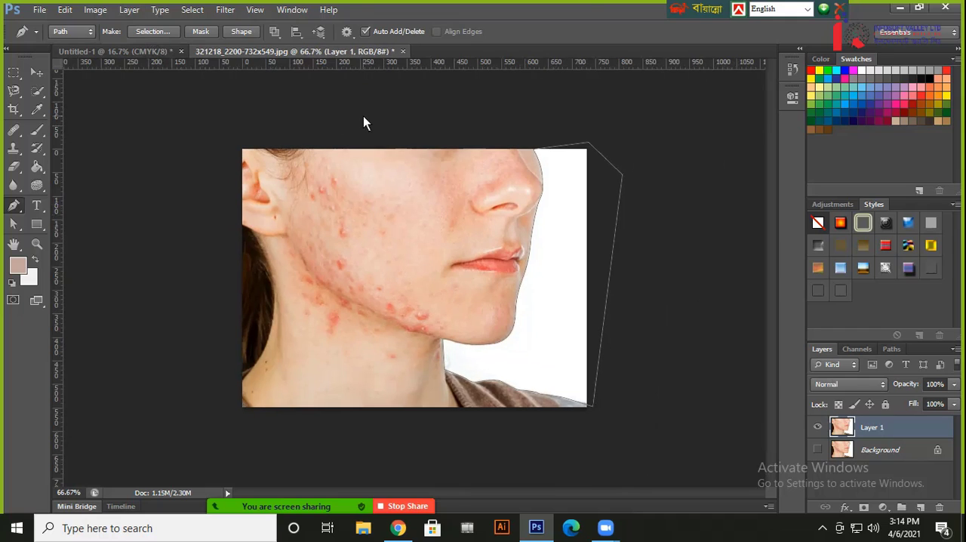
{"action": "key", "text": "ctrl+Return"}
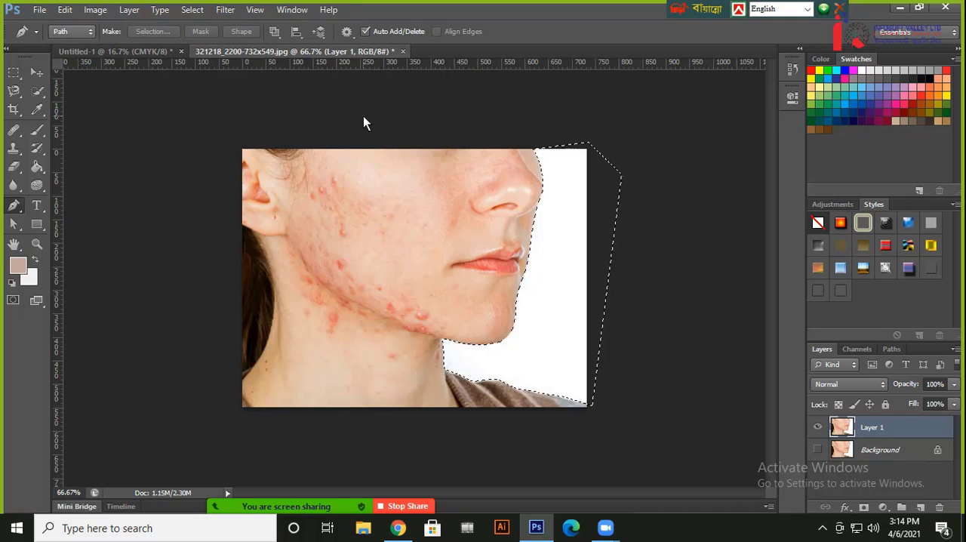
{"action": "key", "text": "Delete"}
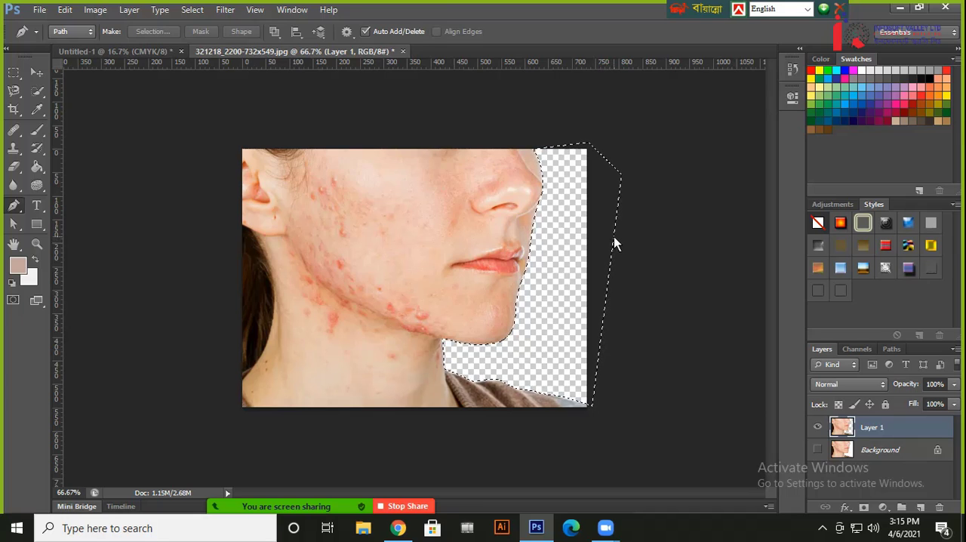
{"action": "key", "text": "ctrl+d"}
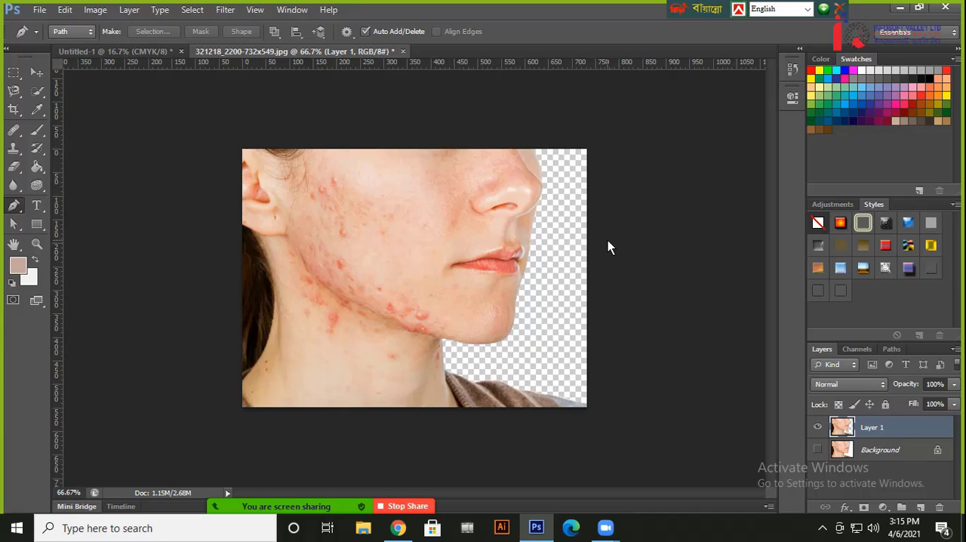
Examine the cutout edges up close around the chin, jaw, neck and lips
{"action": "key", "text": "ctrl+plus"}
{"action": "key", "text": "ctrl+plus"}
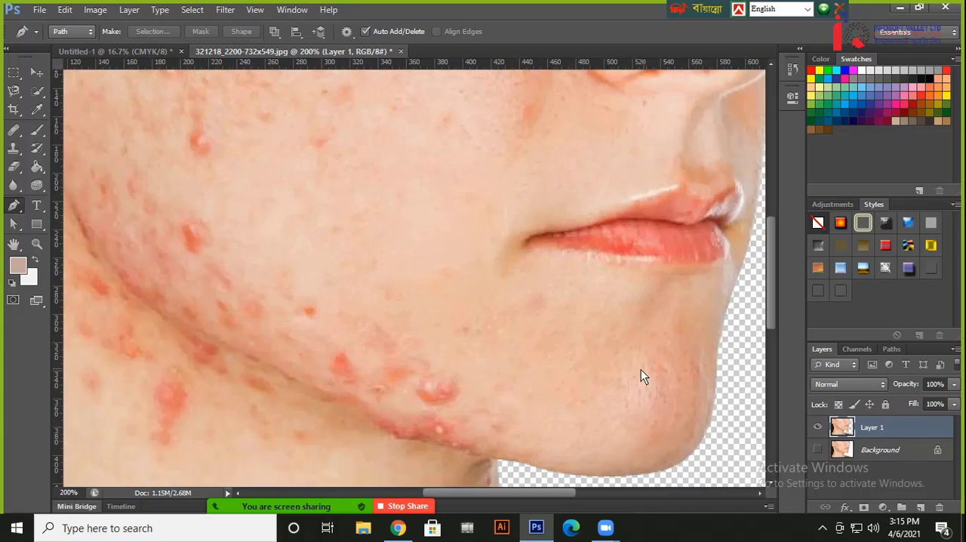
{"action": "left_click_drag", "start_coordinate": [641, 370], "coordinate": [552, 216]}
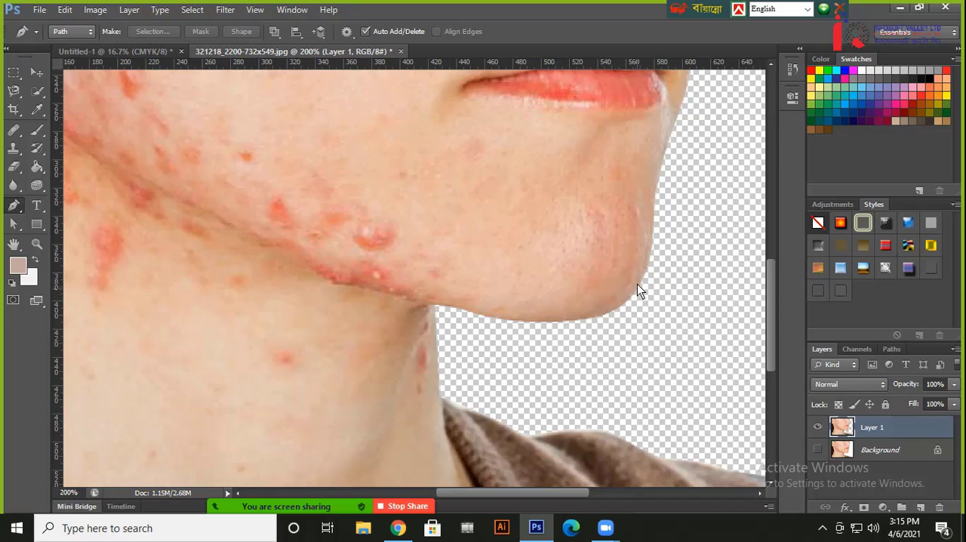
{"action": "left_click_drag", "start_coordinate": [625, 258], "coordinate": [600, 335]}
{"action": "left_click_drag", "start_coordinate": [631, 157], "coordinate": [616, 215]}
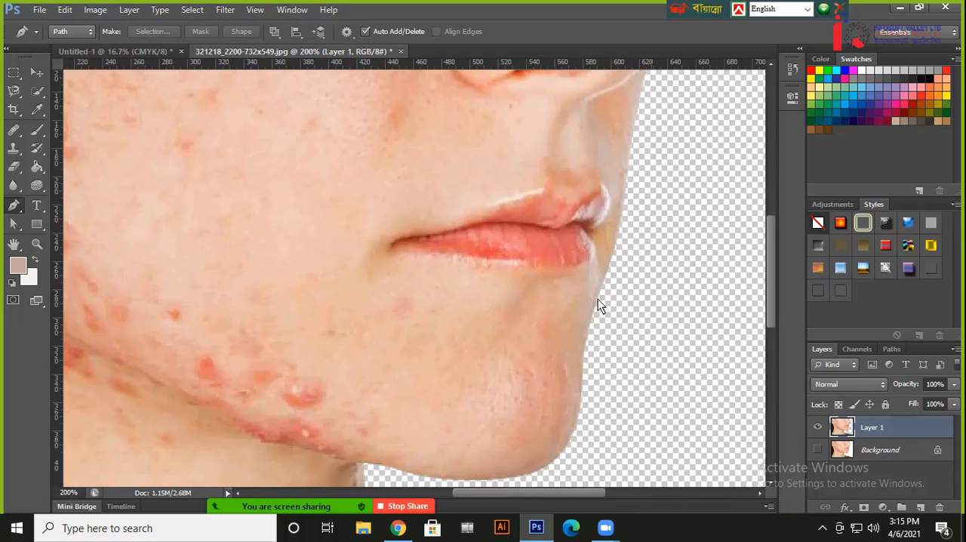
{"action": "key", "text": "ctrl+minus"}
{"action": "key", "text": "ctrl+minus"}
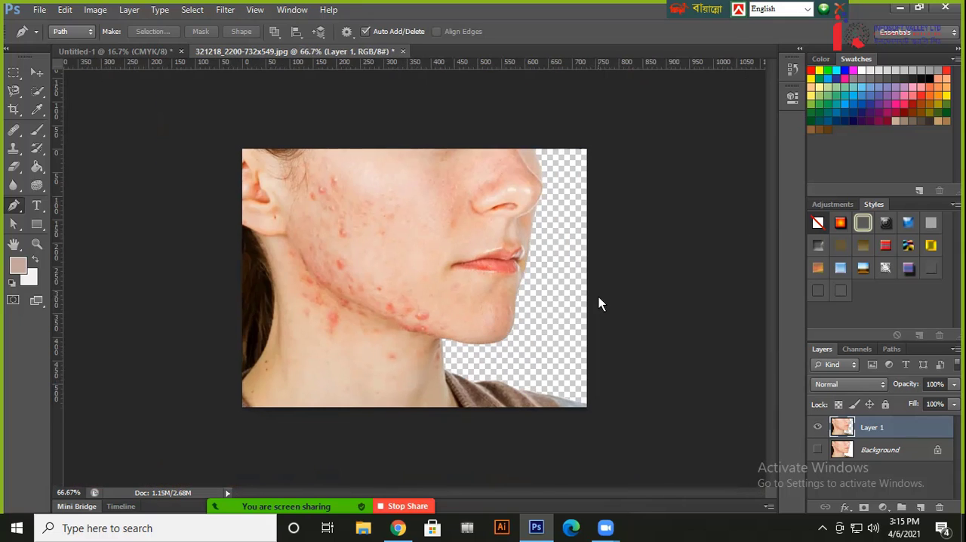
Select the face document's Background layer and open the desktop JPG whose name ends in photos_3
{"action": "left_click", "coordinate": [880, 451]}
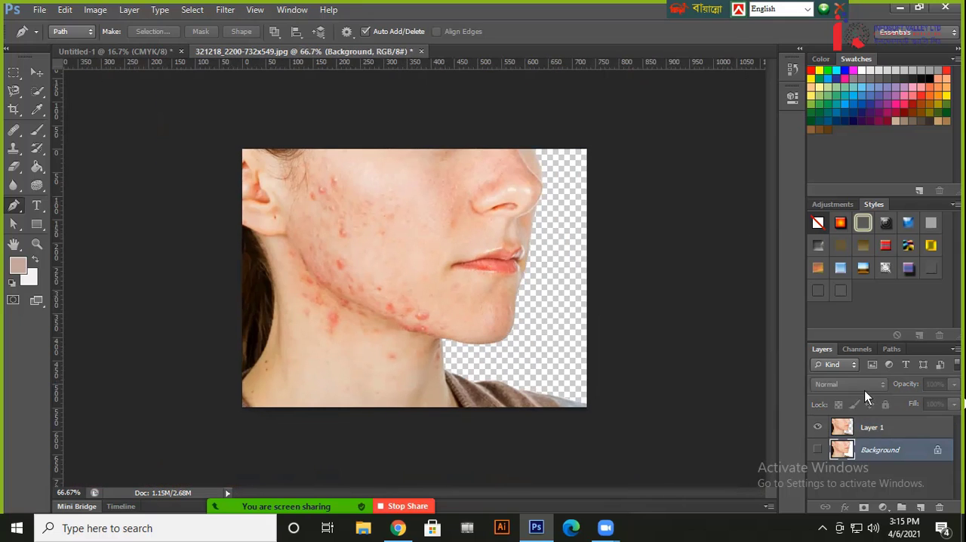
{"action": "left_click", "coordinate": [138, 55]}
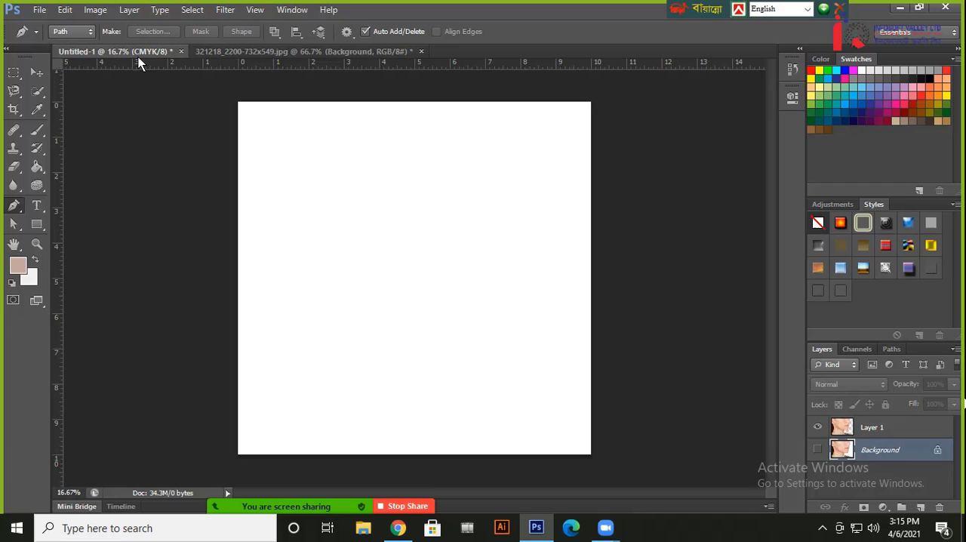
{"action": "left_click", "coordinate": [285, 50]}
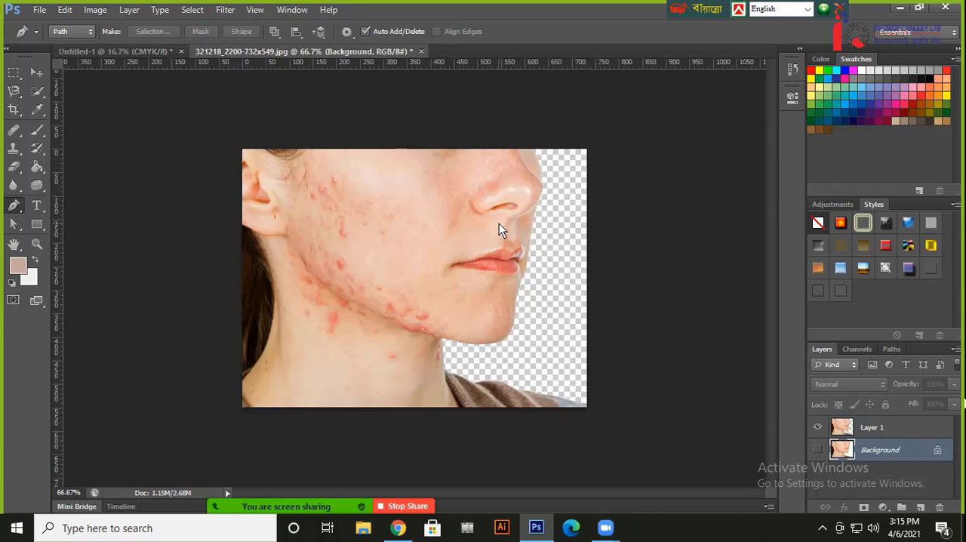
{"action": "key", "text": "ctrl+o"}
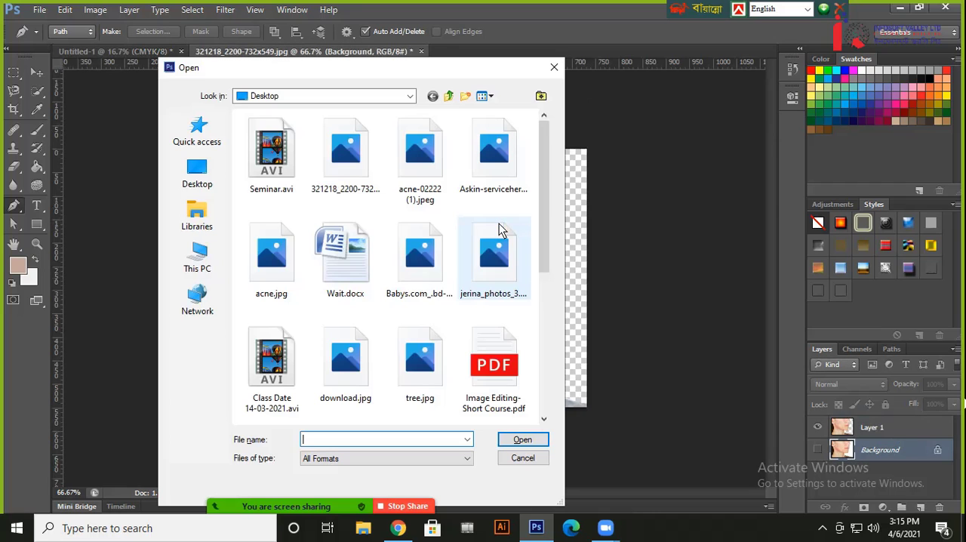
{"action": "double_click", "coordinate": [490, 277]}
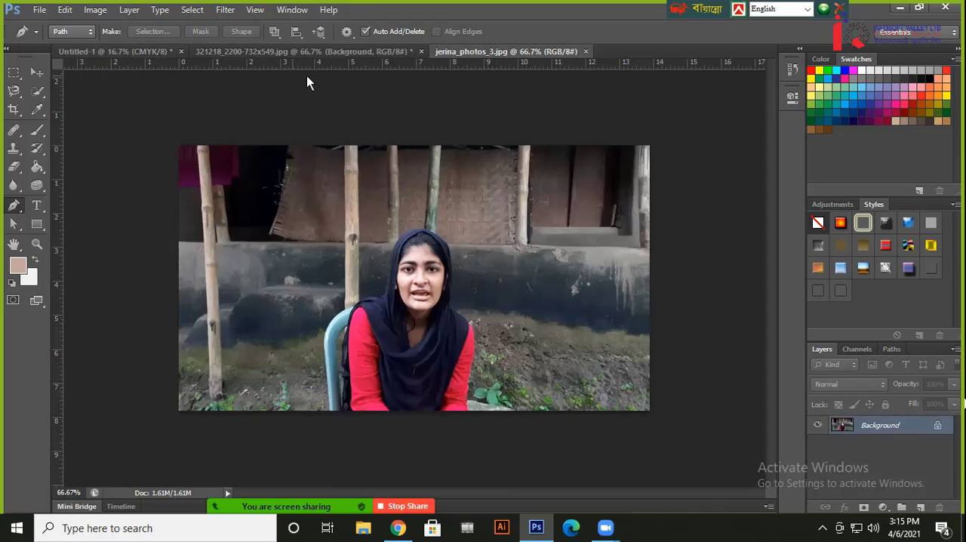
Duplicate the opened photo's background layer, activate the Move tool, and revert to the single background layer
{"action": "key", "text": "ctrl+j"}
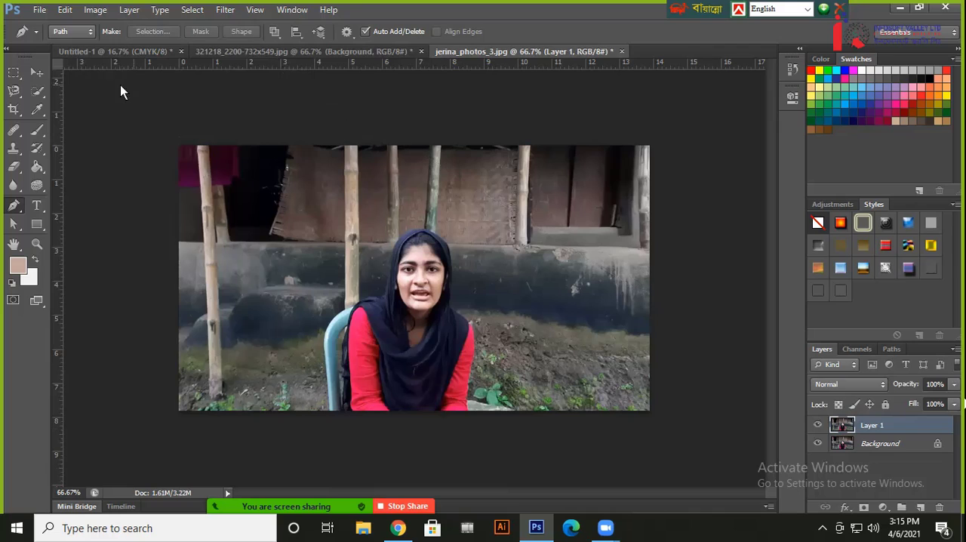
{"action": "left_click", "coordinate": [35, 73]}
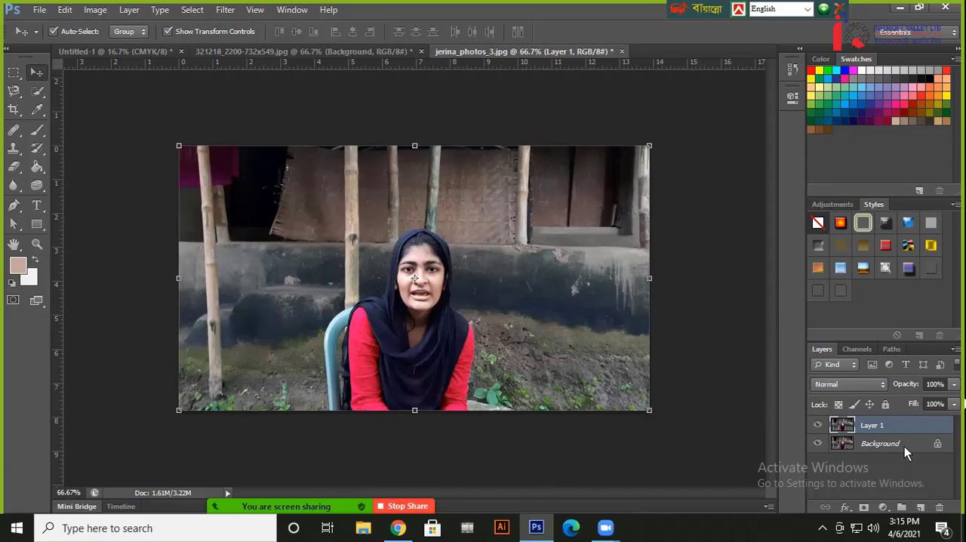
{"action": "key", "text": "ctrl+z"}
{"action": "key", "text": "ctrl+e"}
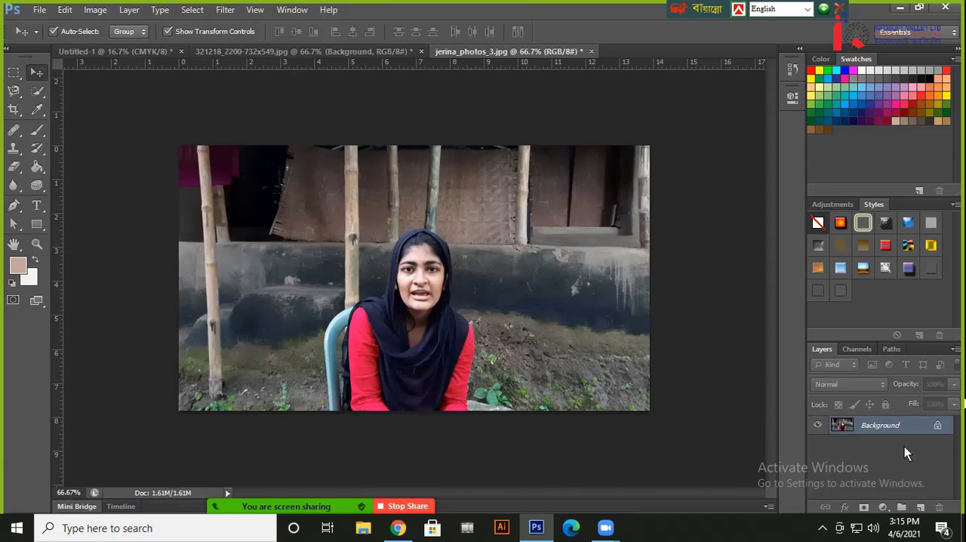
Try to move the locked background with the Move tool, then convert it into an editable layer
{"action": "left_click", "coordinate": [512, 217]}
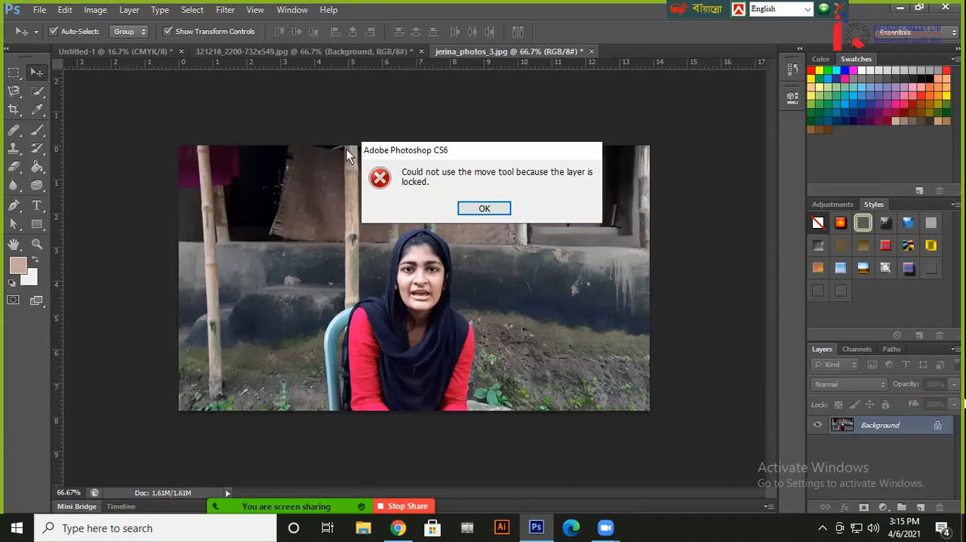
{"action": "left_click", "coordinate": [490, 208]}
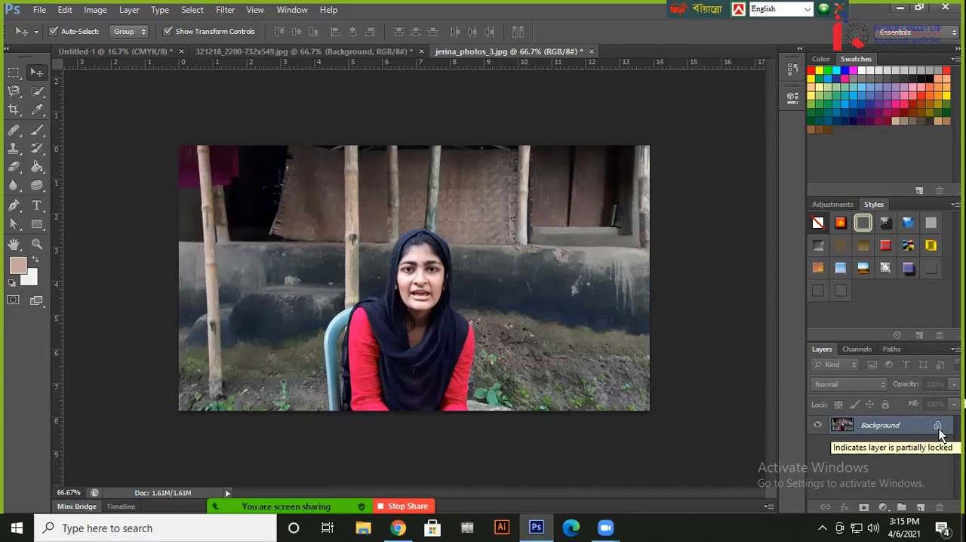
{"action": "double_click", "coordinate": [906, 426]}
{"action": "left_click", "coordinate": [491, 163]}
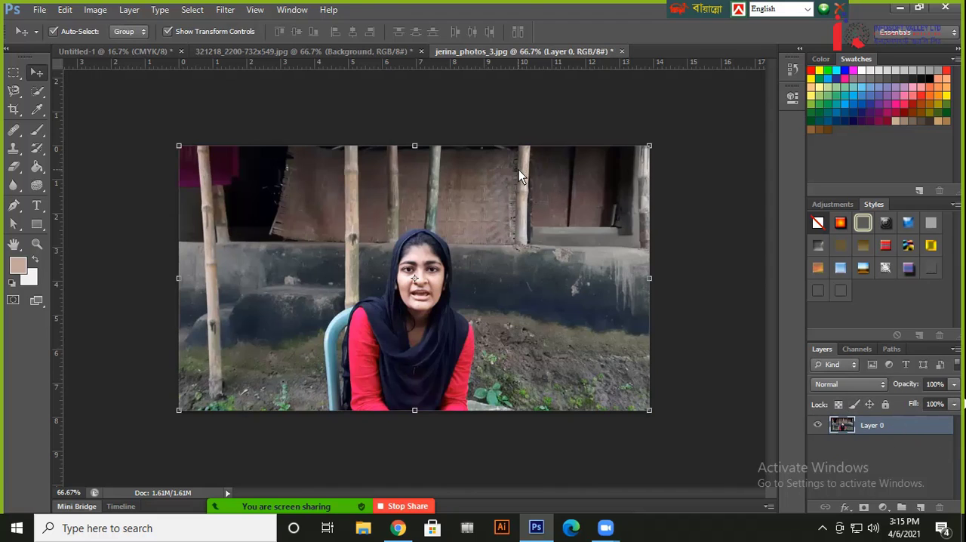
Move the photo layer into the face document beneath Layer 1 and position it to fill the transparent area beside the face
{"action": "left_click_drag", "start_coordinate": [518, 170], "coordinate": [527, 236]}
{"action": "left_click_drag", "start_coordinate": [555, 287], "coordinate": [557, 291]}
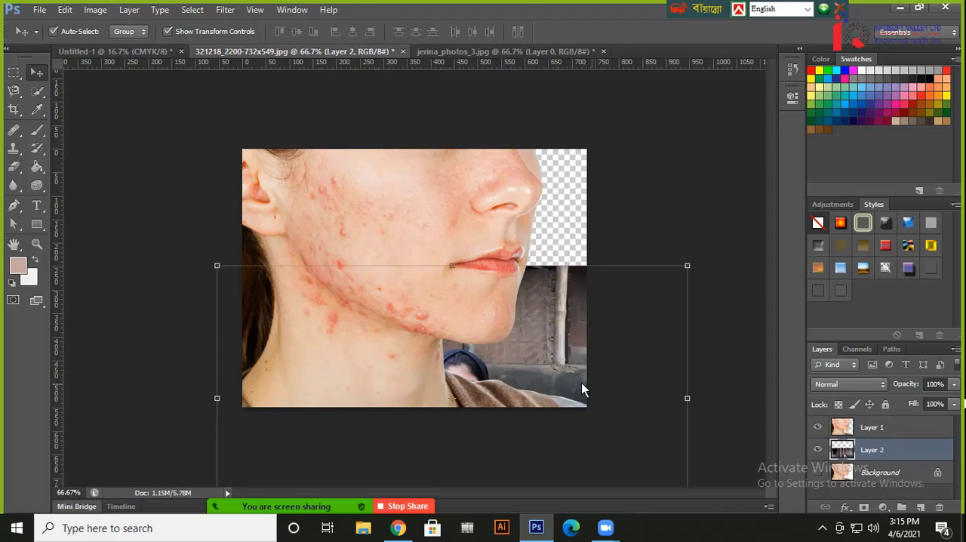
{"action": "left_click_drag", "start_coordinate": [582, 388], "coordinate": [467, 252]}
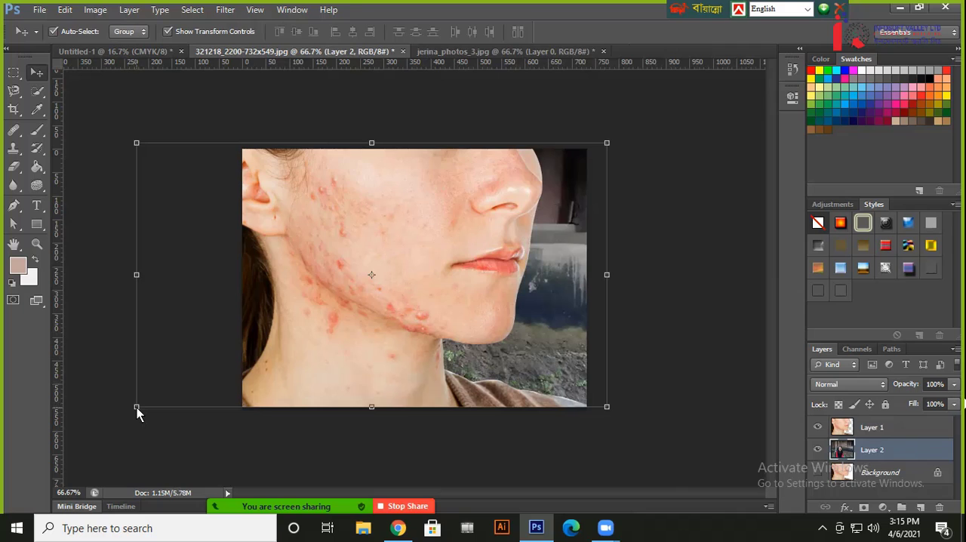
Enlarge the photo layer behind the face to about 123%, apply the transform, deselect the layer, and check the composite
{"action": "left_click_drag", "start_coordinate": [137, 408], "coordinate": [29, 467]}
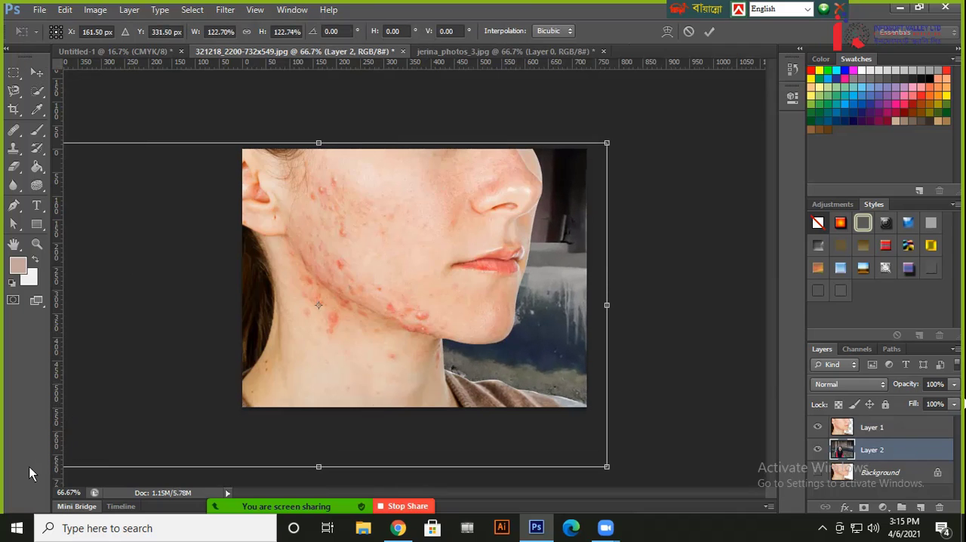
{"action": "left_click", "coordinate": [709, 31]}
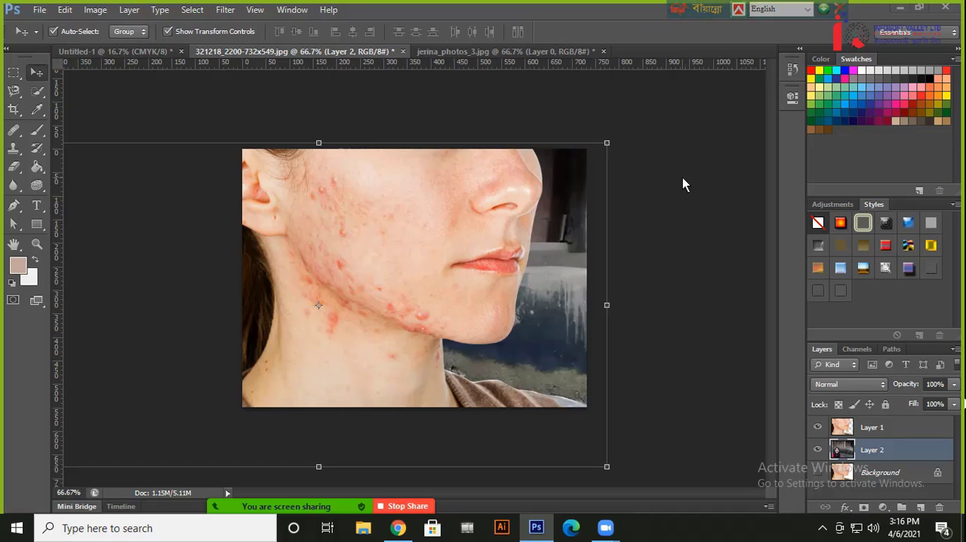
{"action": "left_click", "coordinate": [699, 230]}
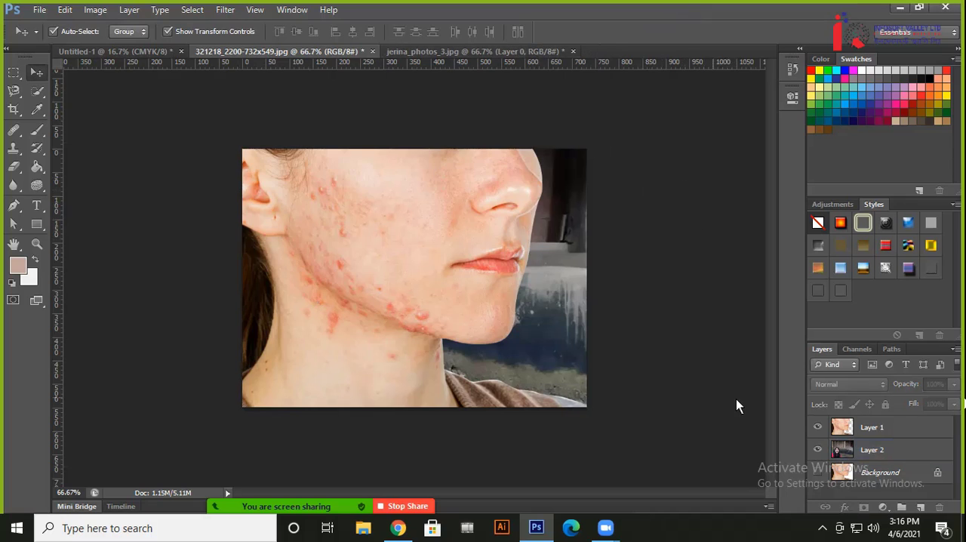
{"action": "key", "text": "ctrl+plus"}
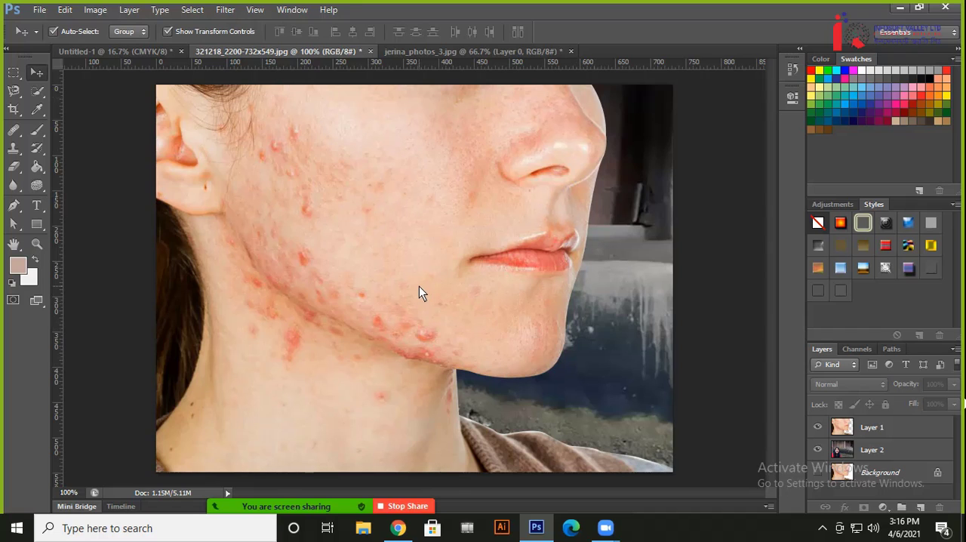
{"action": "key", "text": "ctrl+minus"}
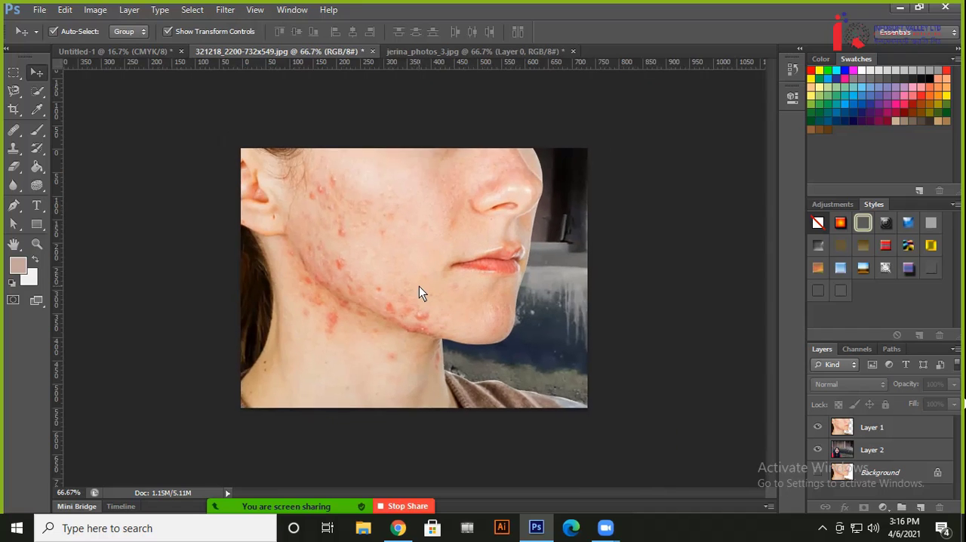
{"action": "key", "text": "ctrl+plus"}
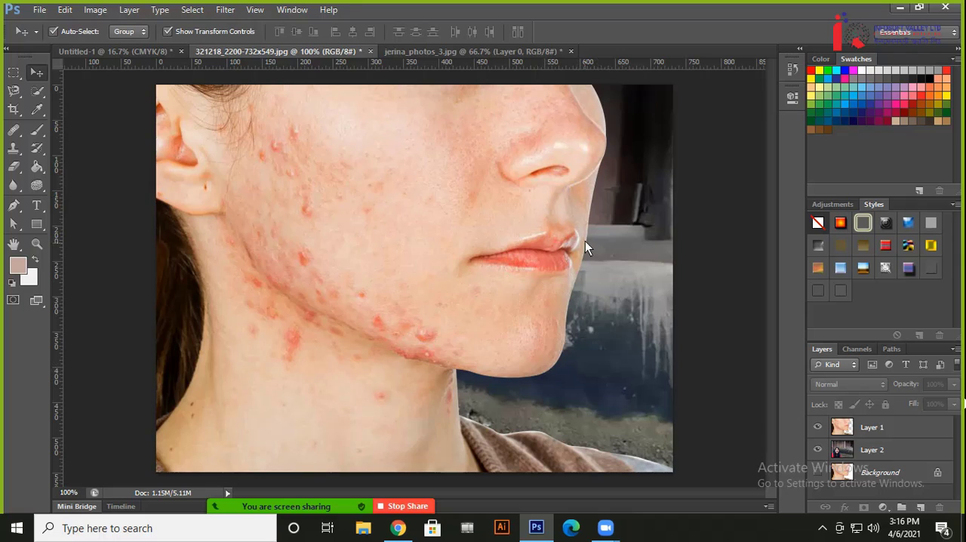
Soften Layer 1's cut edge along the chin with the Blur tool at 100% strength
{"action": "key", "text": "ctrl+minus"}
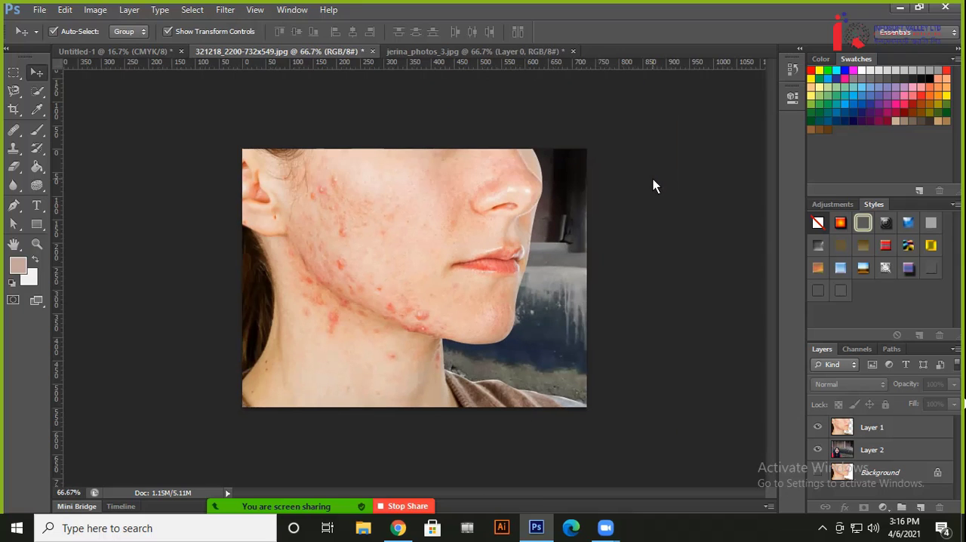
{"action": "key", "text": "ctrl+plus"}
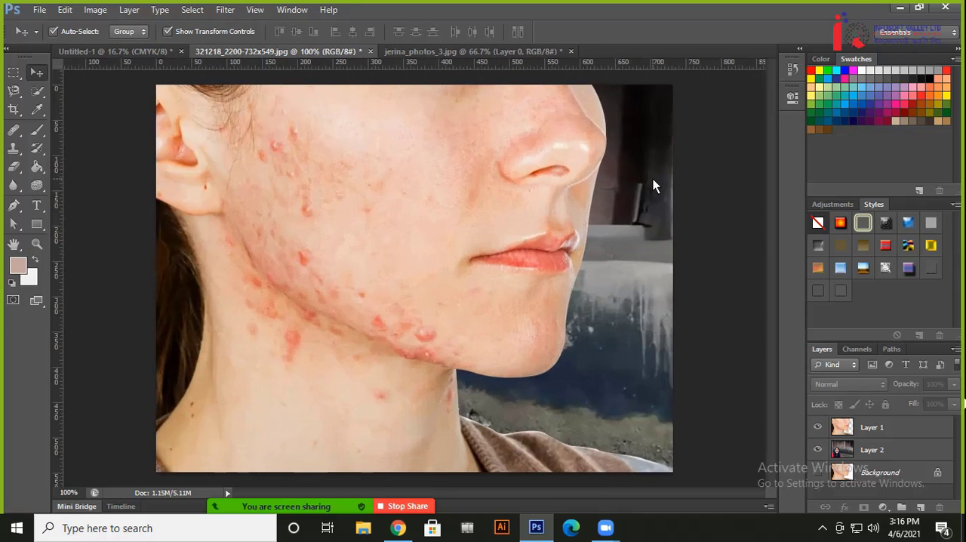
{"action": "left_click", "coordinate": [21, 190]}
{"action": "right_click", "coordinate": [22, 188]}
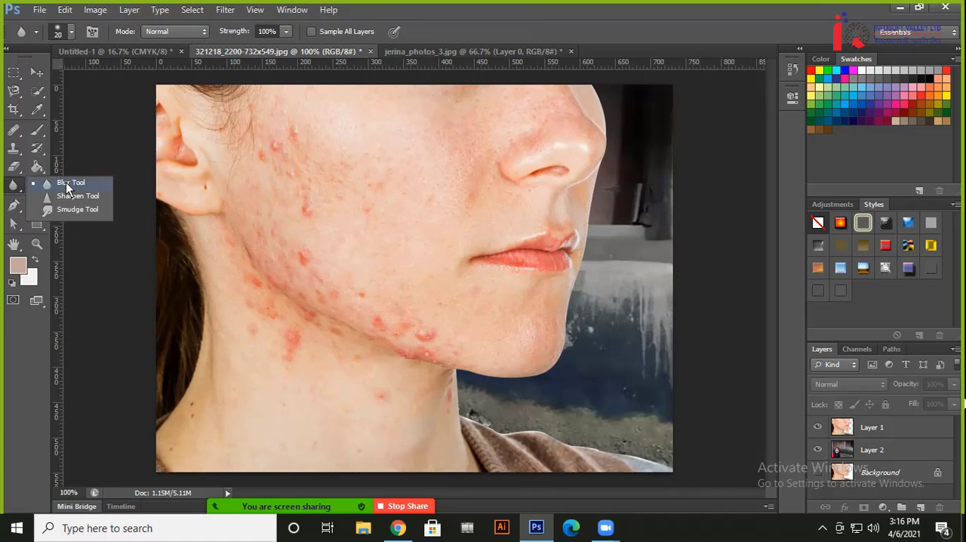
{"action": "left_click", "coordinate": [67, 185]}
{"action": "left_click", "coordinate": [851, 430]}
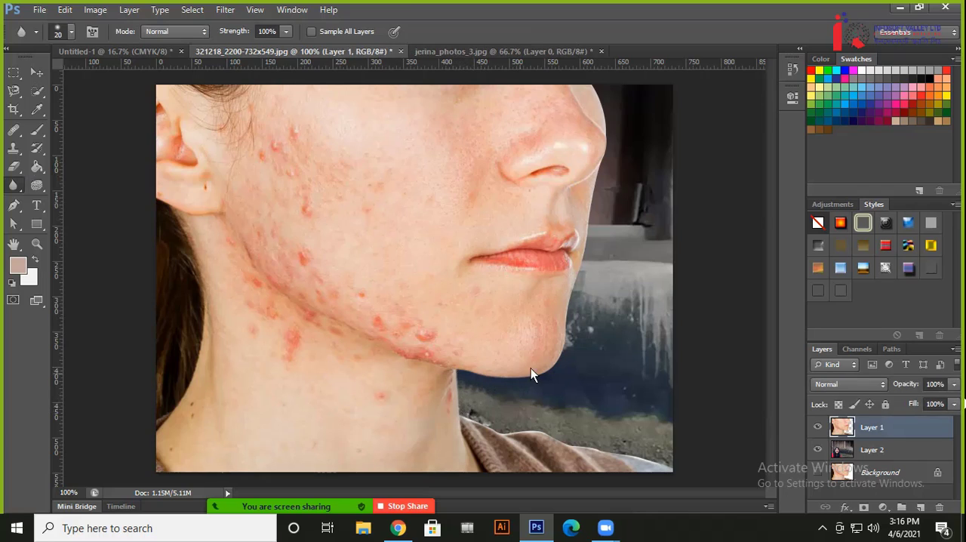
{"action": "key", "text": "ctrl+plus"}
{"action": "key", "text": "ctrl+plus"}
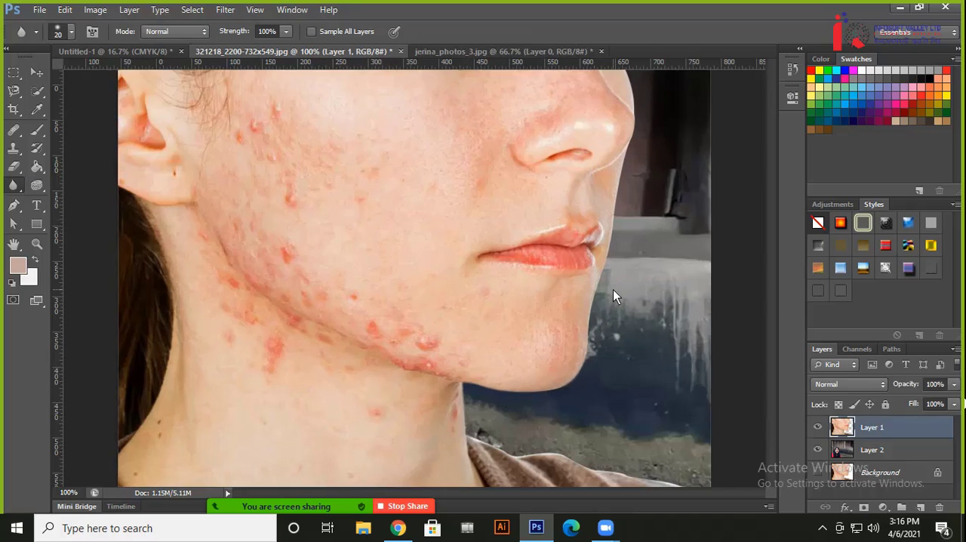
{"action": "left_click_drag", "start_coordinate": [424, 320], "coordinate": [123, 179]}
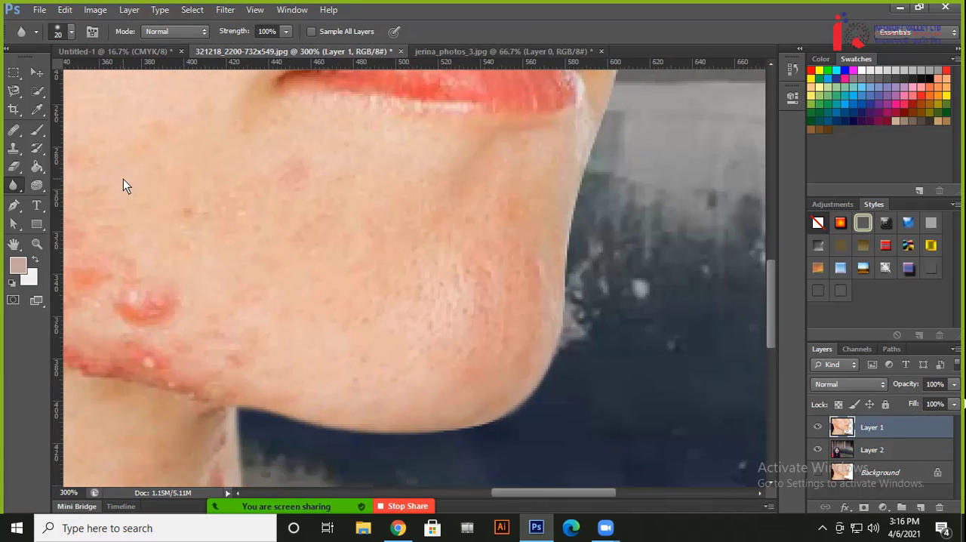
{"action": "key", "text": "ctrl+plus"}
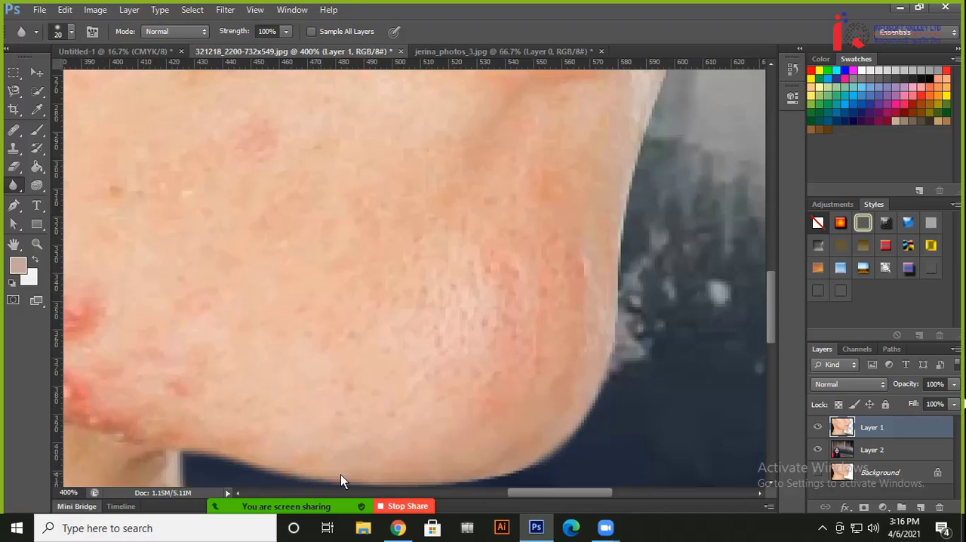
{"action": "left_click_drag", "start_coordinate": [525, 342], "coordinate": [447, 381]}
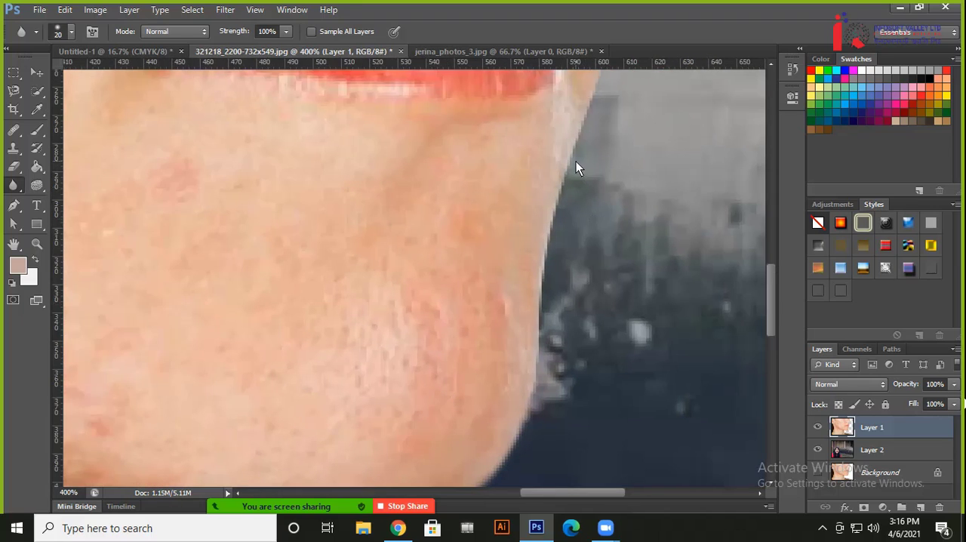
{"action": "left_click_drag", "start_coordinate": [546, 268], "coordinate": [536, 365]}
Blur Layer 1's cut edge from beside the lips up to the nose, then reactivate the Move tool and deselect the layer
{"action": "left_click_drag", "start_coordinate": [571, 313], "coordinate": [484, 444]}
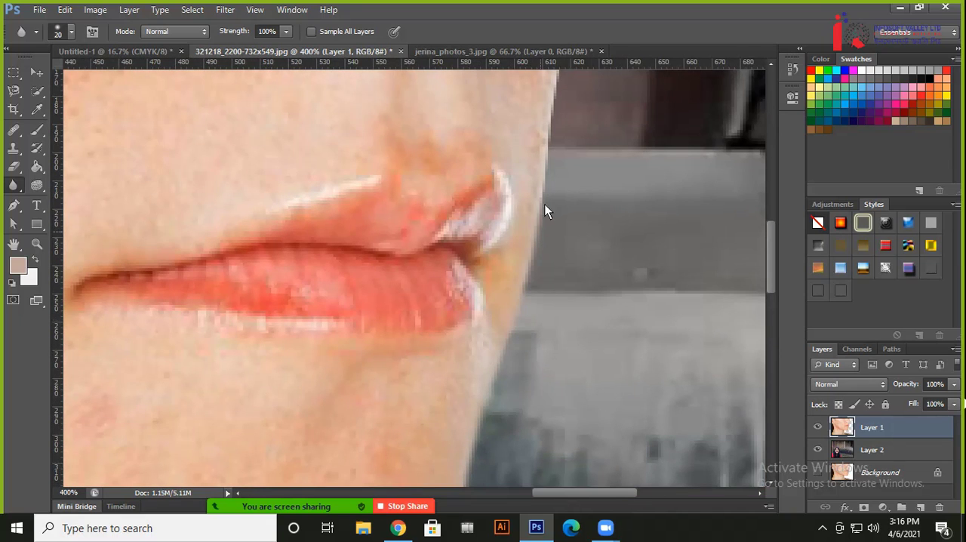
{"action": "left_click_drag", "start_coordinate": [557, 129], "coordinate": [509, 379]}
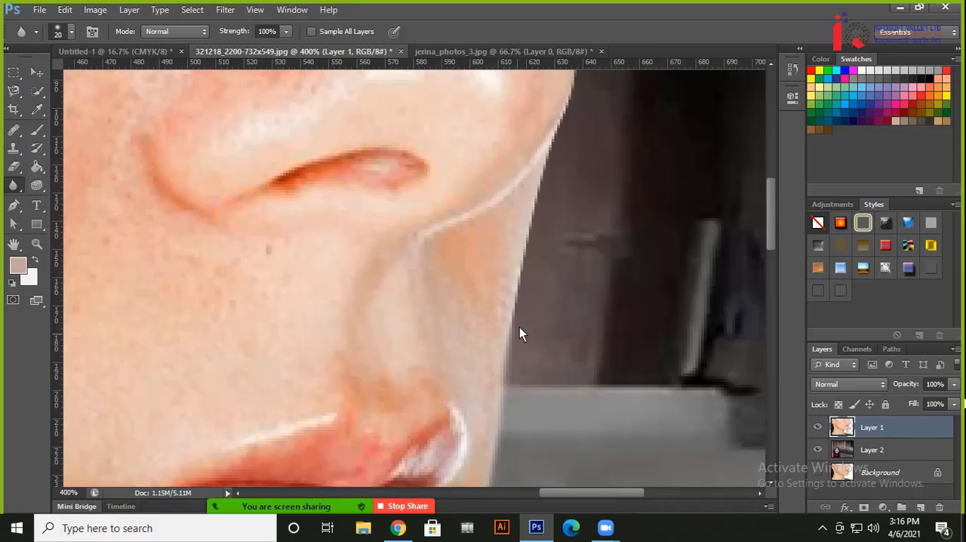
{"action": "left_click_drag", "start_coordinate": [559, 143], "coordinate": [492, 341]}
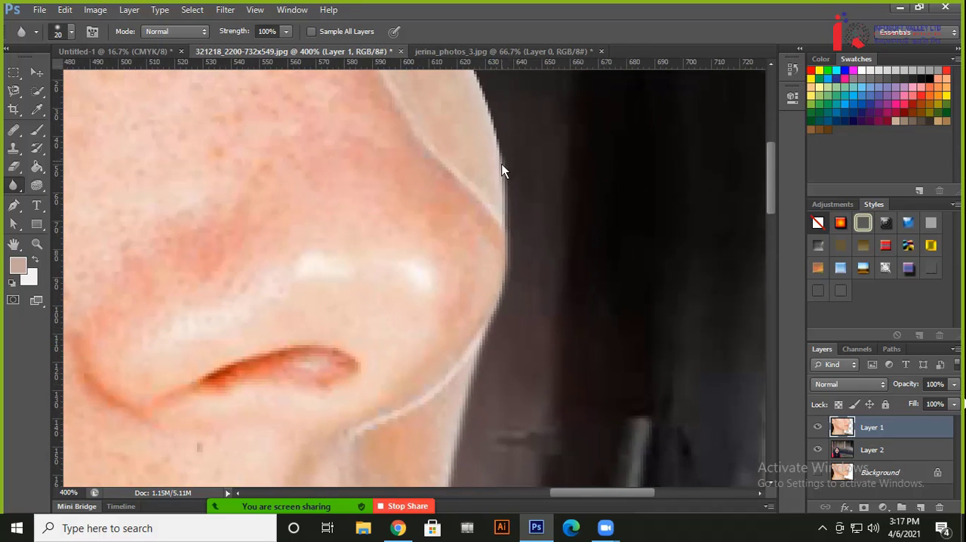
{"action": "left_click_drag", "start_coordinate": [503, 166], "coordinate": [536, 380]}
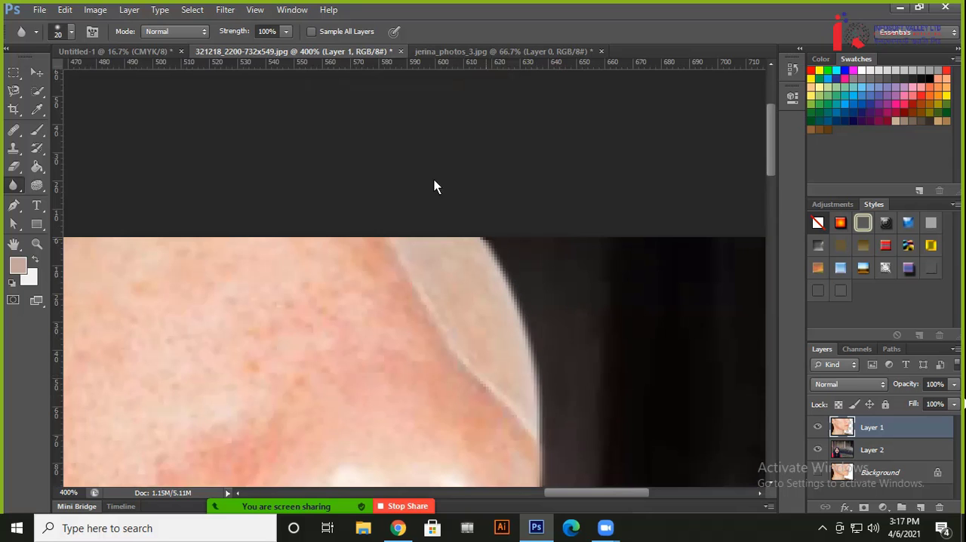
{"action": "key", "text": "ctrl+1"}
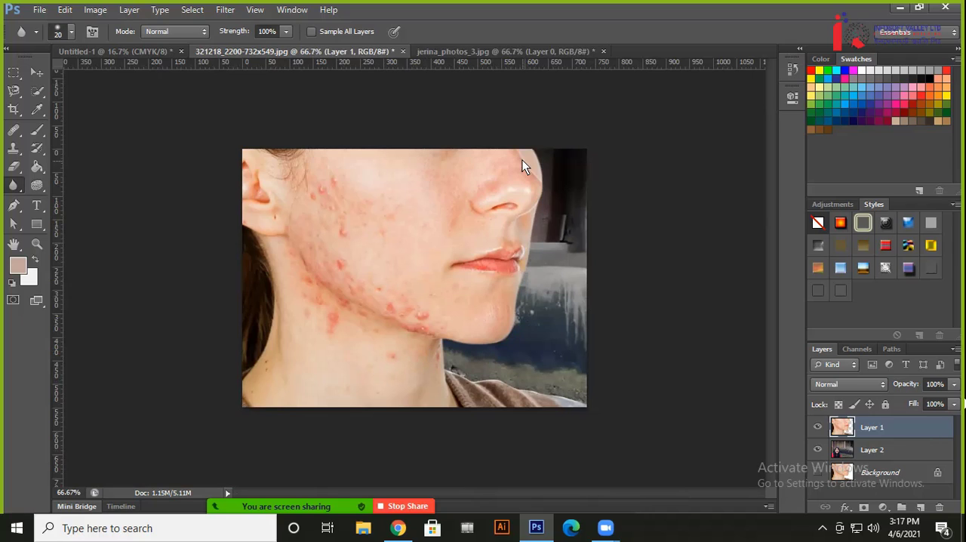
{"action": "left_click", "coordinate": [30, 71]}
{"action": "left_click", "coordinate": [123, 355]}
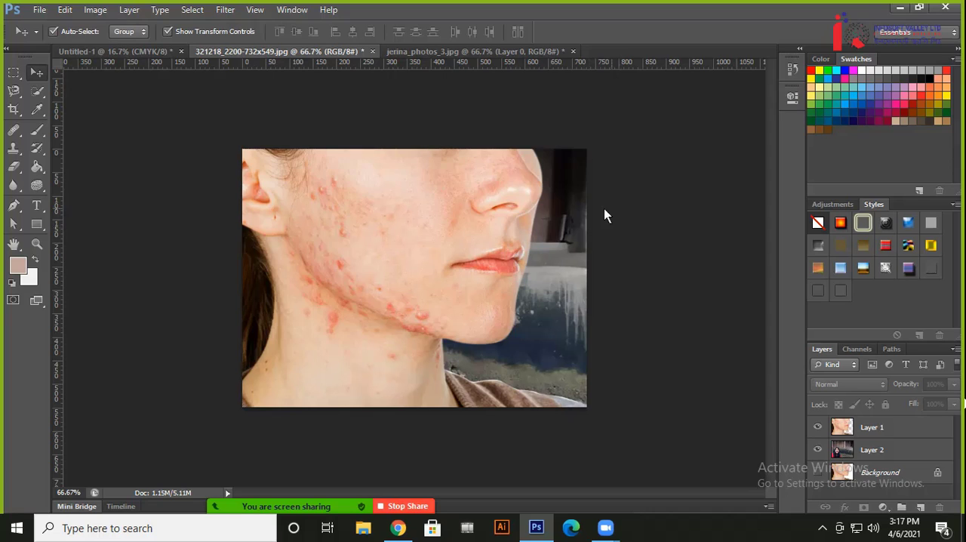
Switch to Zoom to check the meeting's participant list and chat messages, dismissing both windows
{"action": "mouse_move", "coordinate": [339, 512]}
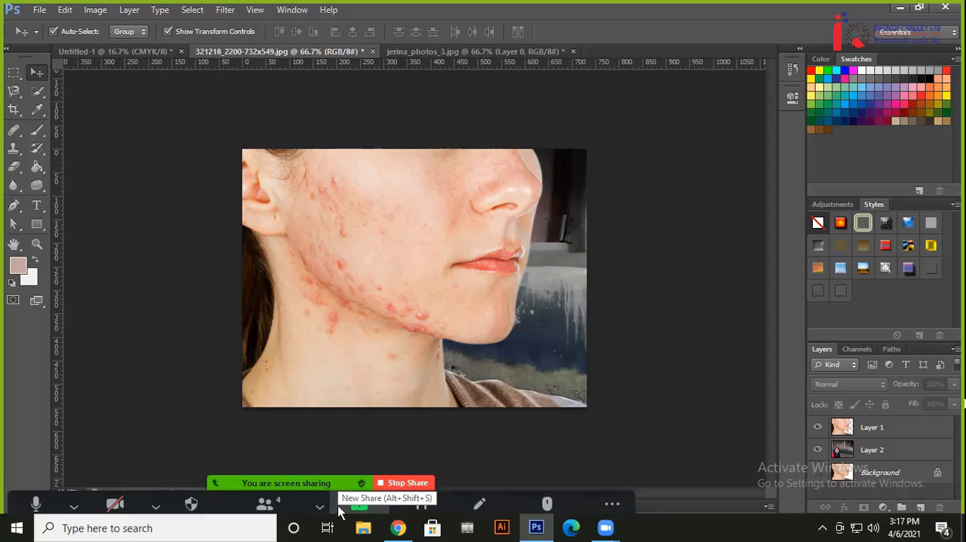
{"action": "left_click", "coordinate": [266, 505]}
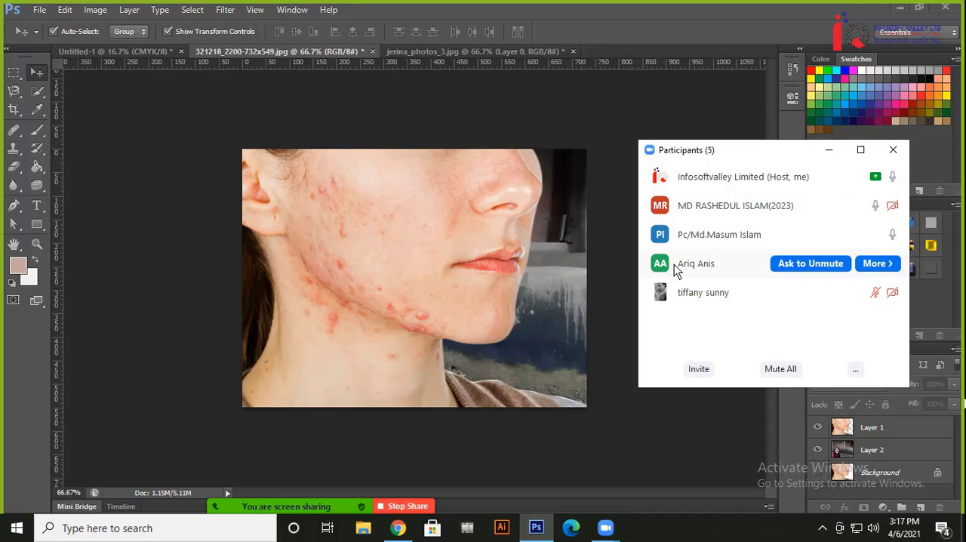
{"action": "left_click", "coordinate": [829, 149]}
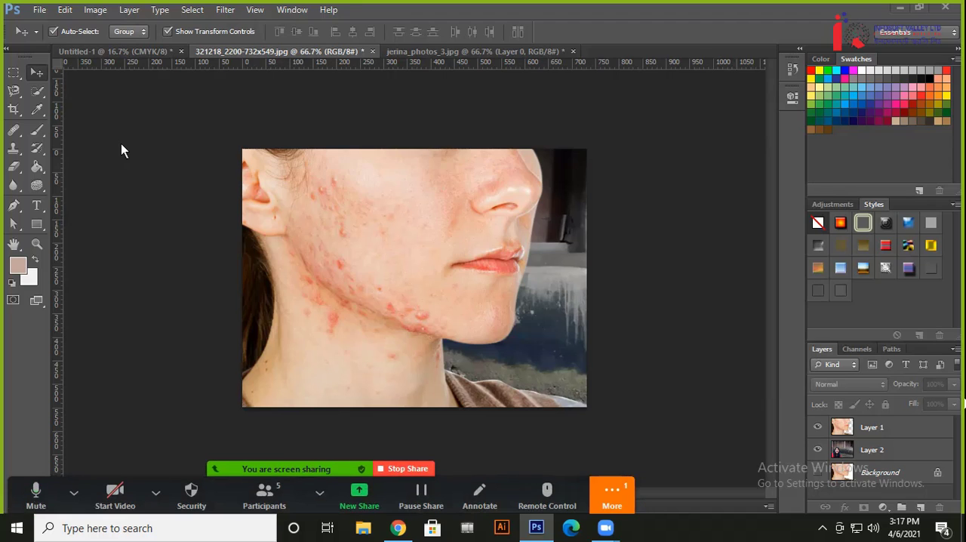
{"action": "left_click", "coordinate": [612, 494]}
{"action": "left_click", "coordinate": [624, 301]}
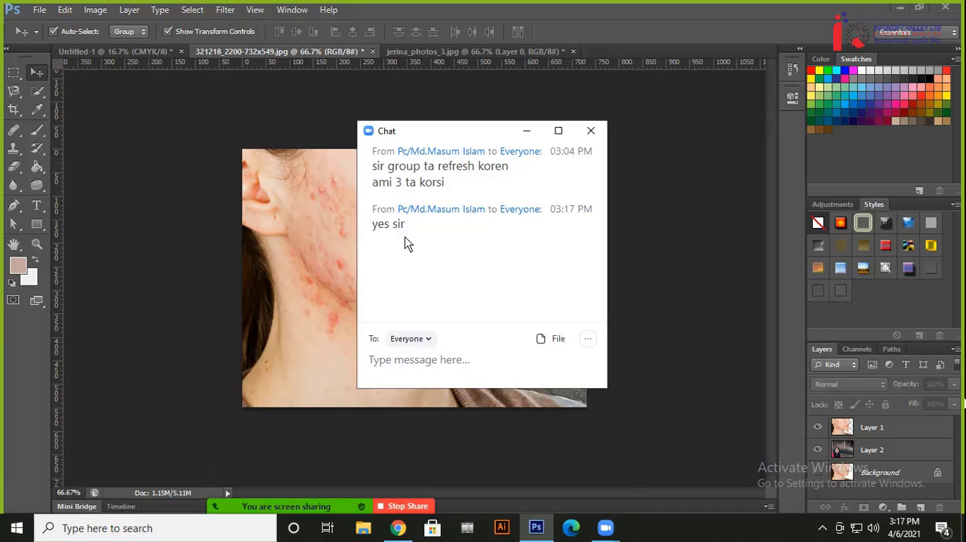
{"action": "left_click", "coordinate": [593, 131]}
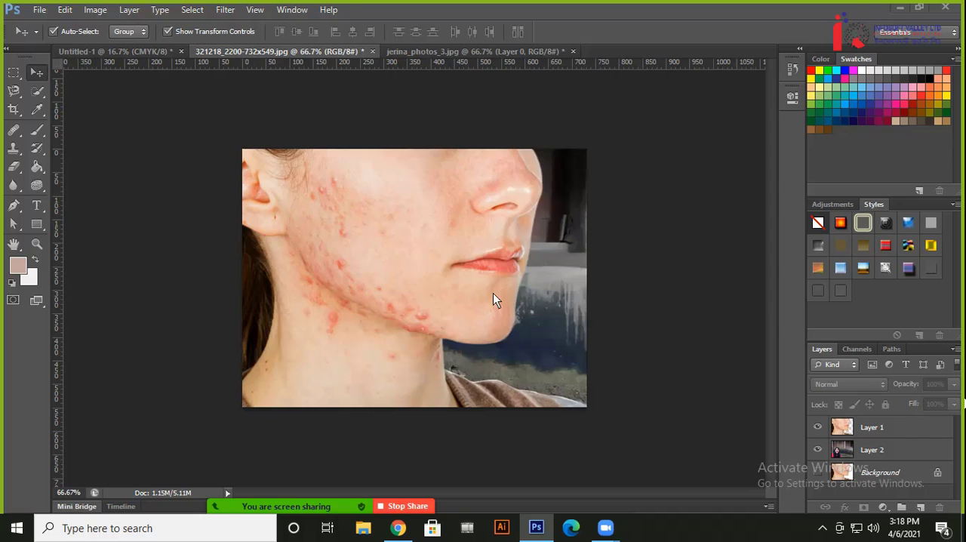
Switch to the blank Untitled-1 document, enlarge the view to 33.3%, and activate the Pen tool in Path mode
{"action": "left_click", "coordinate": [142, 51]}
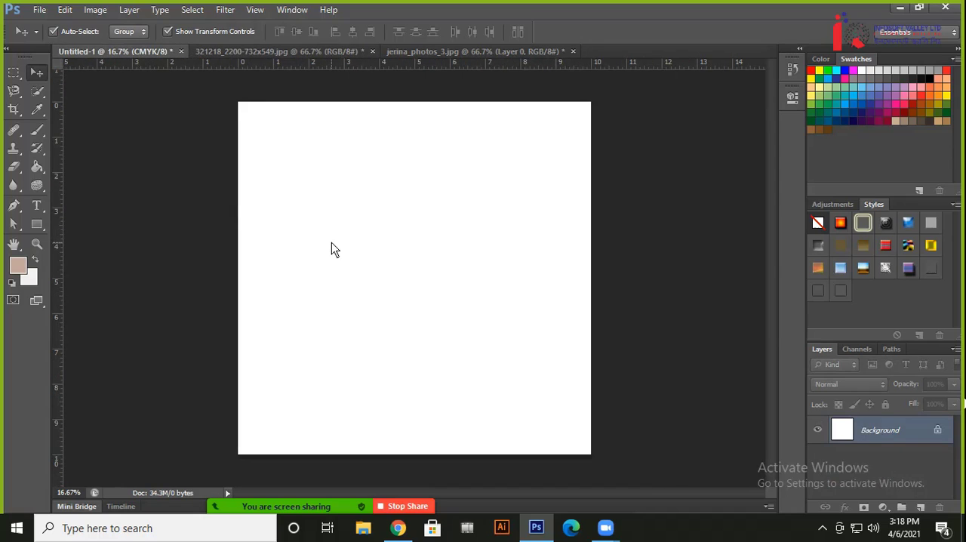
{"action": "key", "text": "ctrl+plus"}
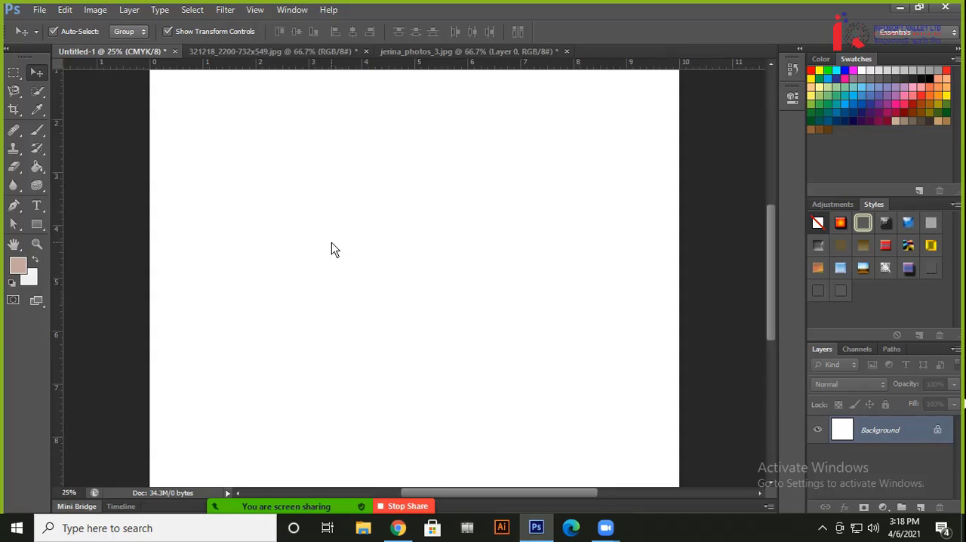
{"action": "key", "text": "ctrl+plus"}
{"action": "left_click", "coordinate": [15, 205]}
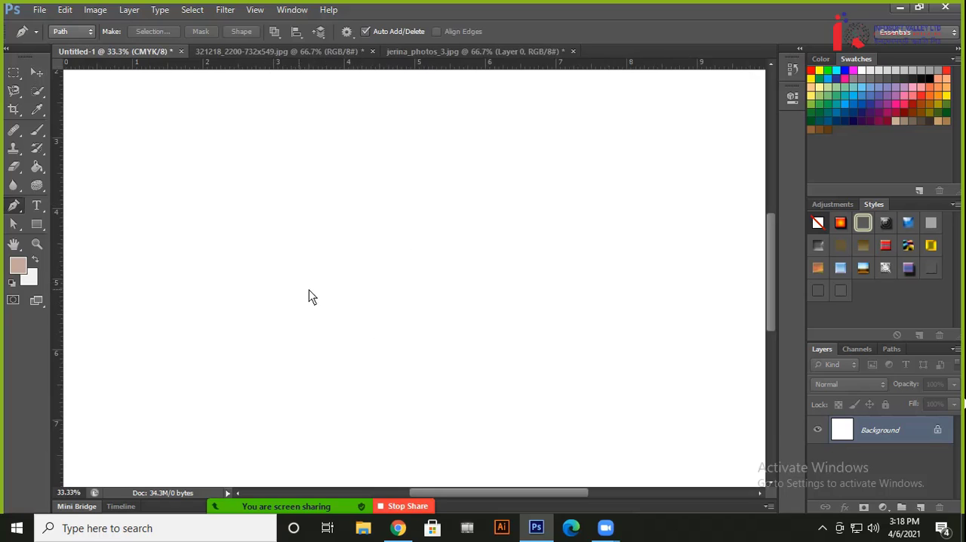
Draw an arched two-anchor path on the blank canvas and re-angle the end anchor's direction handles
{"action": "left_click", "coordinate": [275, 261]}
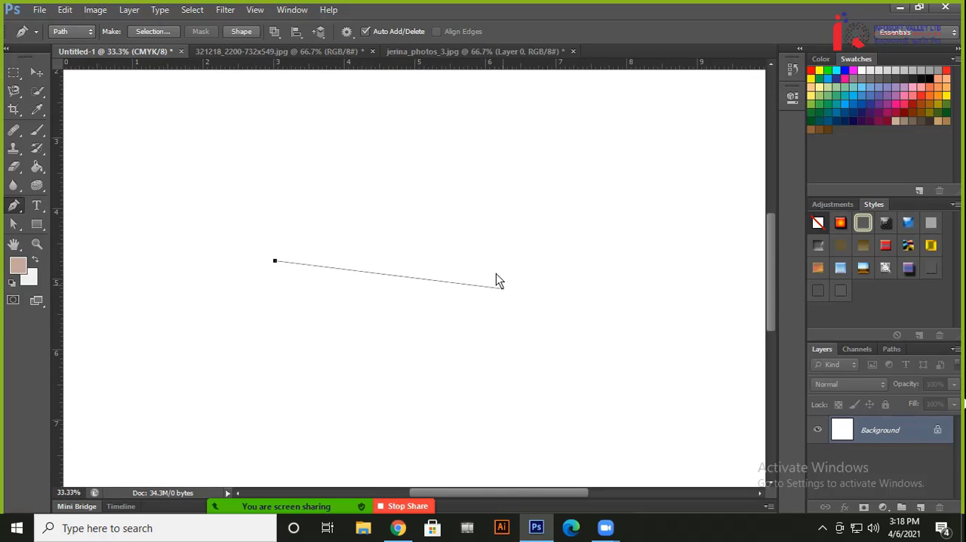
{"action": "left_click", "coordinate": [434, 179]}
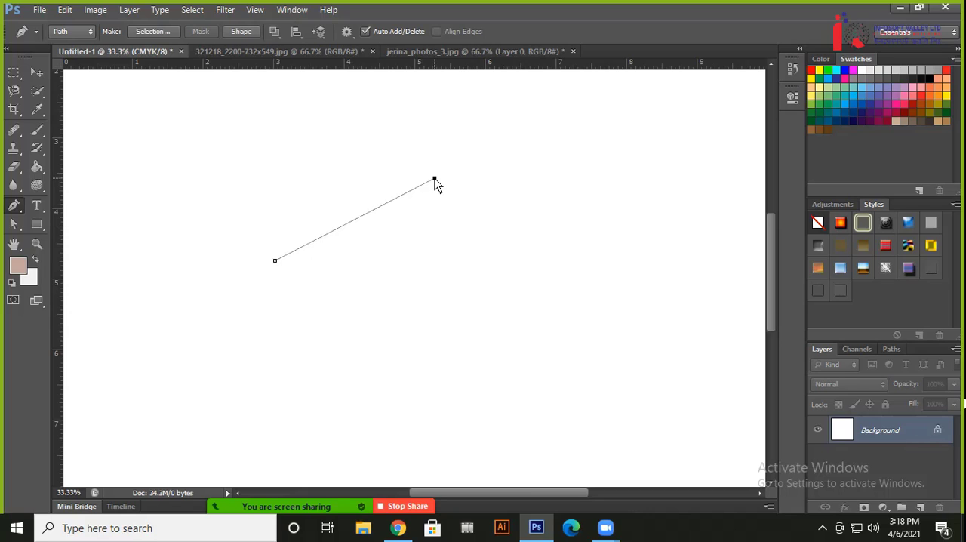
{"action": "left_click_drag", "start_coordinate": [436, 182], "coordinate": [569, 200]}
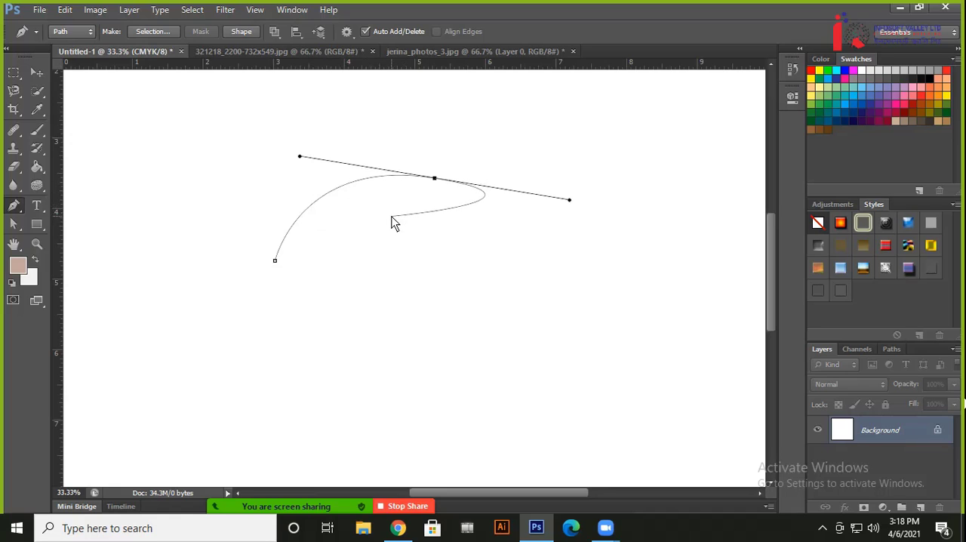
{"action": "key", "text": "alt"}
{"action": "mouse_move", "coordinate": [571, 202]}
{"action": "left_mouse_down"}
{"action": "mouse_move", "coordinate": [579, 165]}
{"action": "mouse_move", "coordinate": [586, 209]}
{"action": "mouse_move", "coordinate": [589, 177]}
{"action": "mouse_move", "coordinate": [594, 193]}
{"action": "mouse_move", "coordinate": [580, 217]}
{"action": "left_mouse_up"}
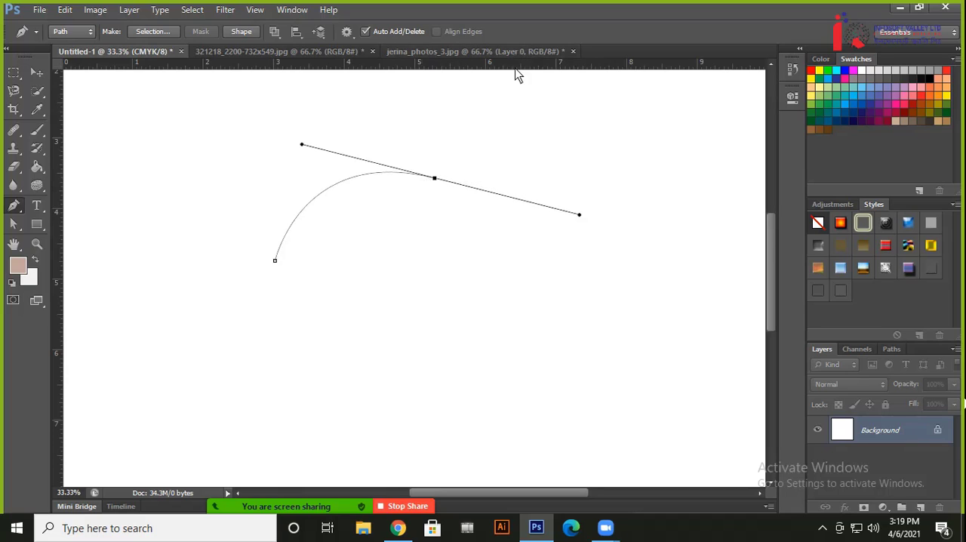
{"action": "left_click_drag", "start_coordinate": [434, 170], "coordinate": [383, 207]}
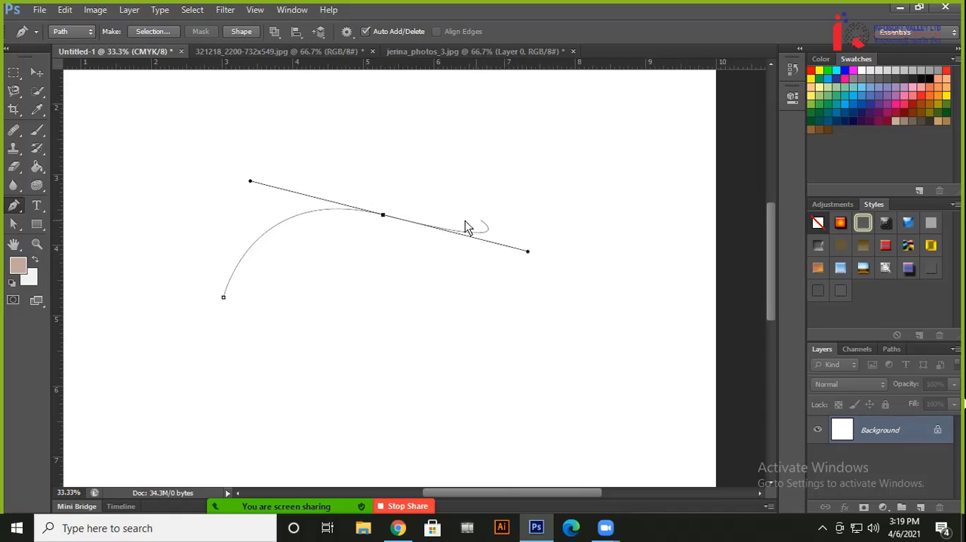
Try converting the arch's end anchor with the Pen tool, then undo the whole practice path
{"action": "left_click", "coordinate": [383, 216], "text": "alt"}
{"action": "key", "text": "ctrl+z"}
{"action": "left_click", "coordinate": [383, 215], "text": "alt"}
{"action": "key", "text": "ctrl+alt+z"}
{"action": "key", "text": "ctrl+alt+z"}
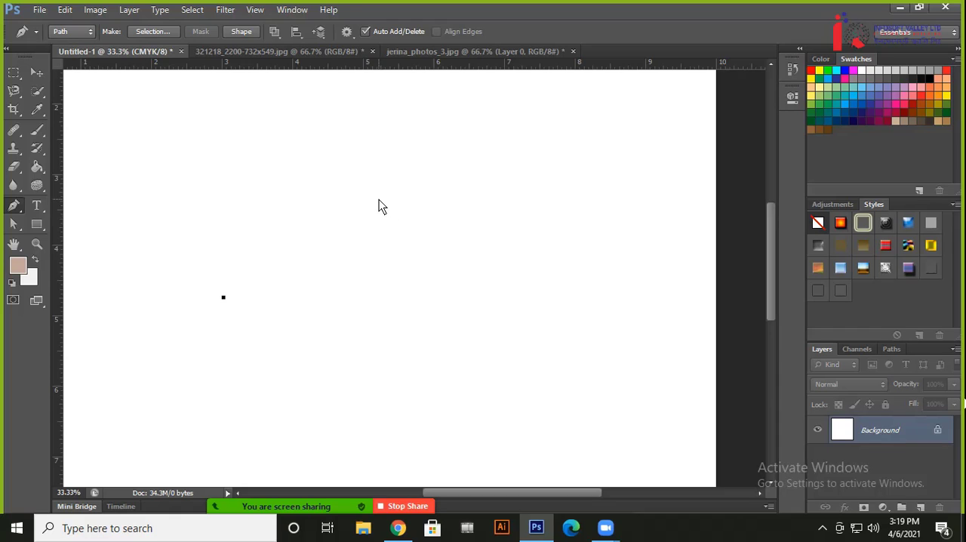
{"action": "key", "text": "ctrl+alt+z"}
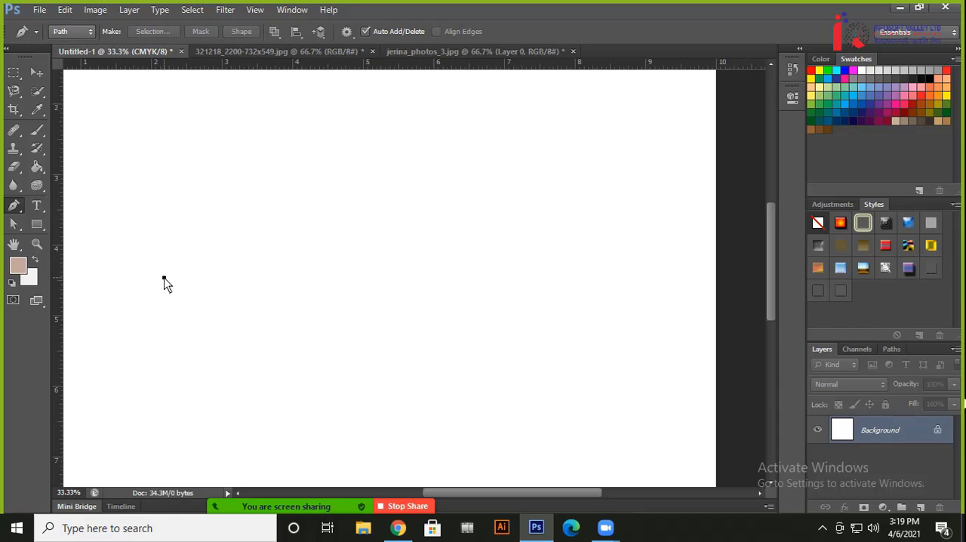
Draw two more practice paths of two anchors each, curving the first with short horizontal handles, and undo both
{"action": "left_click", "coordinate": [164, 278]}
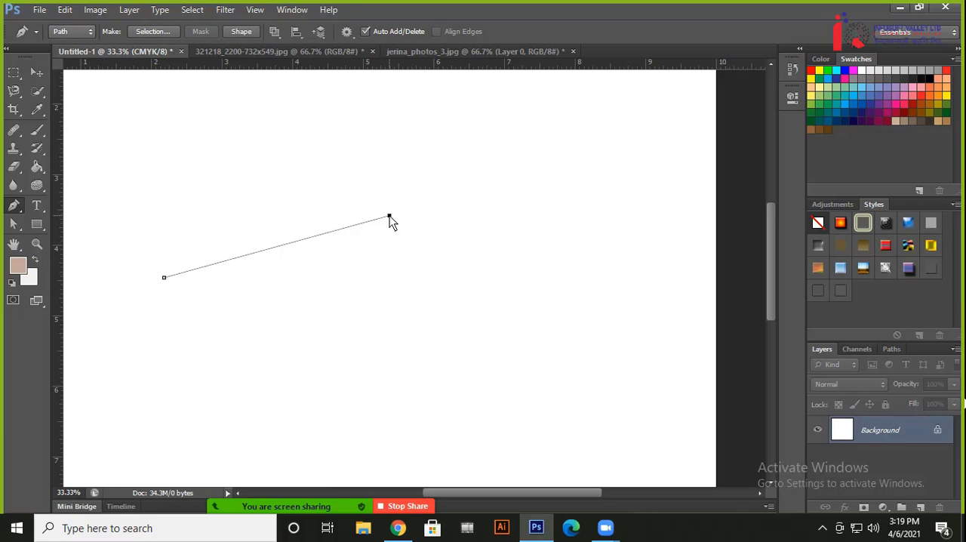
{"action": "left_click_drag", "start_coordinate": [389, 217], "coordinate": [441, 216]}
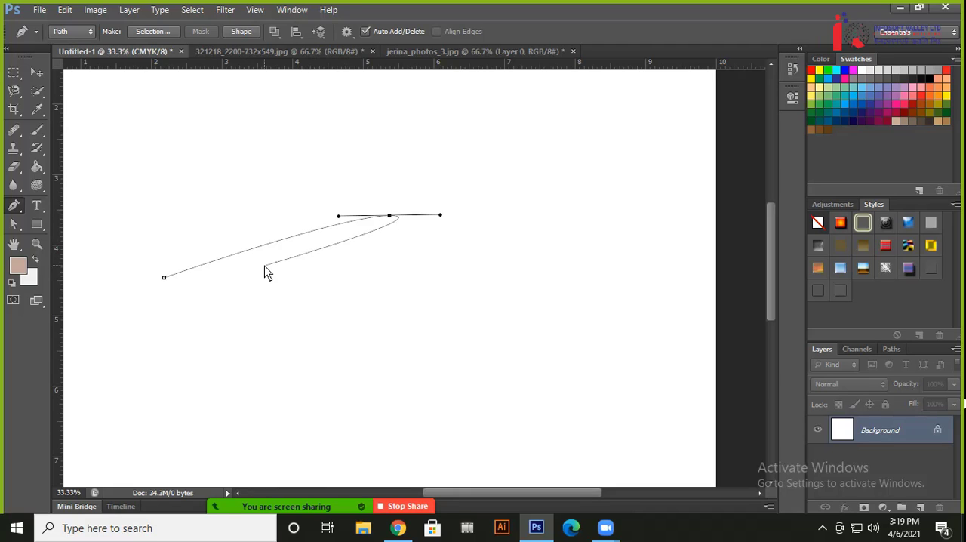
{"action": "key", "text": "ctrl+z"}
{"action": "key", "text": "ctrl+z"}
{"action": "left_click", "coordinate": [149, 270]}
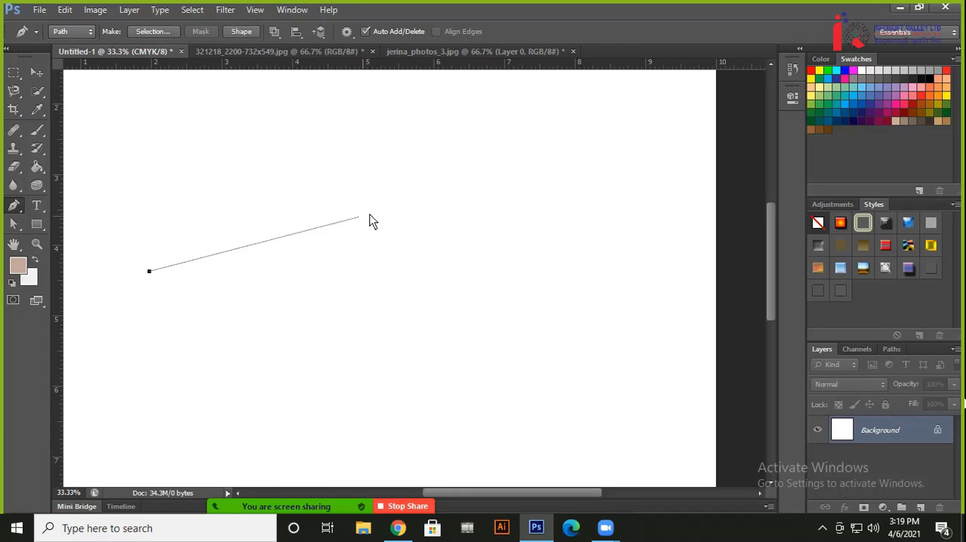
{"action": "left_click", "coordinate": [391, 207]}
{"action": "mouse_move", "coordinate": [394, 212]}
{"action": "left_mouse_down"}
{"action": "mouse_move", "coordinate": [385, 187]}
{"action": "mouse_move", "coordinate": [405, 232]}
{"action": "mouse_move", "coordinate": [388, 187]}
{"action": "mouse_move", "coordinate": [394, 205]}
{"action": "left_mouse_up"}
{"action": "key", "text": "ctrl+alt+z"}
{"action": "key", "text": "ctrl+alt+z"}
Draw a gently curved path rising to the right between two anchors, with short horizontal handles on the end anchor
{"action": "left_click", "coordinate": [160, 282]}
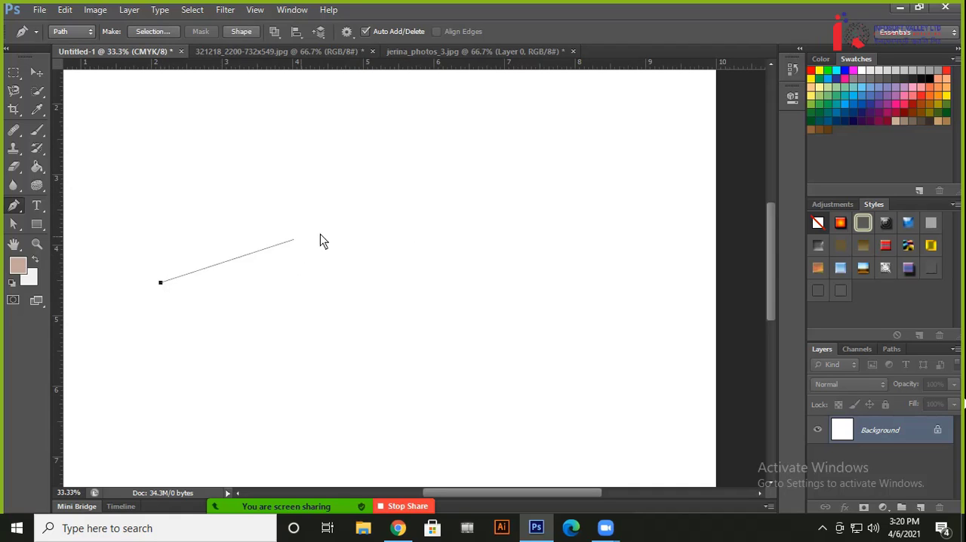
{"action": "left_click", "coordinate": [404, 215]}
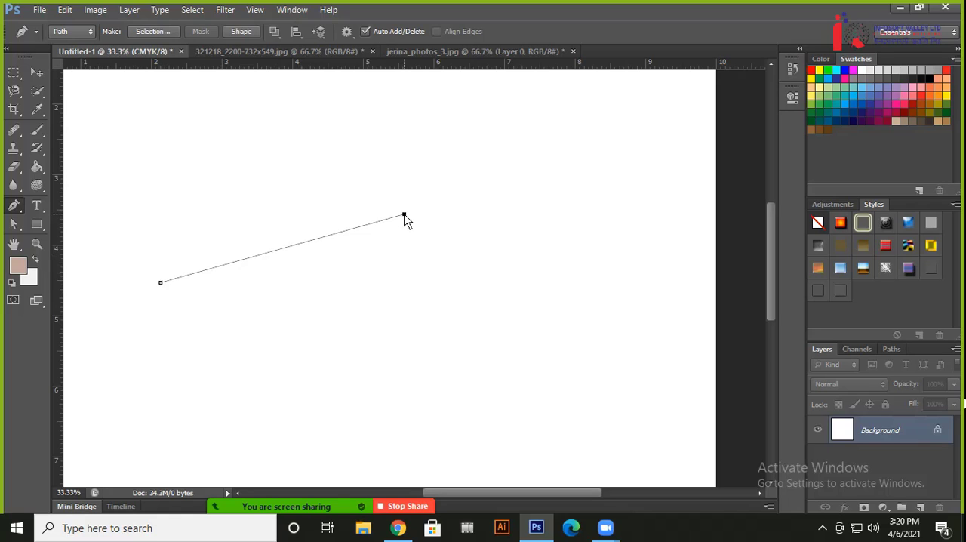
{"action": "left_click_drag", "start_coordinate": [404, 216], "coordinate": [439, 217]}
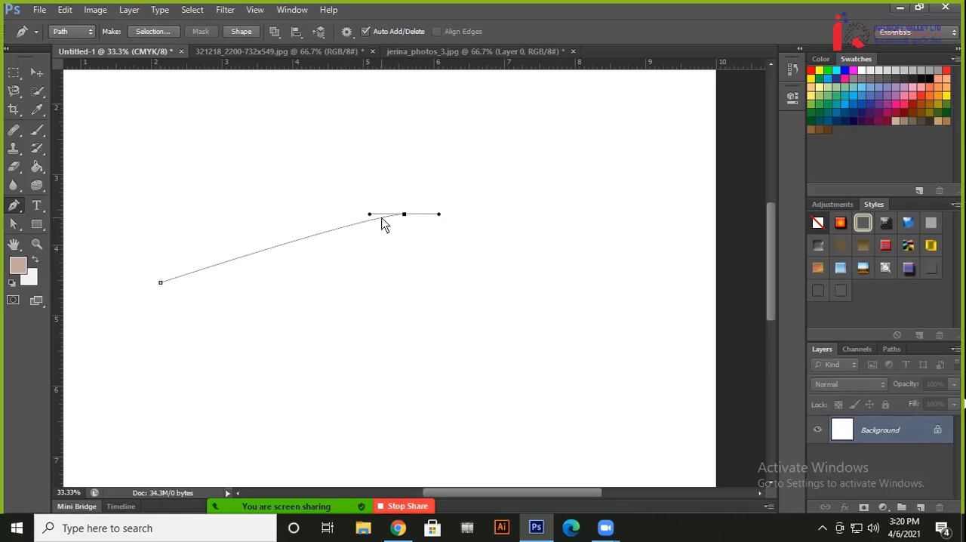
Lengthen and re-angle both direction handles of the end anchor to bend the path into a rounder arch
{"action": "left_click_drag", "start_coordinate": [370, 218], "coordinate": [250, 166]}
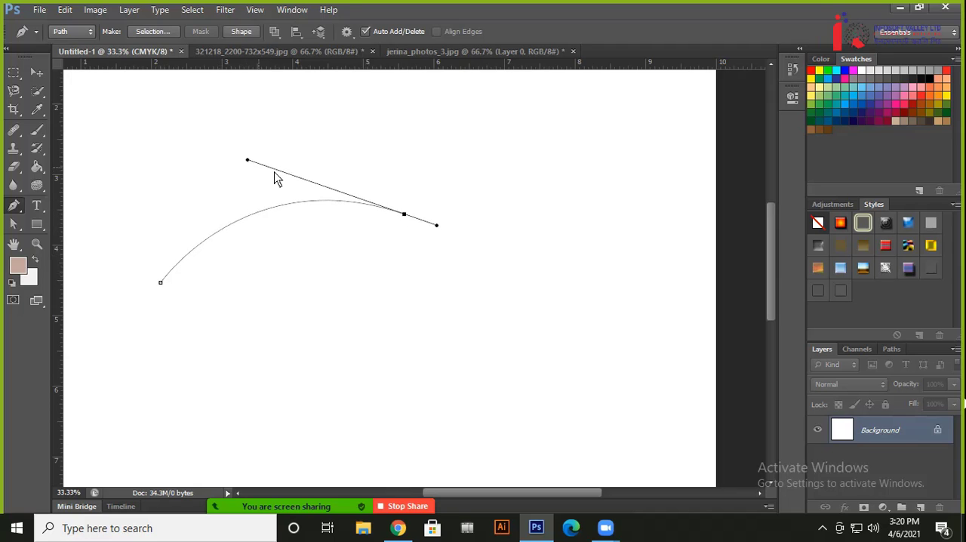
{"action": "left_click_drag", "start_coordinate": [438, 227], "coordinate": [515, 231]}
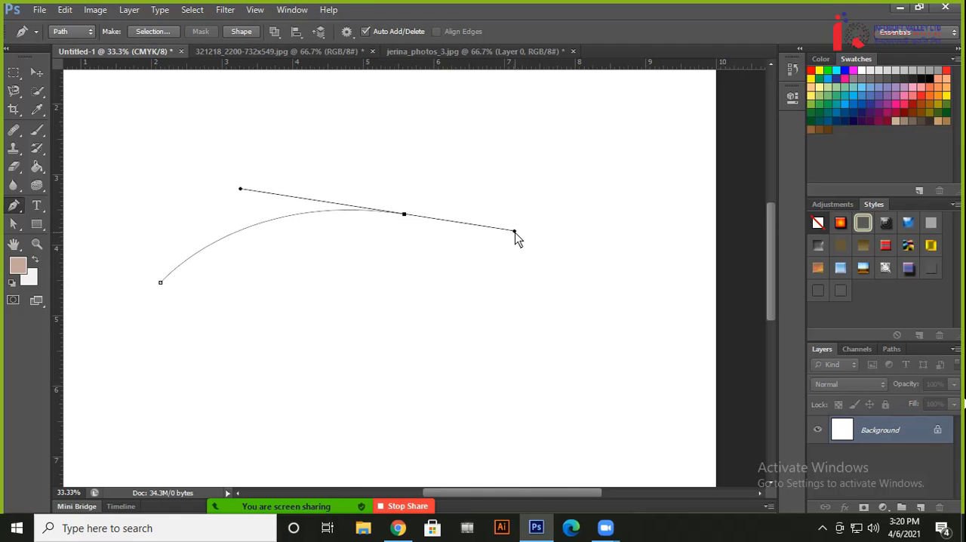
{"action": "mouse_move", "coordinate": [515, 231]}
{"action": "left_mouse_down"}
{"action": "mouse_move", "coordinate": [520, 195]}
{"action": "mouse_move", "coordinate": [514, 230]}
{"action": "mouse_move", "coordinate": [492, 250]}
{"action": "mouse_move", "coordinate": [505, 202]}
{"action": "mouse_move", "coordinate": [506, 223]}
{"action": "left_mouse_up"}
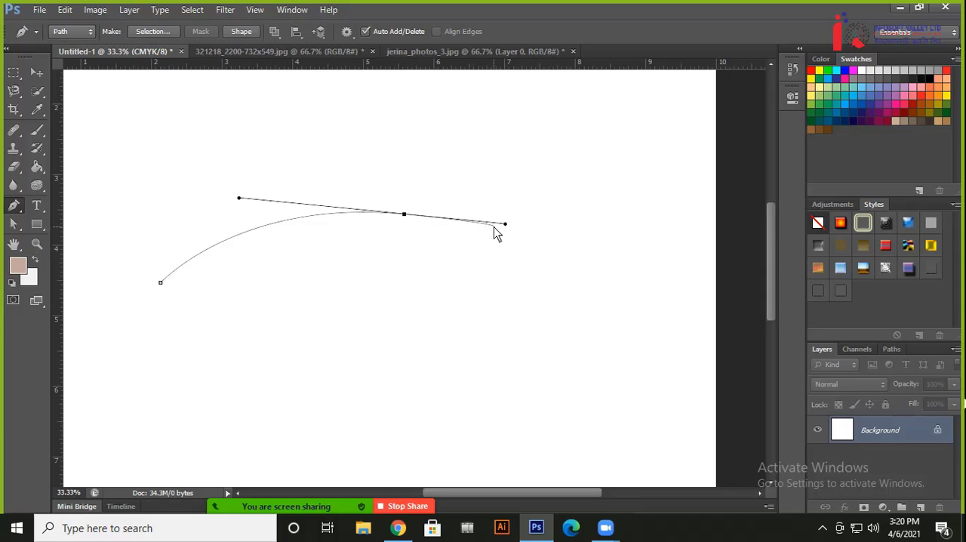
{"action": "left_click", "coordinate": [405, 215], "text": "alt"}
Undo the handle edits and the whole practice path, and bring up the 321218_2200-732x549.jpg document
{"action": "key", "text": "ctrl+alt+z"}
{"action": "key", "text": "ctrl+alt+z"}
{"action": "key", "text": "ctrl+alt+z"}
{"action": "key", "text": "ctrl+alt+z"}
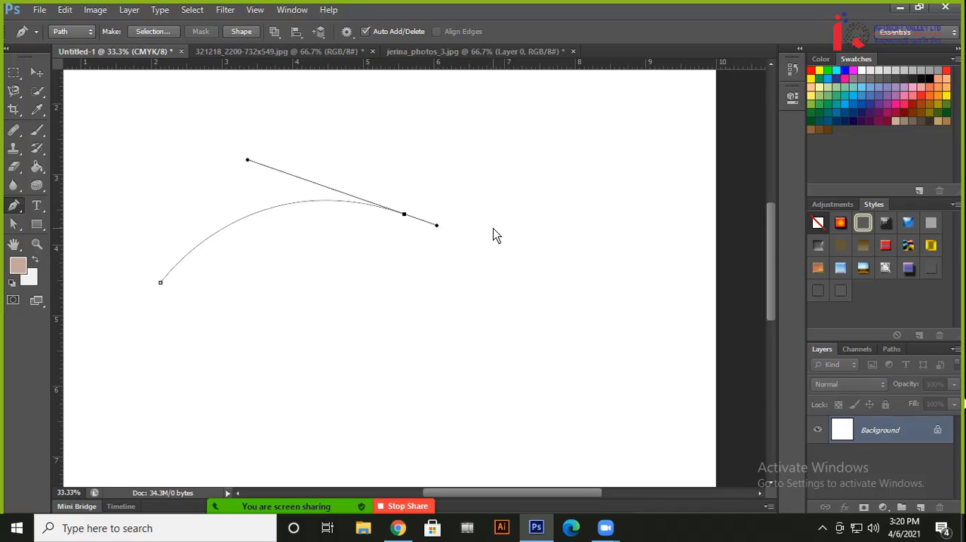
{"action": "key", "text": "ctrl+alt+z"}
{"action": "key", "text": "ctrl+alt+z"}
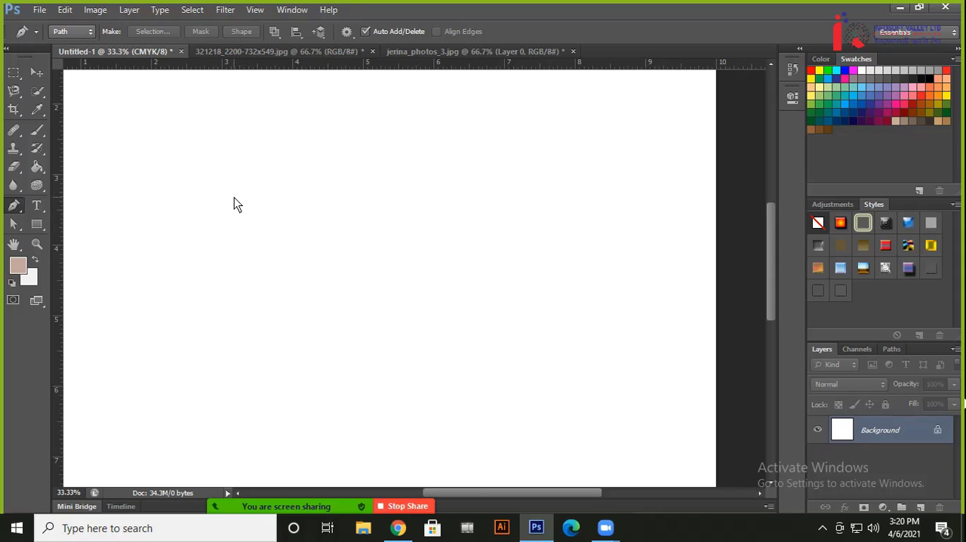
{"action": "left_click", "coordinate": [434, 51]}
{"action": "left_click", "coordinate": [277, 51]}
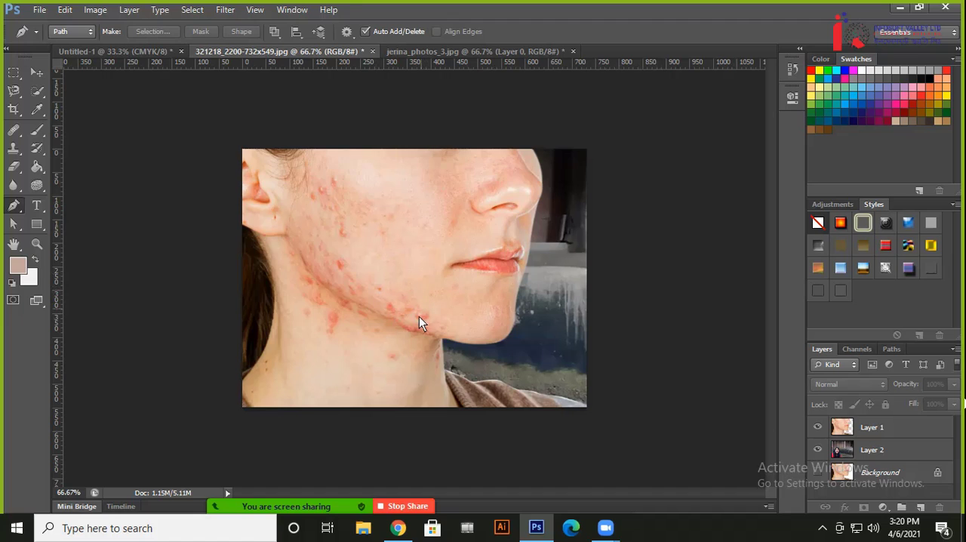
Switch to Chrome, open Fiverr in a new tab and search for "image background remove"
{"action": "left_click", "coordinate": [398, 527]}
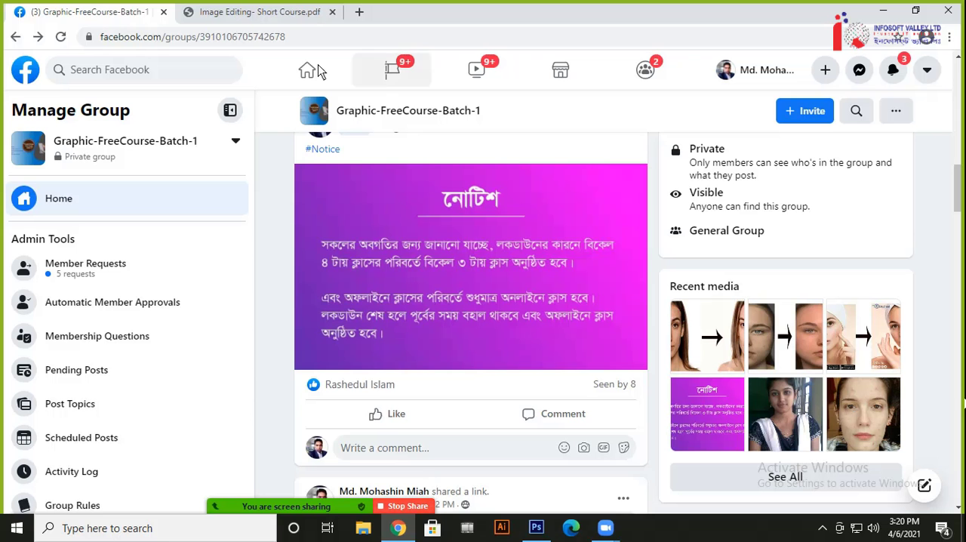
{"action": "left_click", "coordinate": [359, 14]}
{"action": "left_click", "coordinate": [332, 353]}
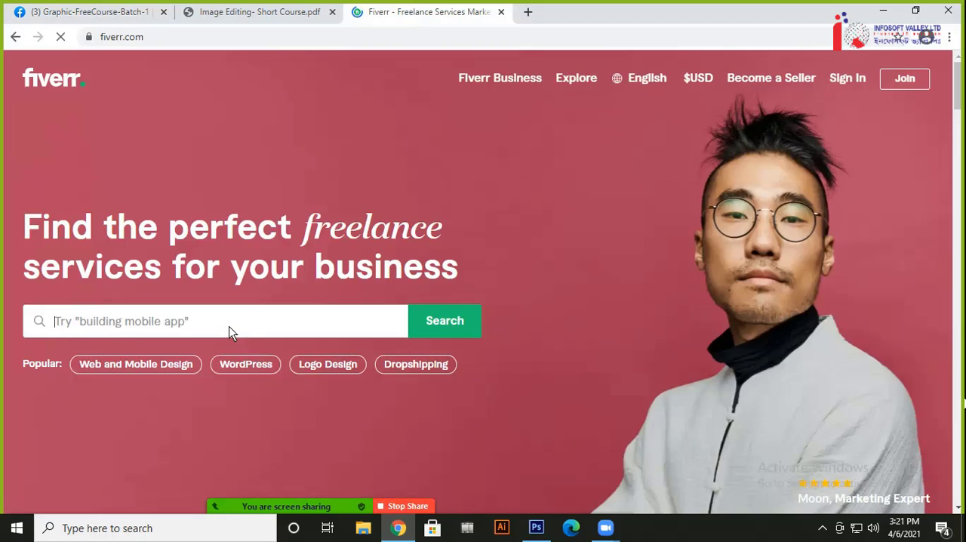
{"action": "type", "text": "image "}
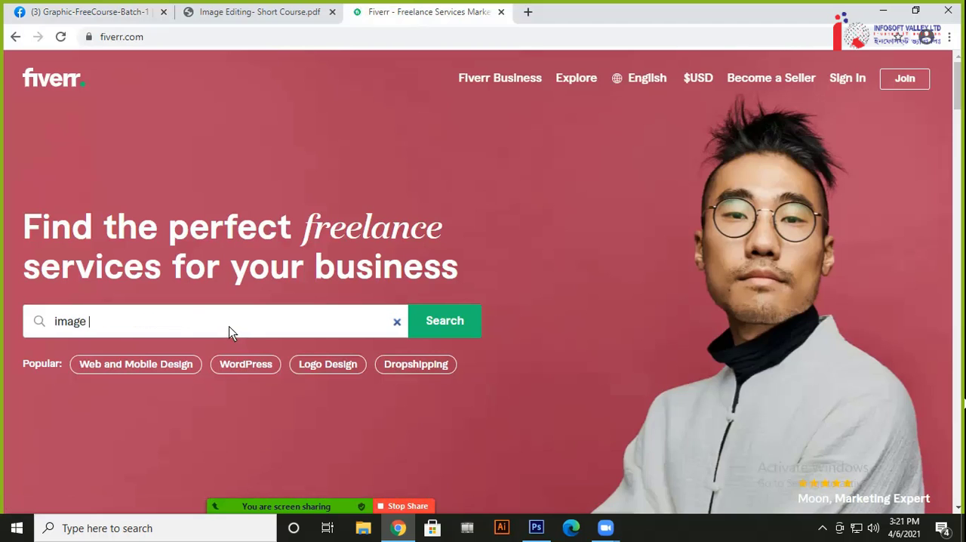
{"action": "type", "text": "background "}
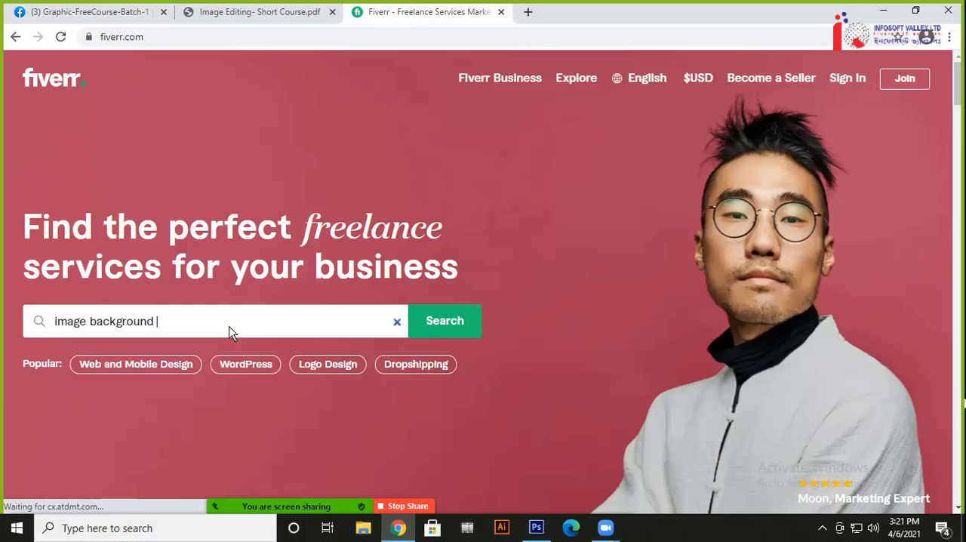
{"action": "type", "text": "remove"}
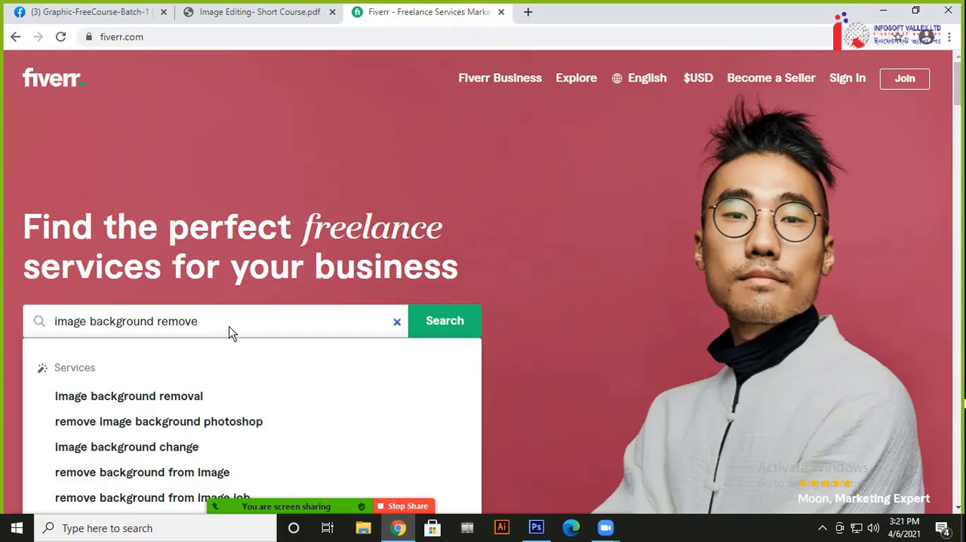
{"action": "key", "text": "Return"}
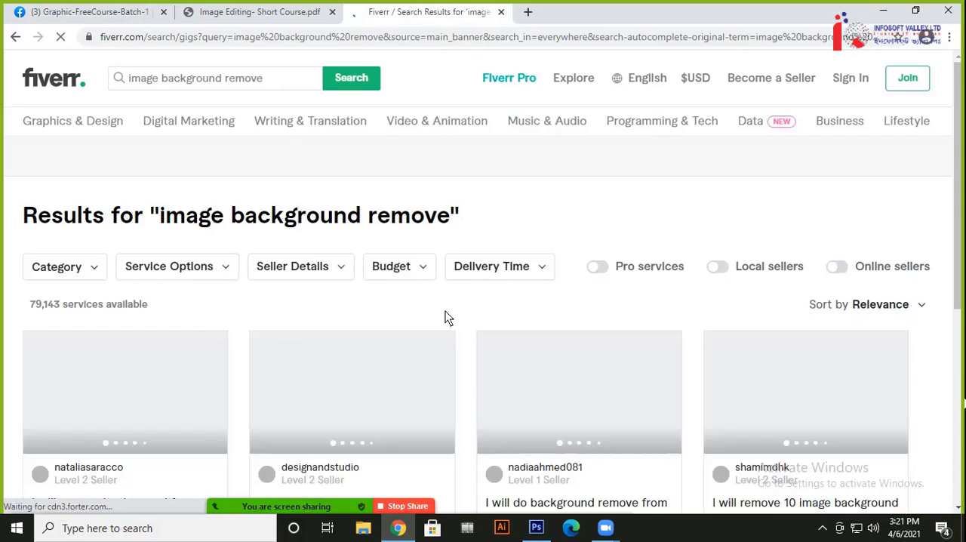
Open the image resize and 10 jewellery image background removal gigs in new tabs, and view the image resize gig's overview
{"action": "scroll", "coordinate": [453, 318], "scroll_direction": "down", "scroll_amount": 3}
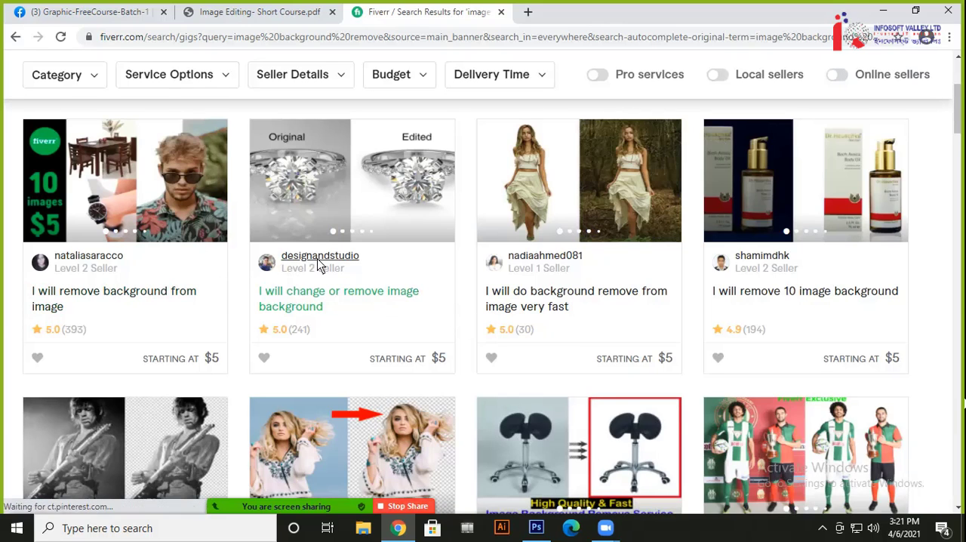
{"action": "scroll", "coordinate": [319, 267], "scroll_direction": "down", "scroll_amount": 5}
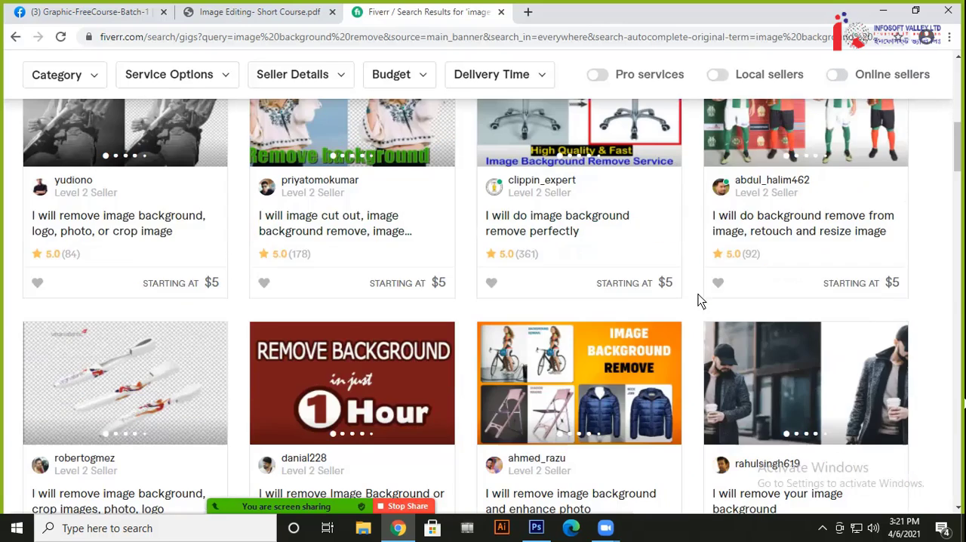
{"action": "scroll", "coordinate": [575, 352], "scroll_direction": "down", "scroll_amount": 3}
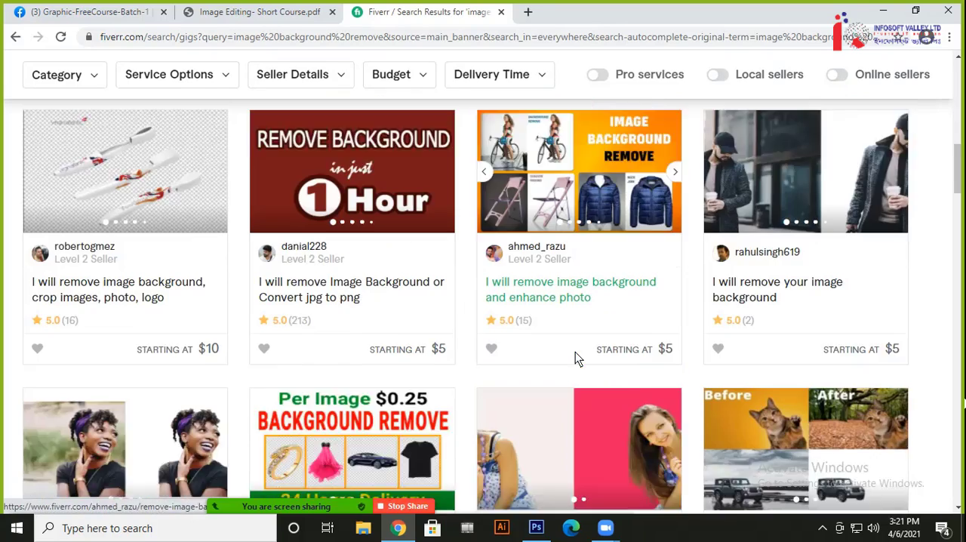
{"action": "scroll", "coordinate": [575, 351], "scroll_direction": "down", "scroll_amount": 3}
{"action": "scroll", "coordinate": [137, 271], "scroll_direction": "down", "scroll_amount": 3}
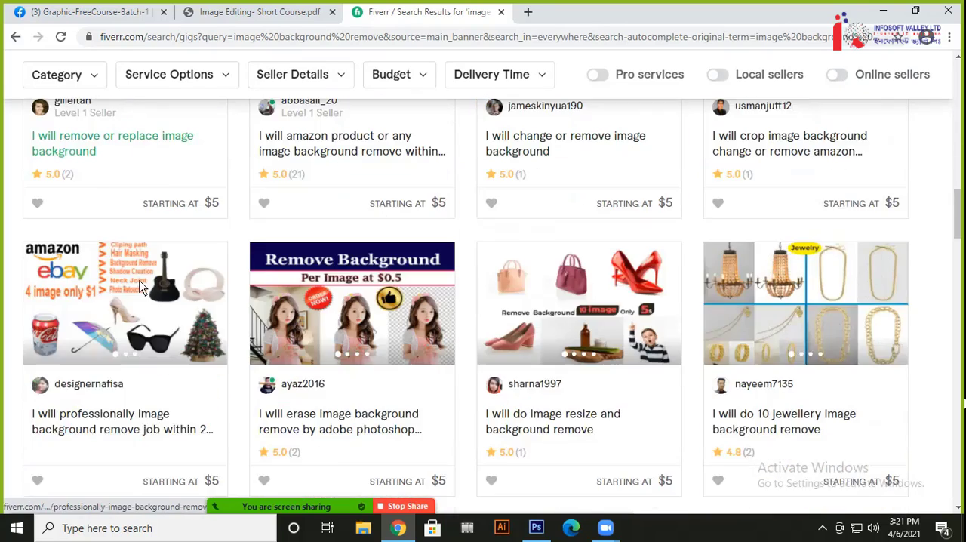
{"action": "scroll", "coordinate": [146, 280], "scroll_direction": "down", "scroll_amount": 2}
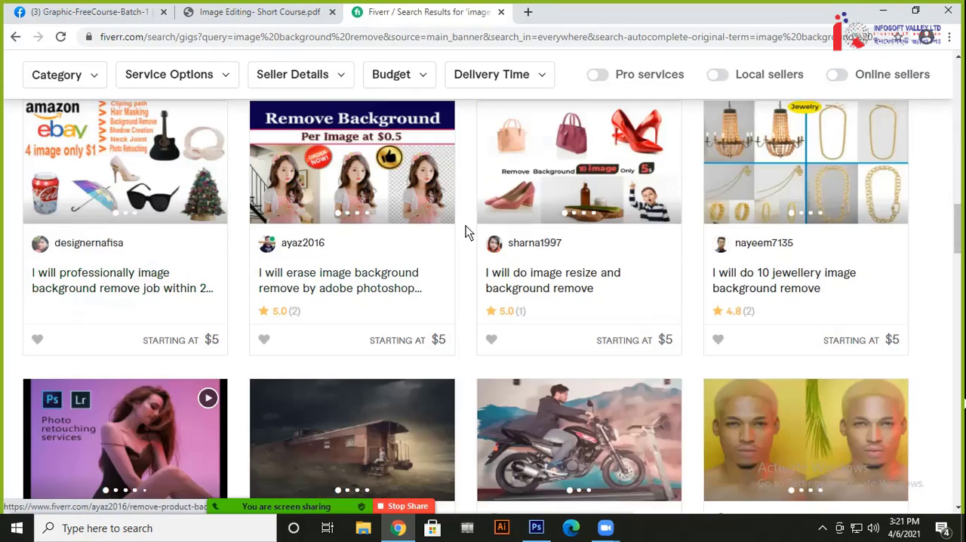
{"action": "right_click", "coordinate": [543, 273]}
{"action": "left_click", "coordinate": [559, 289]}
{"action": "right_click", "coordinate": [778, 276]}
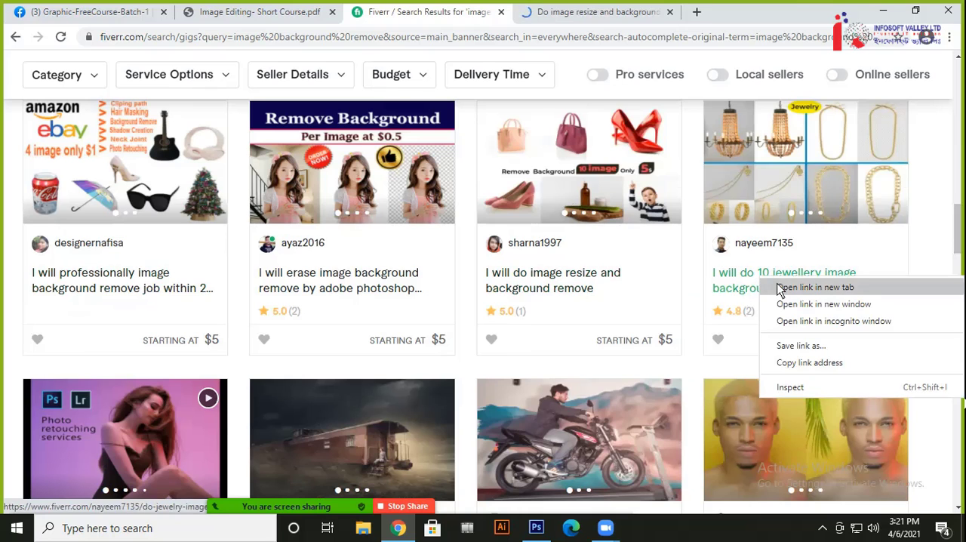
{"action": "left_click", "coordinate": [815, 288]}
{"action": "left_click", "coordinate": [555, 12]}
{"action": "scroll", "coordinate": [268, 261], "scroll_direction": "down", "scroll_amount": 2}
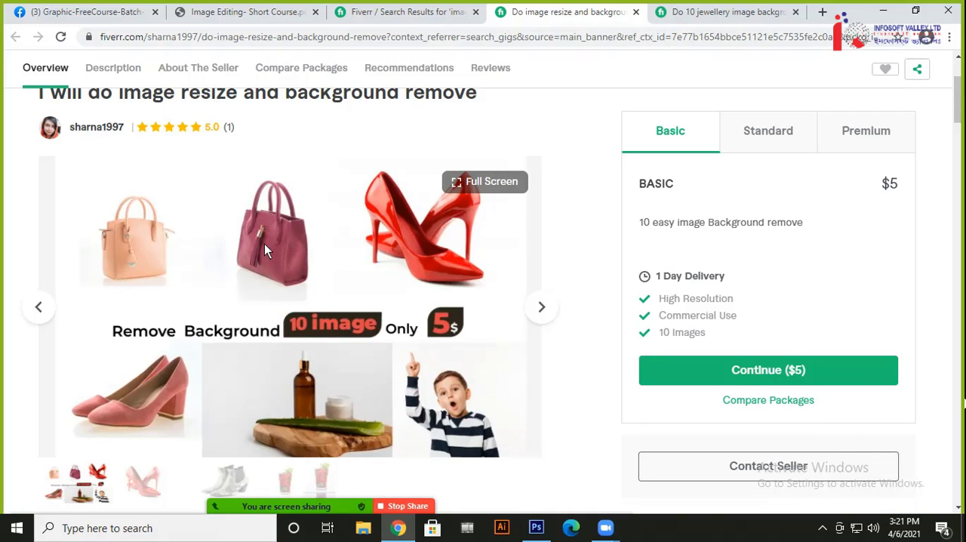
Switch to Photoshop and apply a Brightness/Contrast adjustment to Layer 1 with brightness 18 and contrast 22
{"action": "left_click", "coordinate": [536, 527]}
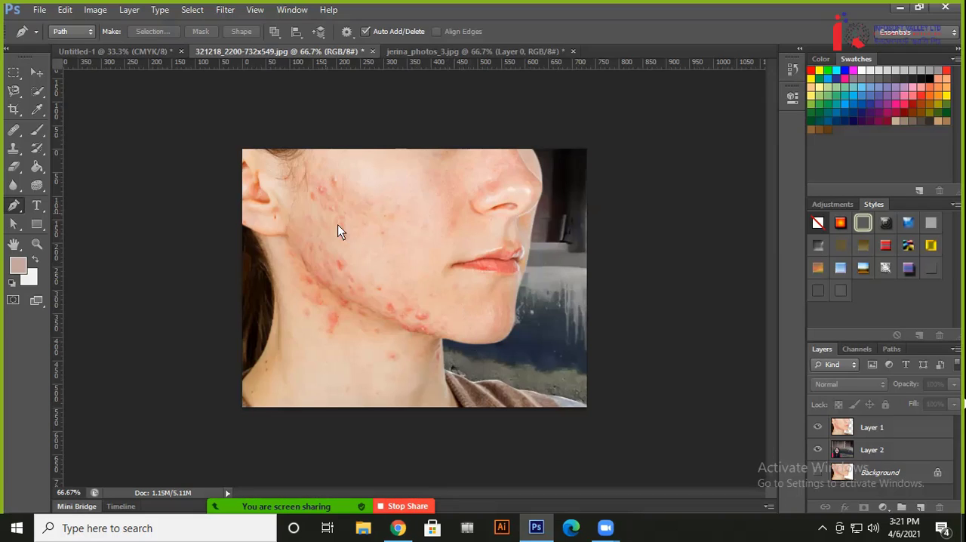
{"action": "left_click", "coordinate": [846, 428]}
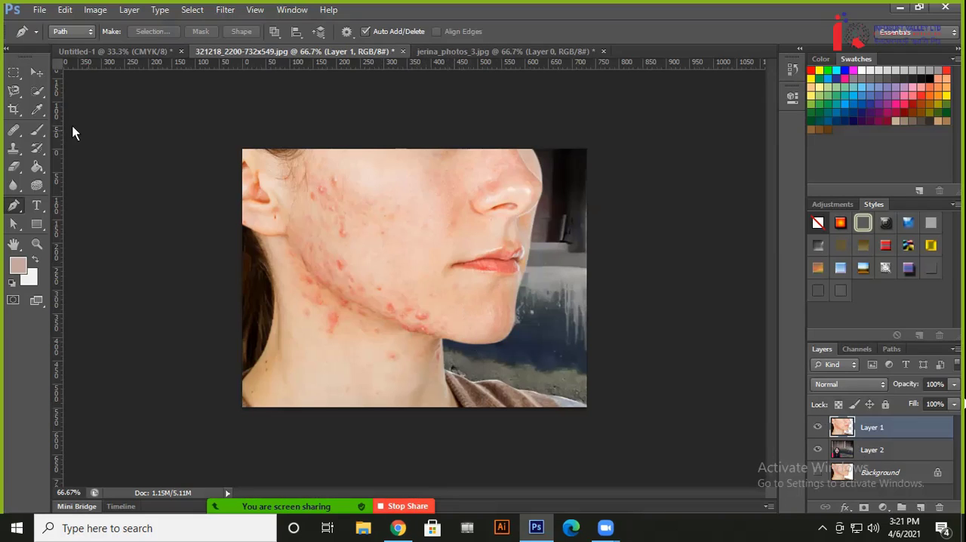
{"action": "left_click", "coordinate": [37, 73]}
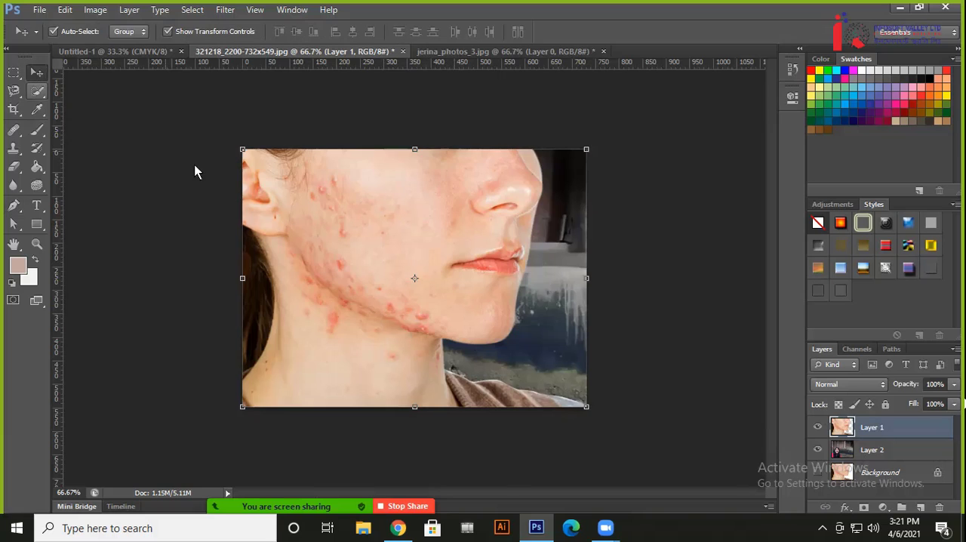
{"action": "left_click", "coordinate": [96, 10]}
{"action": "mouse_move", "coordinate": [139, 46]}
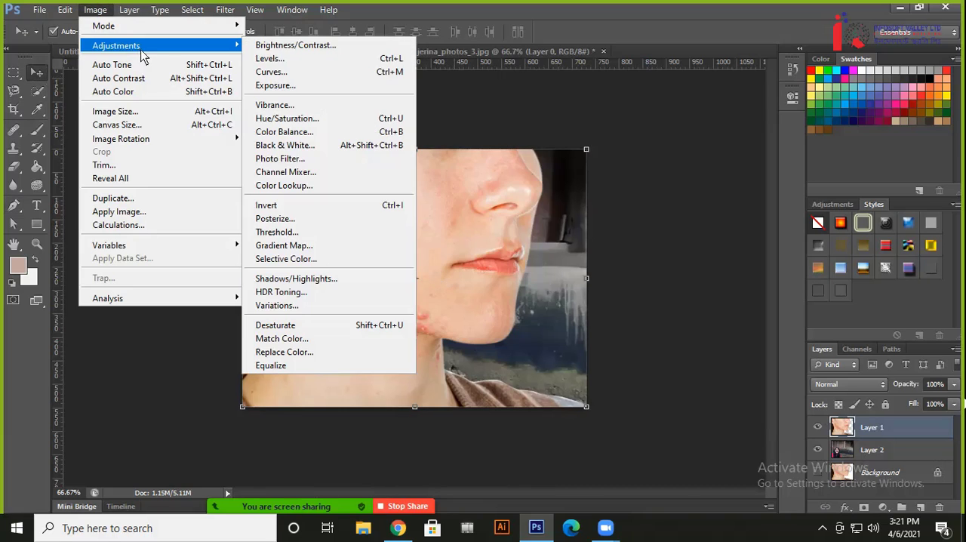
{"action": "left_click", "coordinate": [279, 42]}
{"action": "left_click_drag", "start_coordinate": [514, 139], "coordinate": [672, 154]}
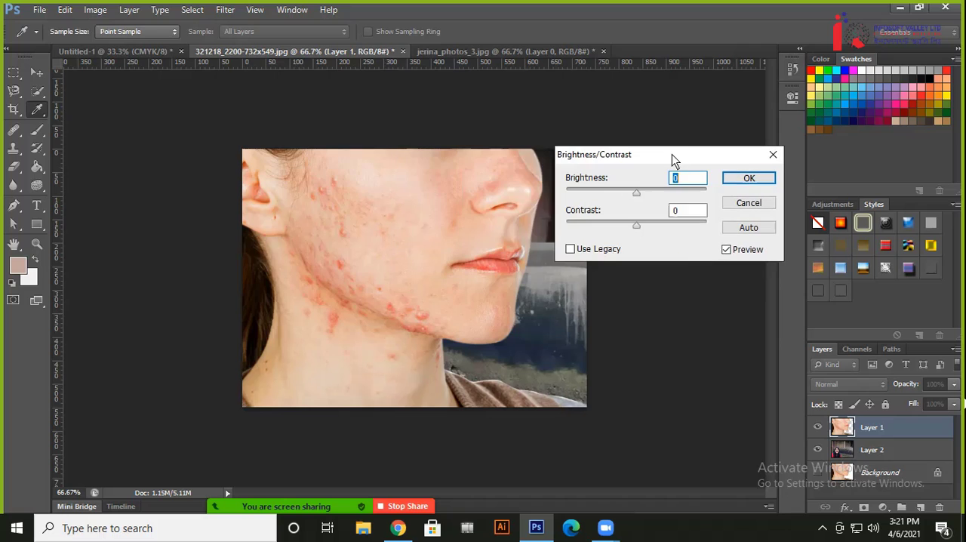
{"action": "left_click_drag", "start_coordinate": [643, 197], "coordinate": [655, 233]}
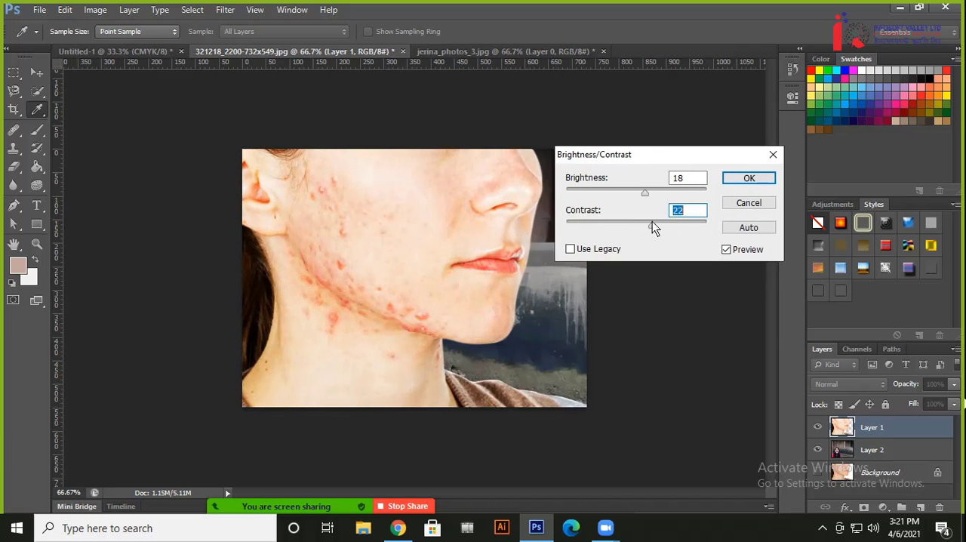
{"action": "left_click", "coordinate": [728, 182]}
{"action": "key", "text": "v"}
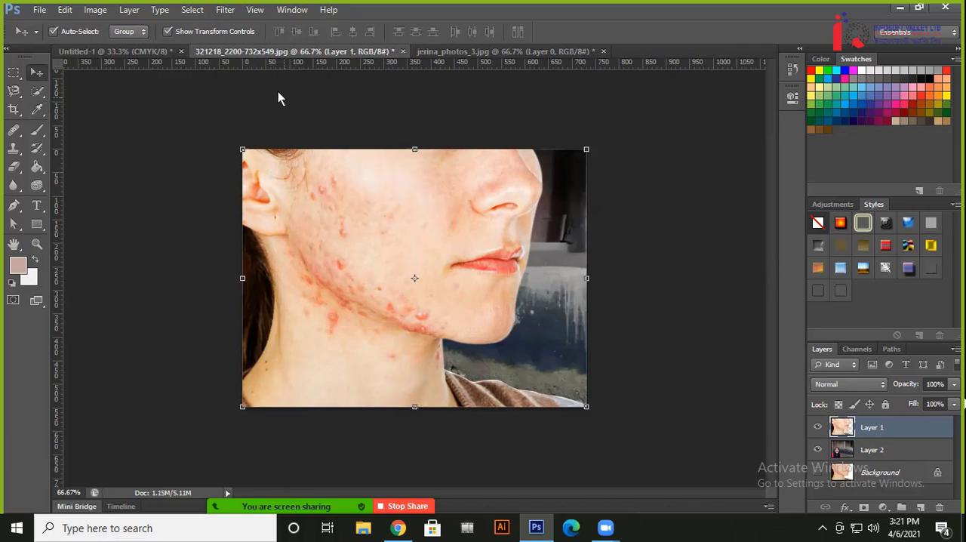
{"action": "left_click", "coordinate": [14, 129]}
{"action": "left_click", "coordinate": [344, 221]}
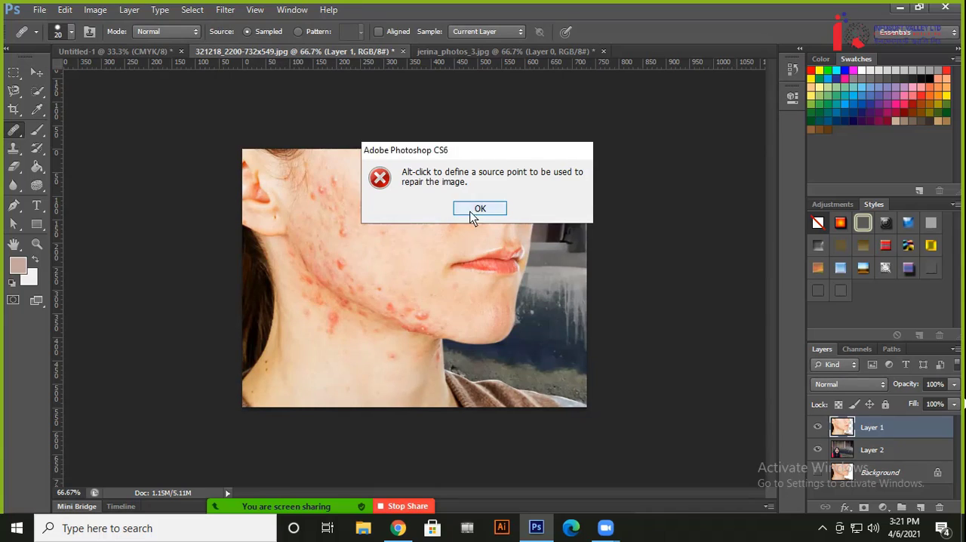
{"action": "left_click", "coordinate": [474, 211]}
Remove the blemishes on the upper and middle cheek with the Content-Aware Spot Healing Brush at size 45
{"action": "right_click", "coordinate": [14, 130]}
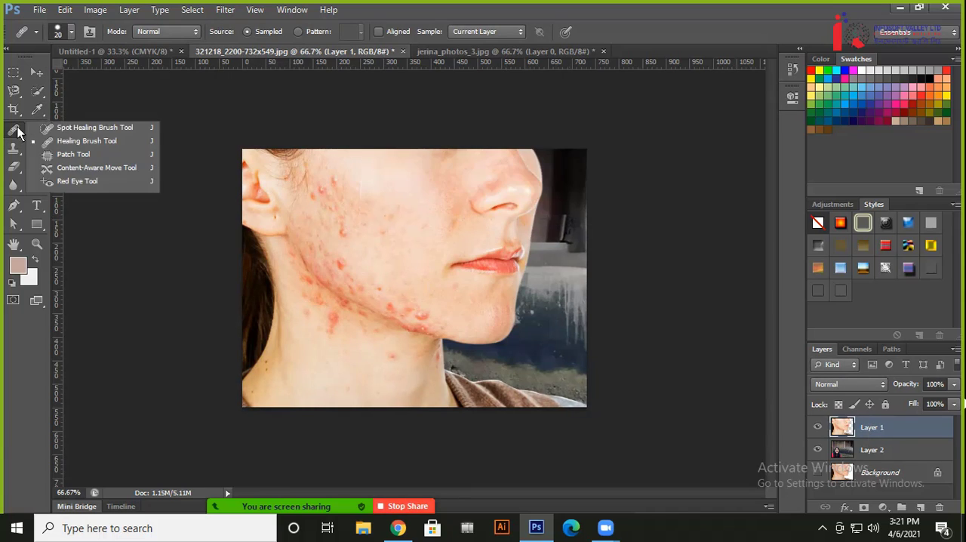
{"action": "left_click", "coordinate": [53, 129]}
{"action": "left_click", "coordinate": [326, 228]}
{"action": "left_click", "coordinate": [322, 209]}
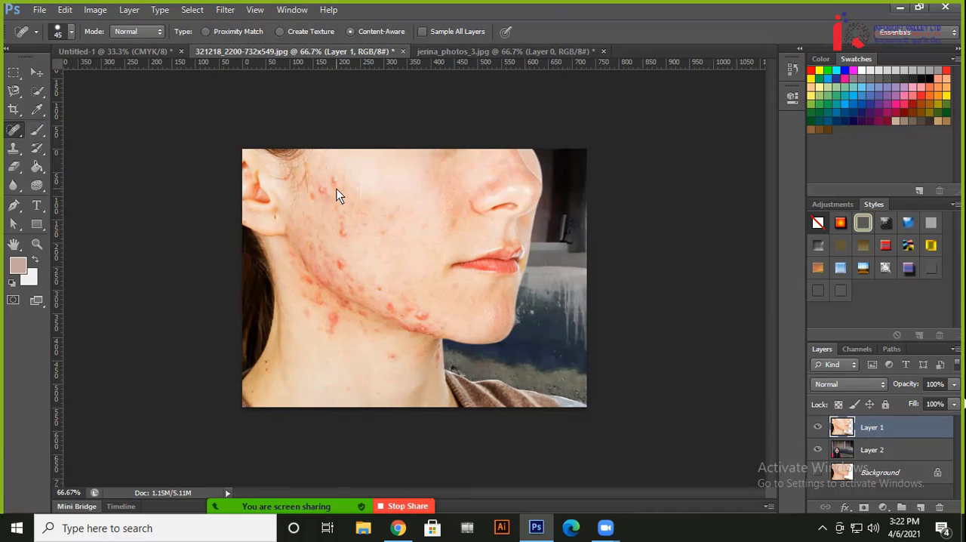
{"action": "left_click", "coordinate": [336, 182]}
{"action": "left_click", "coordinate": [319, 196]}
{"action": "left_click", "coordinate": [345, 228]}
{"action": "left_click_drag", "start_coordinate": [343, 215], "coordinate": [396, 232]}
{"action": "left_click", "coordinate": [394, 220]}
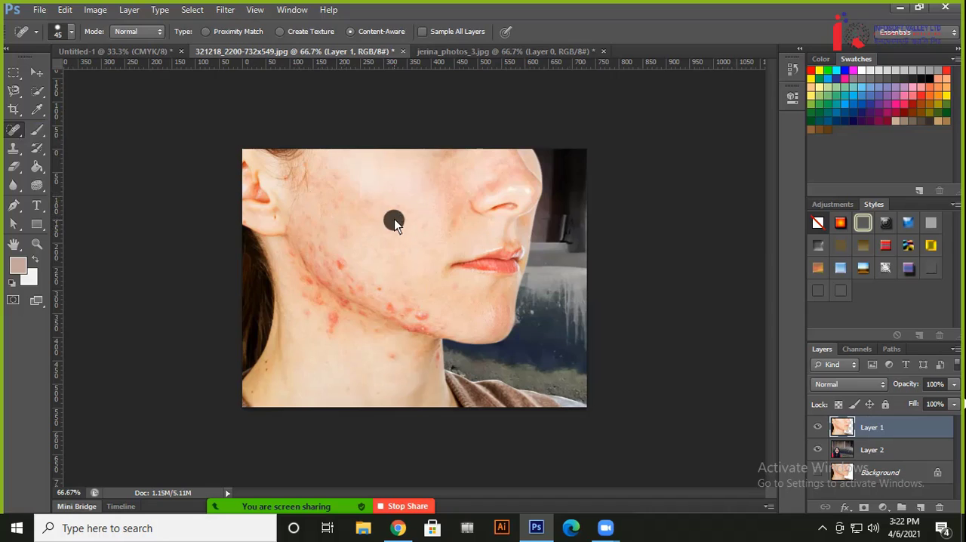
{"action": "left_click", "coordinate": [366, 204]}
{"action": "left_click", "coordinate": [345, 194]}
{"action": "left_click", "coordinate": [412, 214]}
{"action": "left_click", "coordinate": [373, 198]}
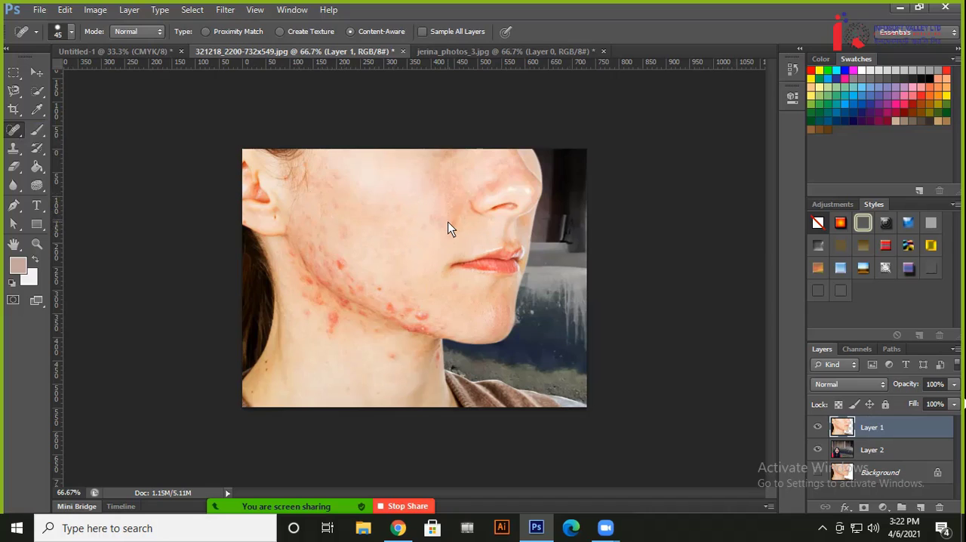
{"action": "left_click", "coordinate": [449, 232]}
Heal the red spots on the lower cheek just above the jawline with the Spot Healing Brush
{"action": "left_click", "coordinate": [415, 308]}
{"action": "left_click_drag", "start_coordinate": [388, 296], "coordinate": [375, 285]}
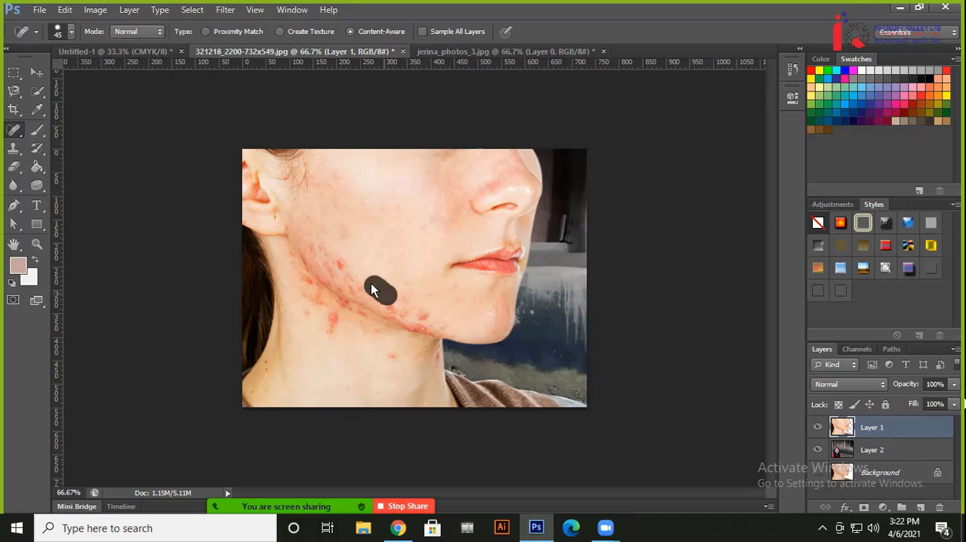
{"action": "left_click", "coordinate": [352, 273]}
{"action": "left_click", "coordinate": [332, 259]}
{"action": "left_click", "coordinate": [319, 249]}
{"action": "left_click", "coordinate": [338, 265]}
{"action": "left_click", "coordinate": [361, 277]}
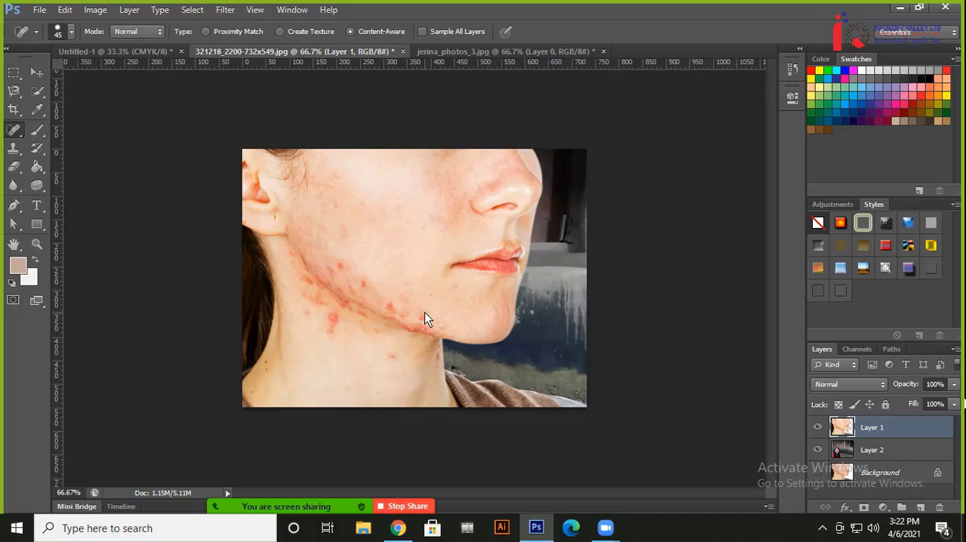
{"action": "left_click", "coordinate": [401, 303]}
{"action": "left_click", "coordinate": [374, 286]}
{"action": "left_click", "coordinate": [363, 285]}
{"action": "left_click", "coordinate": [395, 305]}
{"action": "left_click", "coordinate": [432, 213]}
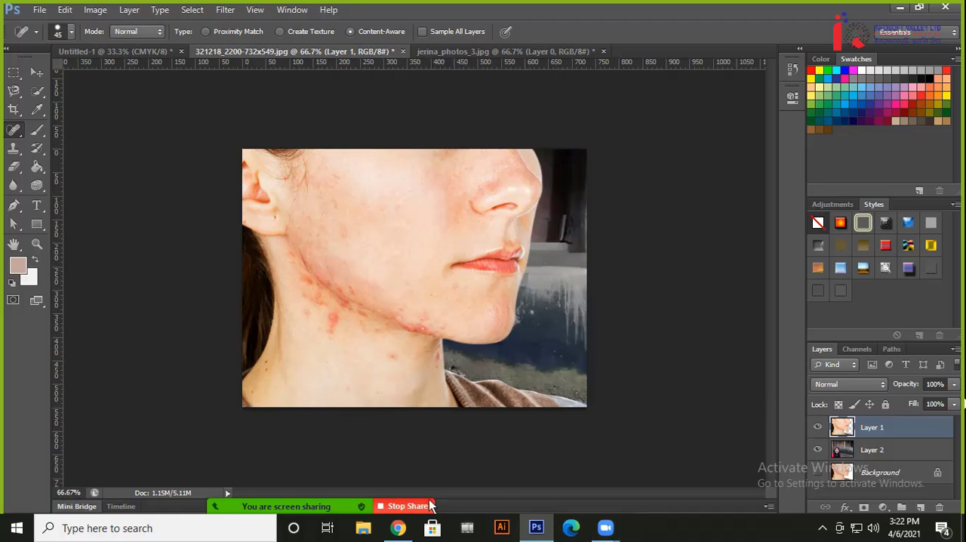
Switch to Chrome to review the Fiverr image resize and background removal gig
{"action": "left_click", "coordinate": [399, 535]}
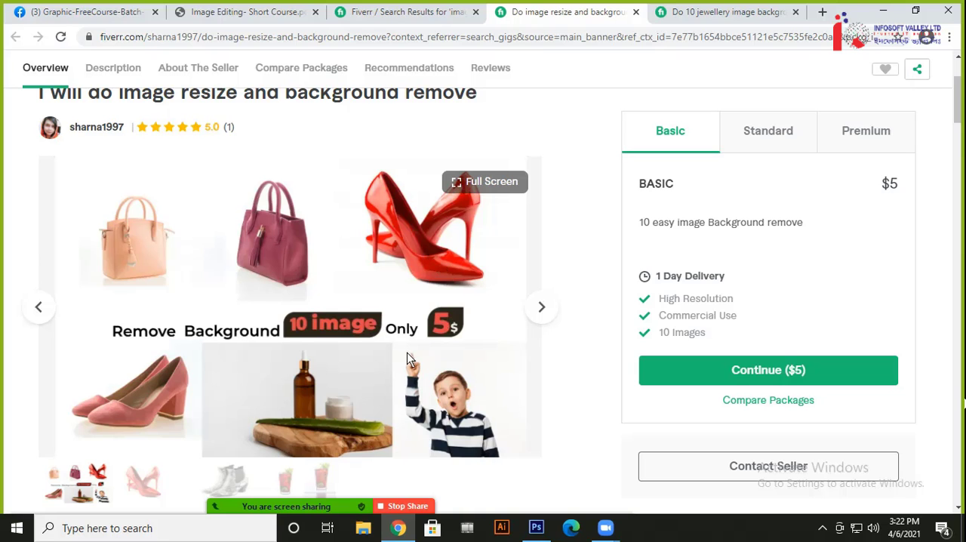
Open the Fiverr gig for 10 jewellery image background removals and view its sample images and Basic package
{"action": "scroll", "coordinate": [408, 354], "scroll_direction": "down", "scroll_amount": 3}
{"action": "left_click", "coordinate": [725, 12]}
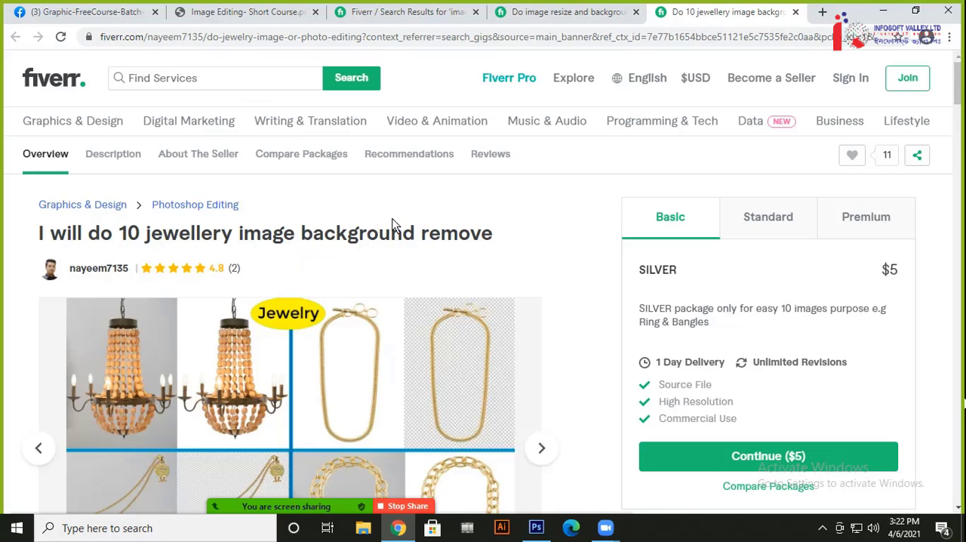
{"action": "scroll", "coordinate": [369, 296], "scroll_direction": "down", "scroll_amount": 1}
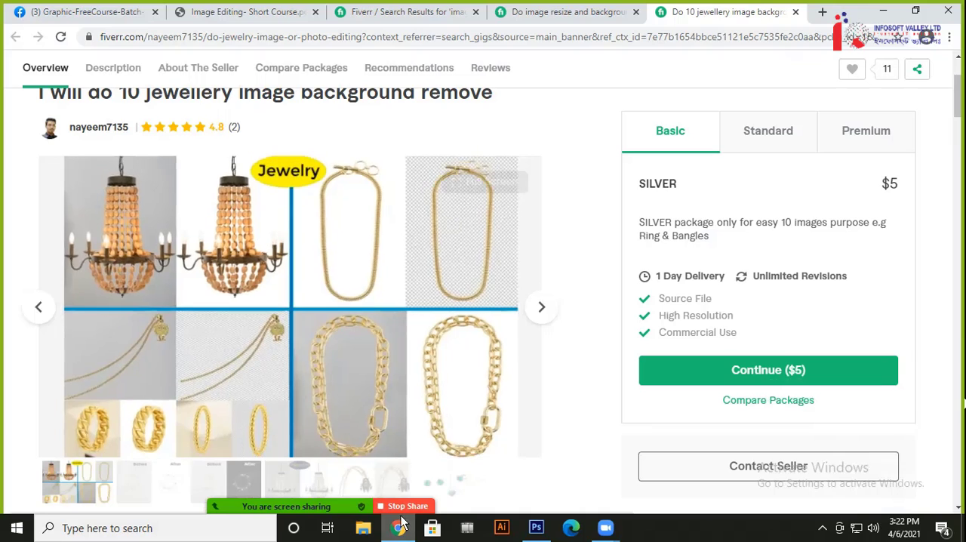
Open the Graphic Design Batch-12 Facebook group in a new browser tab from the recent searches
{"action": "key", "text": "alt+Tab"}
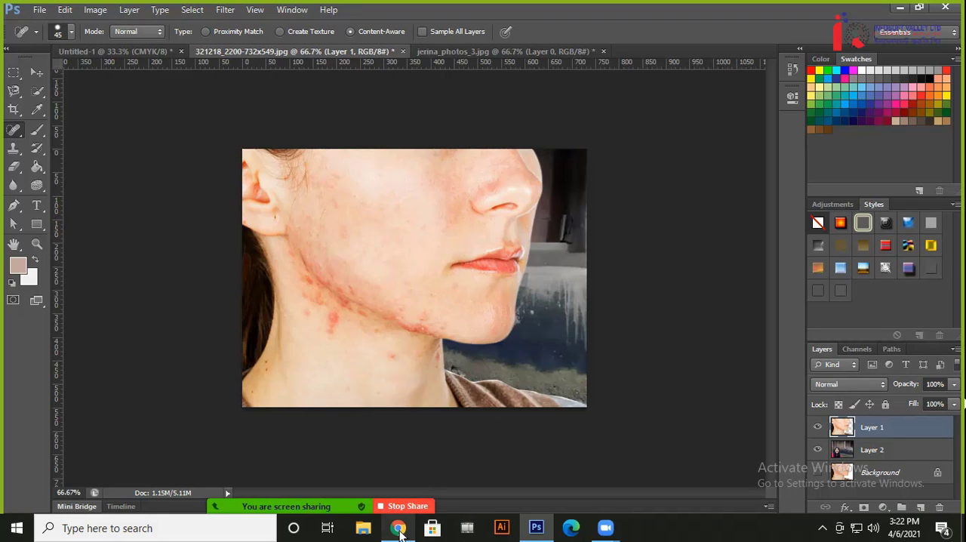
{"action": "left_click", "coordinate": [398, 528]}
{"action": "left_click", "coordinate": [89, 22]}
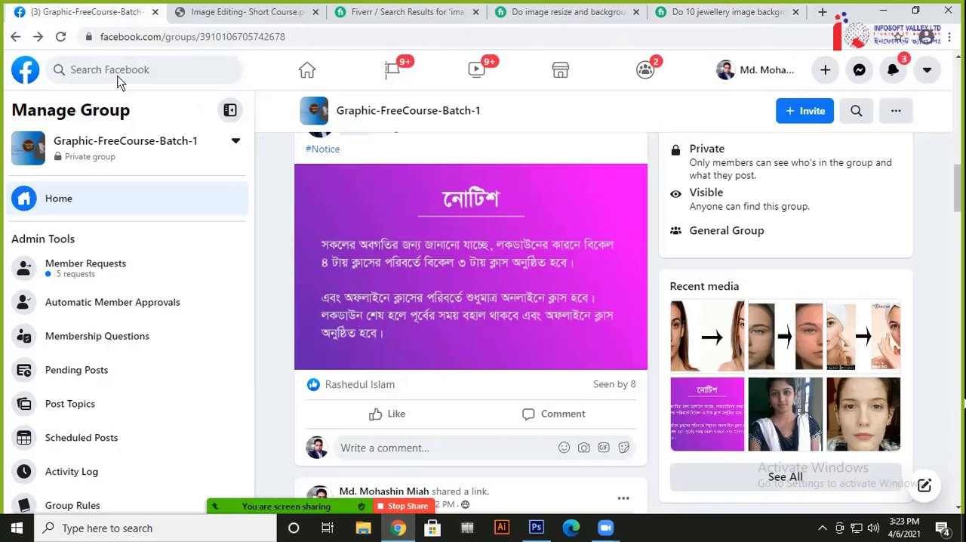
{"action": "left_click", "coordinate": [121, 76]}
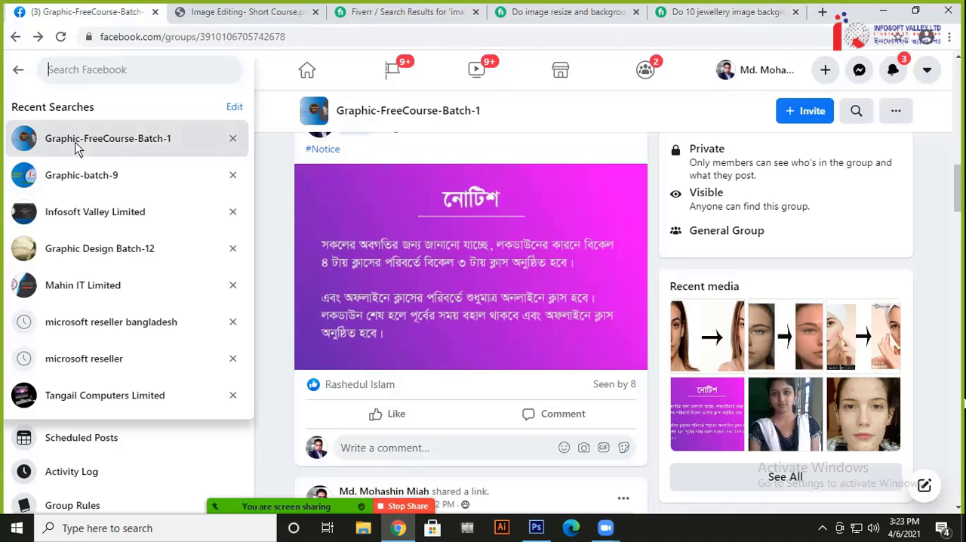
{"action": "right_click", "coordinate": [92, 251]}
{"action": "left_click", "coordinate": [114, 261]}
{"action": "left_click", "coordinate": [216, 11]}
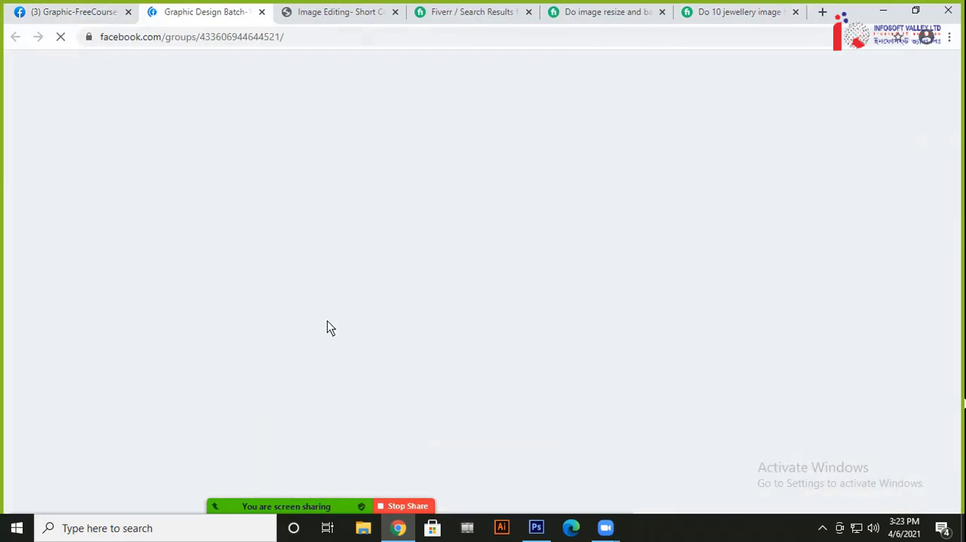
Find the group post with the compass keychain product photos and open the black keychain photo
{"action": "scroll", "coordinate": [484, 317], "scroll_direction": "down", "scroll_amount": 10}
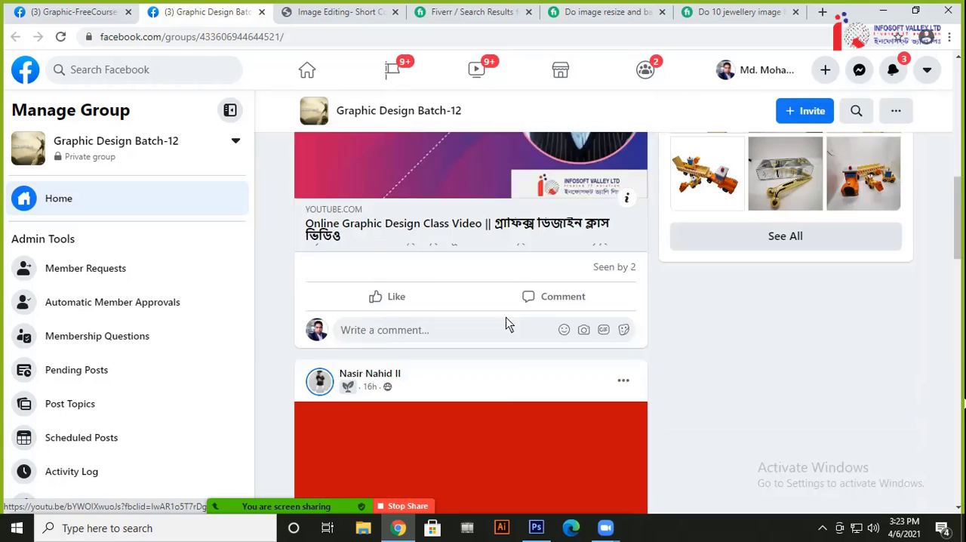
{"action": "scroll", "coordinate": [505, 323], "scroll_direction": "down", "scroll_amount": 15}
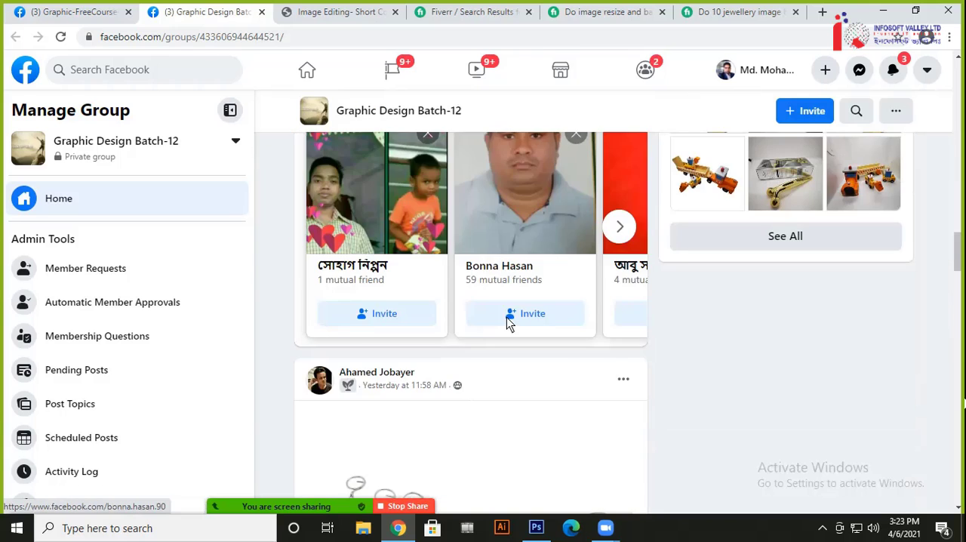
{"action": "scroll", "coordinate": [506, 321], "scroll_direction": "up", "scroll_amount": 2}
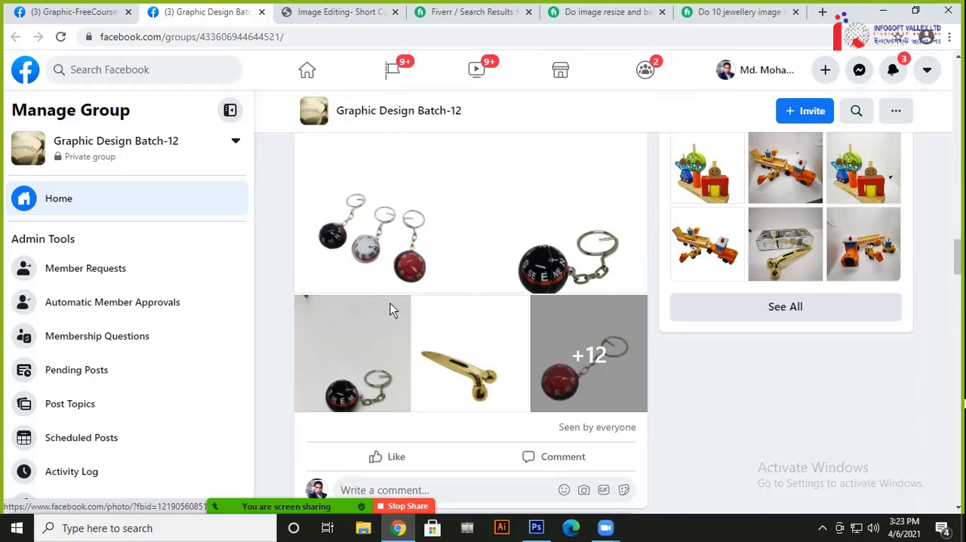
{"action": "left_click", "coordinate": [378, 340]}
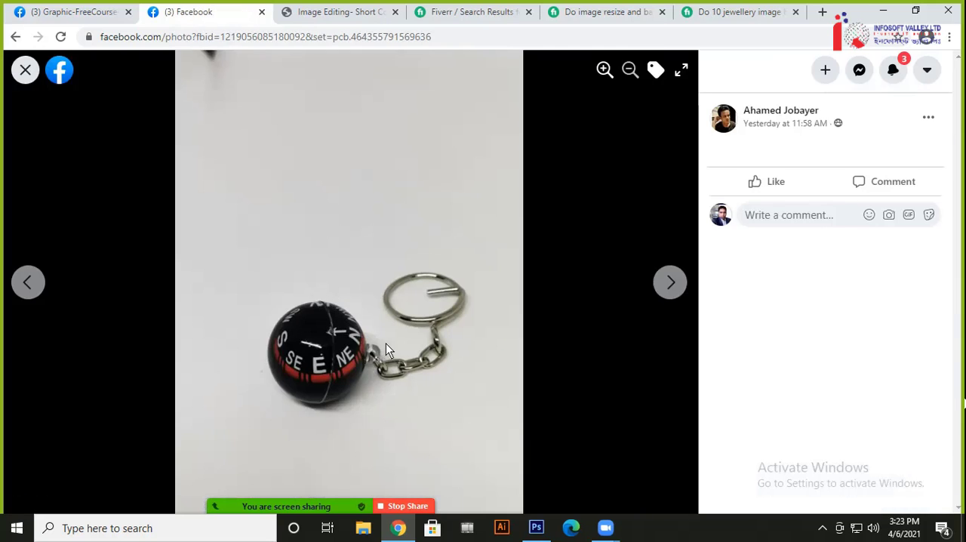
Browse the post's product photos of keychains, the gold massage roller and the toy trucks
{"action": "key", "text": "Right"}
{"action": "key", "text": "Right"}
{"action": "key", "text": "Right"}
{"action": "key", "text": "Right"}
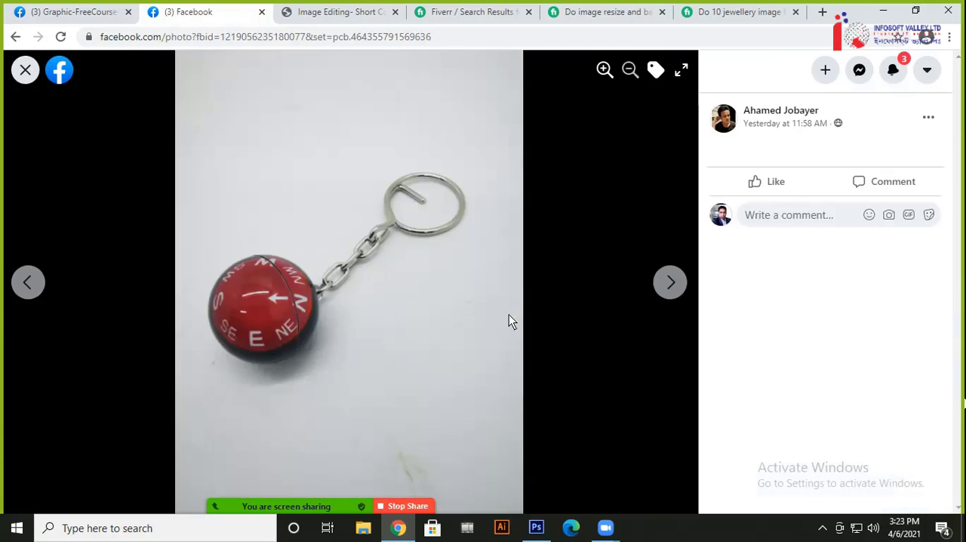
{"action": "left_click", "coordinate": [672, 290]}
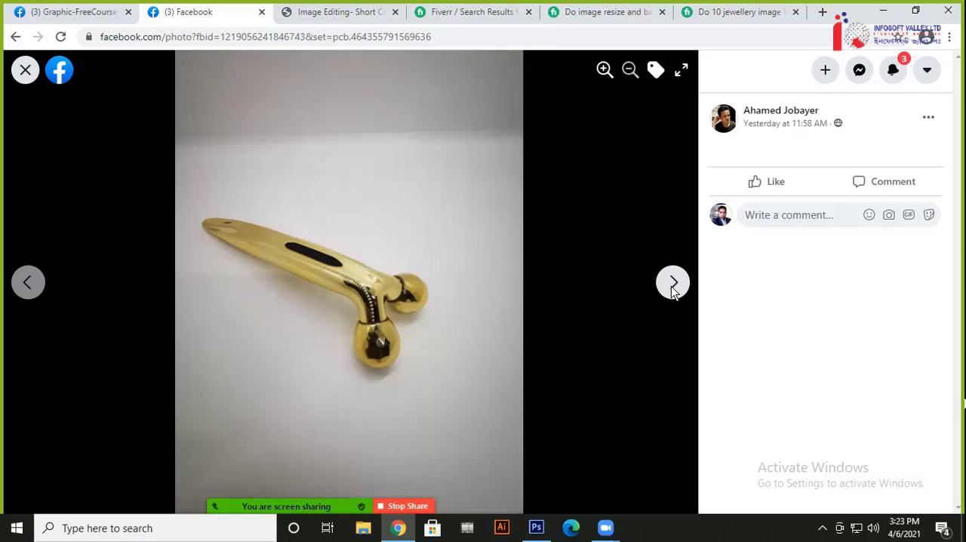
{"action": "left_click", "coordinate": [672, 290]}
{"action": "left_click", "coordinate": [673, 290]}
{"action": "left_click", "coordinate": [673, 291]}
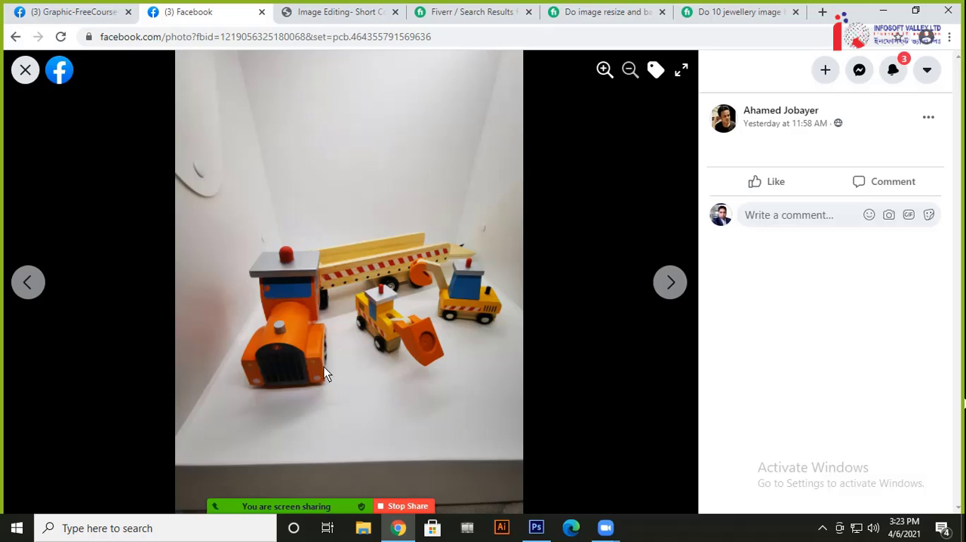
{"action": "left_click", "coordinate": [350, 318]}
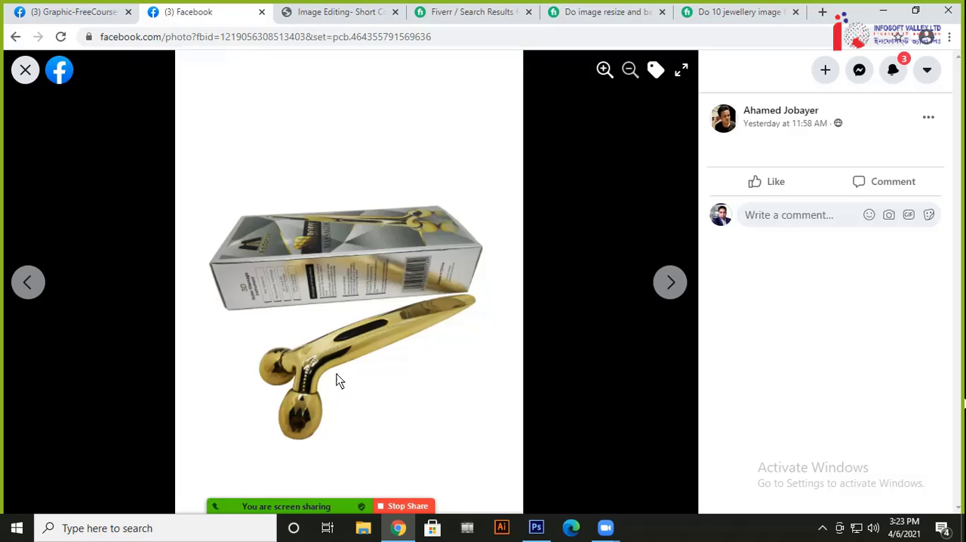
{"action": "left_click", "coordinate": [340, 262]}
{"action": "left_click", "coordinate": [341, 264]}
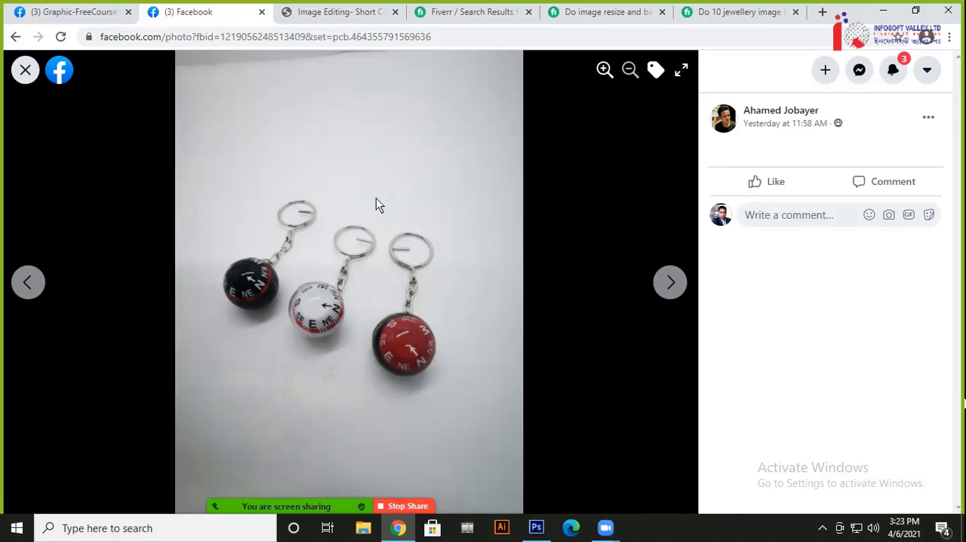
Page on through the photos to view the three compass keychains with their original and removed backgrounds
{"action": "key", "text": "Right"}
{"action": "key", "text": "Right"}
{"action": "key", "text": "Right"}
{"action": "key", "text": "Right"}
{"action": "key", "text": "Right"}
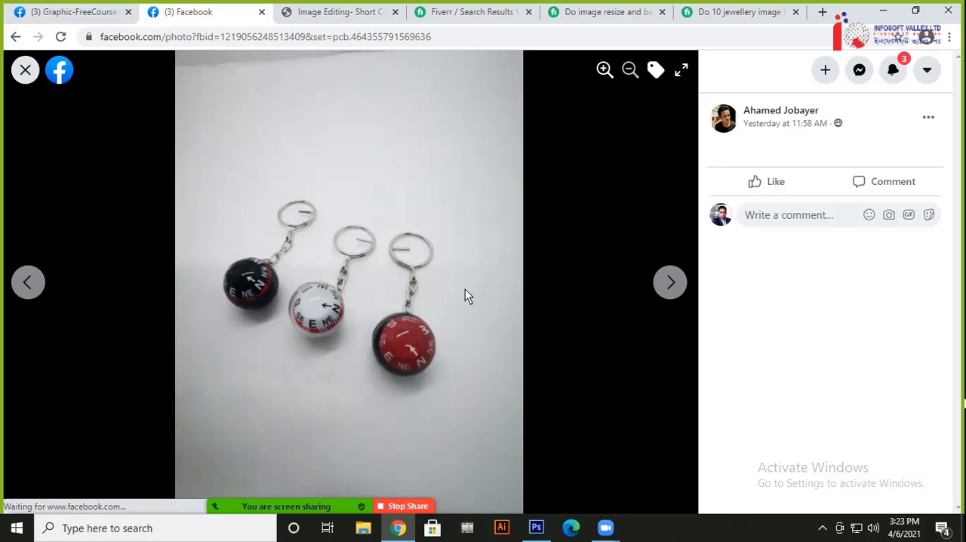
{"action": "key", "text": "Right"}
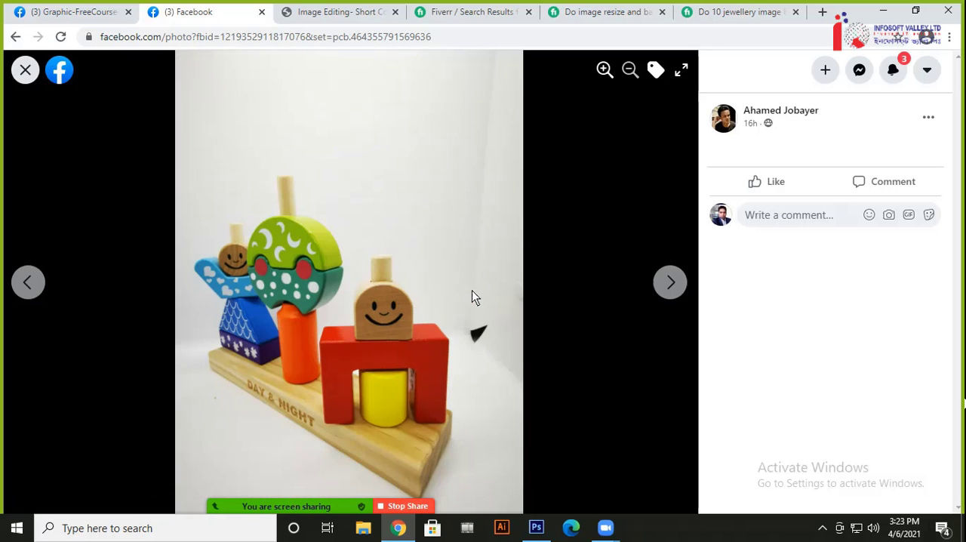
{"action": "key", "text": "Right"}
Compare the black compass keychain photo on its original background with the version on white
{"action": "key", "text": "Right"}
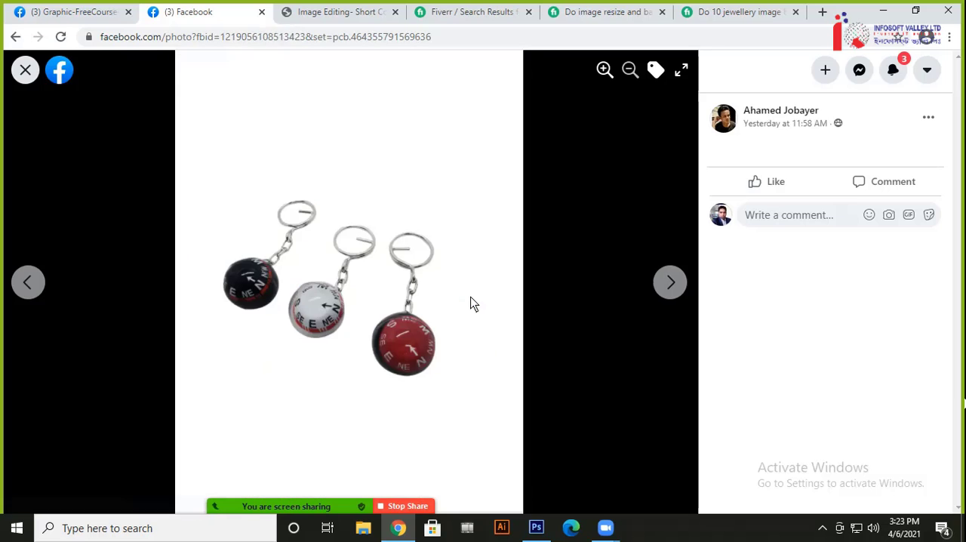
{"action": "key", "text": "Right"}
{"action": "key", "text": "Left"}
{"action": "key", "text": "Right"}
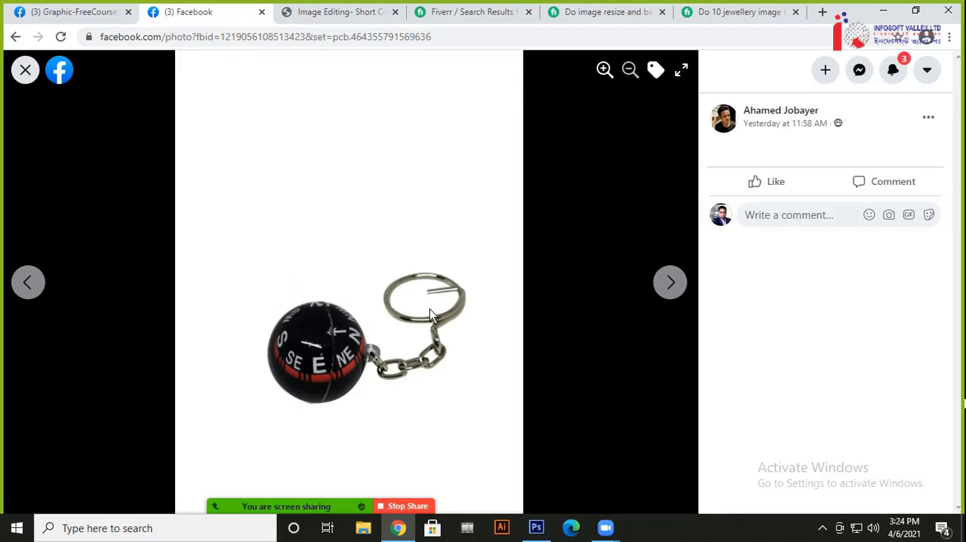
{"action": "key", "text": "Right"}
{"action": "key", "text": "Right"}
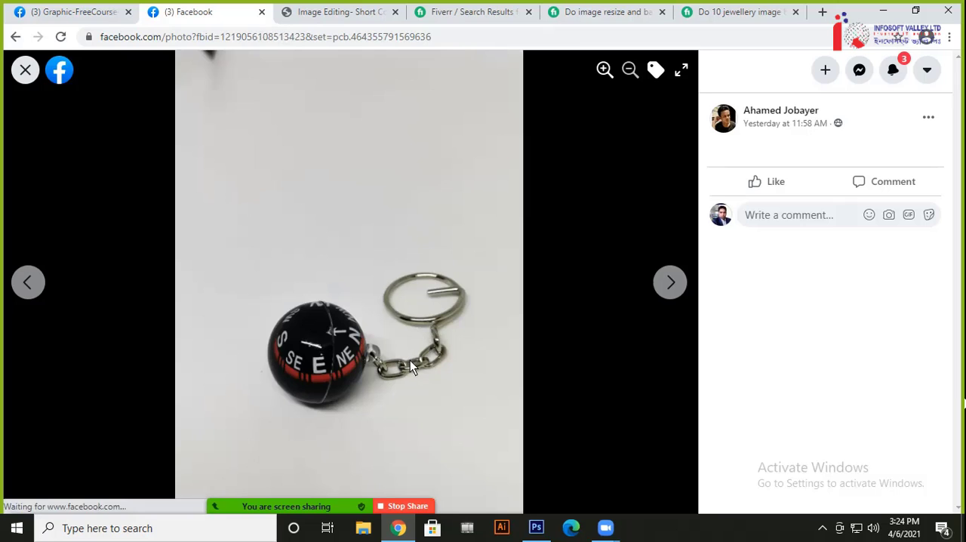
{"action": "key", "text": "Left"}
{"action": "key", "text": "Right"}
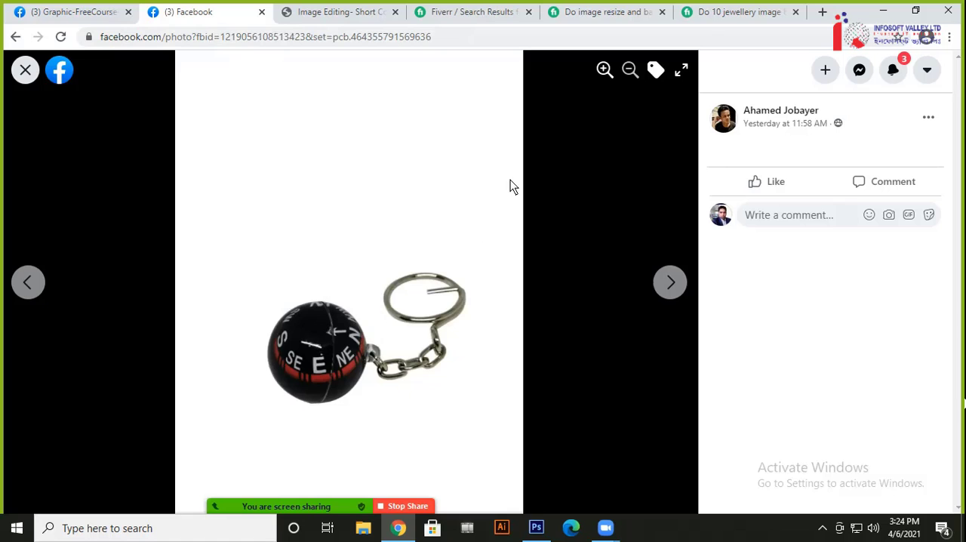
Return to the Fiverr jewellery gig and examine its before-and-after bracelet sample on a black background
{"action": "left_click", "coordinate": [736, 11]}
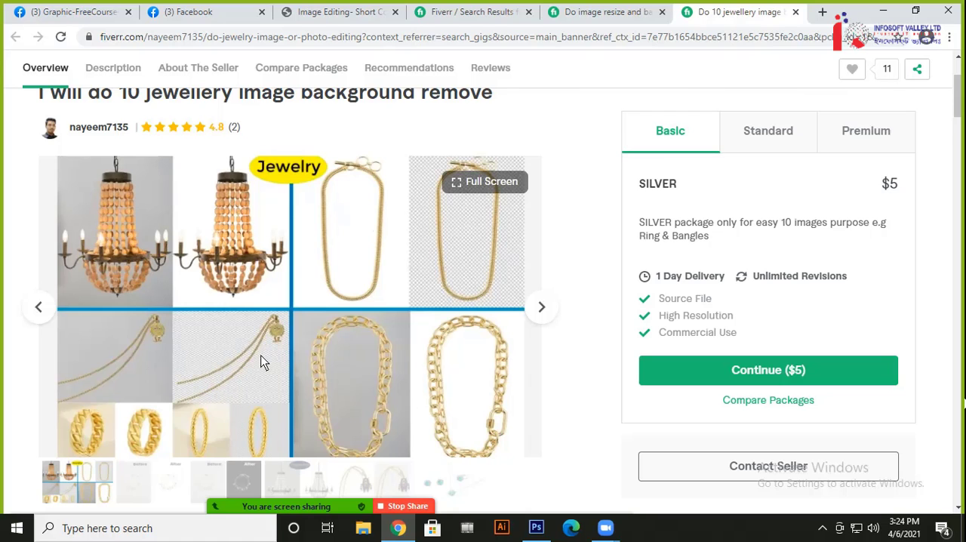
{"action": "scroll", "coordinate": [326, 346], "scroll_direction": "down", "scroll_amount": 1}
{"action": "scroll", "coordinate": [252, 347], "scroll_direction": "down", "scroll_amount": 2}
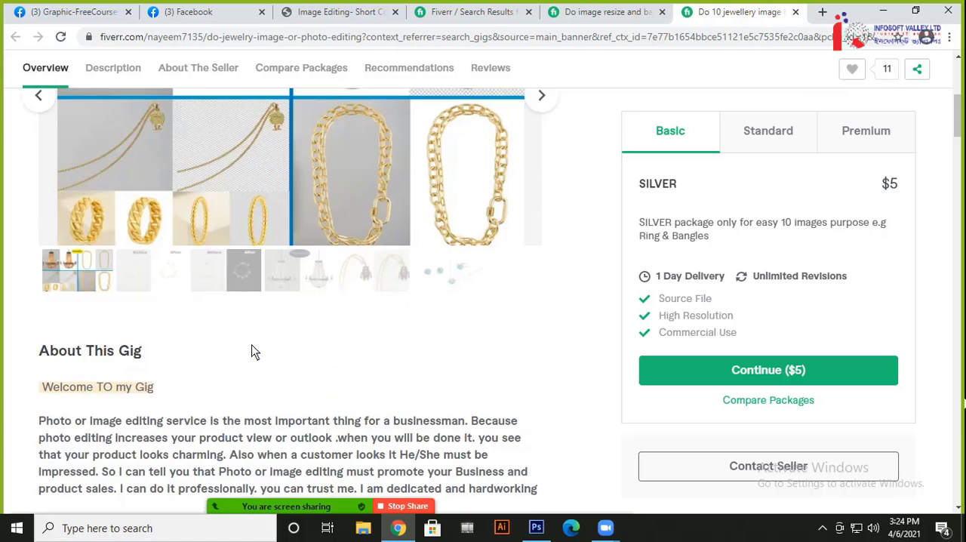
{"action": "left_click", "coordinate": [243, 277]}
{"action": "scroll", "coordinate": [252, 330], "scroll_direction": "up", "scroll_amount": 3}
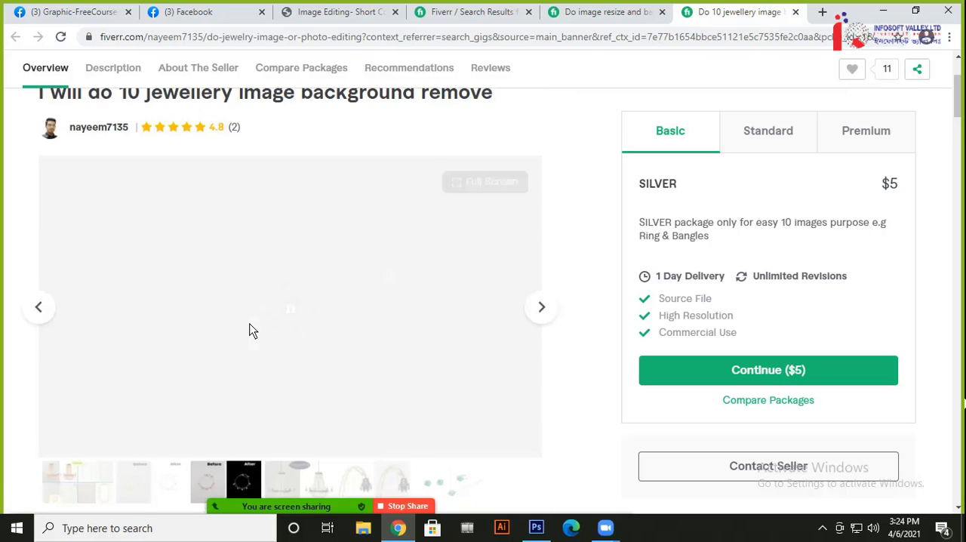
{"action": "scroll", "coordinate": [242, 332], "scroll_direction": "down", "scroll_amount": 1}
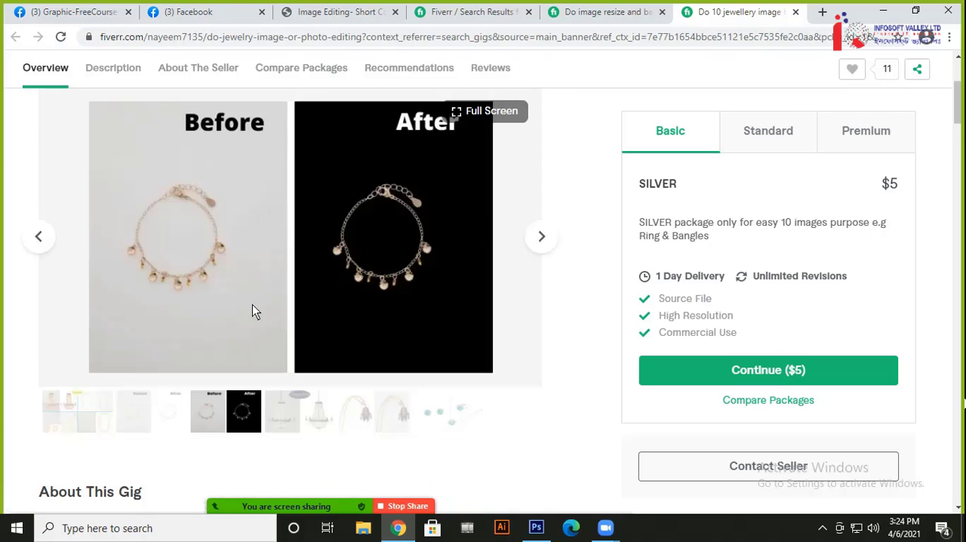
{"action": "scroll", "coordinate": [253, 304], "scroll_direction": "down", "scroll_amount": 4}
{"action": "scroll", "coordinate": [309, 299], "scroll_direction": "up", "scroll_amount": 6}
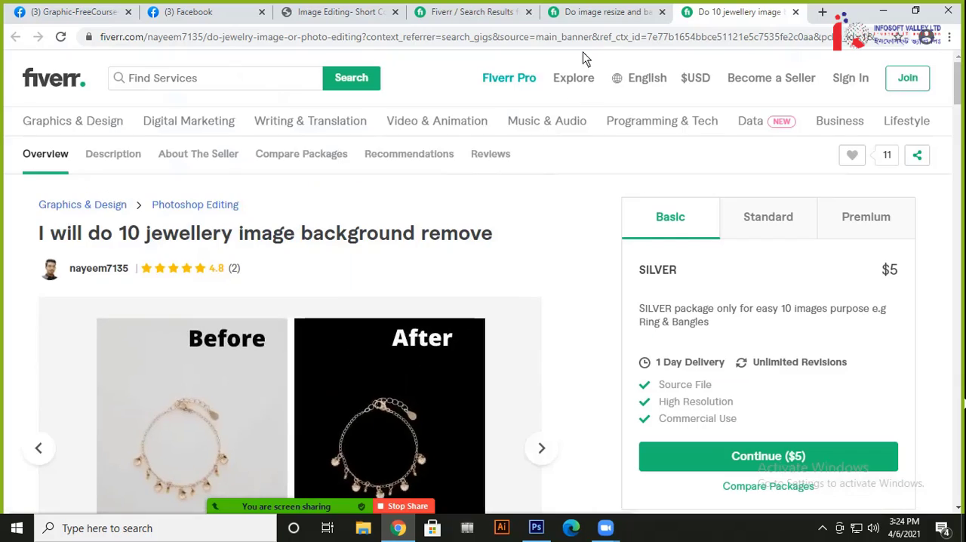
Browse the Fiverr search results for "image background remove" to examine the offered gigs and their starting prices
{"action": "left_click", "coordinate": [600, 12]}
{"action": "left_click", "coordinate": [476, 12]}
{"action": "scroll", "coordinate": [445, 257], "scroll_direction": "down", "scroll_amount": 9}
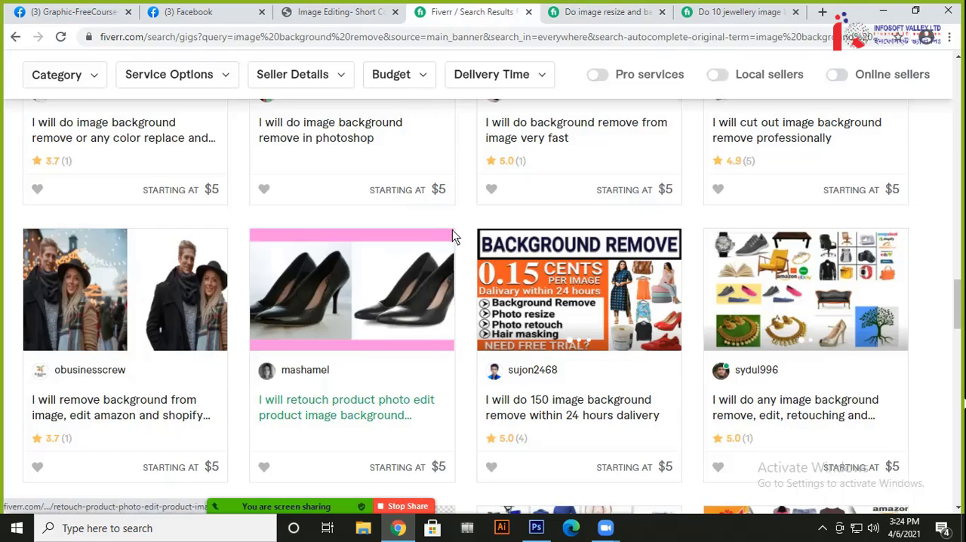
{"action": "scroll", "coordinate": [334, 340], "scroll_direction": "down", "scroll_amount": 6}
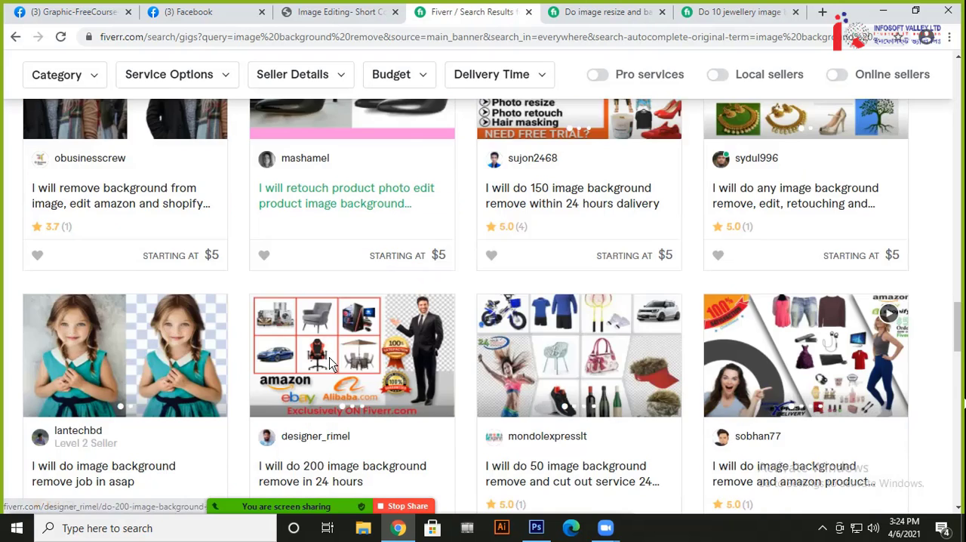
{"action": "scroll", "coordinate": [334, 365], "scroll_direction": "down", "scroll_amount": 3}
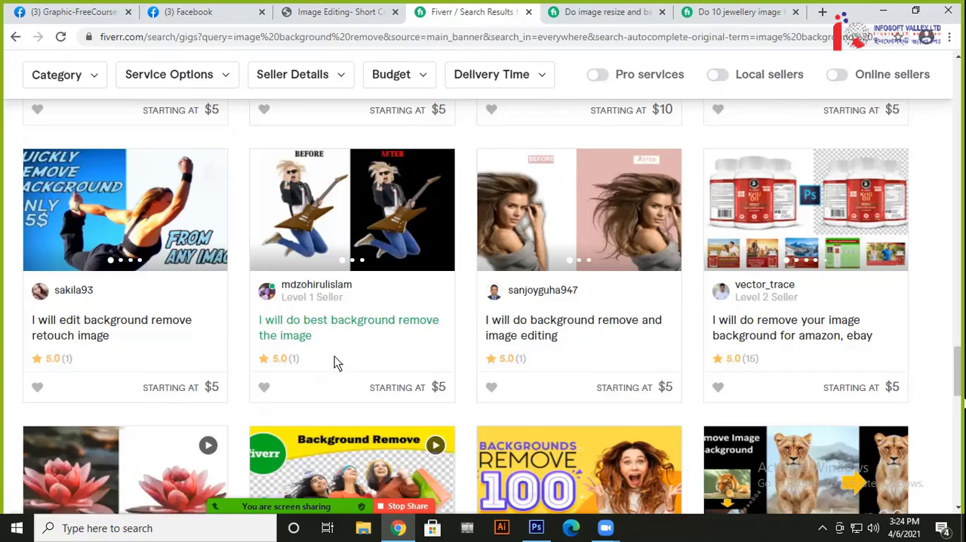
{"action": "scroll", "coordinate": [408, 324], "scroll_direction": "down", "scroll_amount": 1}
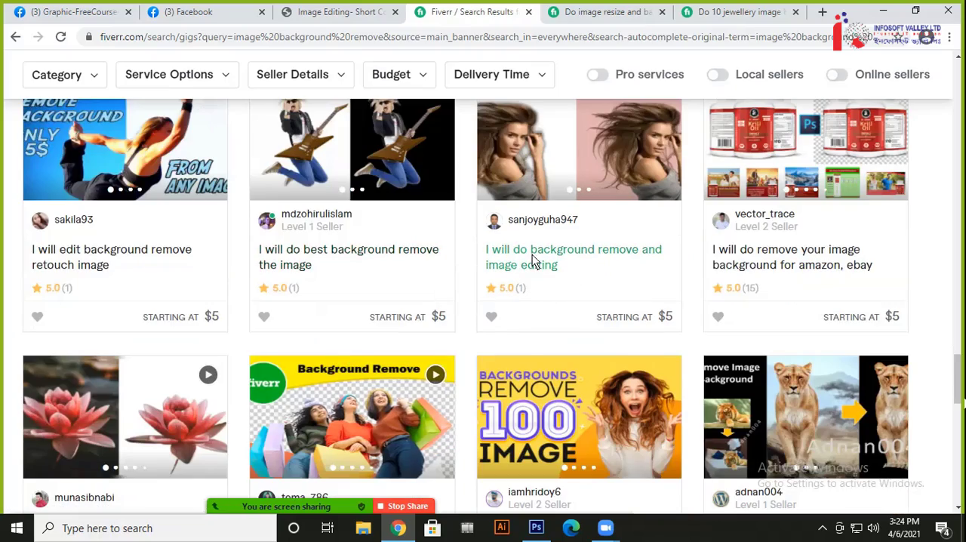
{"action": "scroll", "coordinate": [456, 300], "scroll_direction": "up", "scroll_amount": 5}
{"action": "scroll", "coordinate": [456, 300], "scroll_direction": "up", "scroll_amount": 15}
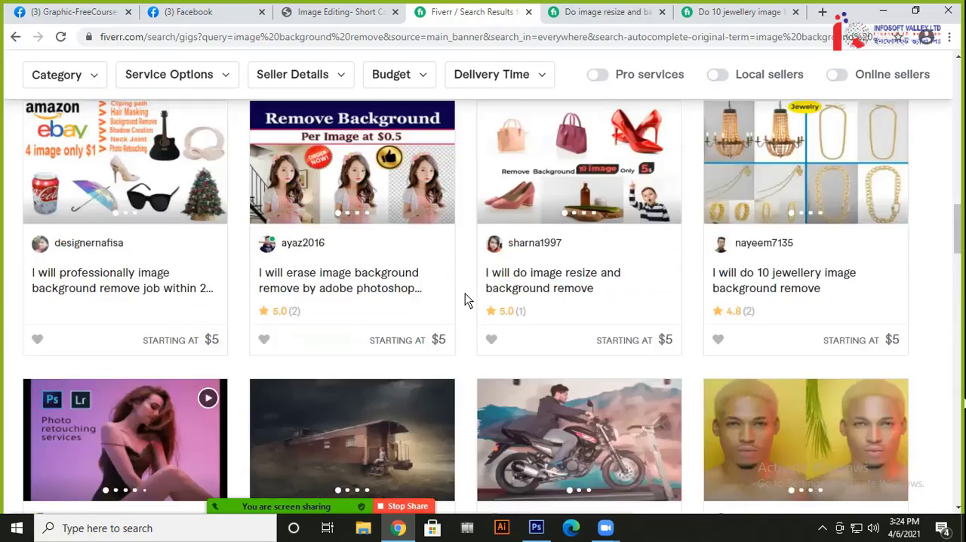
{"action": "scroll", "coordinate": [465, 294], "scroll_direction": "up", "scroll_amount": 4}
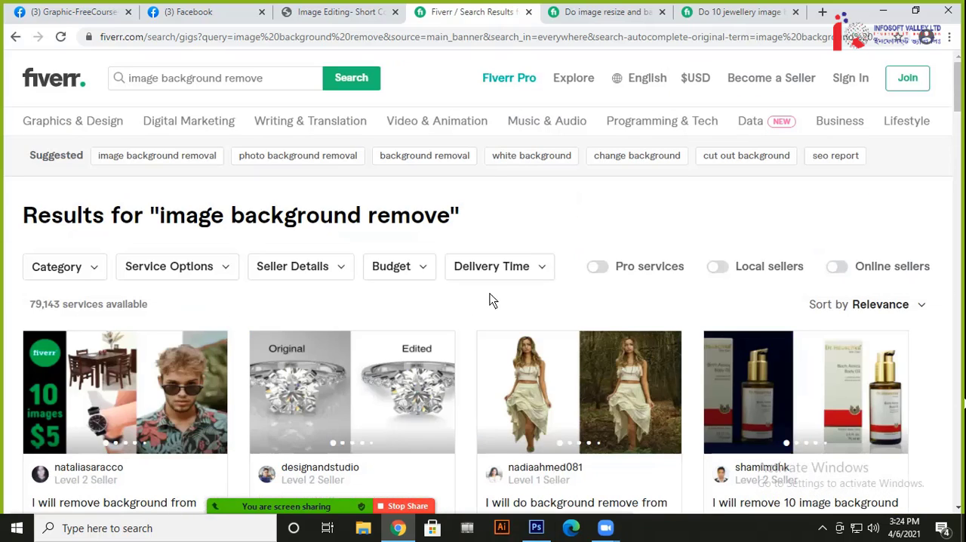
Switch briefly to Photoshop, and return to the black compass keychain photo on Facebook in Chrome
{"action": "left_click", "coordinate": [535, 530]}
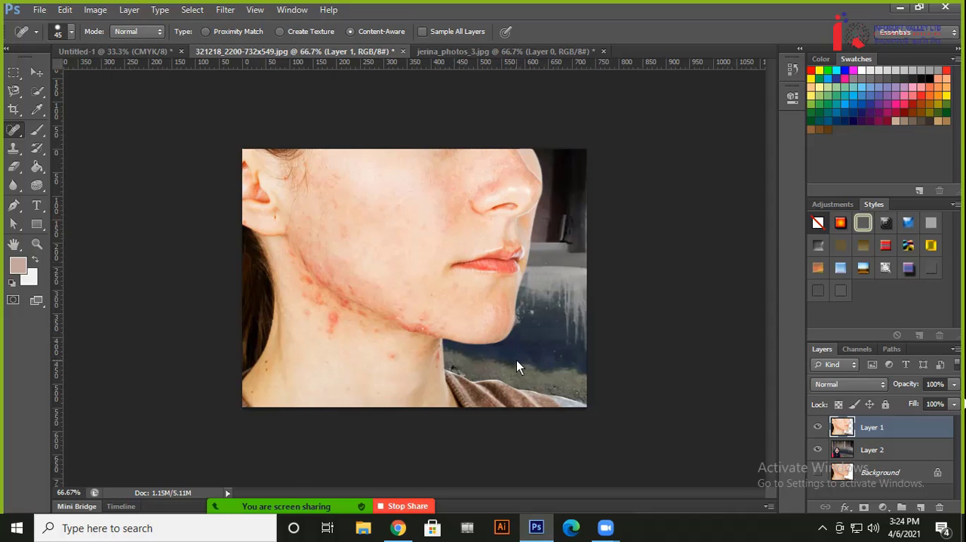
{"action": "left_click", "coordinate": [398, 527]}
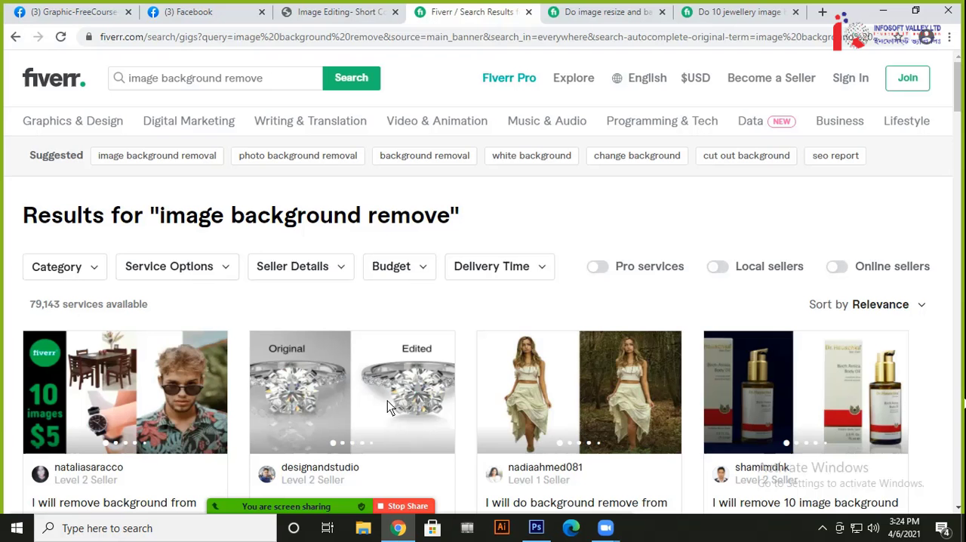
{"action": "left_click", "coordinate": [203, 12]}
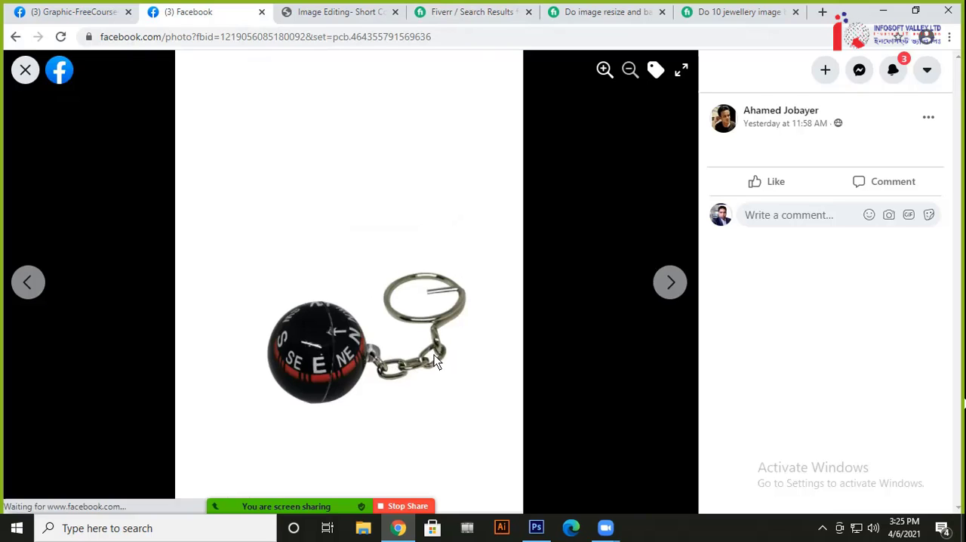
Browse the Facebook product photos through the wooden toy trucks to the red compass keychain, switching briefly to Photoshop and back to Chrome
{"action": "key", "text": "Right"}
{"action": "key", "text": "Right"}
{"action": "key", "text": "Right"}
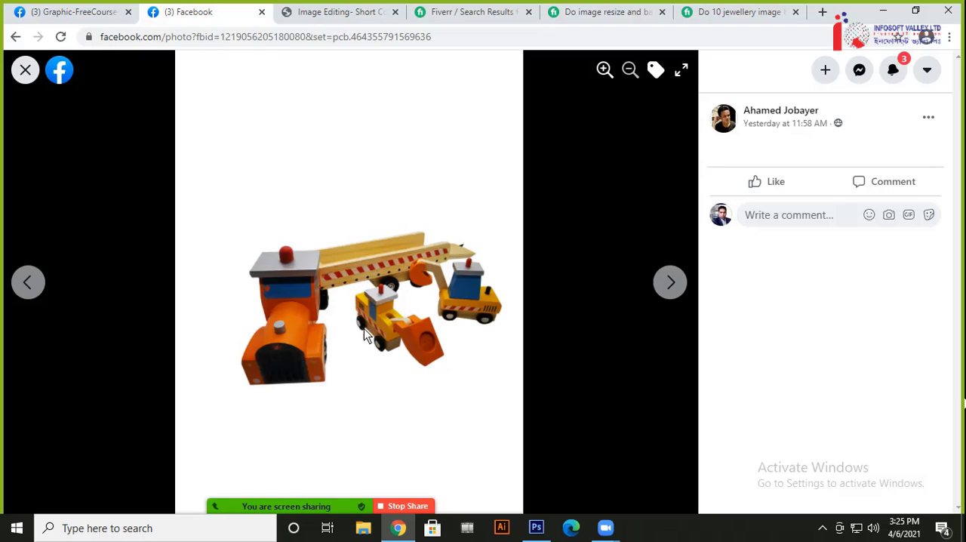
{"action": "key", "text": "Right"}
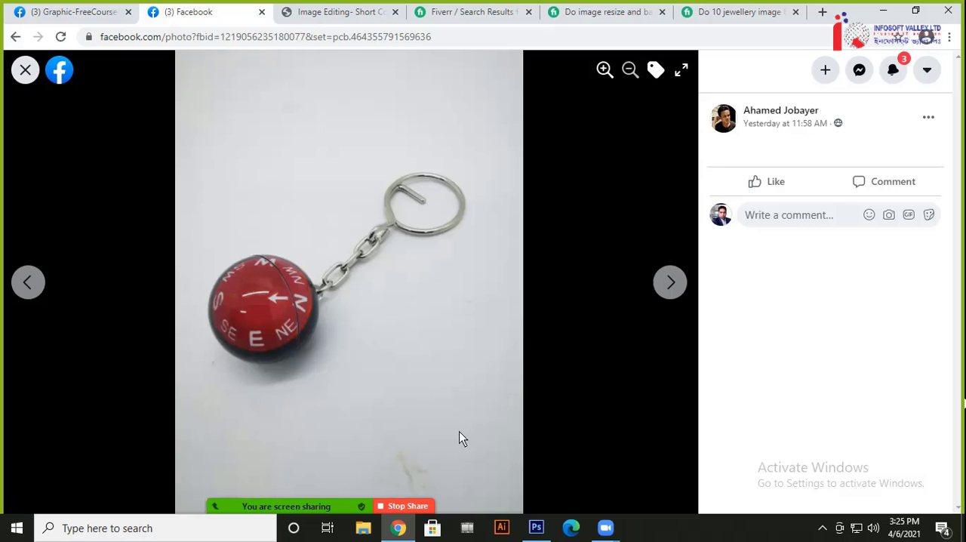
{"action": "left_click", "coordinate": [536, 528]}
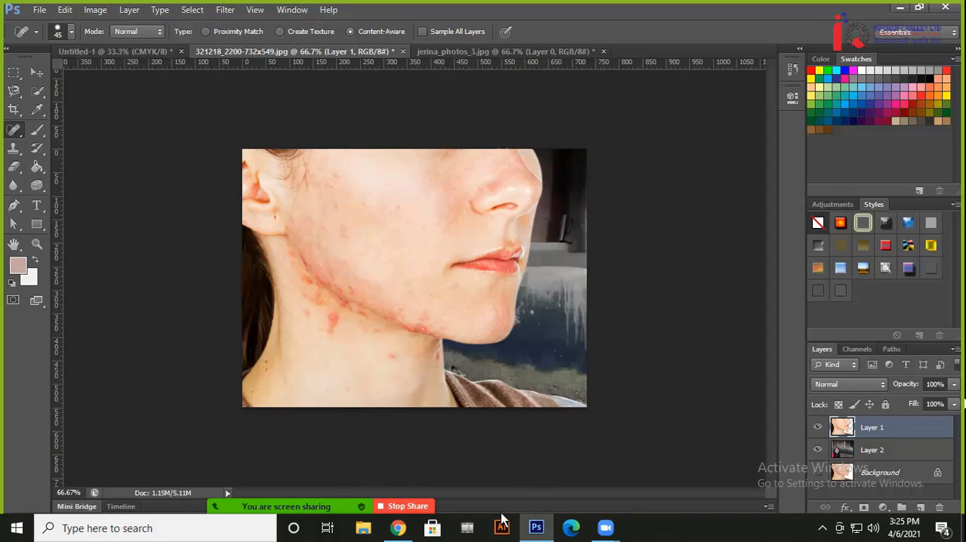
{"action": "left_click", "coordinate": [398, 528]}
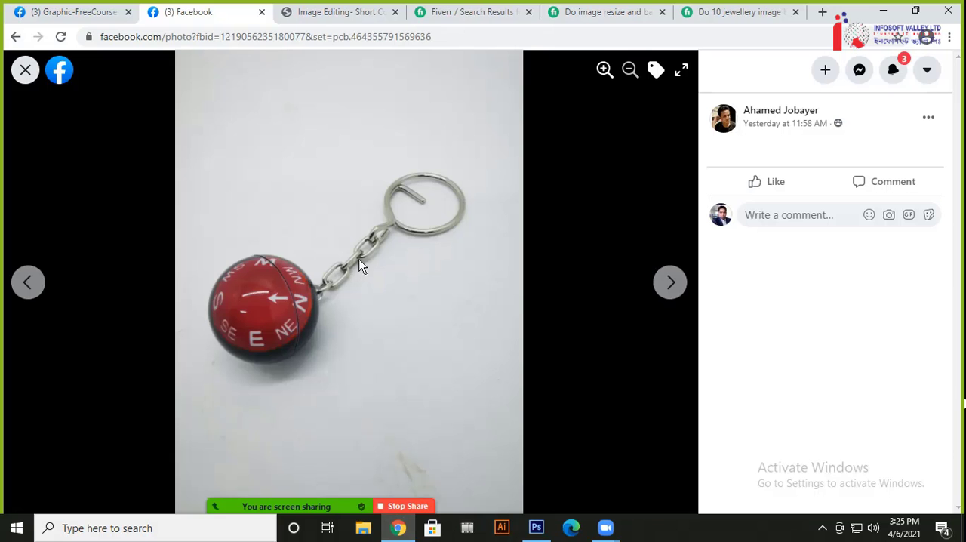
Compare the gold massage roller and the Day & Night block toy photos on their original backgrounds with the versions on white
{"action": "key", "text": "Right"}
{"action": "key", "text": "Right"}
{"action": "key", "text": "Right"}
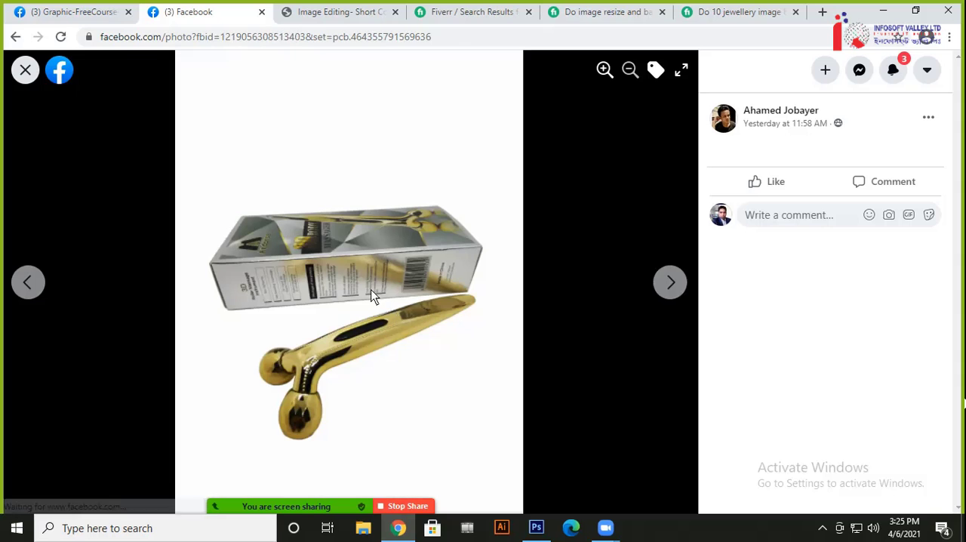
{"action": "key", "text": "Right"}
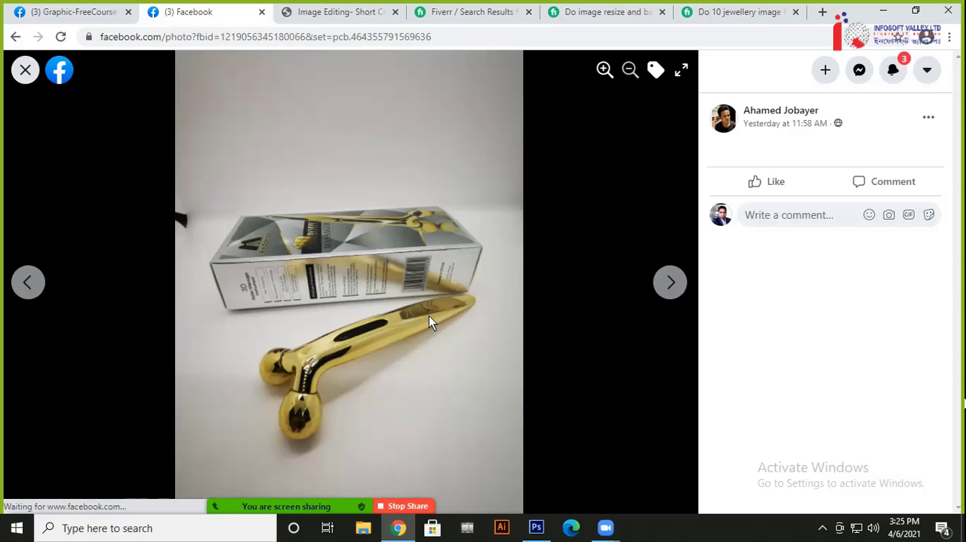
{"action": "key", "text": "Right"}
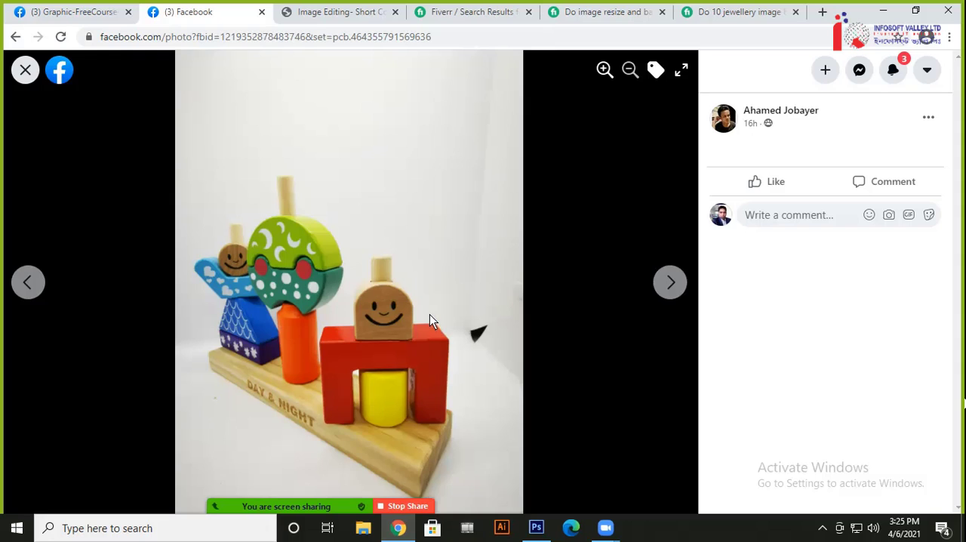
{"action": "key", "text": "Right"}
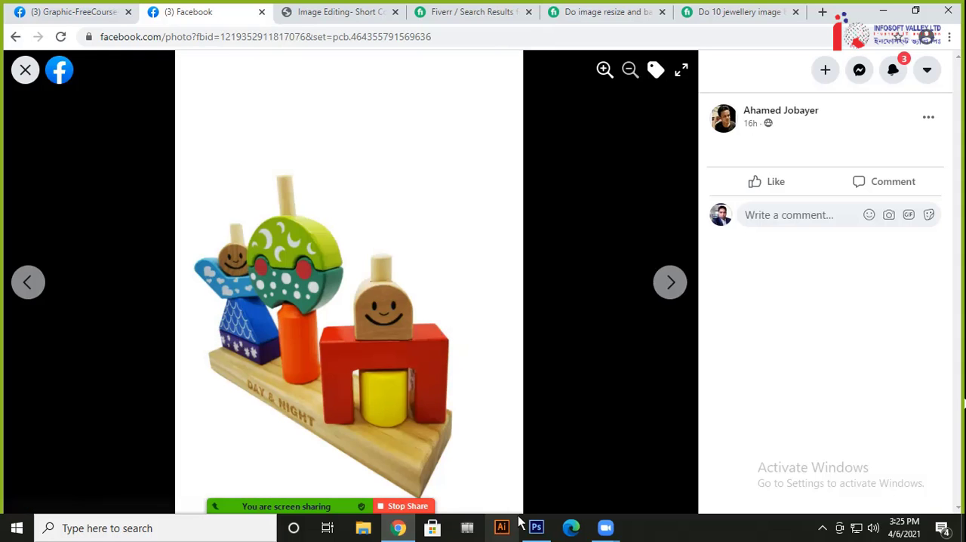
Return to the Fiverr jewellery gig and examine the purple monster pendant sample and the chandelier and necklace collage
{"action": "left_click", "coordinate": [740, 12]}
{"action": "scroll", "coordinate": [285, 330], "scroll_direction": "down", "scroll_amount": 2}
{"action": "scroll", "coordinate": [285, 326], "scroll_direction": "down", "scroll_amount": 1}
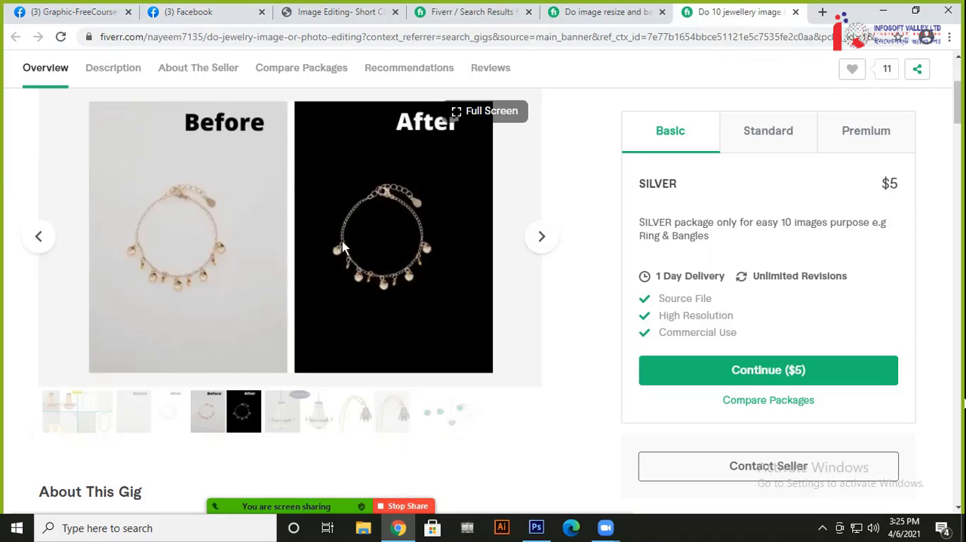
{"action": "left_click", "coordinate": [346, 412]}
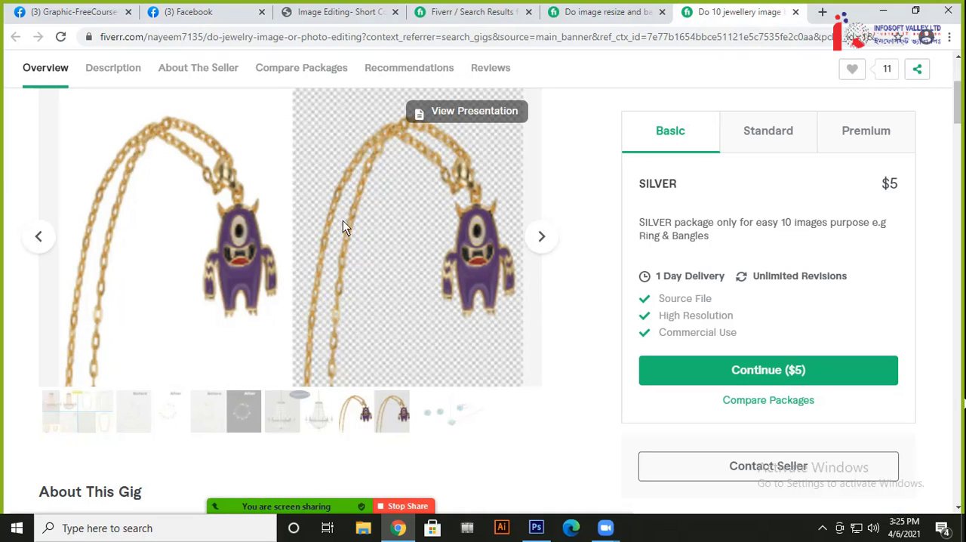
{"action": "left_click", "coordinate": [71, 415]}
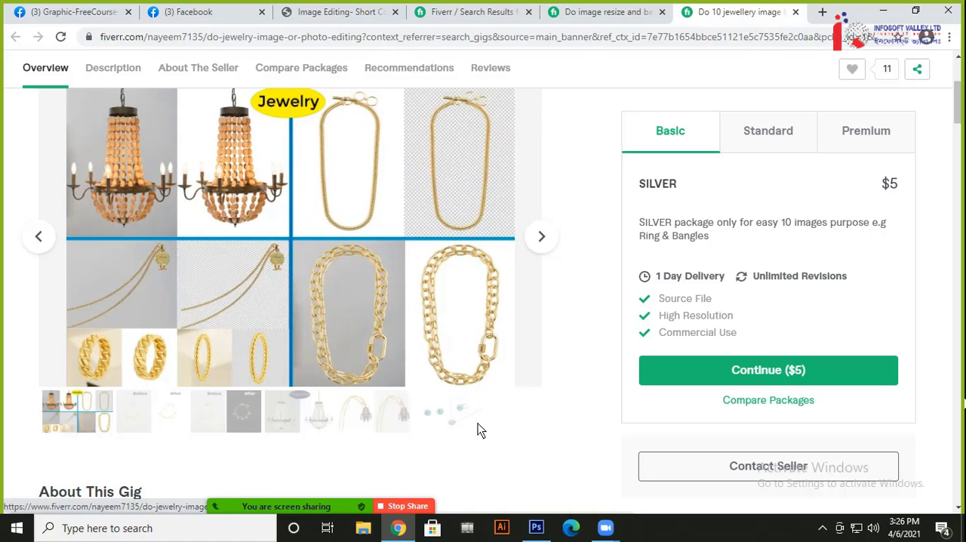
Switch to Photoshop, shift the dark background on Layer 2 slightly down behind the face with the Move tool, and deselect the layer
{"action": "left_click", "coordinate": [536, 527]}
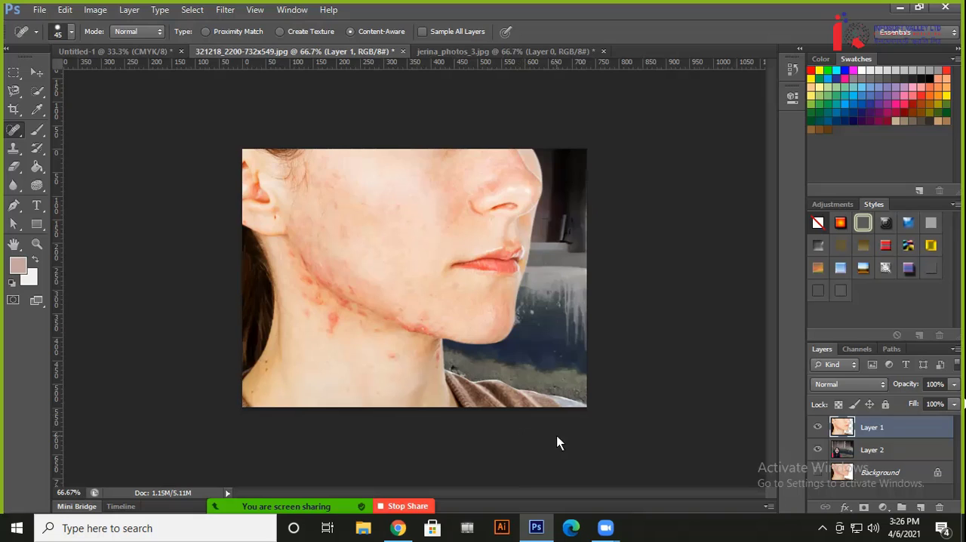
{"action": "left_click", "coordinate": [36, 71]}
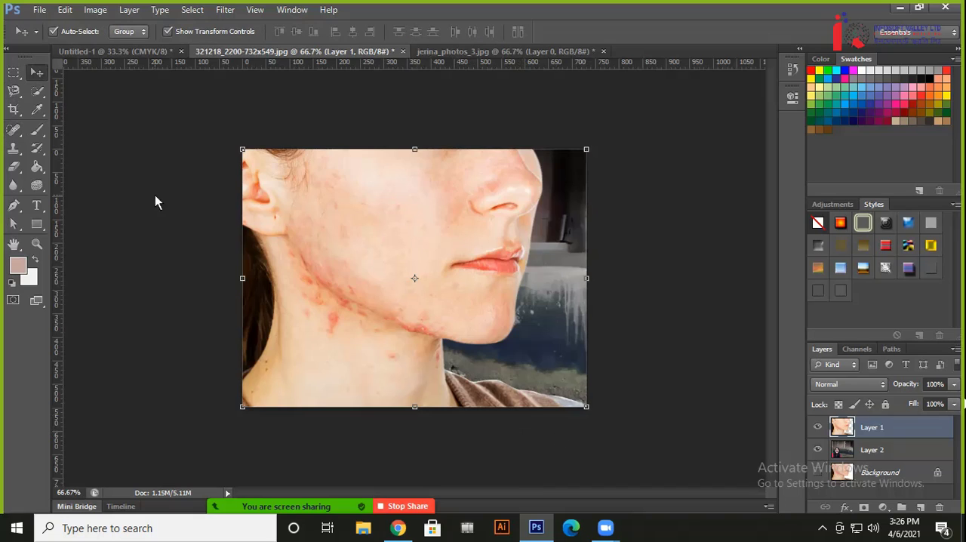
{"action": "left_click", "coordinate": [155, 196]}
{"action": "mouse_move", "coordinate": [572, 310]}
{"action": "left_mouse_down"}
{"action": "mouse_move", "coordinate": [574, 295]}
{"action": "mouse_move", "coordinate": [568, 320]}
{"action": "left_mouse_up"}
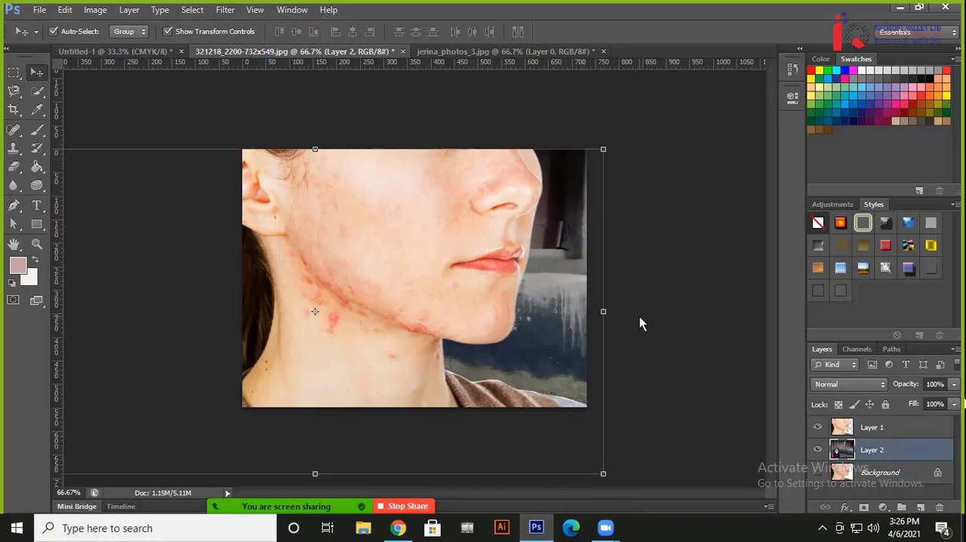
{"action": "left_click", "coordinate": [640, 369]}
Switch to Chrome and review the class outline in the Image Editing- Short Course PDF, from Class No. 05 to Class No. 12
{"action": "left_click", "coordinate": [398, 528]}
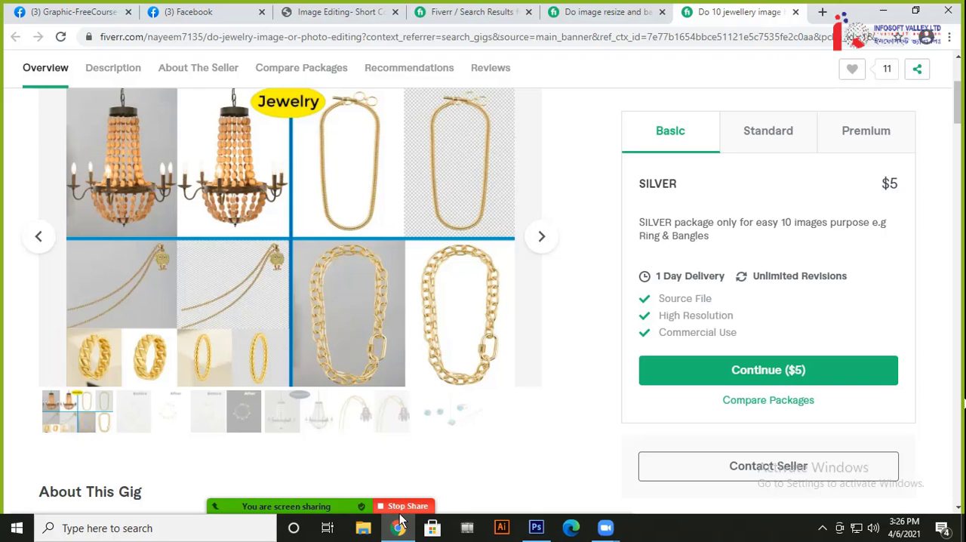
{"action": "left_click", "coordinate": [370, 12]}
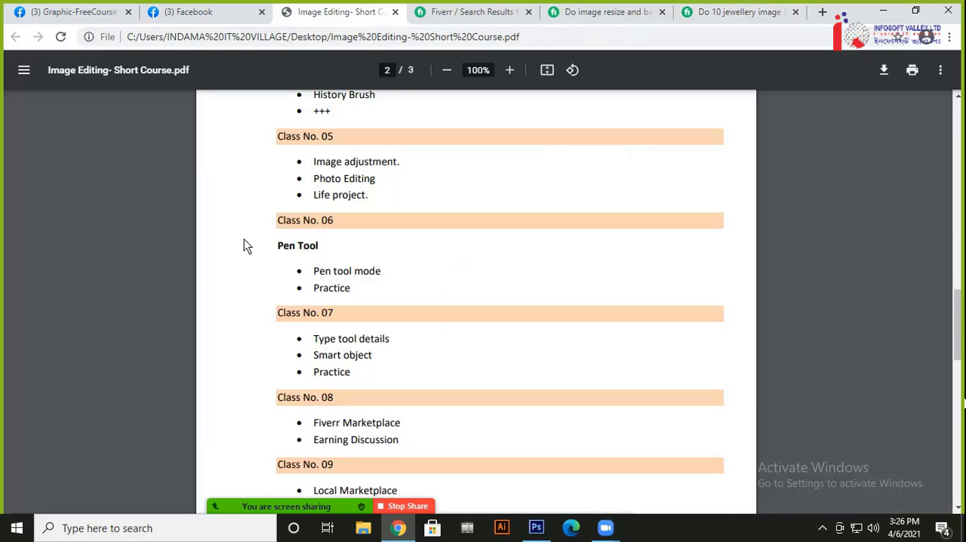
{"action": "scroll", "coordinate": [306, 249], "scroll_direction": "down", "scroll_amount": 10}
{"action": "scroll", "coordinate": [309, 252], "scroll_direction": "up", "scroll_amount": 4}
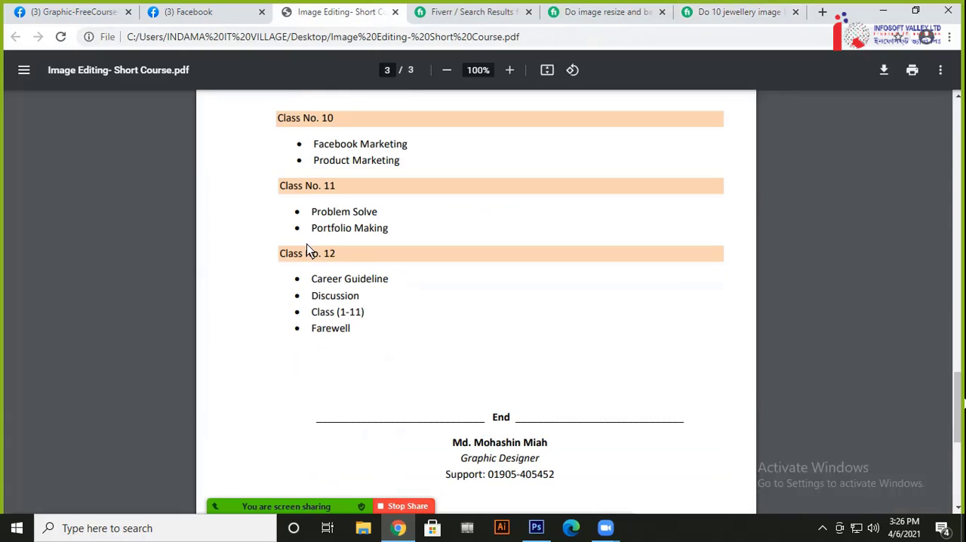
{"action": "scroll", "coordinate": [365, 283], "scroll_direction": "up", "scroll_amount": 5}
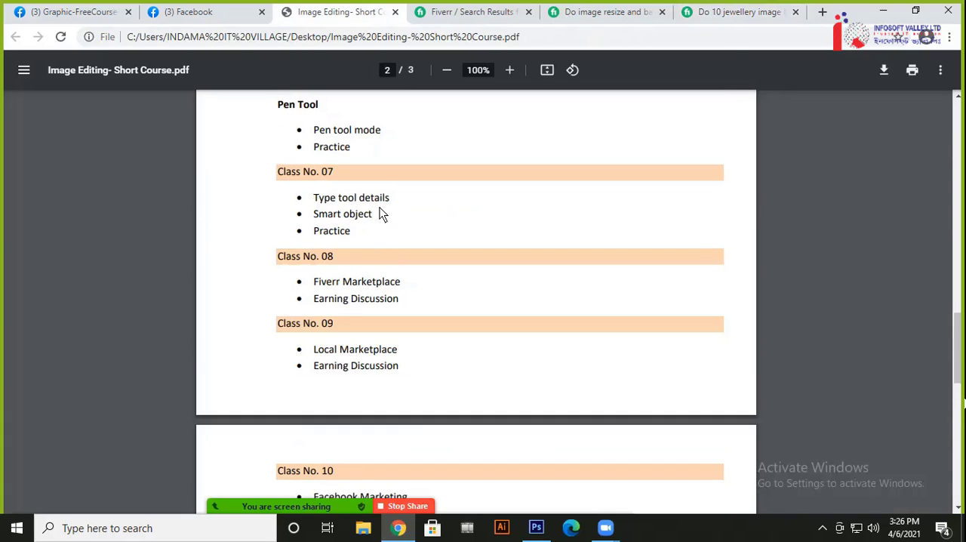
Highlight the "Pen tool mode" and "Practice" topics under Class No. 06 in the course PDF, and clear the highlight
{"action": "left_click_drag", "start_coordinate": [358, 157], "coordinate": [315, 130]}
{"action": "scroll", "coordinate": [347, 159], "scroll_direction": "up", "scroll_amount": 2}
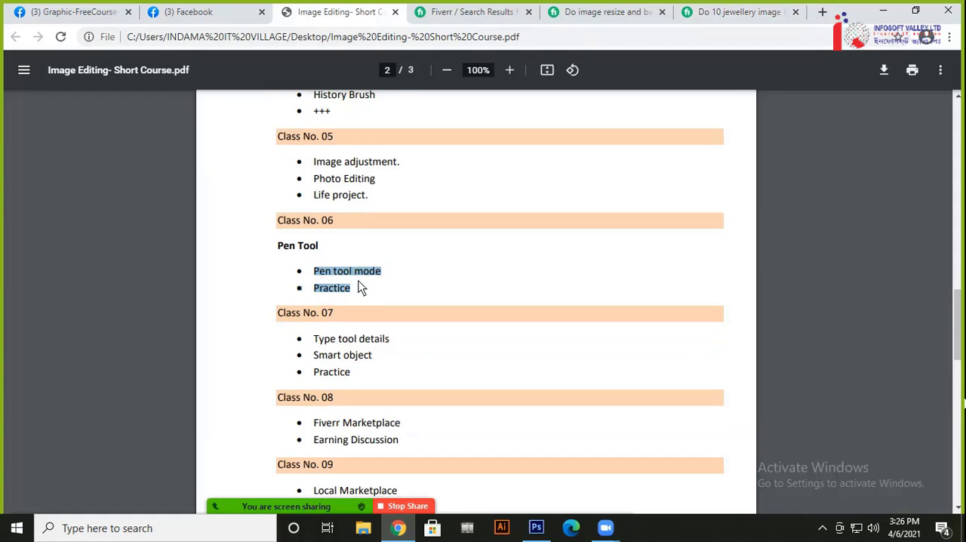
{"action": "left_click", "coordinate": [358, 287]}
{"action": "double_click", "coordinate": [339, 294]}
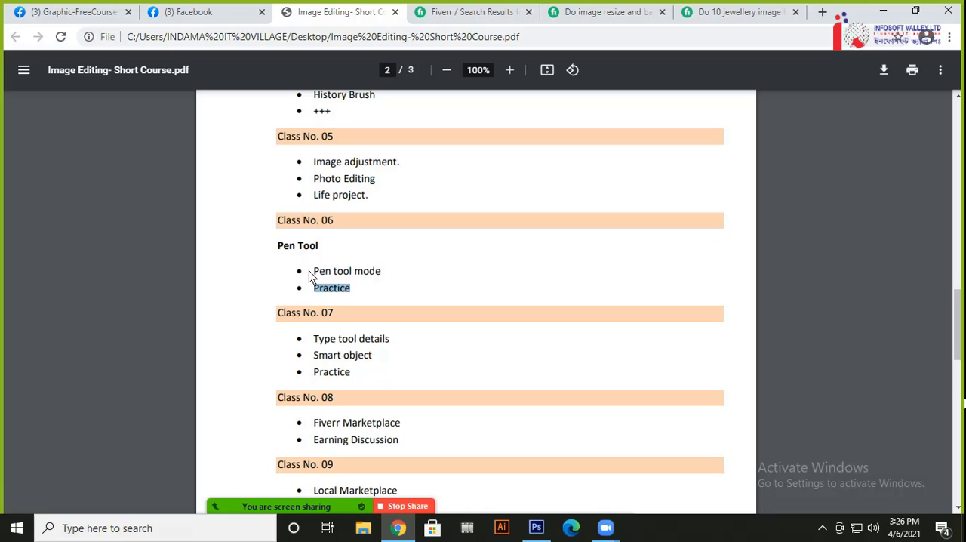
{"action": "left_click_drag", "start_coordinate": [311, 272], "coordinate": [351, 298]}
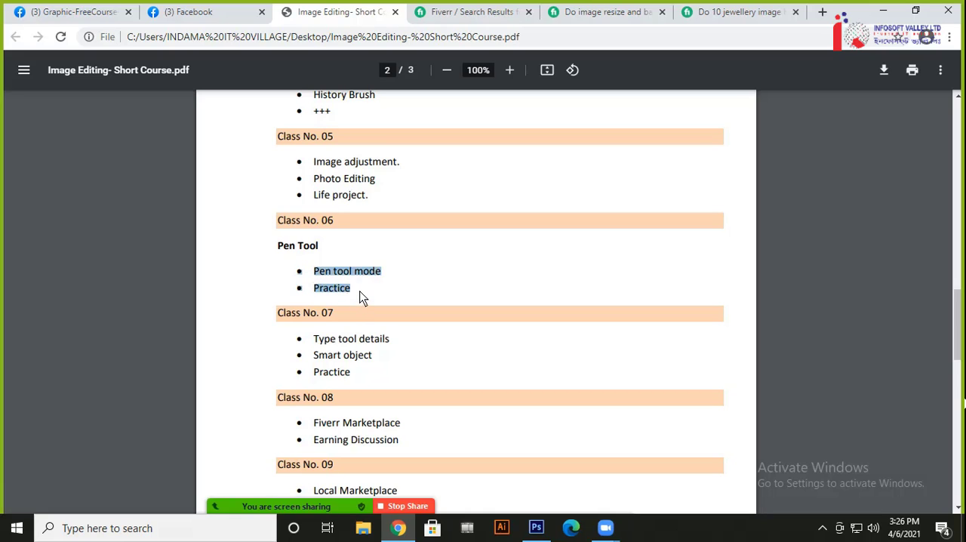
{"action": "left_click", "coordinate": [366, 288]}
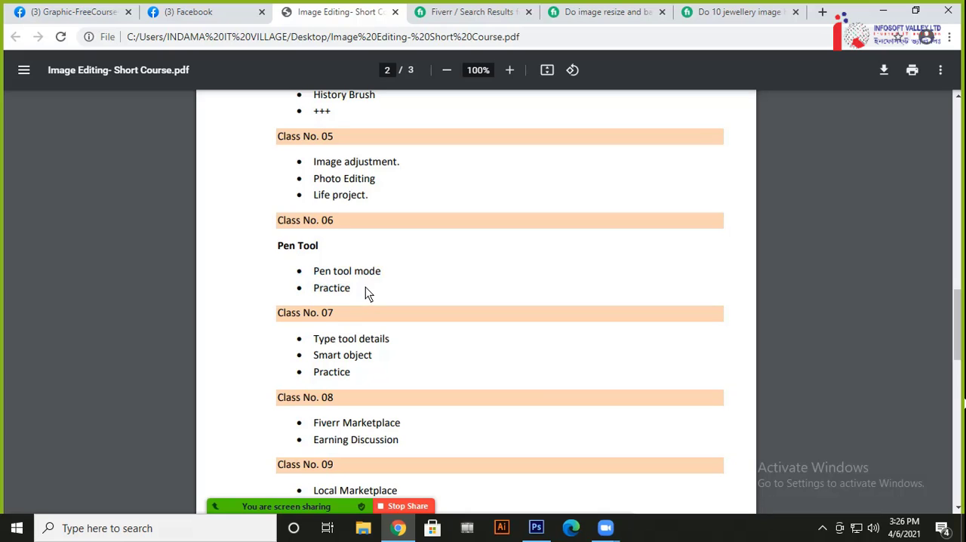
Highlight only the "Pen tool mode" topic under Class No. 06 in the course outline
{"action": "left_click_drag", "start_coordinate": [315, 273], "coordinate": [388, 273]}
{"action": "left_click", "coordinate": [327, 276]}
{"action": "left_click_drag", "start_coordinate": [315, 274], "coordinate": [385, 271]}
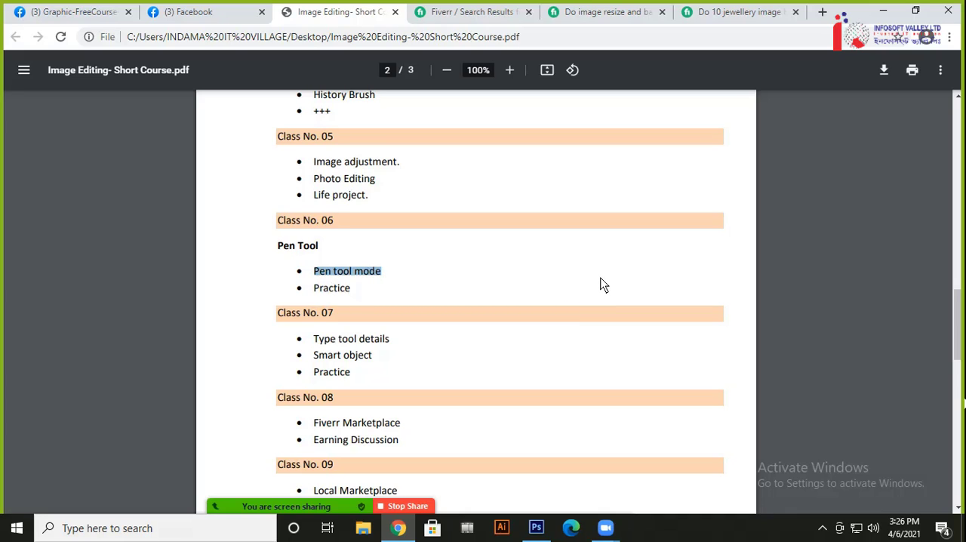
{"action": "left_click", "coordinate": [377, 276]}
{"action": "left_click_drag", "start_coordinate": [367, 272], "coordinate": [312, 277]}
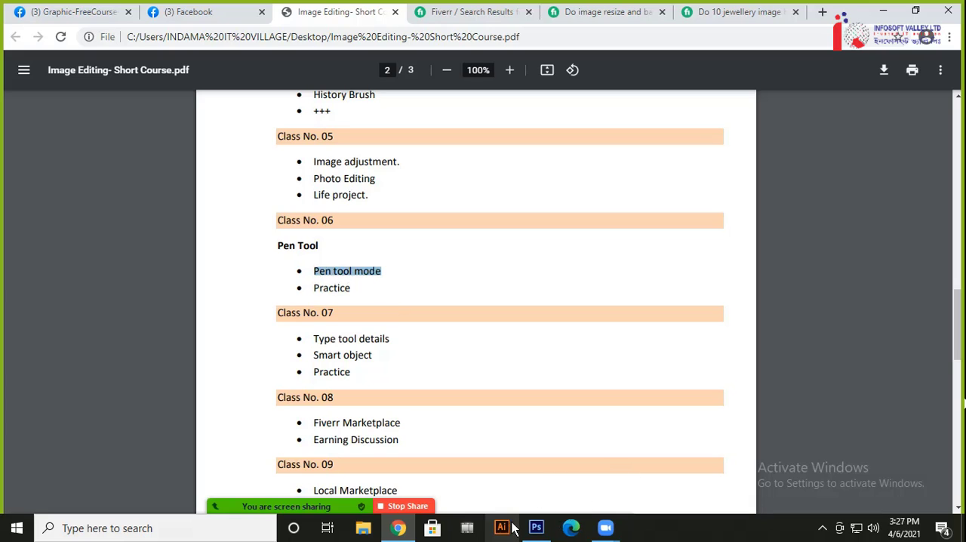
Switch to Photoshop and open tree.jpg from the Desktop as a new document
{"action": "left_click", "coordinate": [543, 536]}
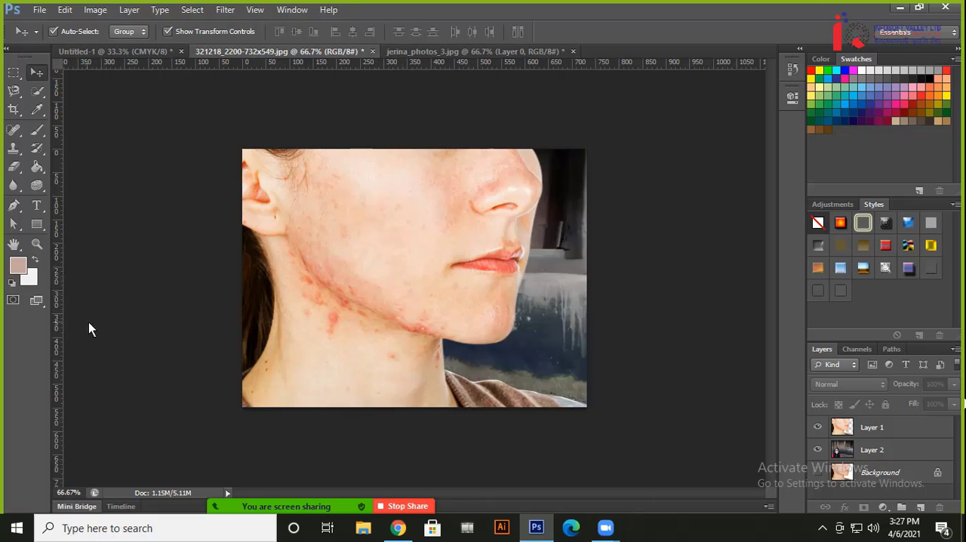
{"action": "key", "text": "ctrl+o"}
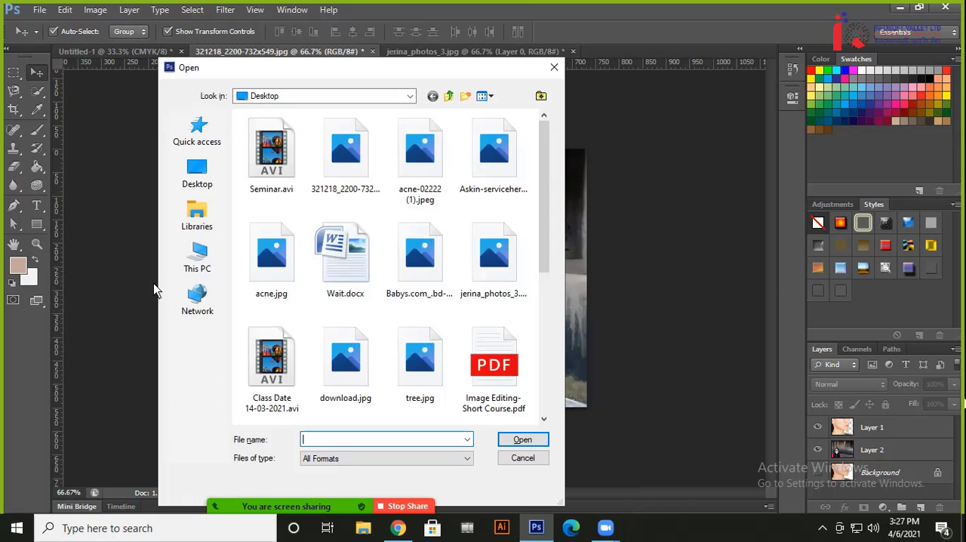
{"action": "left_click", "coordinate": [276, 284]}
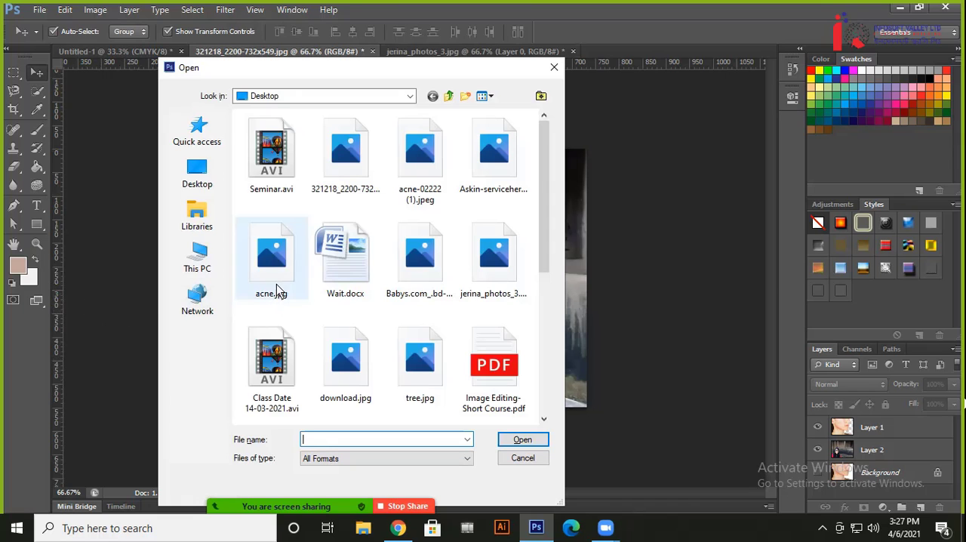
{"action": "left_click", "coordinate": [341, 378]}
{"action": "double_click", "coordinate": [424, 364]}
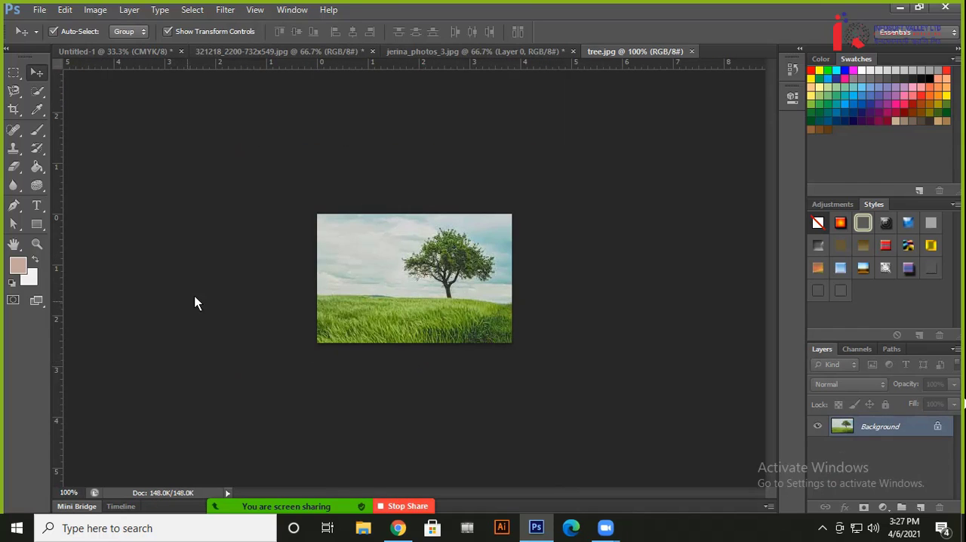
{"action": "key", "text": "ctrl+o"}
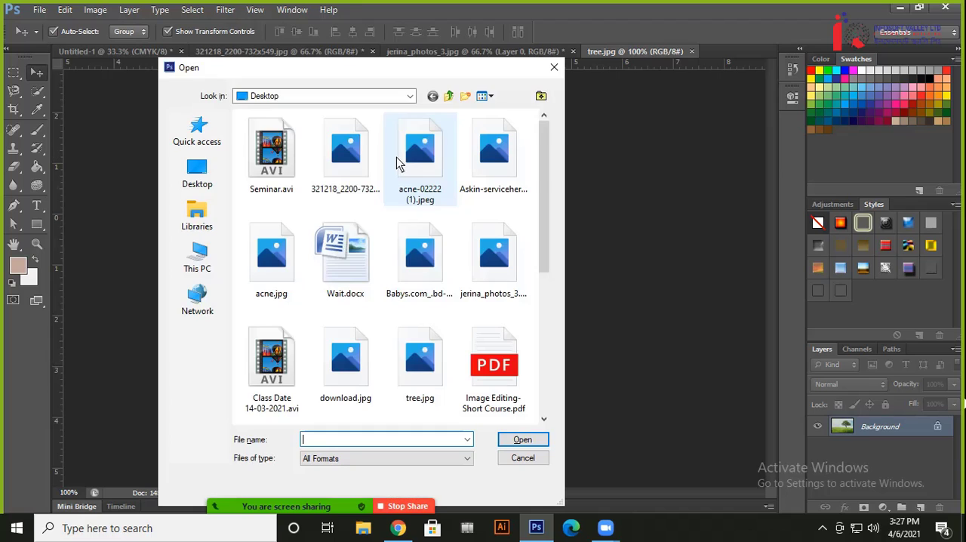
{"action": "key", "text": "Escape"}
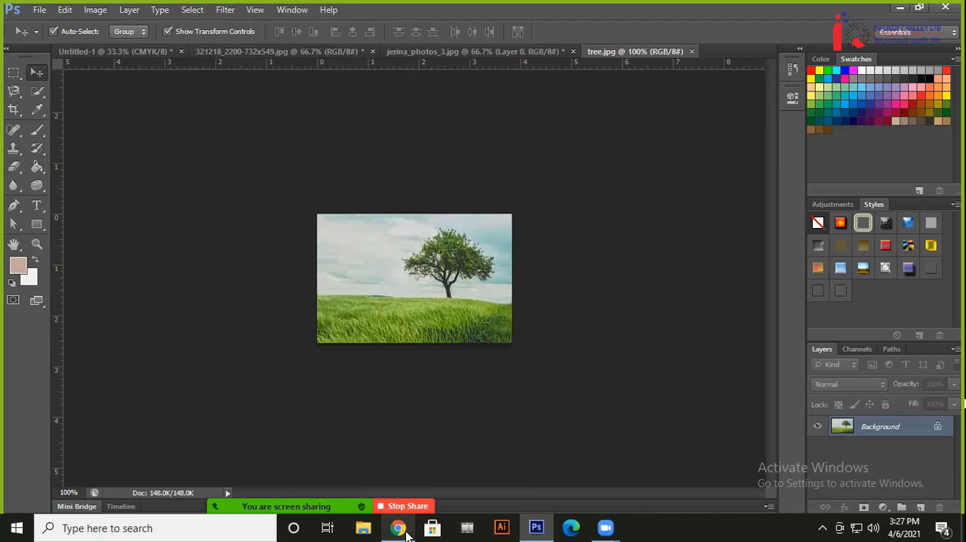
Switch to Chrome and search Google Images for "mango" in a new tab
{"action": "left_click", "coordinate": [398, 528]}
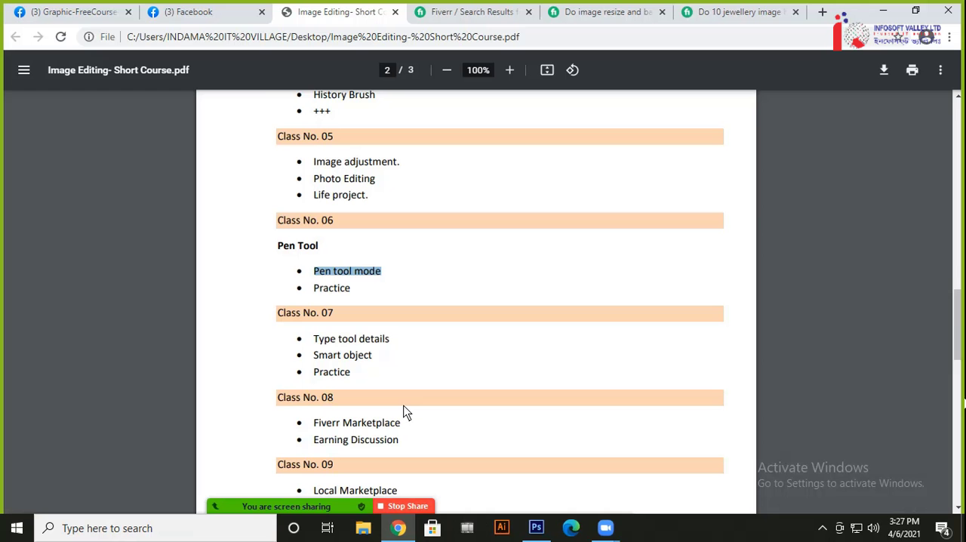
{"action": "left_click", "coordinate": [822, 12]}
{"action": "left_click", "coordinate": [895, 96]}
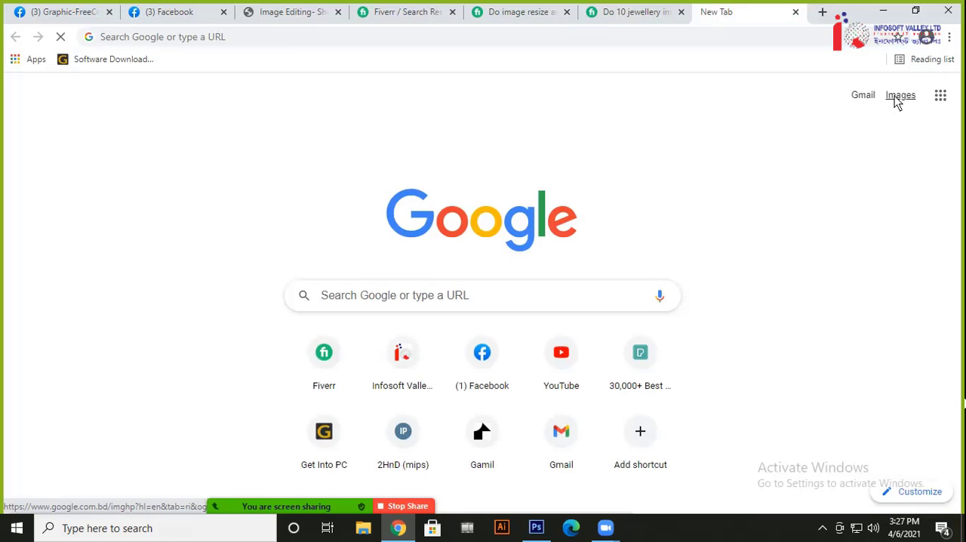
{"action": "type", "text": "ma"}
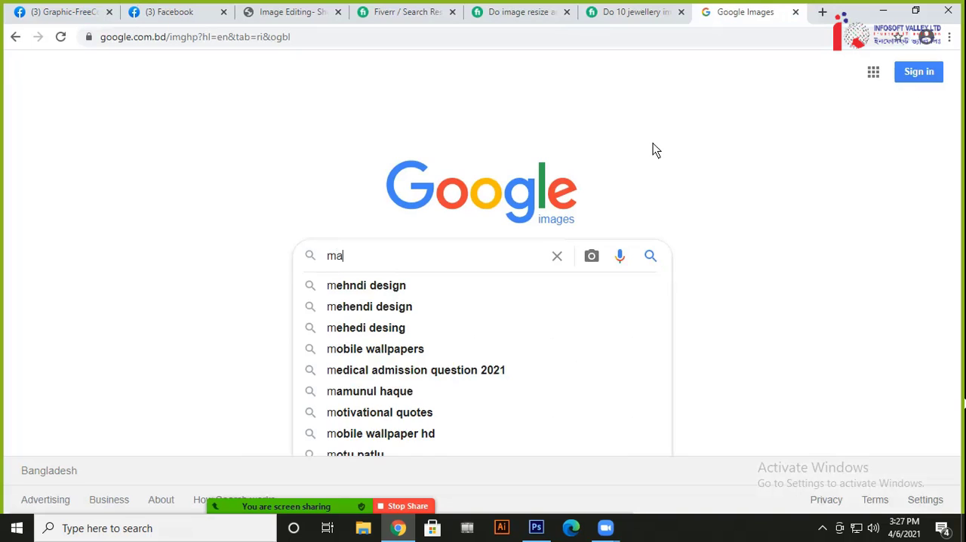
{"action": "type", "text": "ngo"}
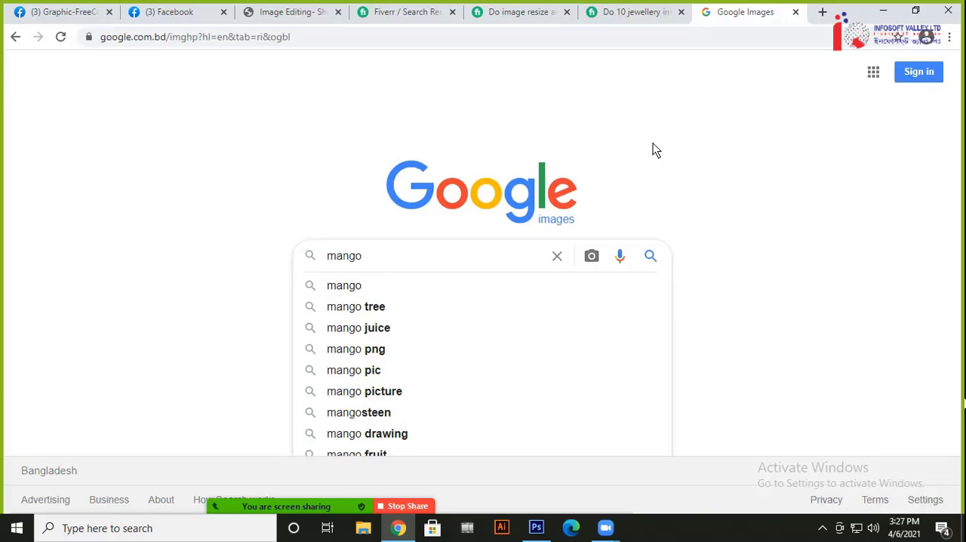
{"action": "key", "text": "Down"}
{"action": "key", "text": "Return"}
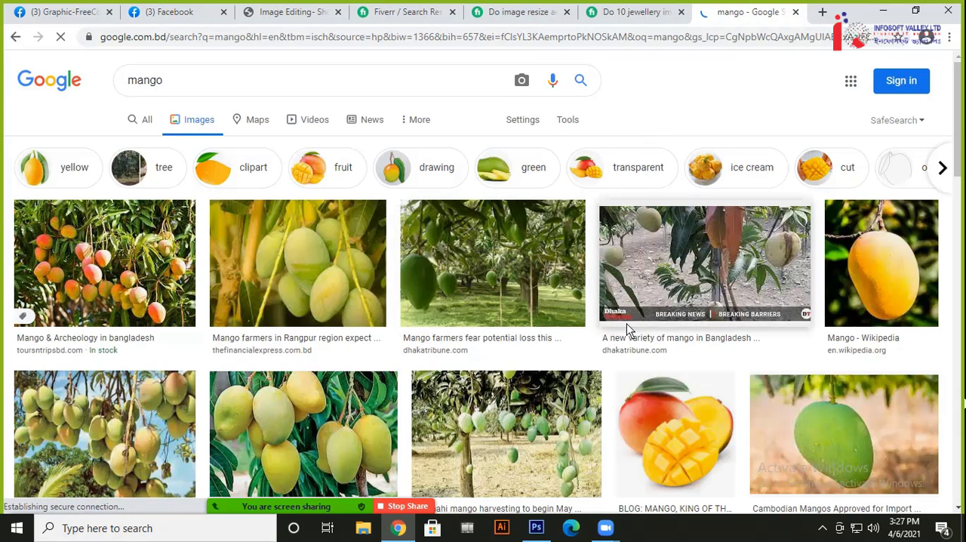
Open the image result of the single green mango from producereport.com in a new browser tab and switch to it
{"action": "scroll", "coordinate": [627, 324], "scroll_direction": "down", "scroll_amount": 2}
{"action": "scroll", "coordinate": [413, 406], "scroll_direction": "down", "scroll_amount": 1}
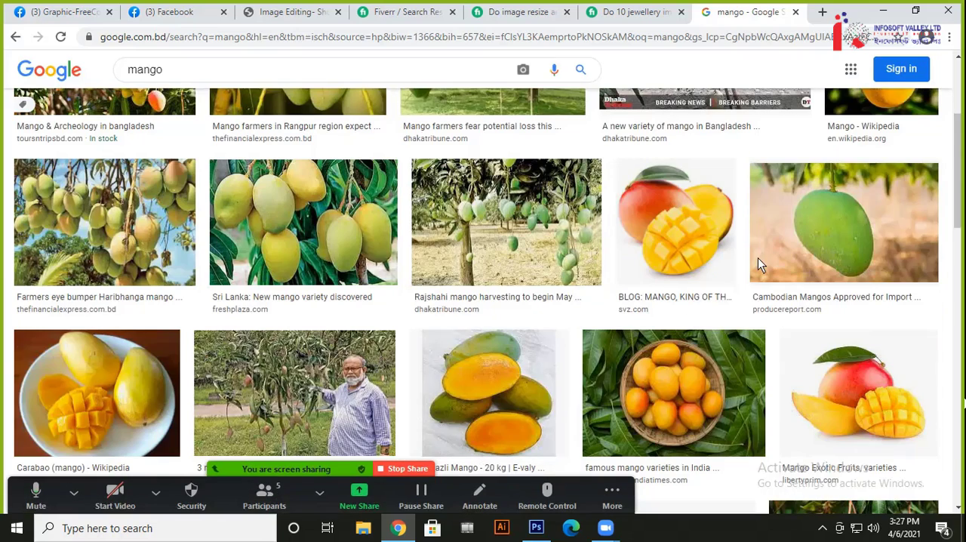
{"action": "right_click", "coordinate": [802, 231]}
{"action": "left_click", "coordinate": [804, 237]}
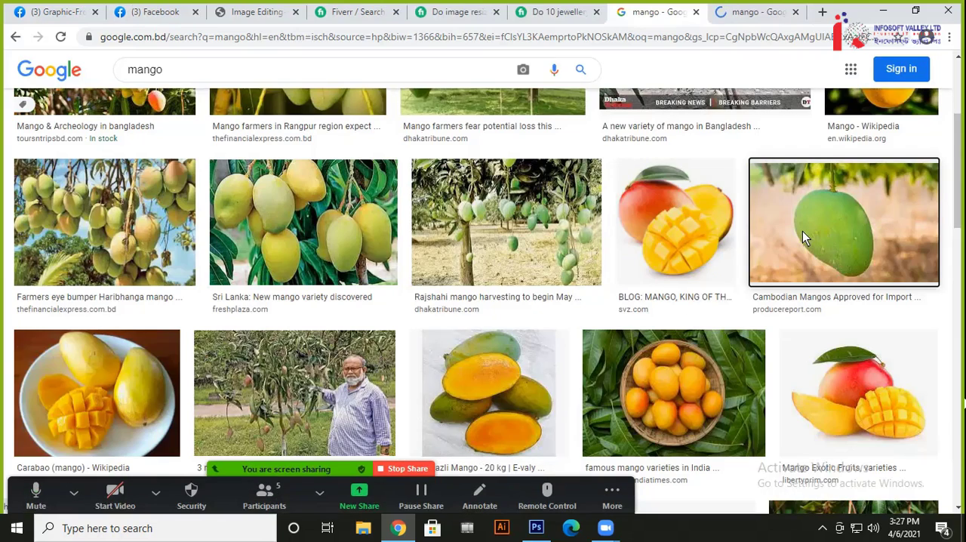
{"action": "left_click", "coordinate": [769, 17]}
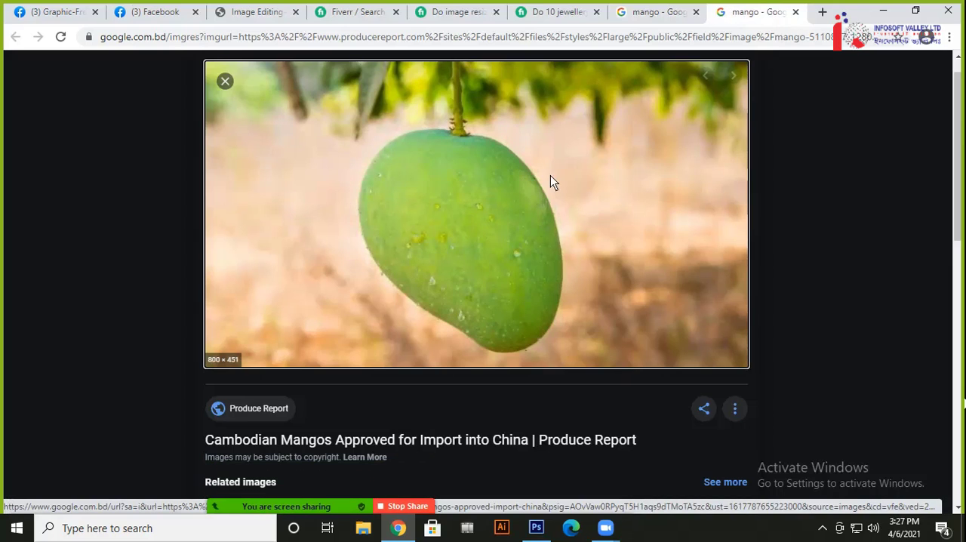
Save the enlarged green mango image to the Desktop as mango-5110837_1280.jpg
{"action": "right_click", "coordinate": [413, 187]}
{"action": "left_click", "coordinate": [450, 340]}
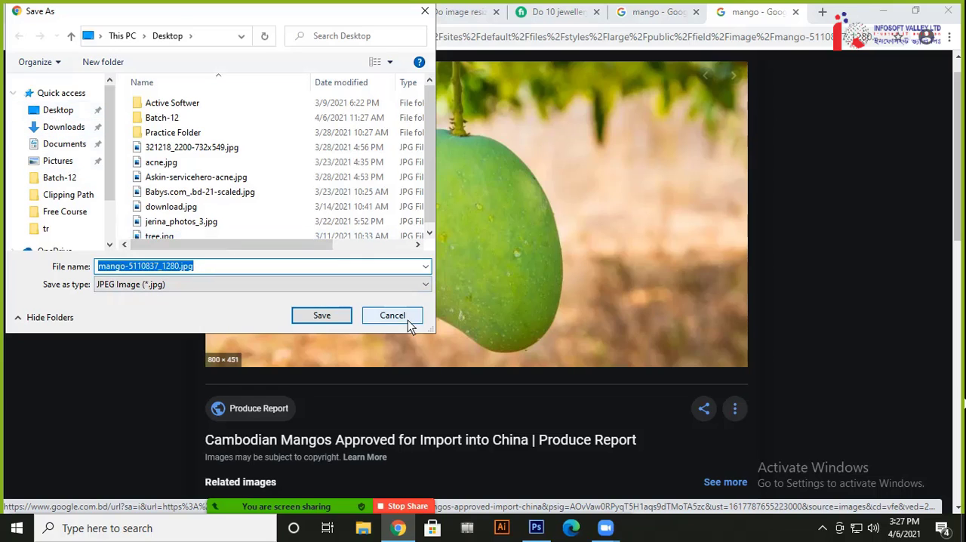
{"action": "left_click", "coordinate": [341, 320]}
Switch to Photoshop and open mango-5110837_1280.jpg from the Desktop as a new document
{"action": "left_click", "coordinate": [537, 527]}
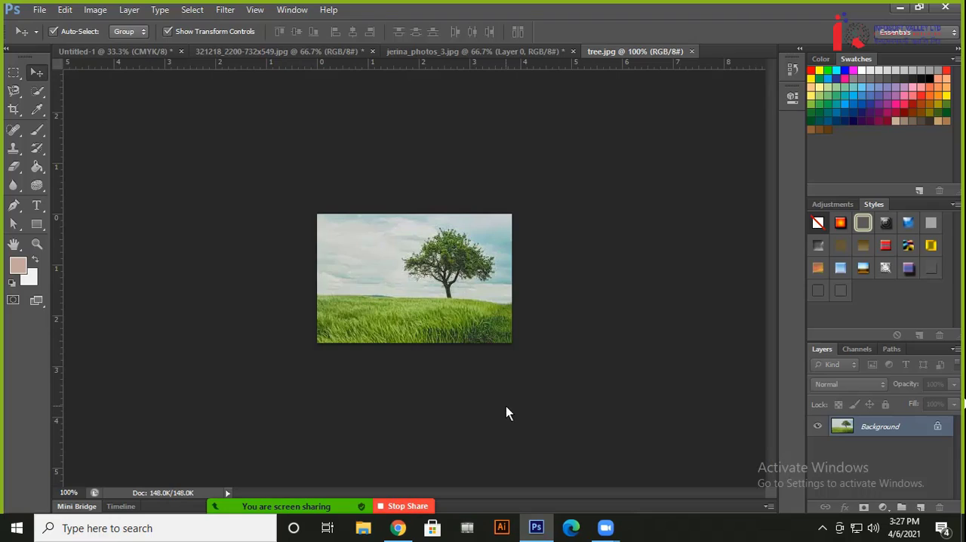
{"action": "key", "text": "ctrl+o"}
{"action": "left_click", "coordinate": [273, 148]}
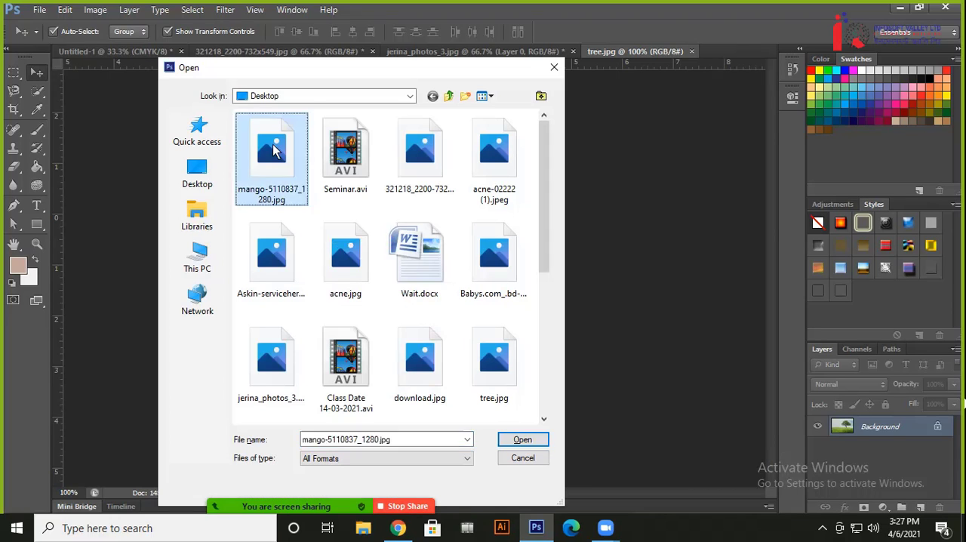
{"action": "double_click", "coordinate": [274, 151]}
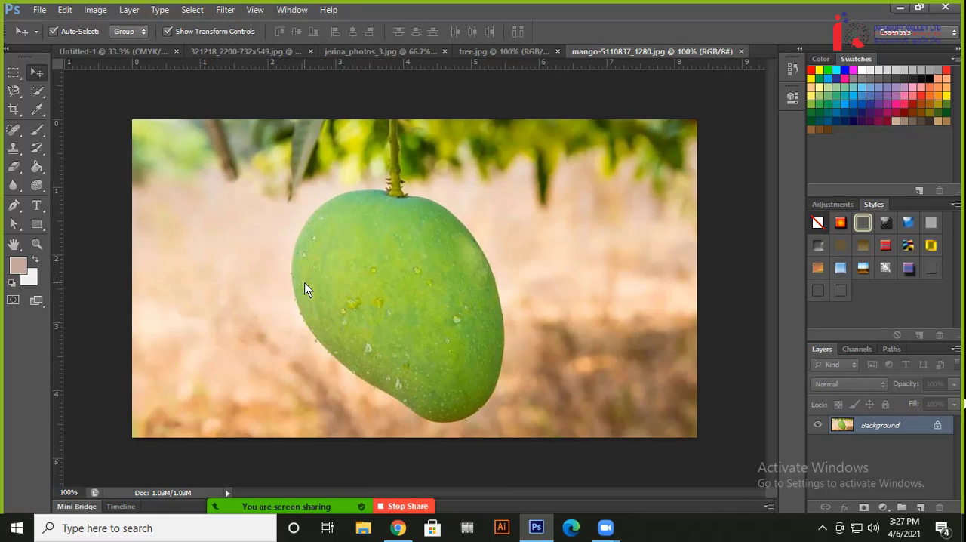
Duplicate the mango's Background layer and hide the original Background
{"action": "key", "text": "ctrl+plus"}
{"action": "key", "text": "ctrl+j"}
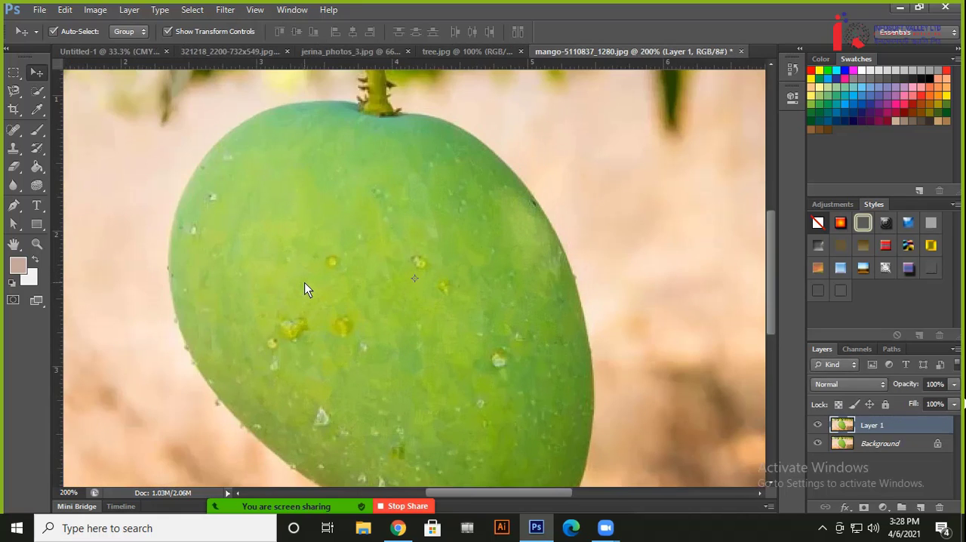
{"action": "left_click", "coordinate": [817, 444]}
Start a Pen tool path on the mango's lower-left edge and curve its first segment around the fruit's bottom tip
{"action": "left_click_drag", "start_coordinate": [460, 359], "coordinate": [415, 210]}
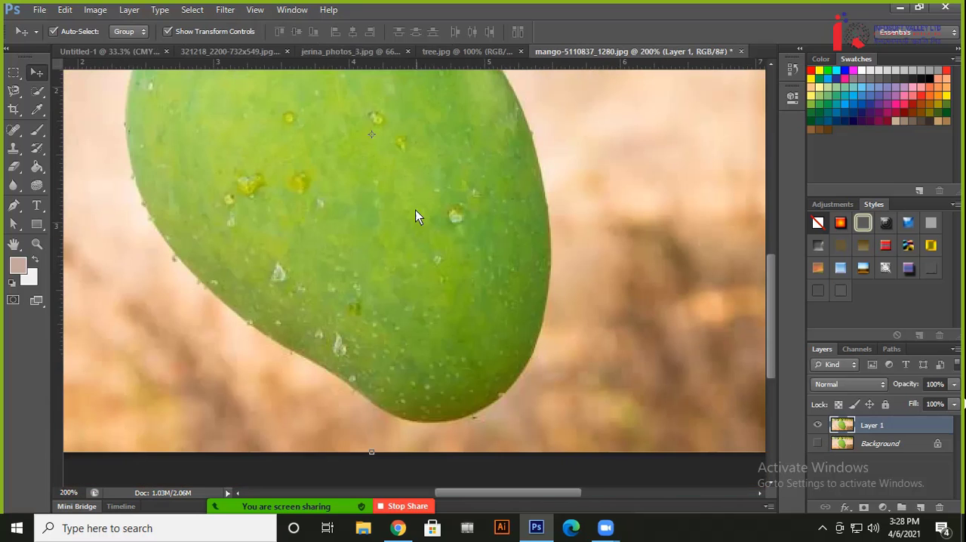
{"action": "key", "text": "ctrl+plus"}
{"action": "key", "text": "ctrl+plus"}
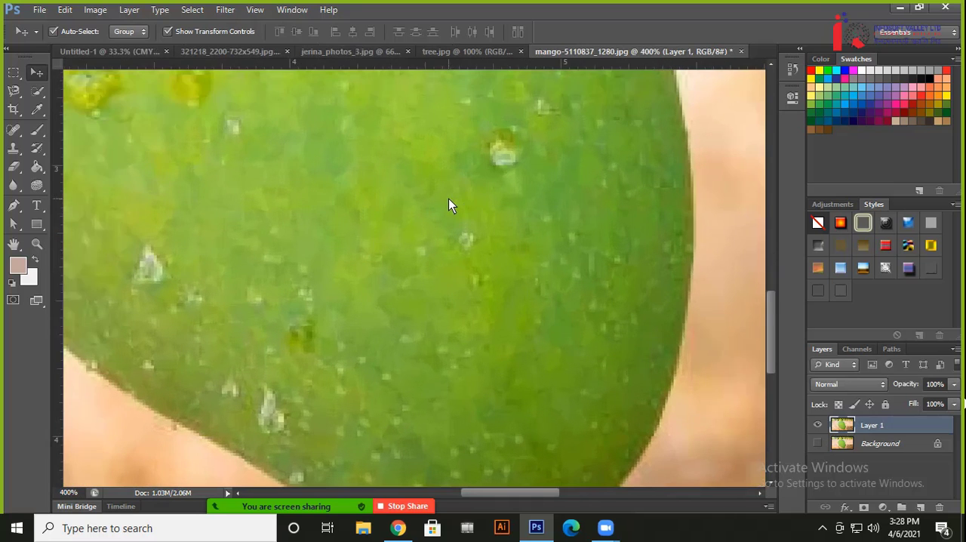
{"action": "left_click_drag", "start_coordinate": [352, 324], "coordinate": [323, 180]}
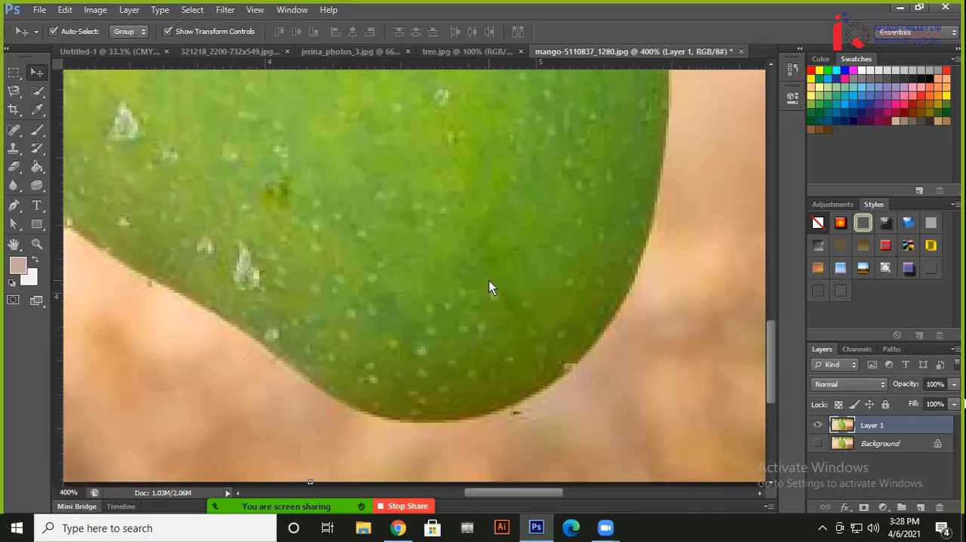
{"action": "left_click_drag", "start_coordinate": [489, 282], "coordinate": [396, 338]}
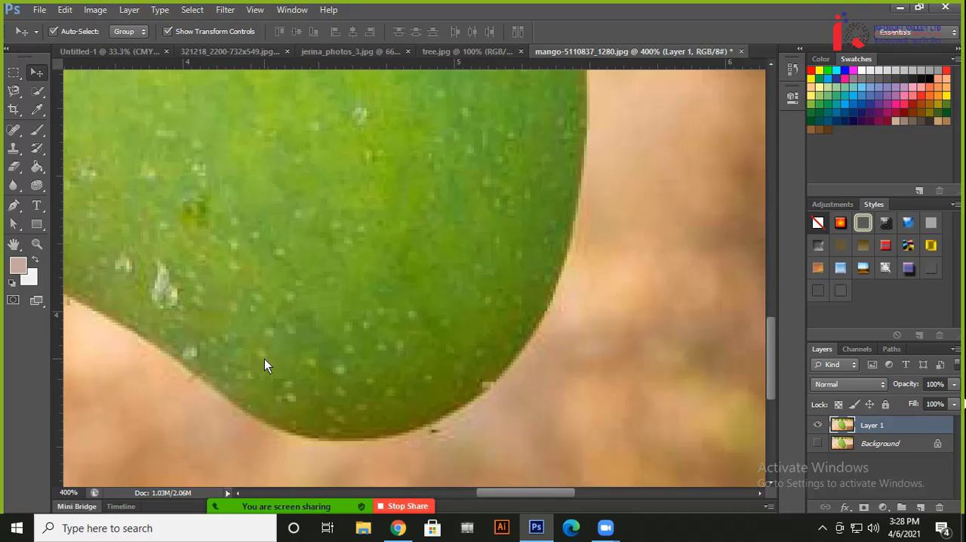
{"action": "key", "text": "ctrl+plus"}
{"action": "key", "text": "ctrl+plus"}
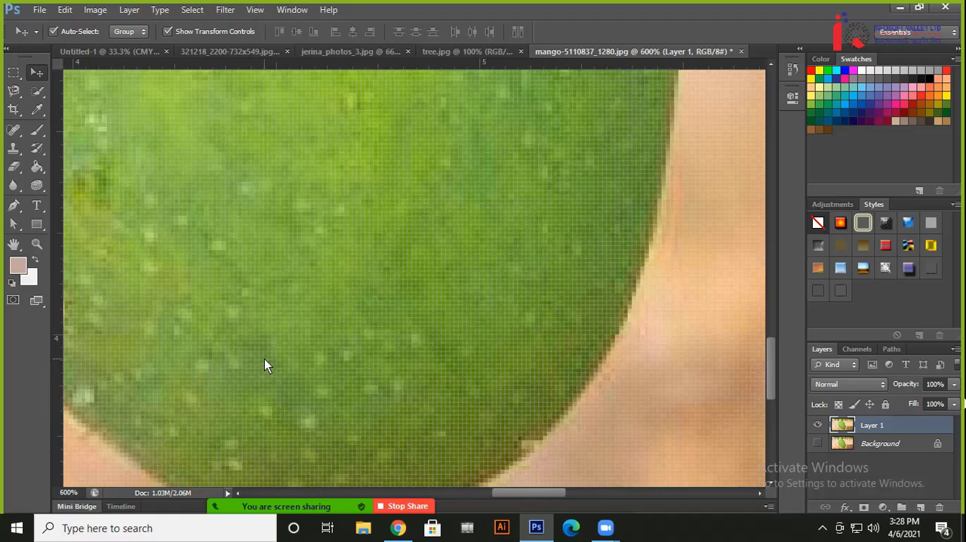
{"action": "key", "text": "ctrl+minus"}
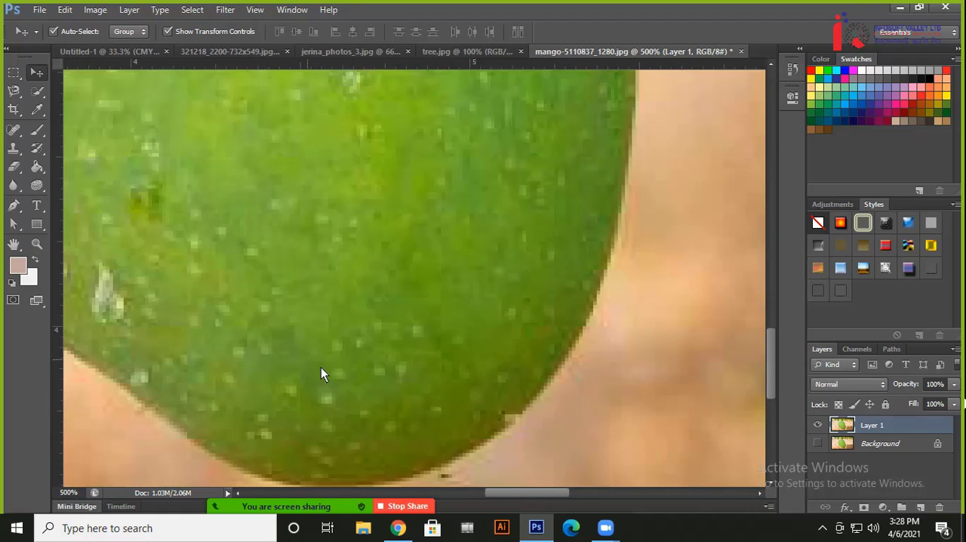
{"action": "scroll", "coordinate": [302, 317], "scroll_direction": "down", "scroll_amount": 3}
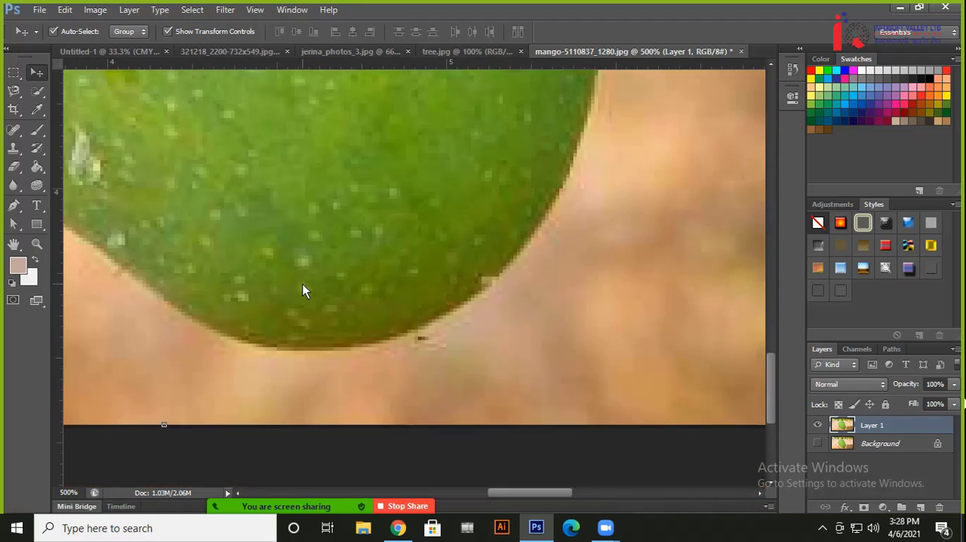
{"action": "key", "text": "p"}
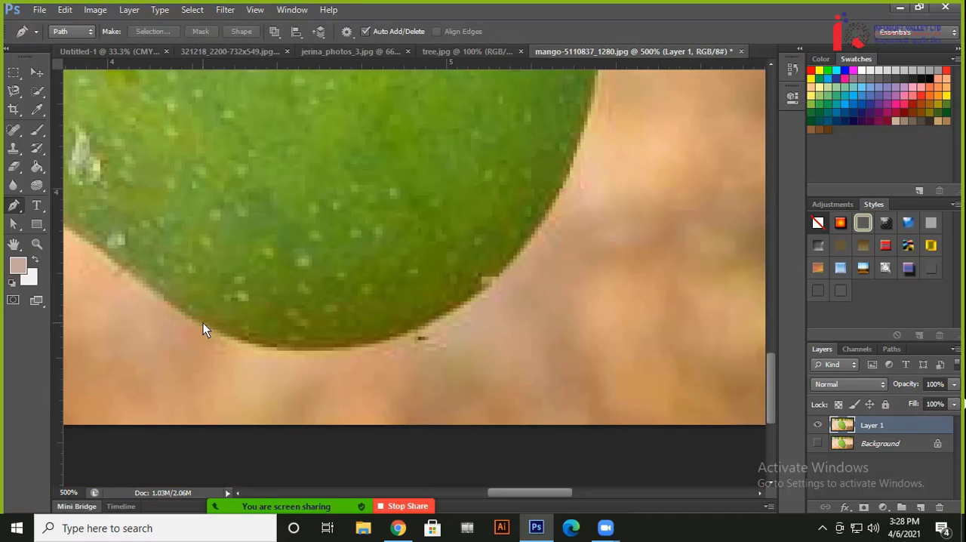
{"action": "left_click", "coordinate": [203, 323]}
{"action": "left_click_drag", "start_coordinate": [518, 250], "coordinate": [344, 415]}
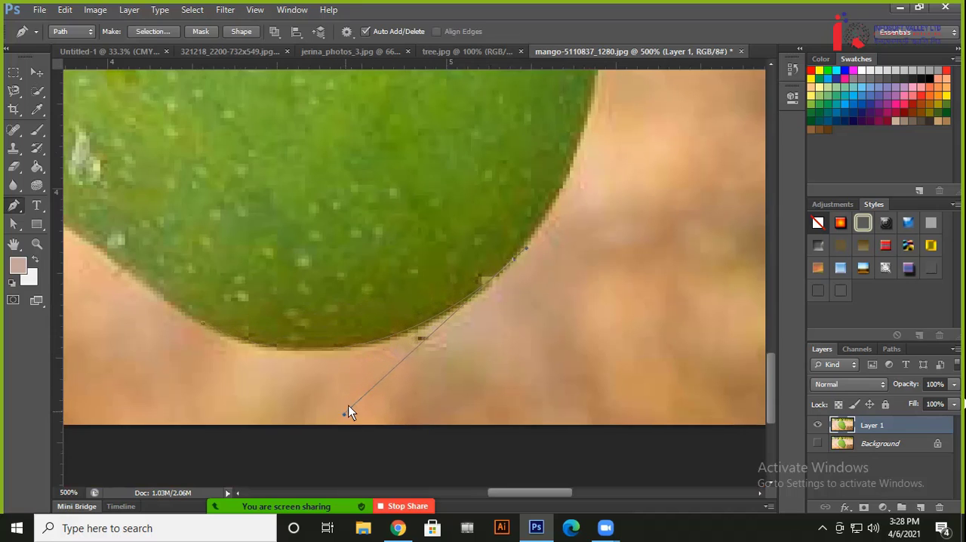
Continue the path up the mango's right edge with anchor points that follow its outline
{"action": "left_click_drag", "start_coordinate": [543, 180], "coordinate": [502, 348]}
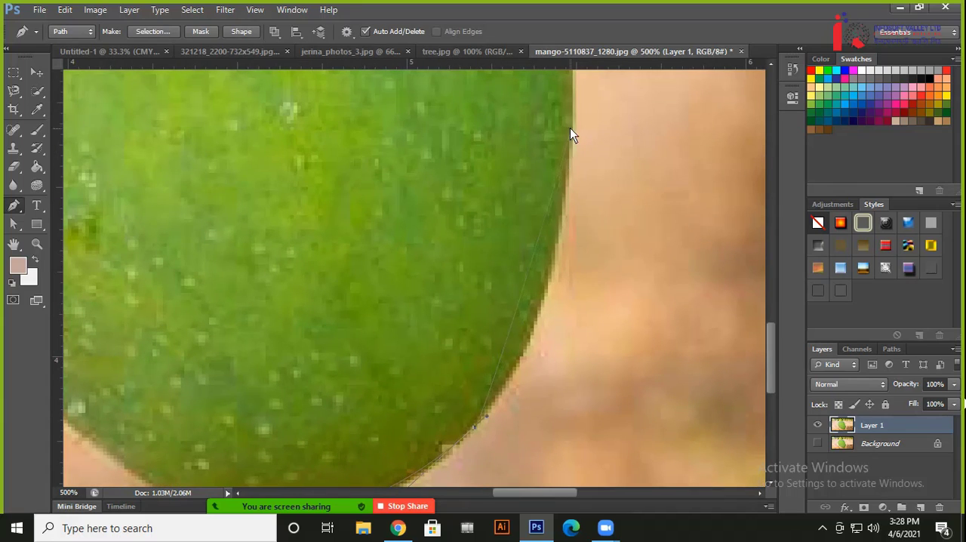
{"action": "left_click", "coordinate": [575, 106]}
{"action": "left_click_drag", "start_coordinate": [573, 148], "coordinate": [546, 340]}
{"action": "left_click_drag", "start_coordinate": [526, 115], "coordinate": [529, 427]}
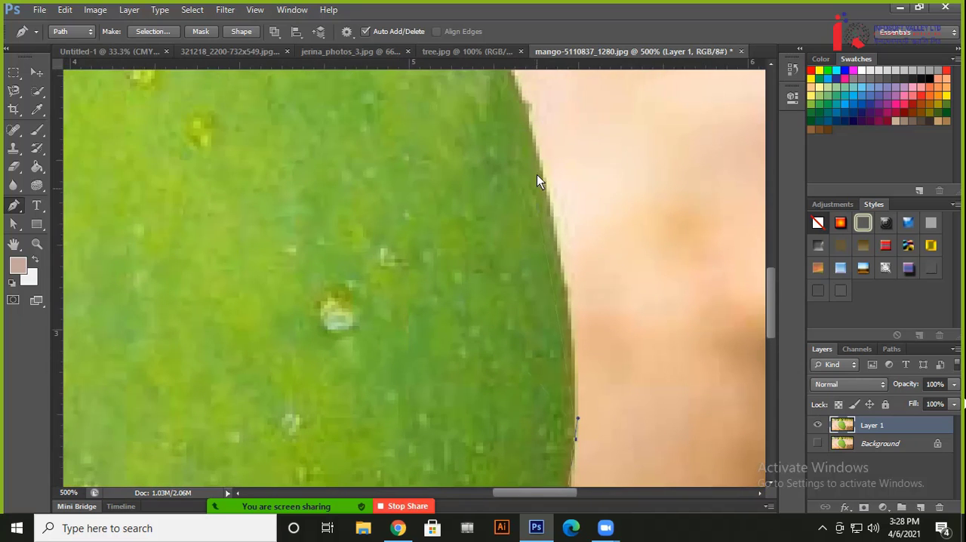
{"action": "key", "text": "ctrl+minus"}
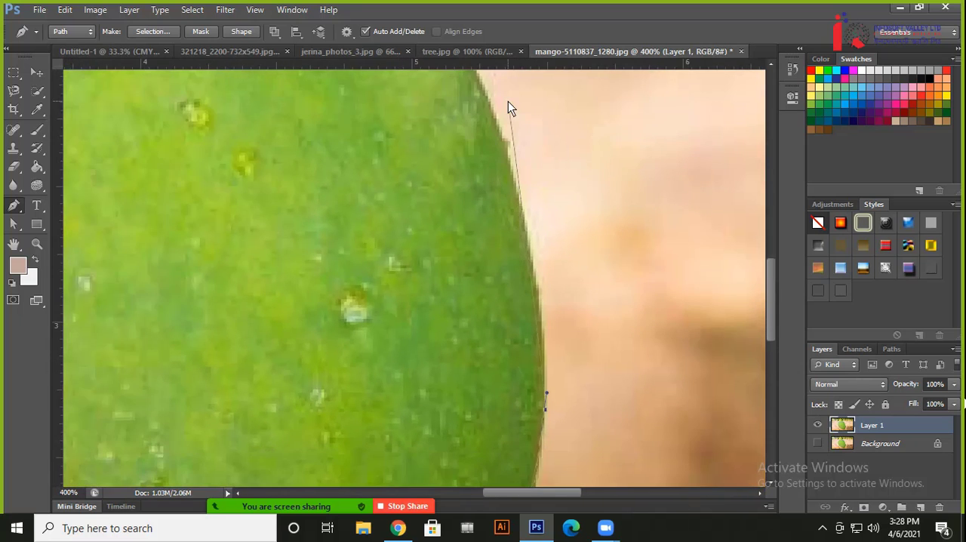
{"action": "left_click_drag", "start_coordinate": [494, 119], "coordinate": [490, 101]}
{"action": "left_click", "coordinate": [533, 244]}
{"action": "left_click_drag", "start_coordinate": [533, 244], "coordinate": [534, 245]}
Curve the path over the mango's upper-right shoulder to the base of the stem
{"action": "left_click_drag", "start_coordinate": [489, 172], "coordinate": [660, 401]}
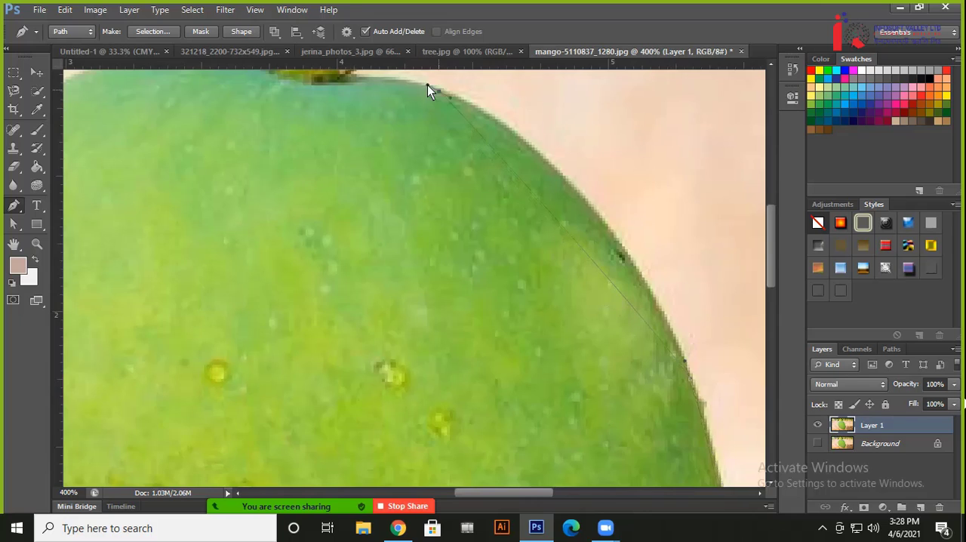
{"action": "left_click_drag", "start_coordinate": [452, 100], "coordinate": [601, 163]}
{"action": "left_click_drag", "start_coordinate": [473, 155], "coordinate": [629, 298]}
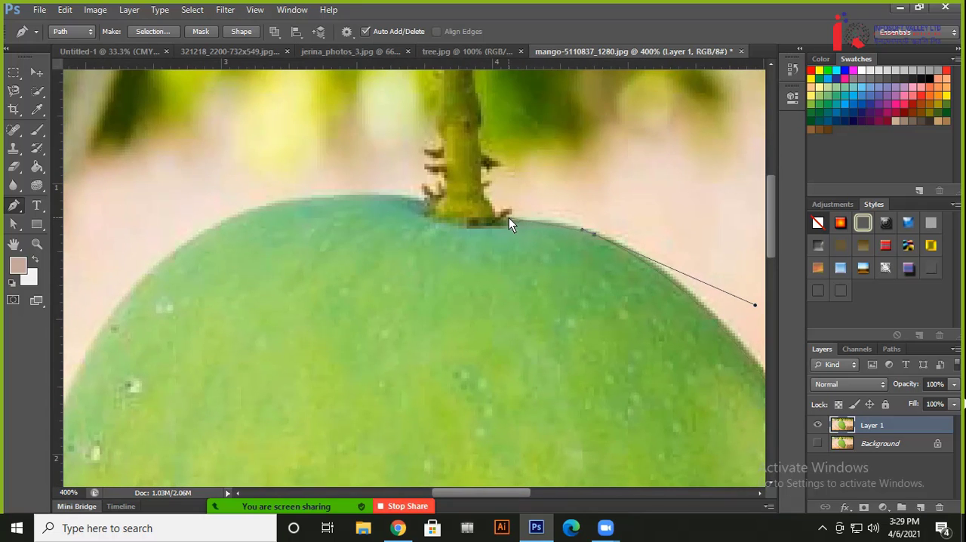
{"action": "left_click", "coordinate": [506, 217]}
{"action": "left_click_drag", "start_coordinate": [506, 217], "coordinate": [445, 211]}
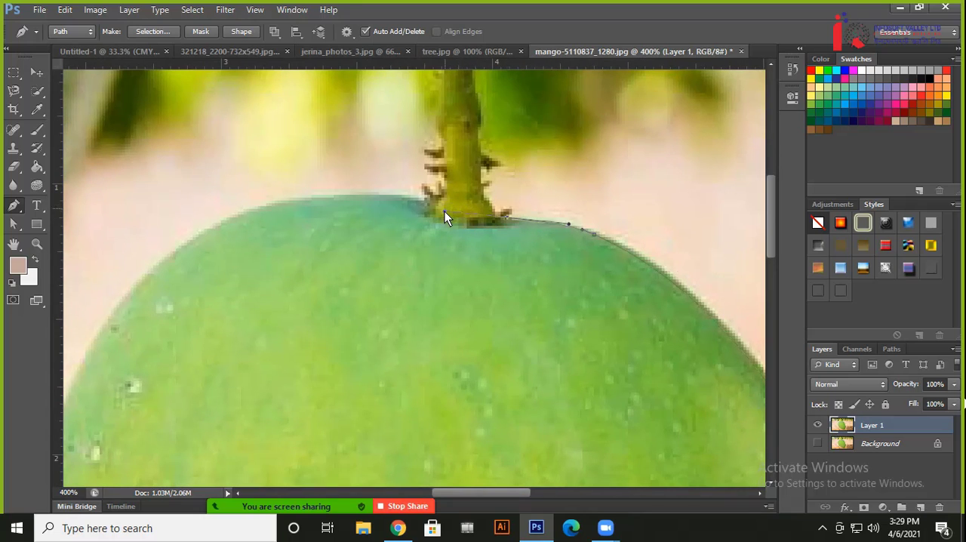
{"action": "left_click", "coordinate": [507, 216], "text": "alt"}
Trace the path up the stem's right edge, including its small spikes, to just below the image's upper border
{"action": "left_click", "coordinate": [489, 182]}
{"action": "left_click_drag", "start_coordinate": [481, 183], "coordinate": [489, 251]}
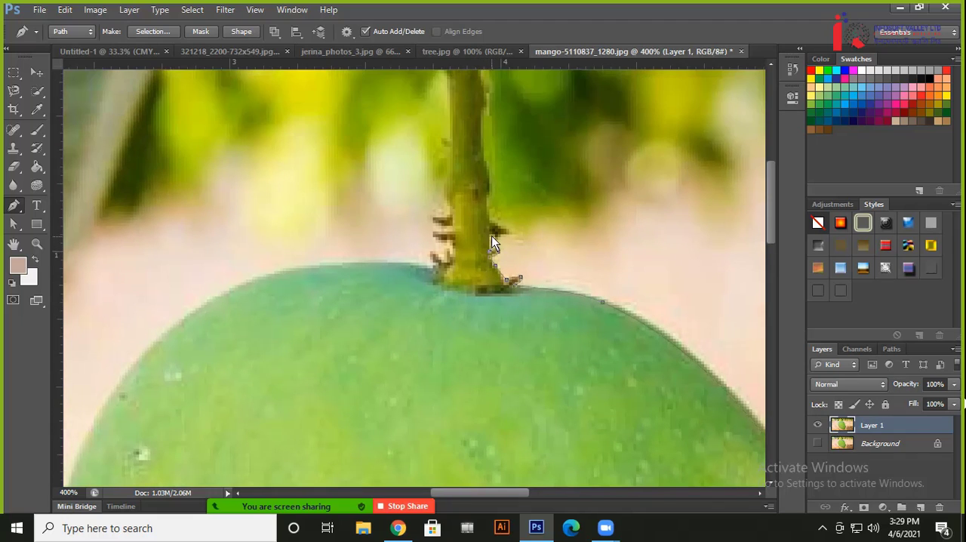
{"action": "left_click", "coordinate": [490, 225]}
{"action": "left_click", "coordinate": [491, 232], "text": "alt"}
{"action": "left_click_drag", "start_coordinate": [512, 232], "coordinate": [498, 226]}
{"action": "left_click_drag", "start_coordinate": [483, 161], "coordinate": [505, 255]}
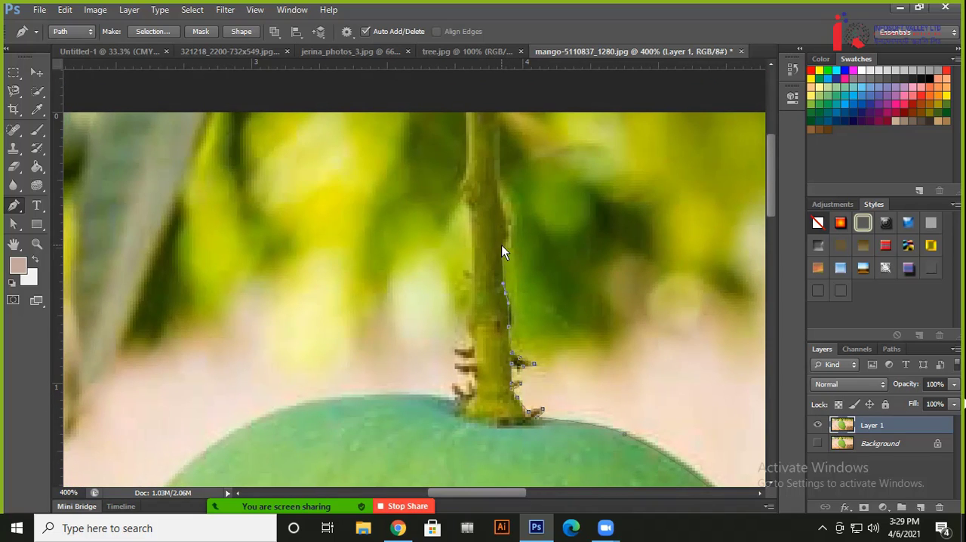
{"action": "left_click", "coordinate": [496, 167]}
Take the path across the stem and trace down its left edge around the small spikes
{"action": "left_click", "coordinate": [466, 173]}
{"action": "left_click_drag", "start_coordinate": [471, 234], "coordinate": [471, 243]}
{"action": "left_click", "coordinate": [473, 273]}
{"action": "left_click", "coordinate": [456, 300]}
{"action": "left_click", "coordinate": [458, 319]}
{"action": "left_click", "coordinate": [473, 337]}
{"action": "left_click", "coordinate": [474, 348]}
{"action": "left_click", "coordinate": [456, 350]}
{"action": "left_click", "coordinate": [455, 362]}
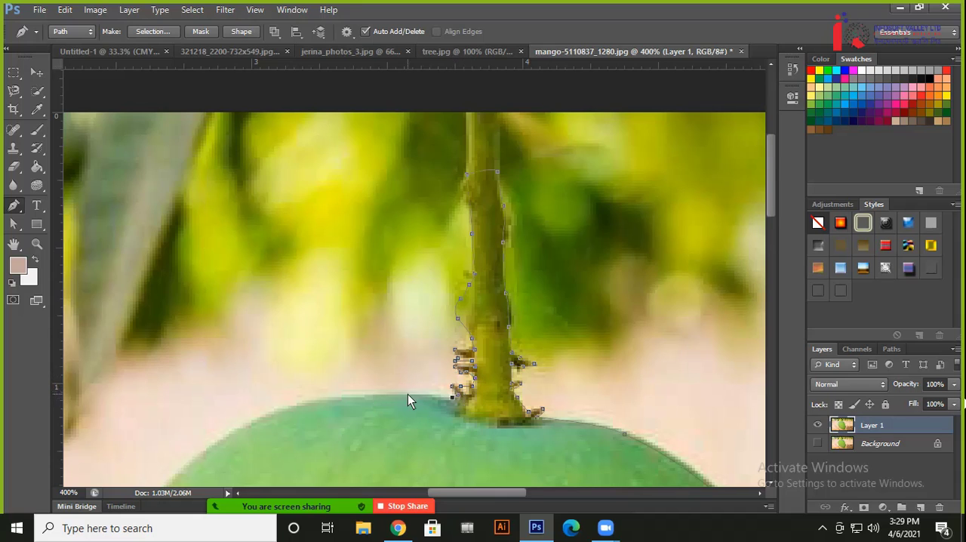
Add a curved segment from the stem base to the mango's upper-left shoulder and fit its handle to the edge
{"action": "left_click_drag", "start_coordinate": [407, 394], "coordinate": [506, 224]}
{"action": "left_click_drag", "start_coordinate": [341, 262], "coordinate": [314, 280]}
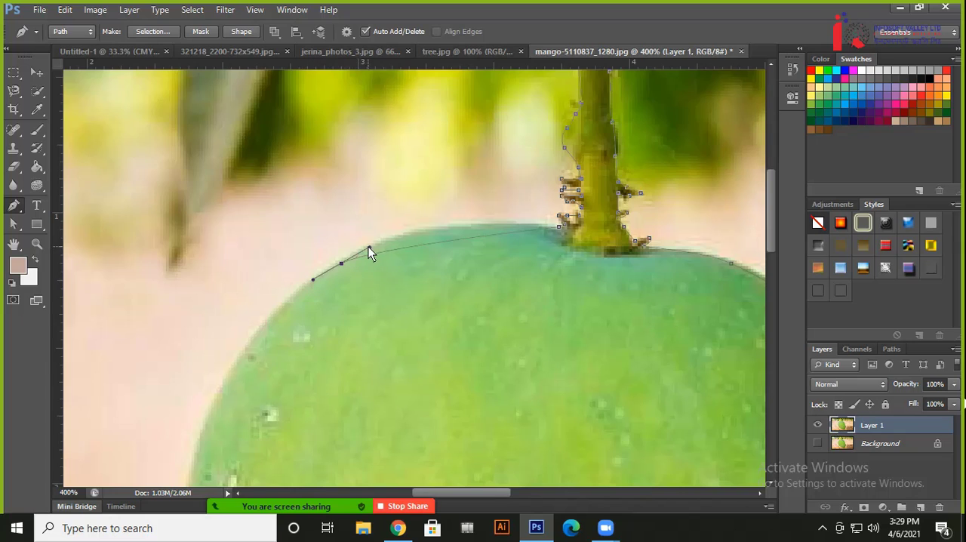
{"action": "left_click_drag", "start_coordinate": [369, 247], "coordinate": [423, 214]}
Continue the path down the mango's left edge with curved segments as far as its lower-left side
{"action": "left_click_drag", "start_coordinate": [339, 327], "coordinate": [365, 186]}
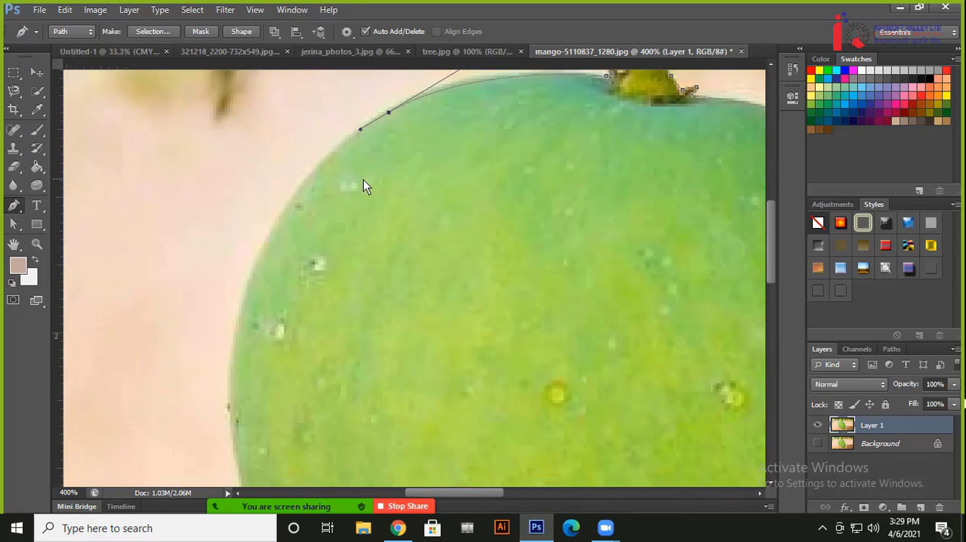
{"action": "left_click", "coordinate": [237, 333]}
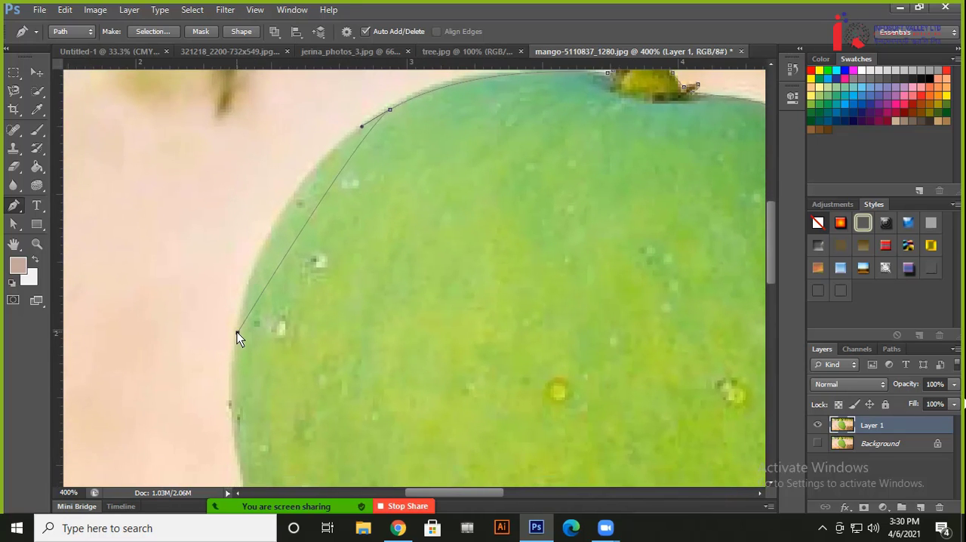
{"action": "left_click_drag", "start_coordinate": [237, 332], "coordinate": [232, 358]}
{"action": "left_click_drag", "start_coordinate": [242, 307], "coordinate": [259, 193]}
{"action": "left_click_drag", "start_coordinate": [277, 337], "coordinate": [253, 152]}
{"action": "left_click_drag", "start_coordinate": [295, 417], "coordinate": [156, 265]}
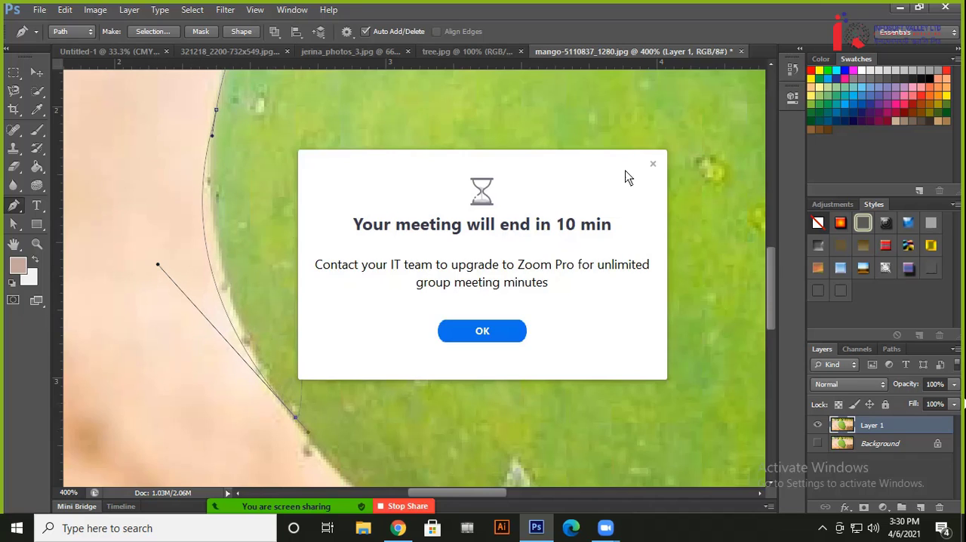
Dismiss the meeting time notice and pull the last anchor's handle inward to tighten the curve along the mango's left edge
{"action": "left_click", "coordinate": [653, 163]}
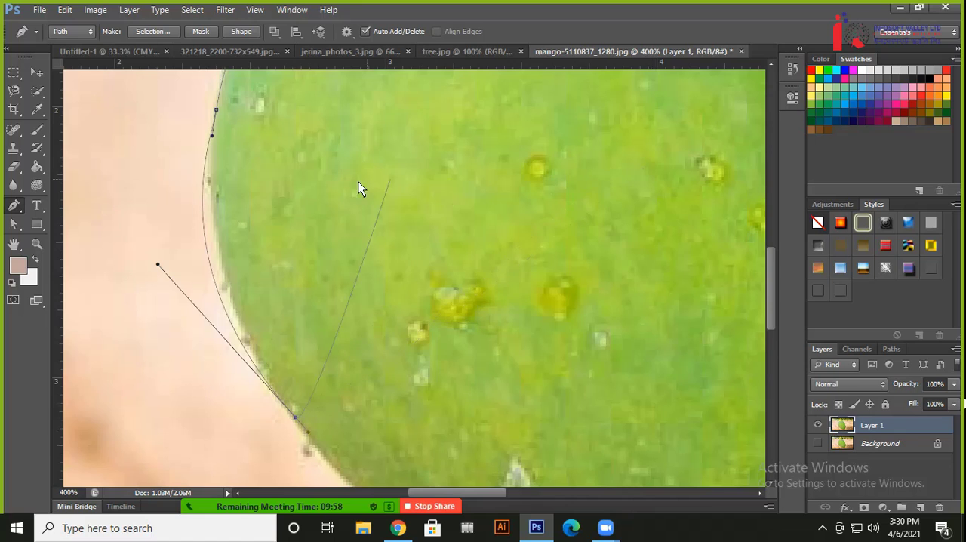
{"action": "left_click_drag", "start_coordinate": [317, 187], "coordinate": [449, 227]}
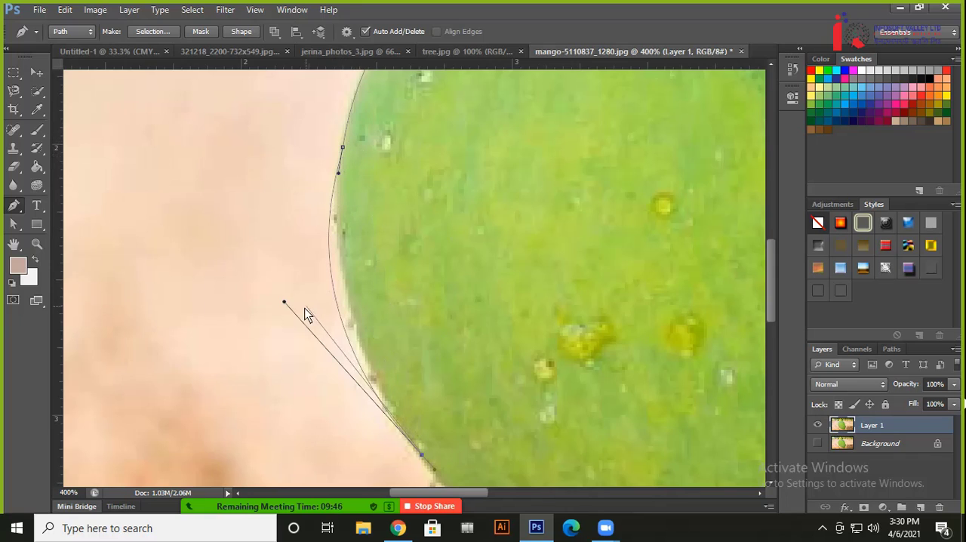
{"action": "left_click_drag", "start_coordinate": [285, 303], "coordinate": [347, 340]}
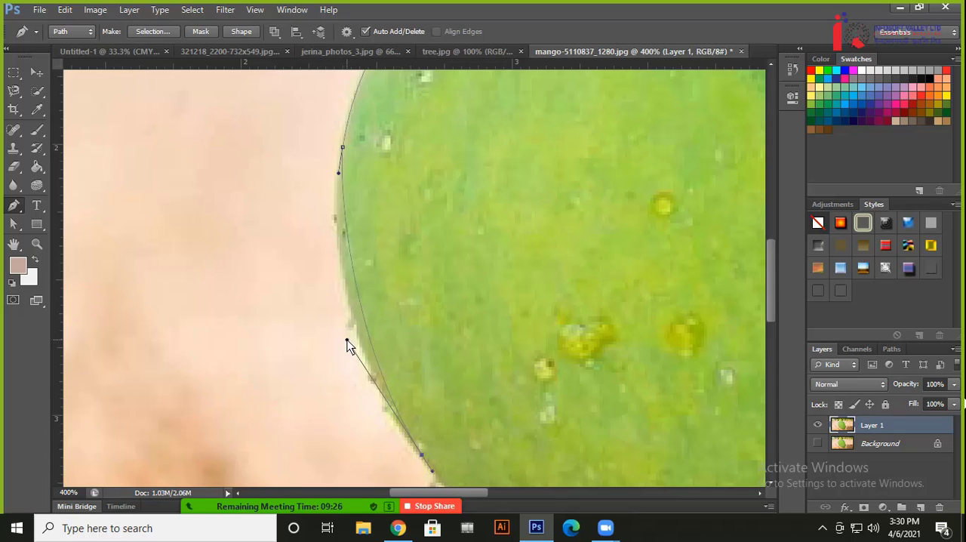
{"action": "left_click_drag", "start_coordinate": [347, 340], "coordinate": [347, 339]}
Extend the path along the mango's lower-left edge toward the bottom tip
{"action": "left_click_drag", "start_coordinate": [445, 383], "coordinate": [261, 134]}
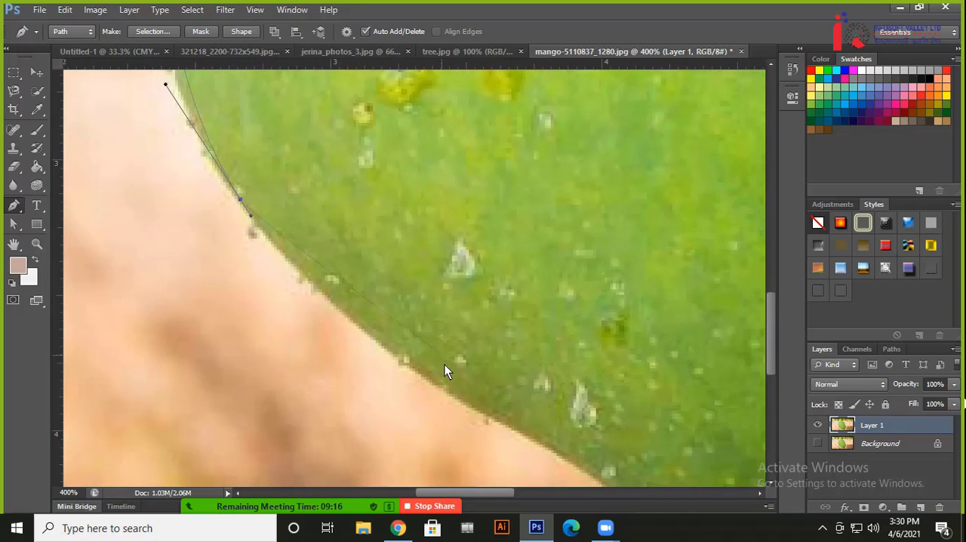
{"action": "left_click", "coordinate": [465, 405]}
{"action": "left_click", "coordinate": [321, 317]}
{"action": "left_click_drag", "start_coordinate": [483, 373], "coordinate": [307, 124]}
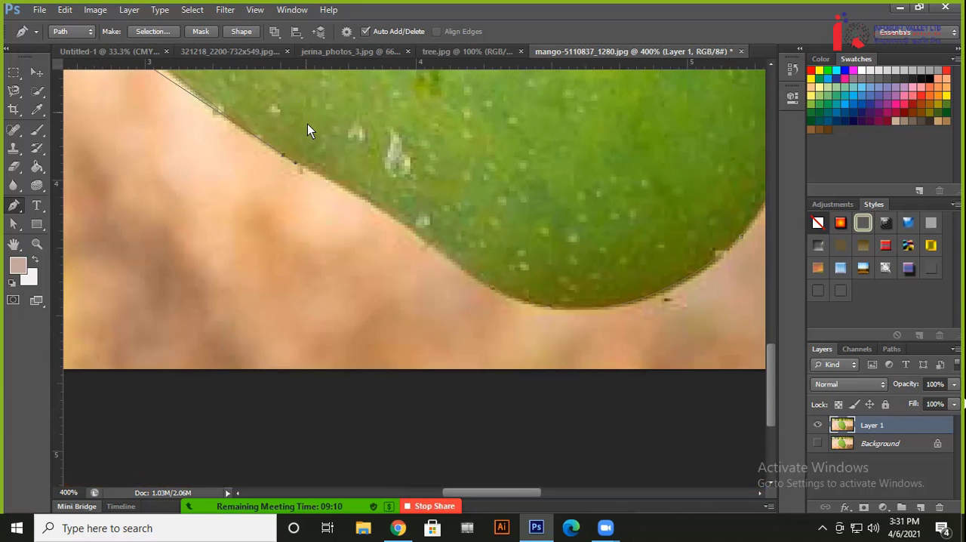
Complete the path along the remaining lower edge and close it at its starting point
{"action": "left_click", "coordinate": [442, 247]}
{"action": "left_click", "coordinate": [462, 271]}
{"action": "left_click", "coordinate": [468, 308]}
{"action": "key", "text": "ctrl+Return"}
{"action": "key", "text": "ctrl+minus"}
{"action": "key", "text": "ctrl+minus"}
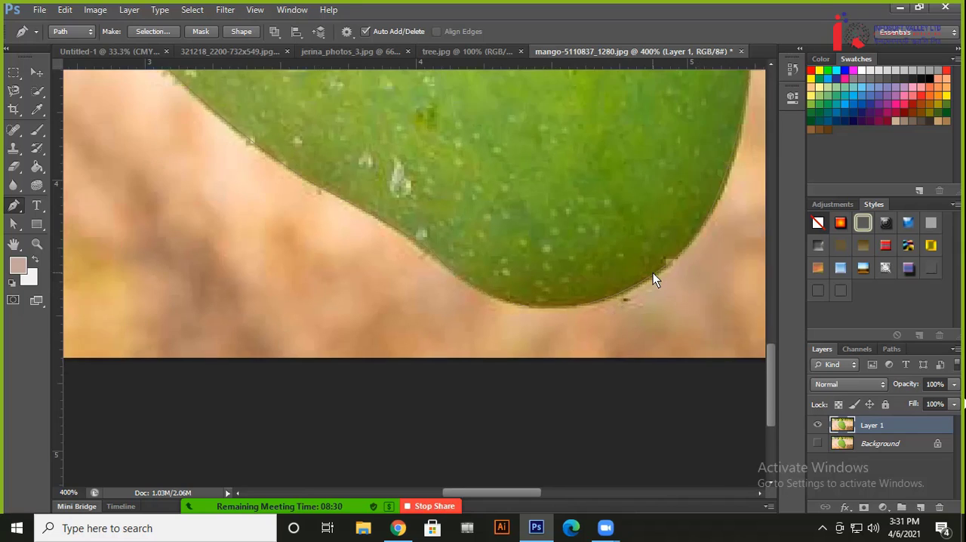
{"action": "scroll", "coordinate": [363, 256], "scroll_direction": "up", "scroll_amount": 10}
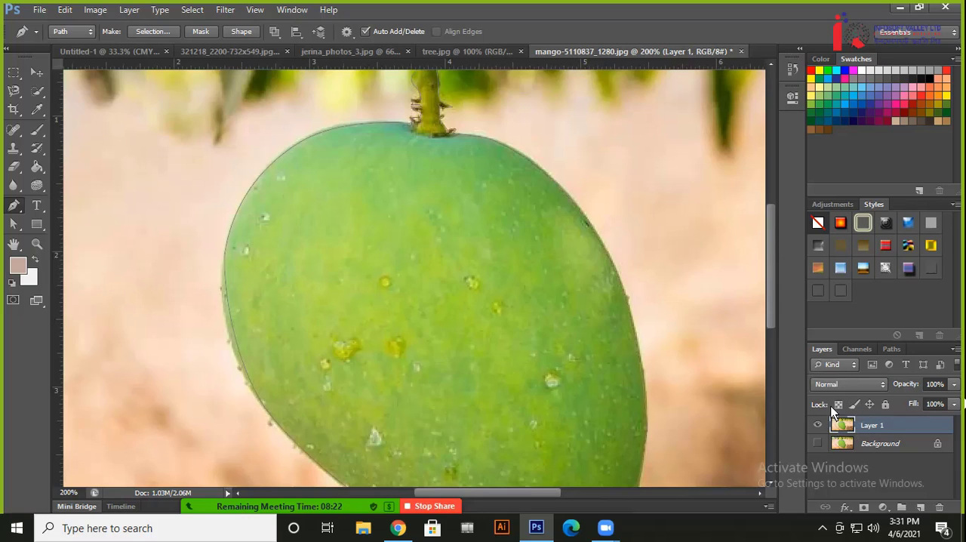
Convert the closed mango path into a new anti-aliased selection with a feather radius of 0 pixels
{"action": "left_click", "coordinate": [893, 350]}
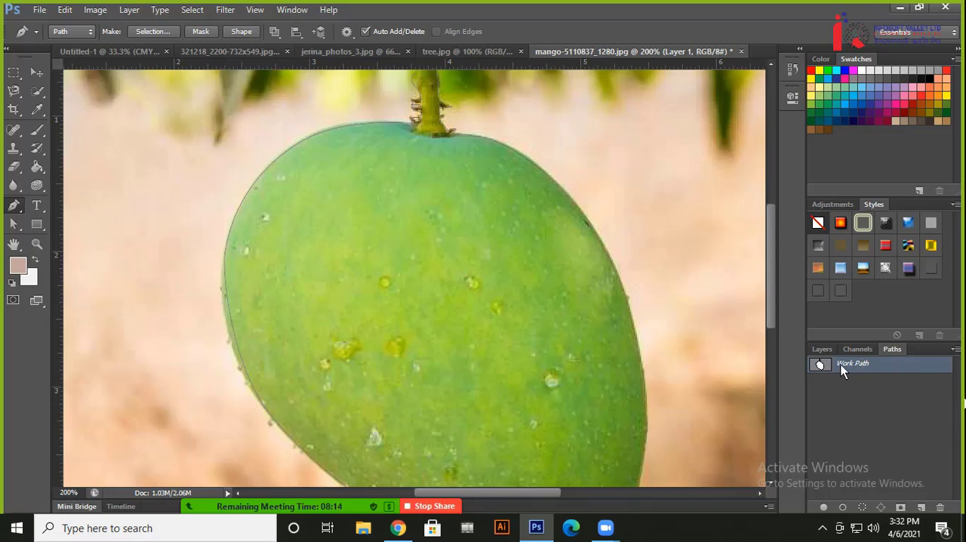
{"action": "left_click", "coordinate": [823, 349]}
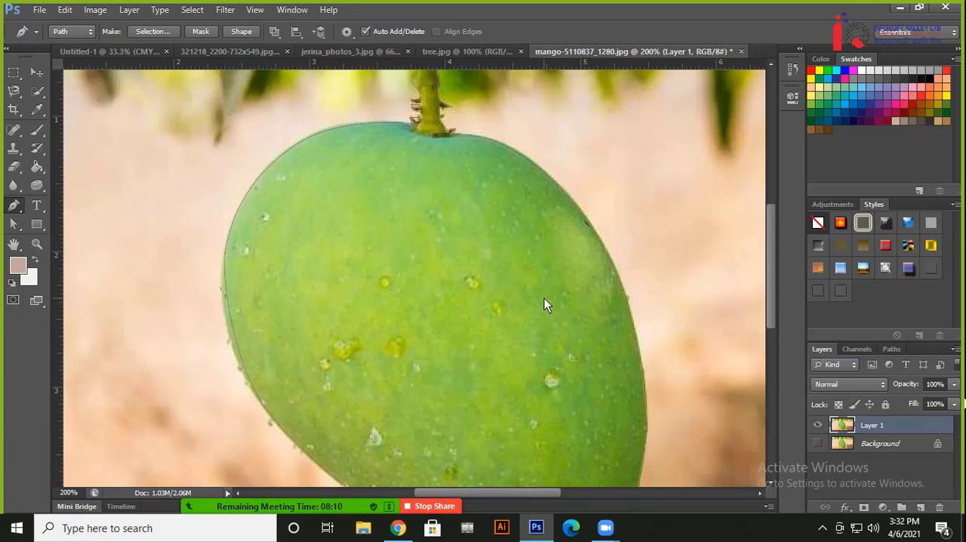
{"action": "key", "text": "ctrl+minus"}
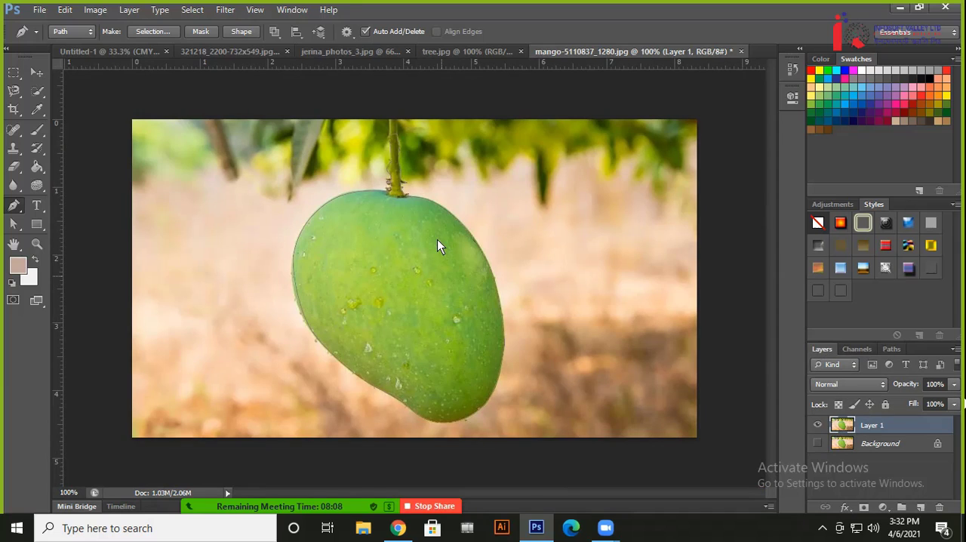
{"action": "left_click", "coordinate": [146, 32]}
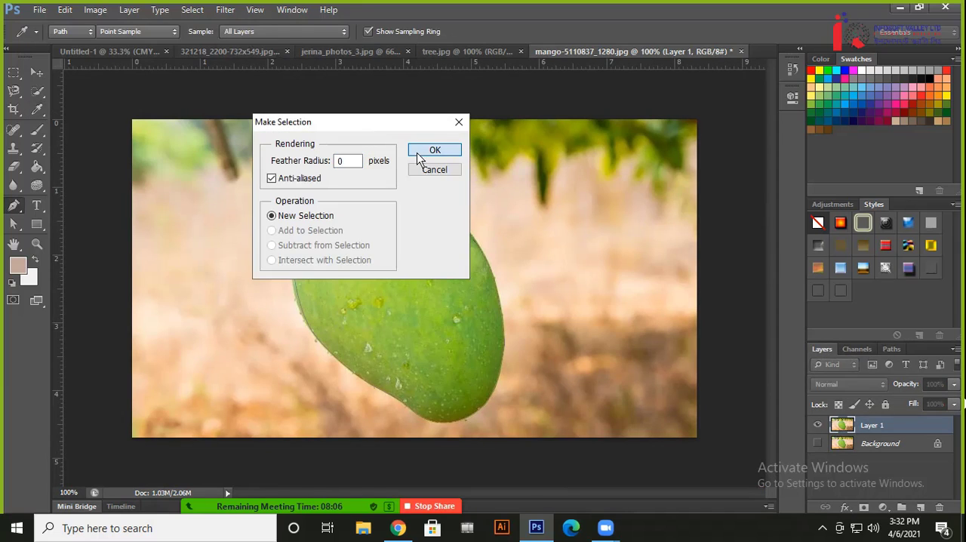
{"action": "left_click", "coordinate": [434, 151]}
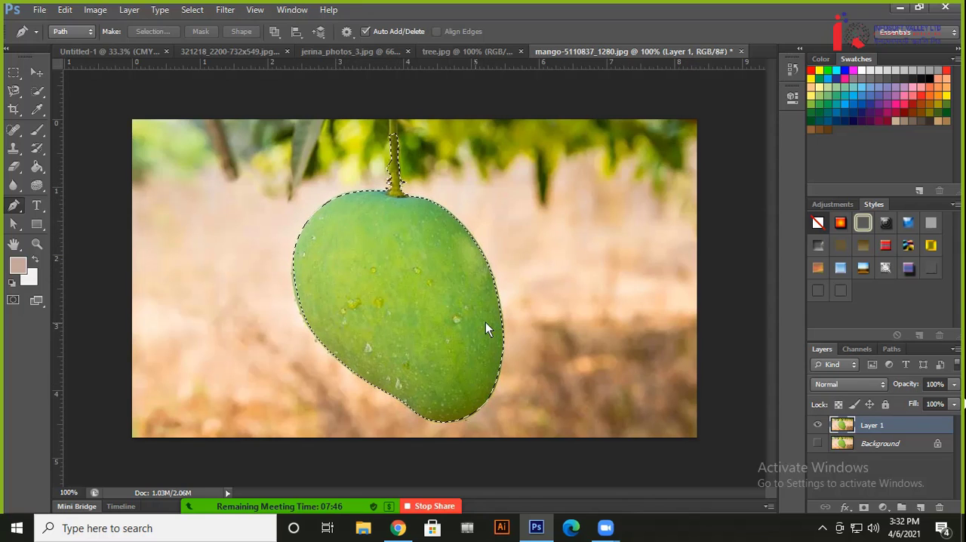
Try deleting the selected mango and the background from the inverted selection, undoing each attempt back to the mango selection
{"action": "key", "text": "Delete"}
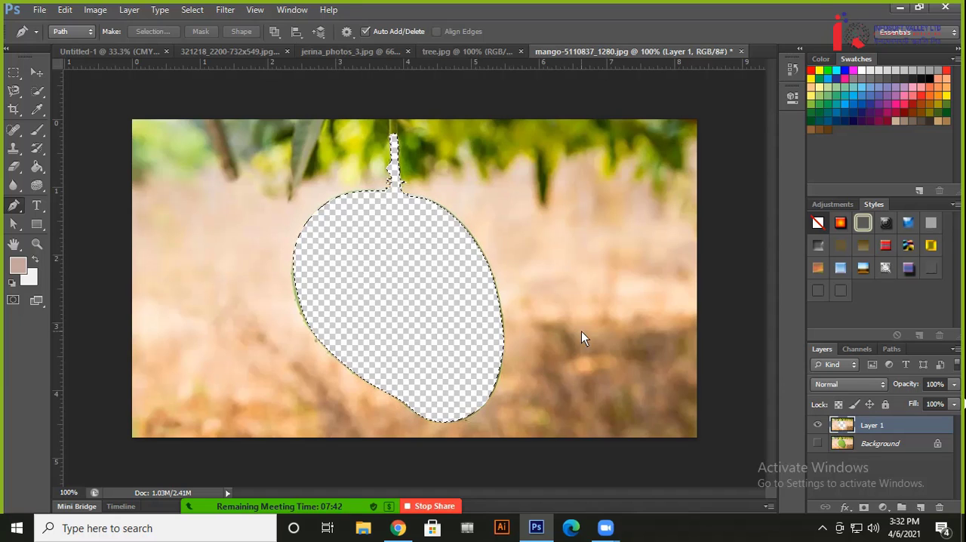
{"action": "key", "text": "ctrl+z"}
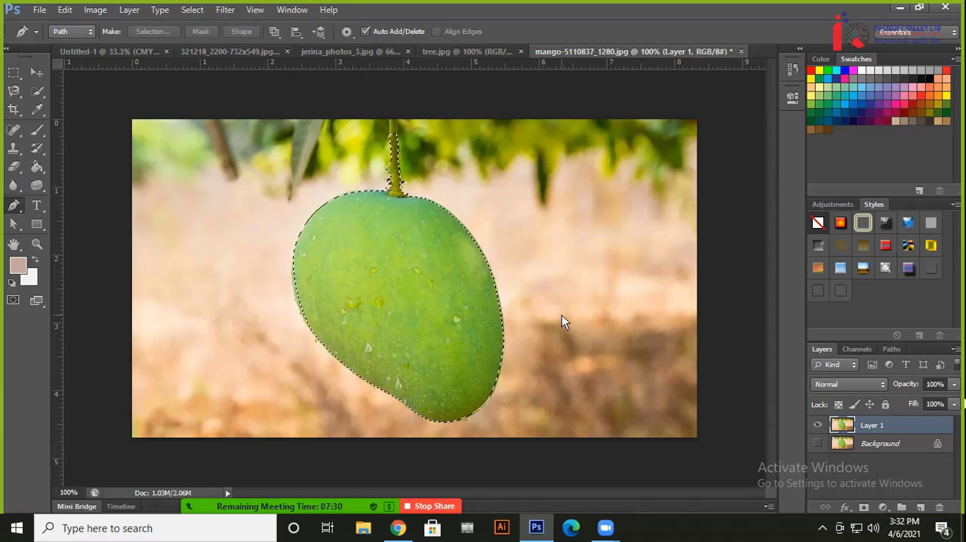
{"action": "key", "text": "ctrl+shift+i"}
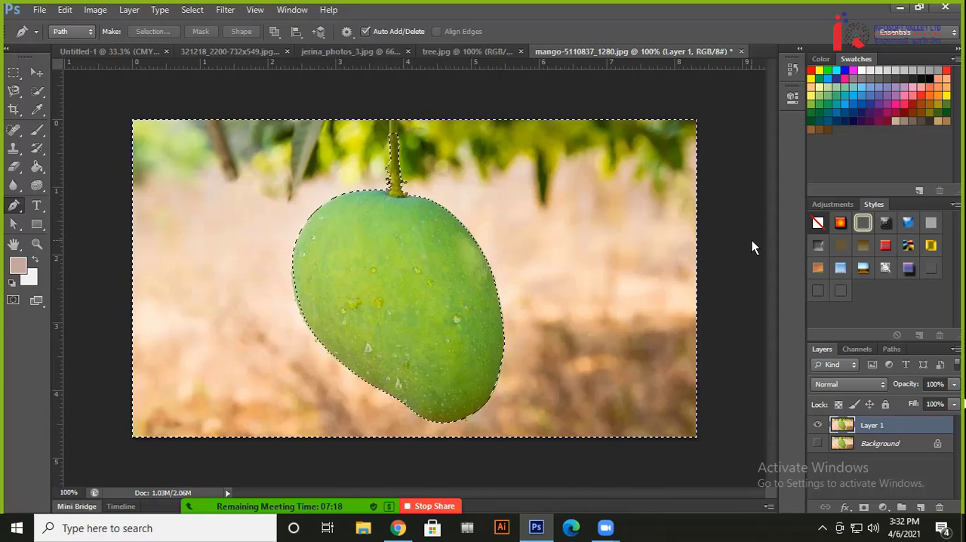
{"action": "key", "text": "Delete"}
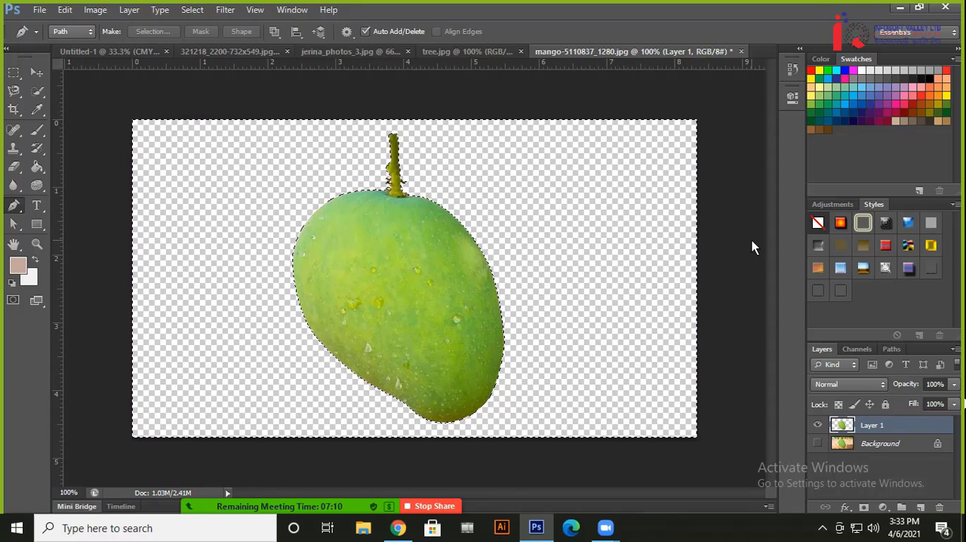
{"action": "key", "text": "ctrl+d"}
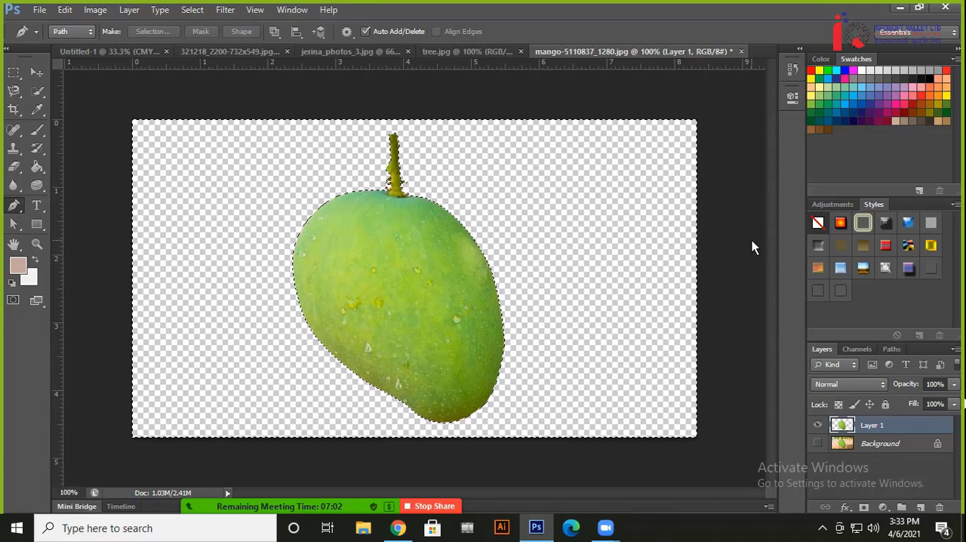
{"action": "key", "text": "ctrl+alt+z"}
{"action": "key", "text": "ctrl+alt+z"}
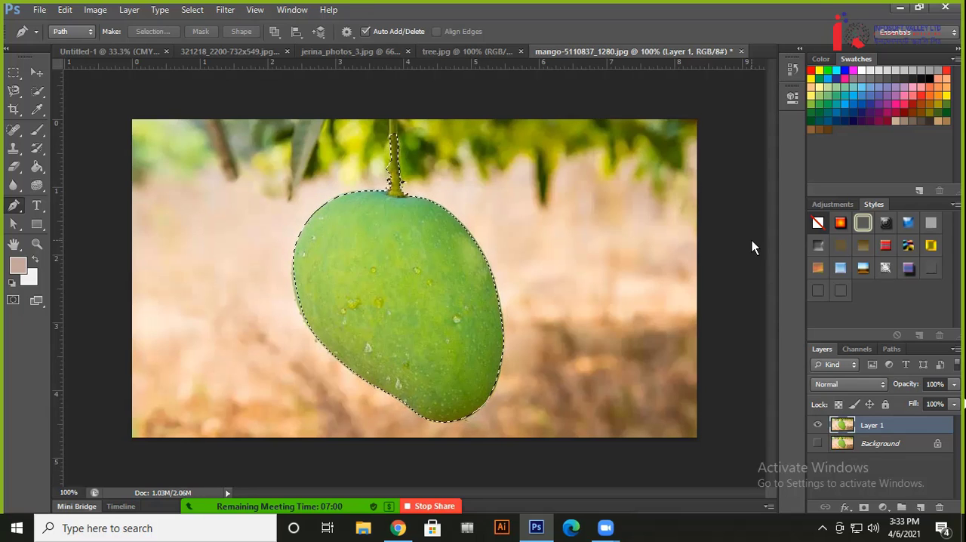
{"action": "key", "text": "ctrl+alt+z"}
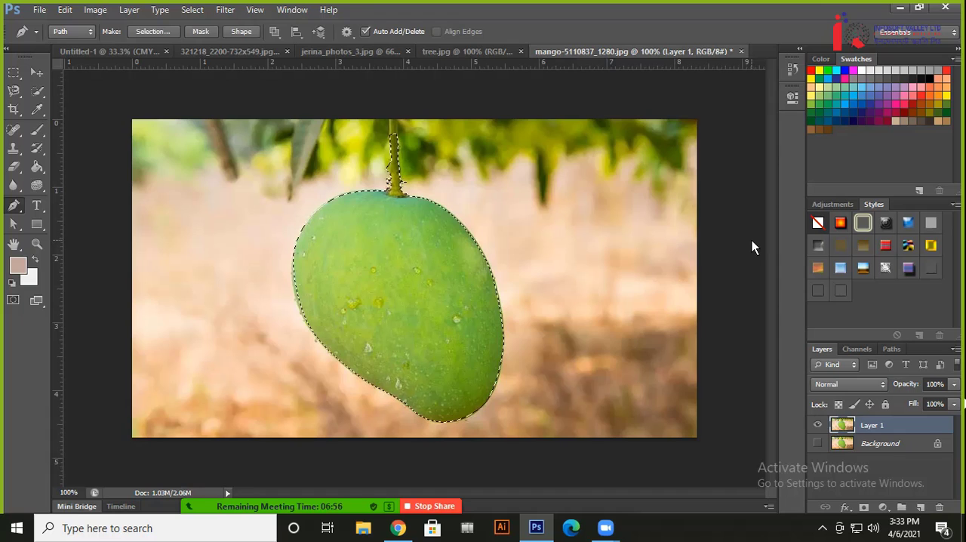
{"action": "key", "text": "ctrl+alt+z"}
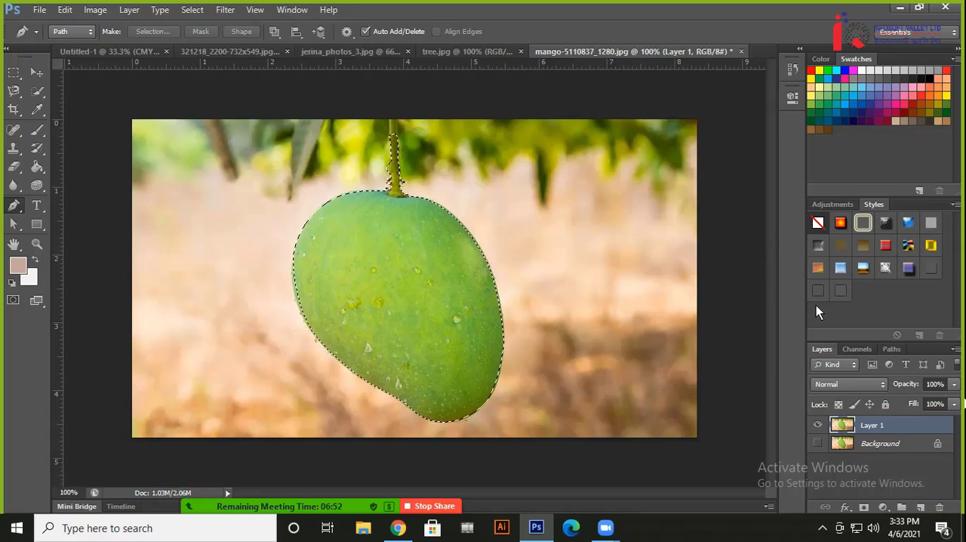
Add a layer mask to Layer 1 from the mango selection and make the mask active for editing
{"action": "left_click", "coordinate": [864, 508]}
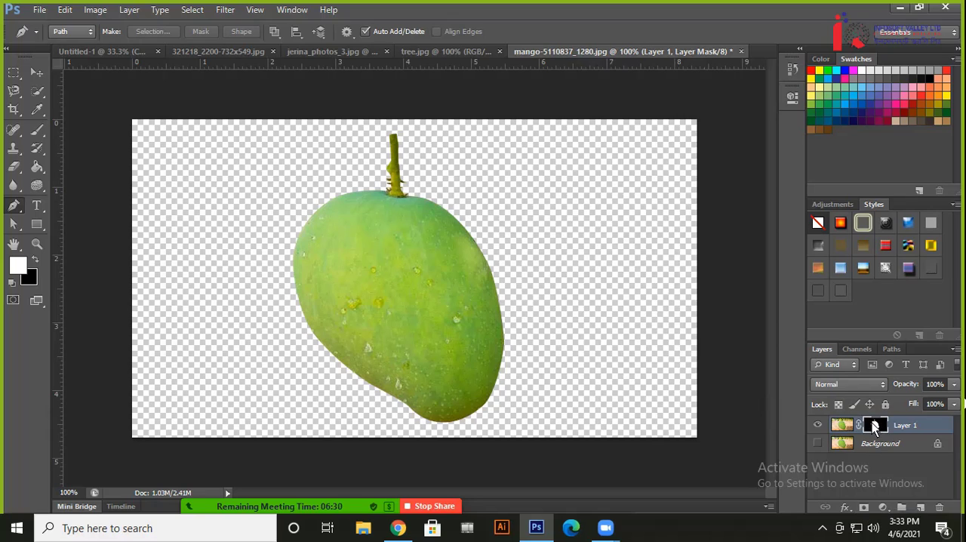
{"action": "left_click", "coordinate": [840, 427]}
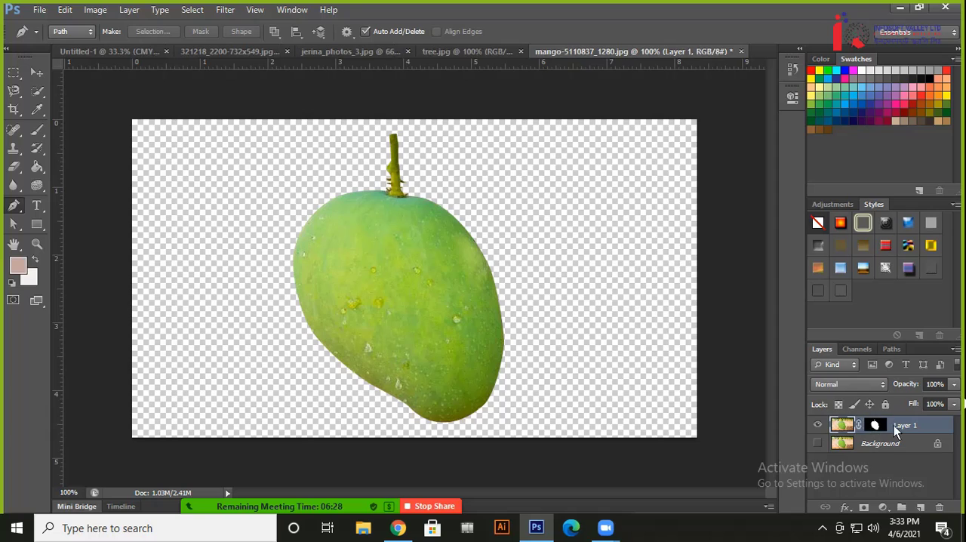
{"action": "left_click", "coordinate": [878, 425]}
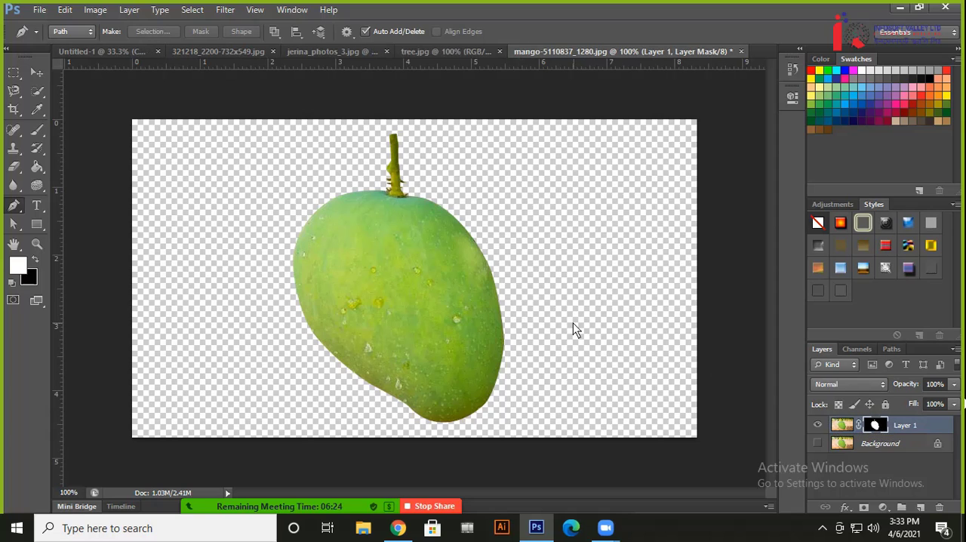
Examine the masked mango's cut-out edge up close along its right side and bottom tip
{"action": "key", "text": "ctrl+plus"}
{"action": "key", "text": "ctrl+plus"}
{"action": "key", "text": "ctrl+plus"}
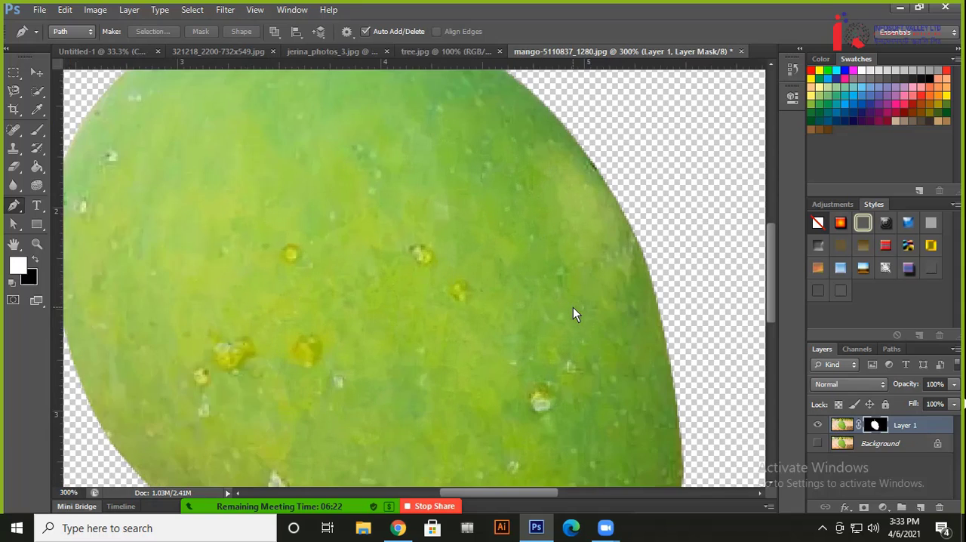
{"action": "left_click_drag", "start_coordinate": [532, 260], "coordinate": [405, 321]}
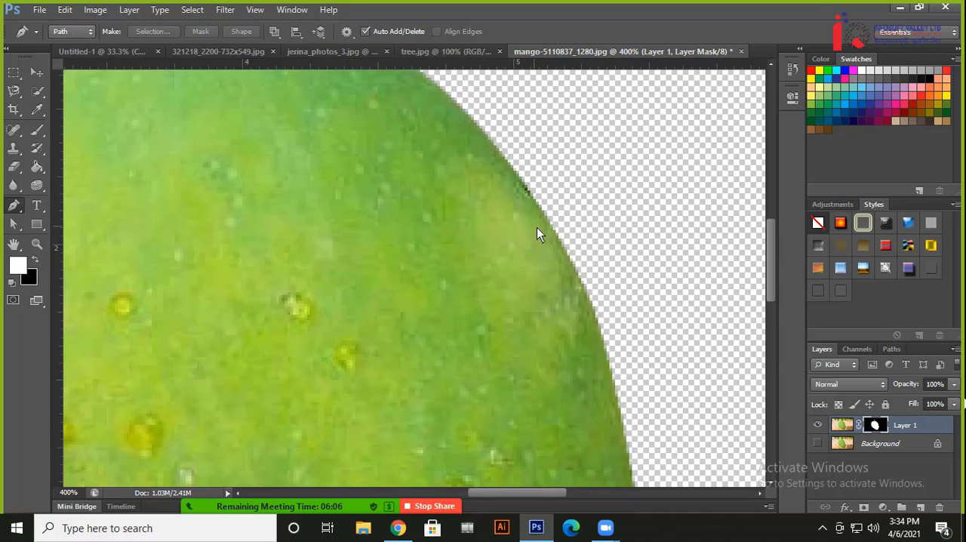
{"action": "left_click_drag", "start_coordinate": [559, 324], "coordinate": [507, 155]}
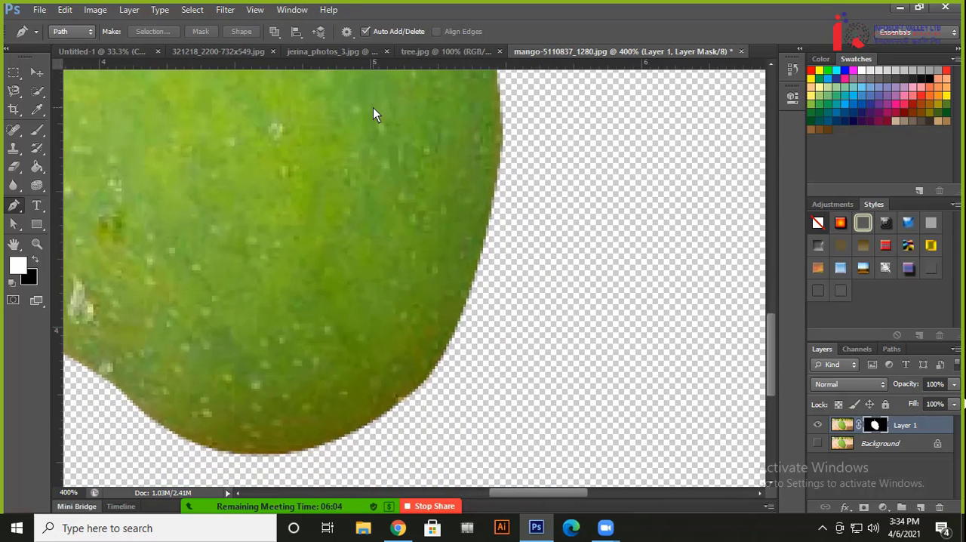
{"action": "left_click_drag", "start_coordinate": [373, 107], "coordinate": [438, 155]}
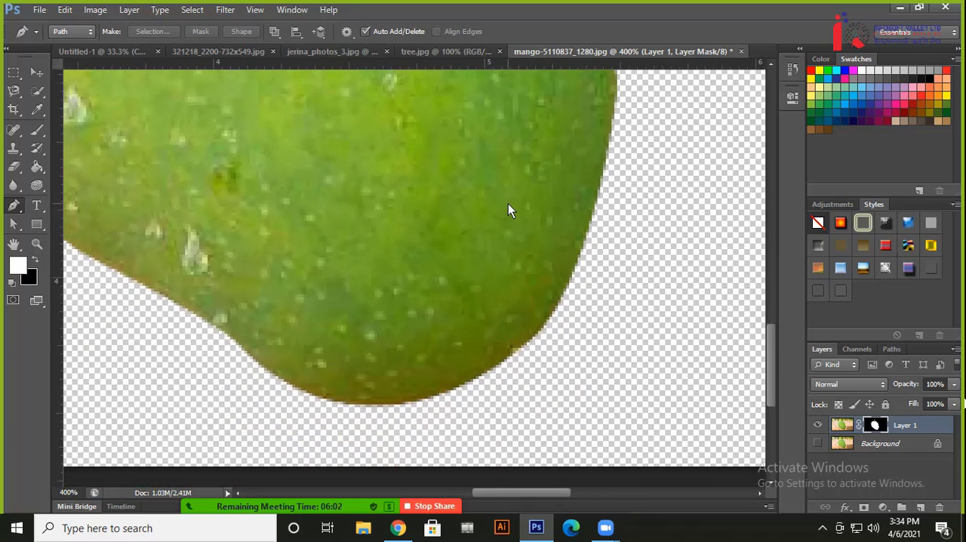
{"action": "left_click_drag", "start_coordinate": [509, 204], "coordinate": [429, 256]}
{"action": "key", "text": "ctrl+plus"}
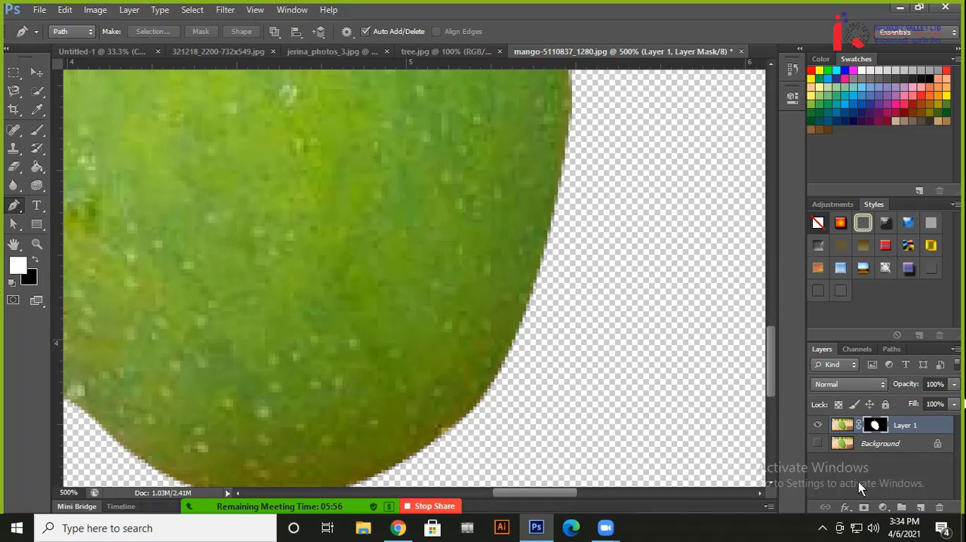
{"action": "right_click", "coordinate": [878, 426]}
{"action": "key", "text": "Escape"}
{"action": "right_click", "coordinate": [877, 426]}
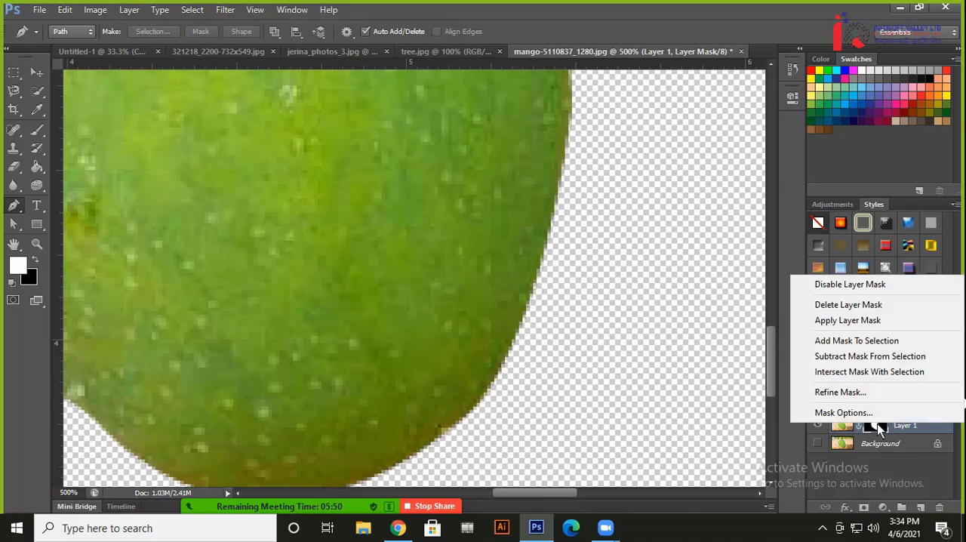
{"action": "left_click", "coordinate": [839, 392]}
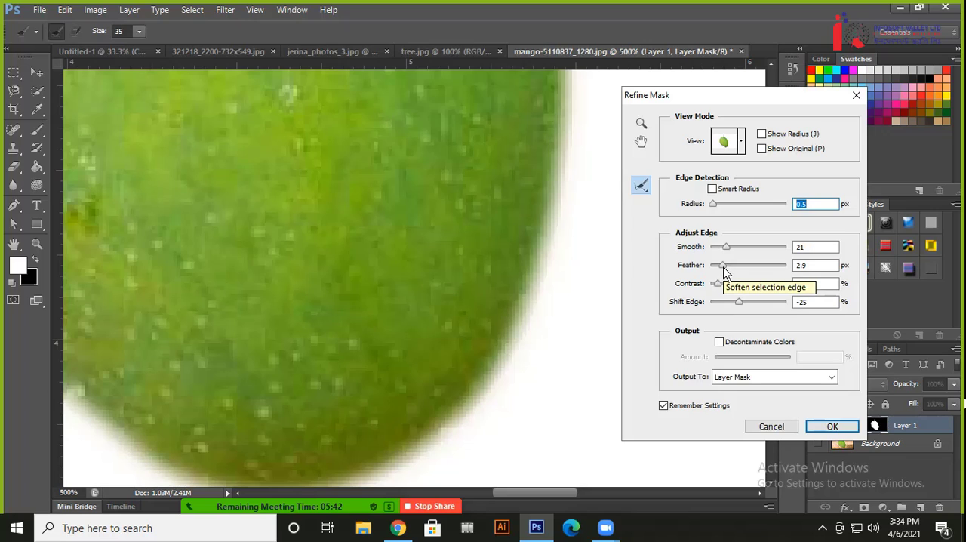
{"action": "left_click_drag", "start_coordinate": [723, 266], "coordinate": [642, 266]}
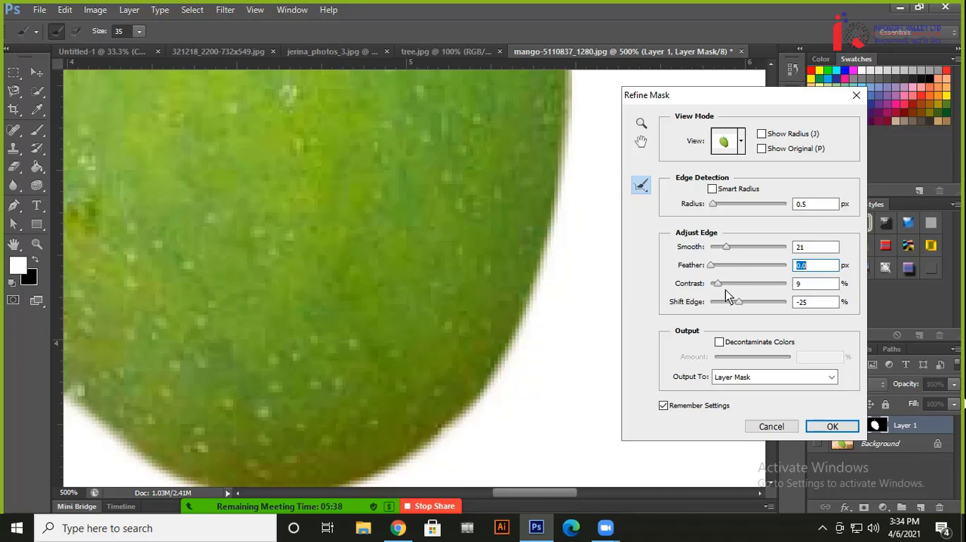
{"action": "left_click_drag", "start_coordinate": [718, 290], "coordinate": [630, 281]}
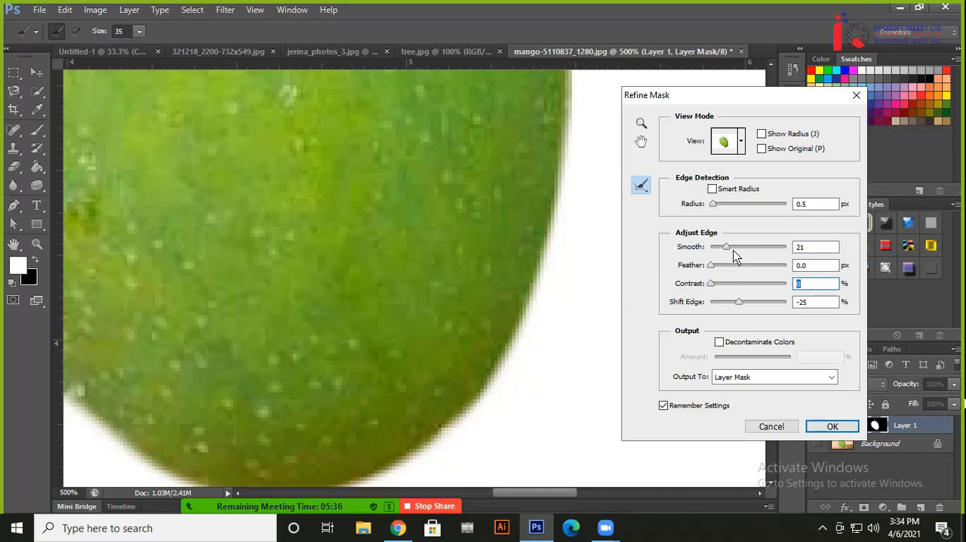
{"action": "left_click_drag", "start_coordinate": [729, 249], "coordinate": [604, 255]}
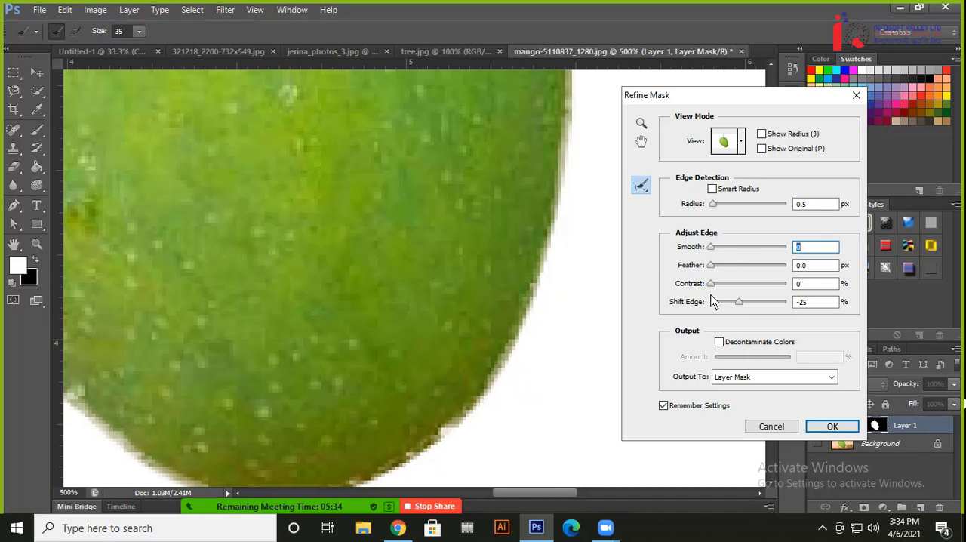
{"action": "mouse_move", "coordinate": [712, 249]}
{"action": "left_mouse_down"}
{"action": "mouse_move", "coordinate": [744, 251]}
{"action": "mouse_move", "coordinate": [720, 254]}
{"action": "left_mouse_up"}
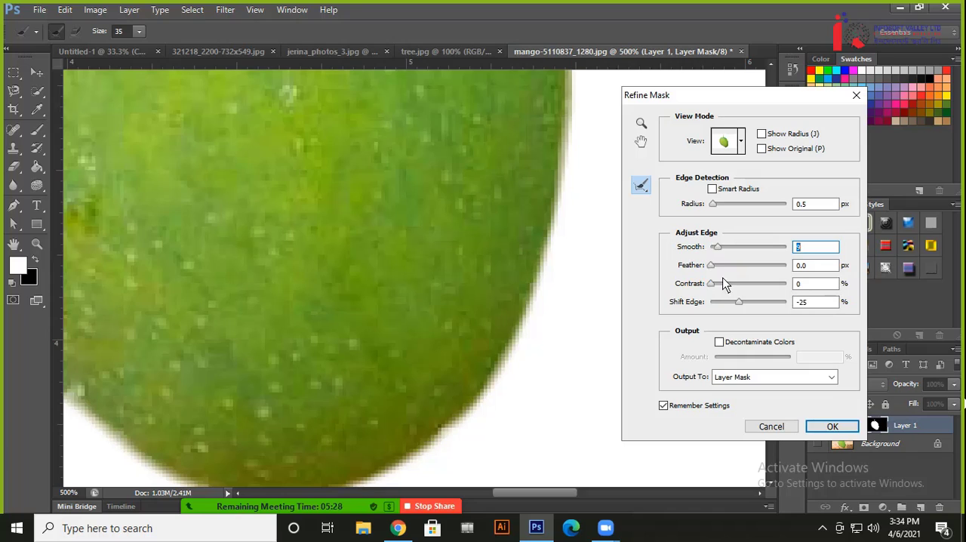
{"action": "left_click_drag", "start_coordinate": [719, 250], "coordinate": [682, 251]}
{"action": "left_click", "coordinate": [725, 408]}
{"action": "left_click", "coordinate": [771, 427]}
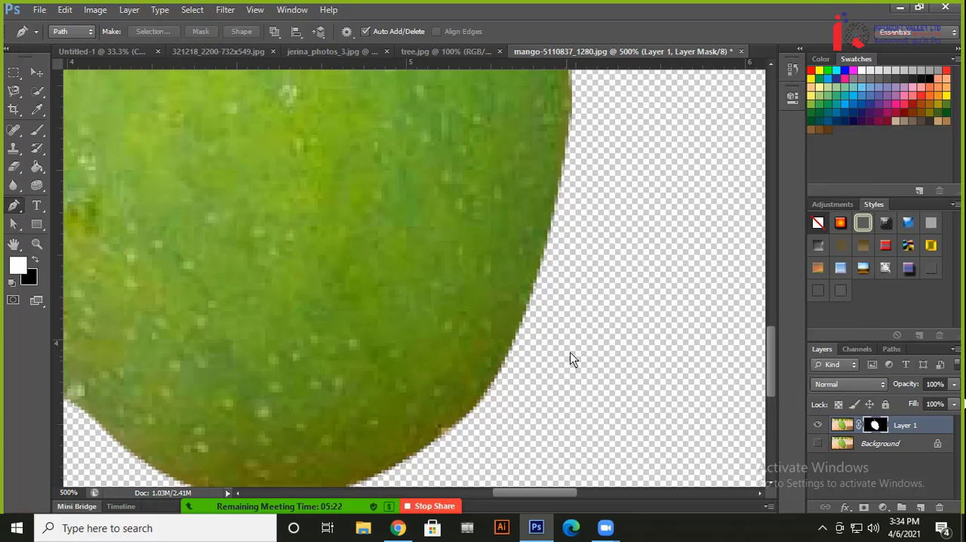
Open Refine Mask for Layer 1's mask and reset Smooth, Feather, Contrast and Shift Edge to 0
{"action": "right_click", "coordinate": [877, 427]}
{"action": "left_click", "coordinate": [847, 390]}
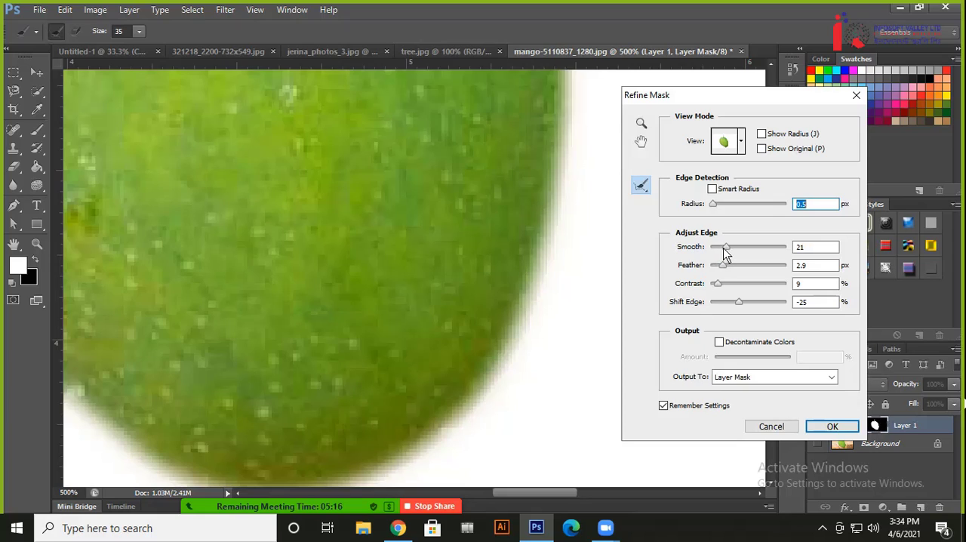
{"action": "left_click_drag", "start_coordinate": [724, 249], "coordinate": [662, 250]}
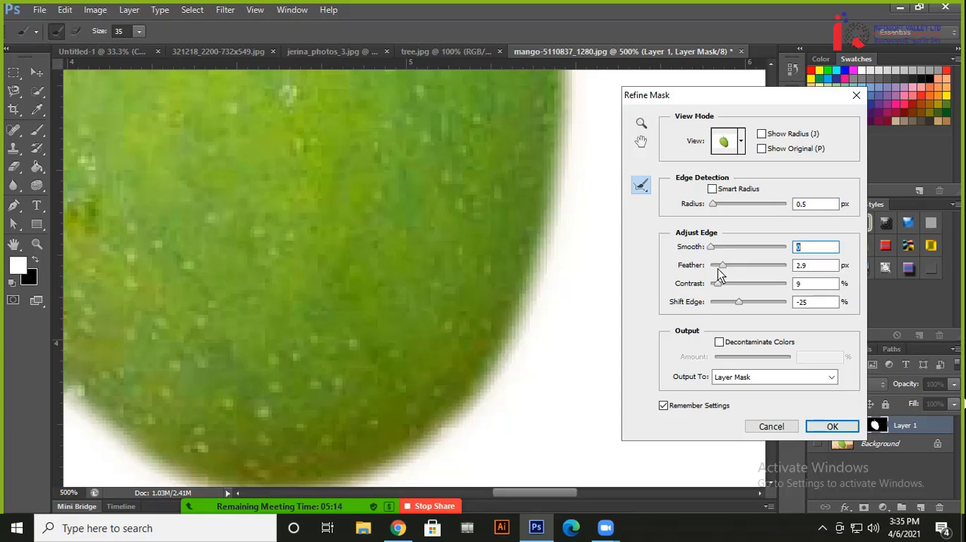
{"action": "left_click_drag", "start_coordinate": [722, 269], "coordinate": [661, 291]}
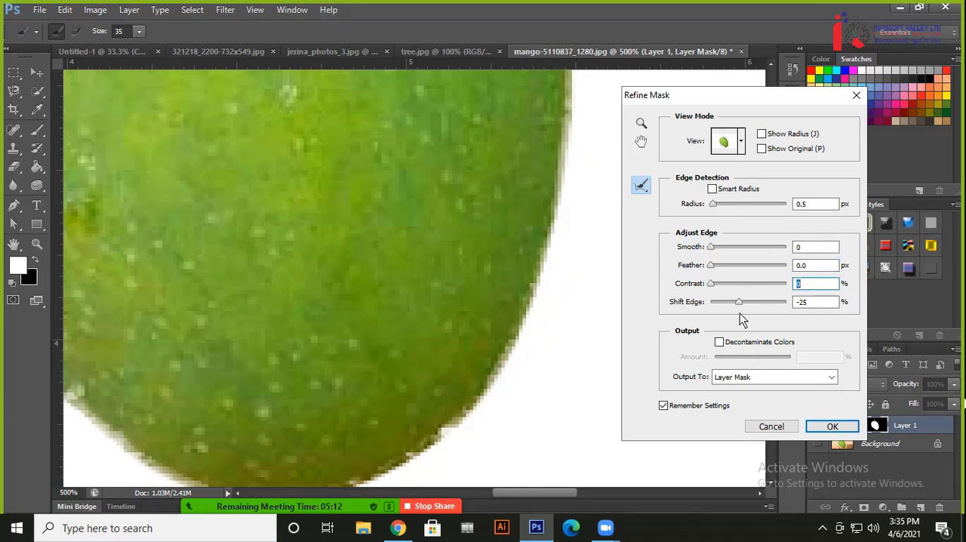
{"action": "left_click_drag", "start_coordinate": [741, 303], "coordinate": [662, 306]}
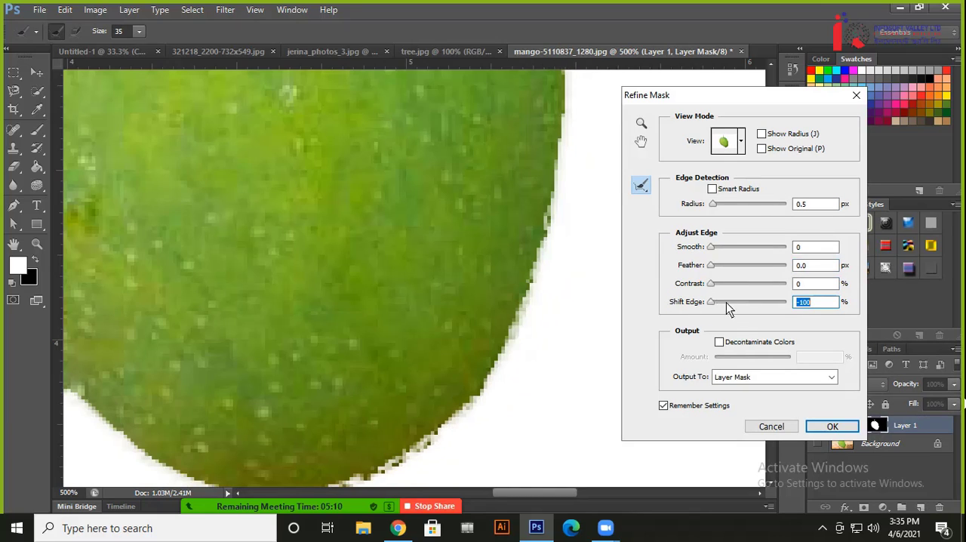
{"action": "type", "text": "0"}
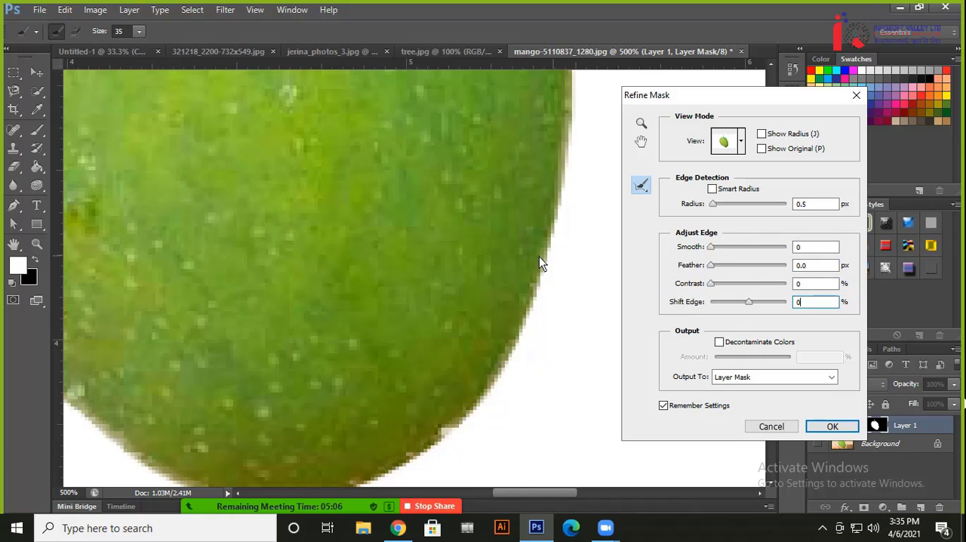
Compare the mango's cut-out edge in the On Black, Overlay, On Layers and On White preview modes
{"action": "left_click", "coordinate": [739, 141]}
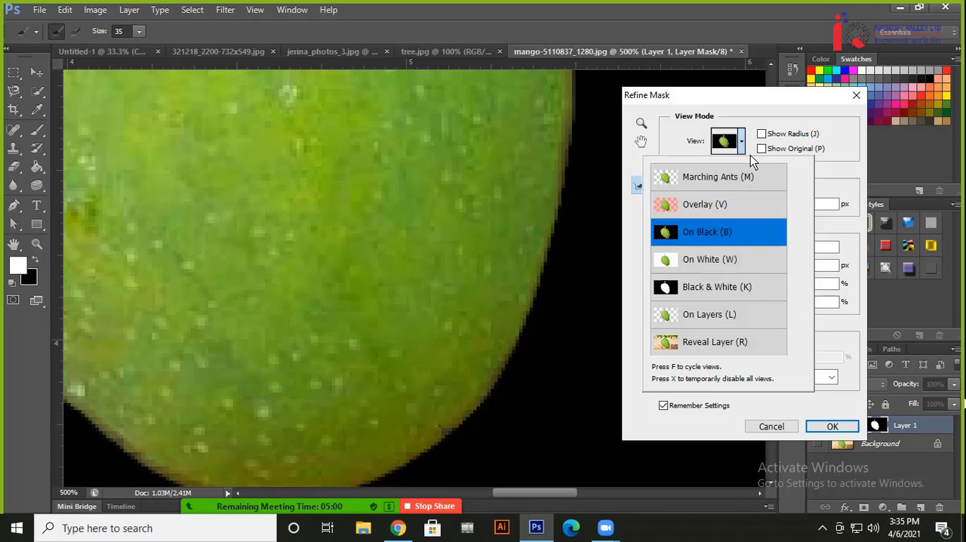
{"action": "left_click", "coordinate": [743, 142]}
{"action": "left_click", "coordinate": [742, 148]}
{"action": "key", "text": "Up"}
{"action": "key", "text": "Return"}
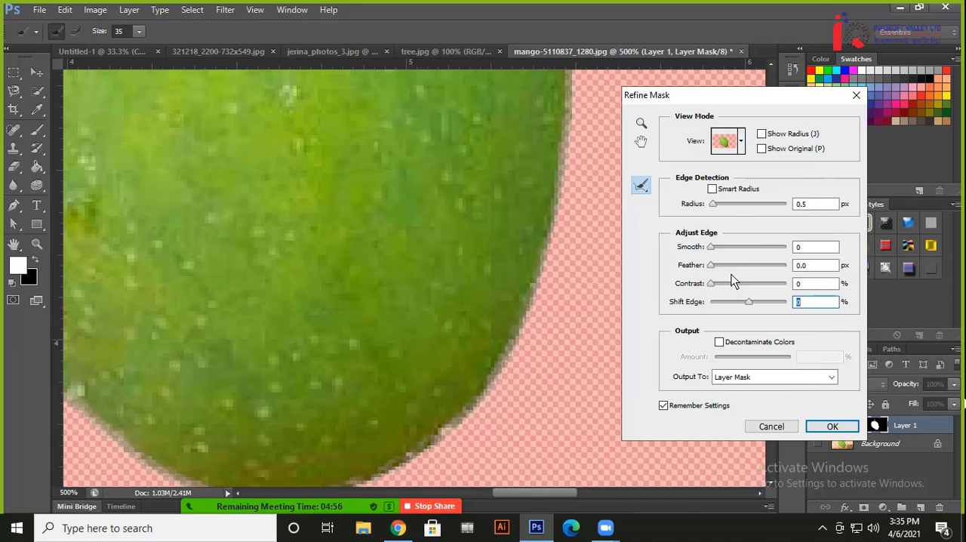
{"action": "left_click", "coordinate": [742, 142]}
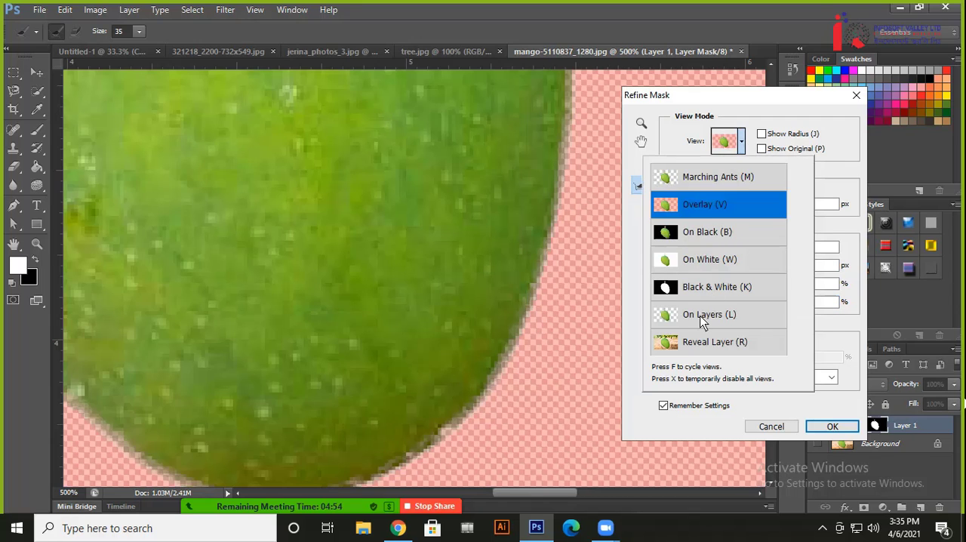
{"action": "left_click", "coordinate": [742, 143]}
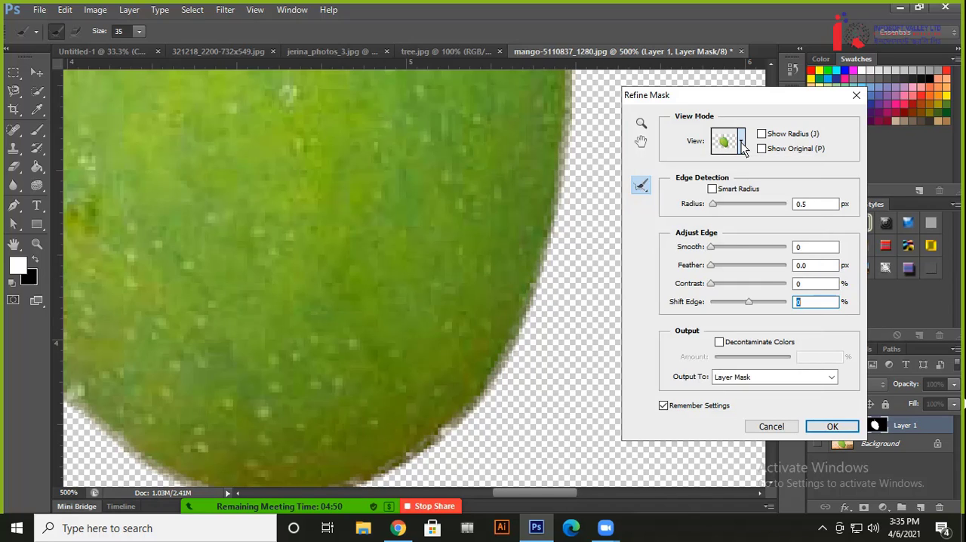
{"action": "left_click", "coordinate": [745, 146]}
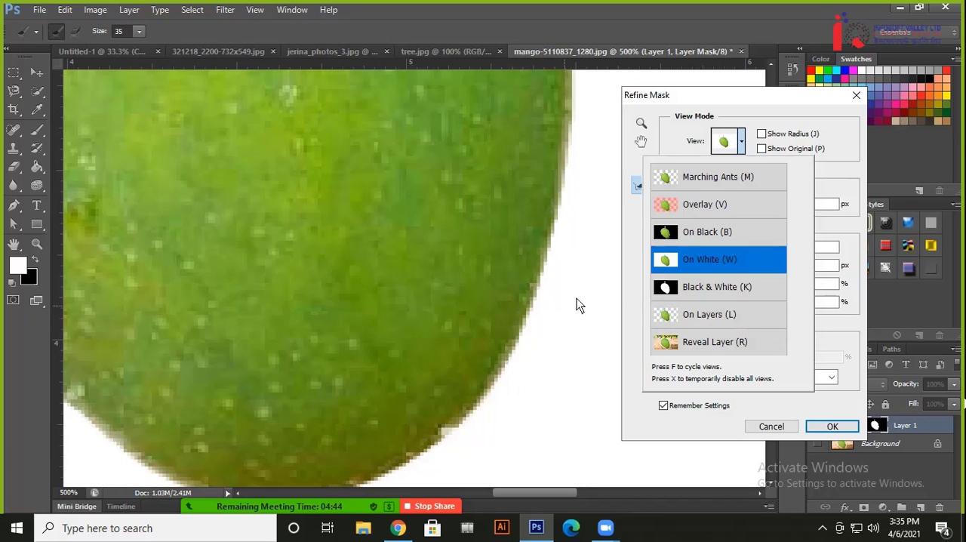
{"action": "left_click", "coordinate": [834, 186]}
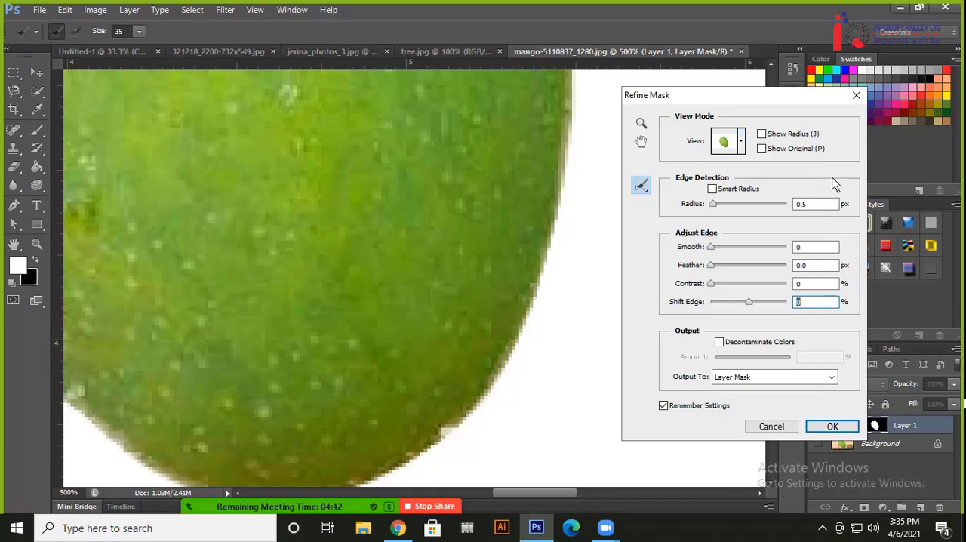
Choose the Refine Radius Tool for the mask edge and set its brush size to 8
{"action": "left_click", "coordinate": [646, 190]}
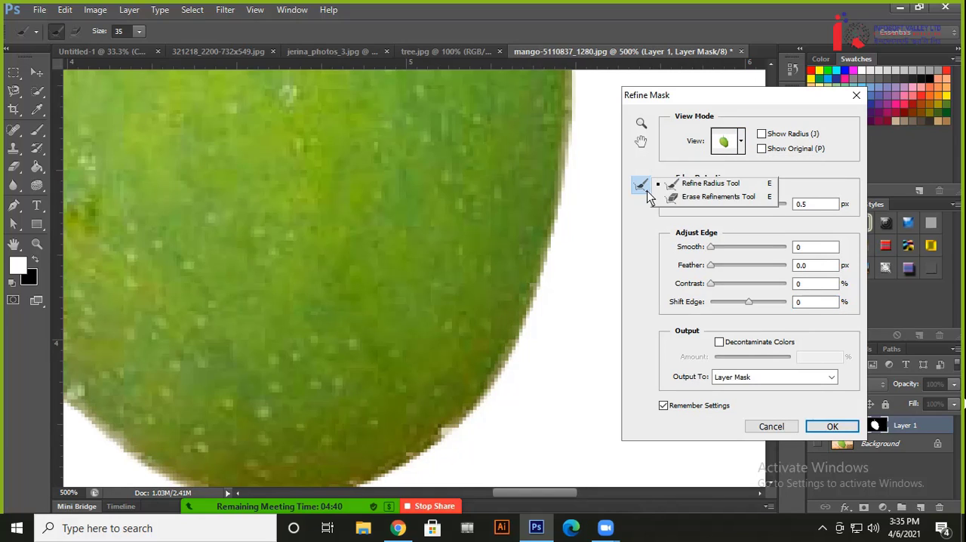
{"action": "left_click", "coordinate": [713, 189]}
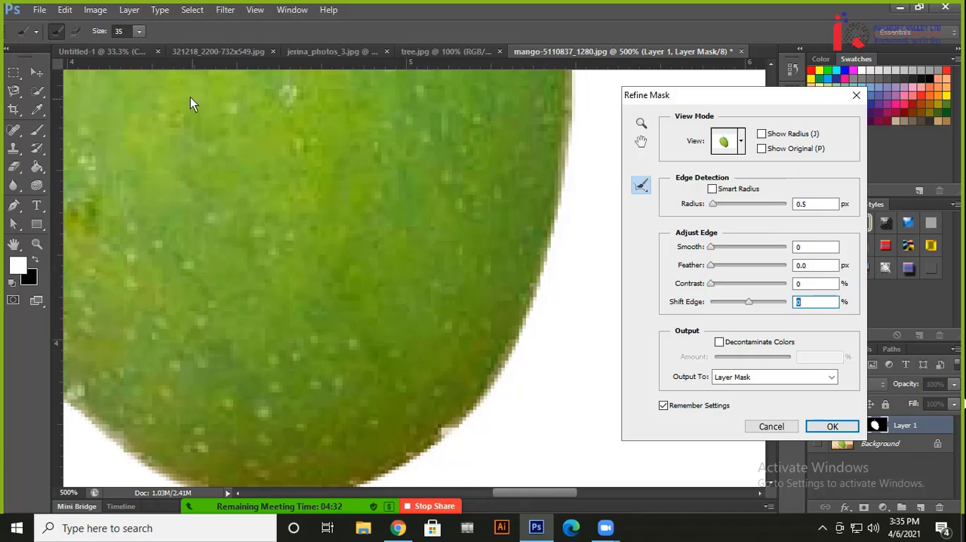
{"action": "left_click", "coordinate": [139, 31]}
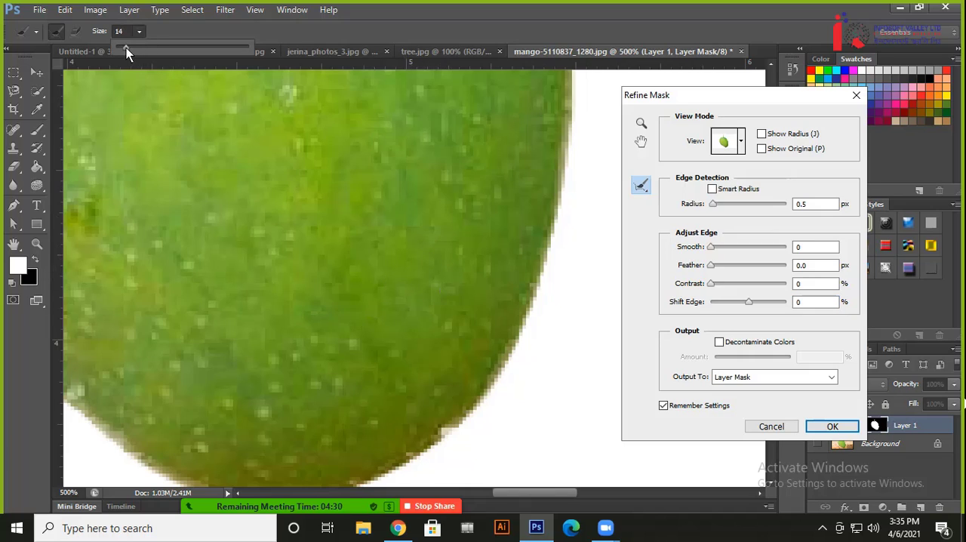
{"action": "left_click_drag", "start_coordinate": [126, 48], "coordinate": [124, 48]}
{"action": "left_click", "coordinate": [643, 270]}
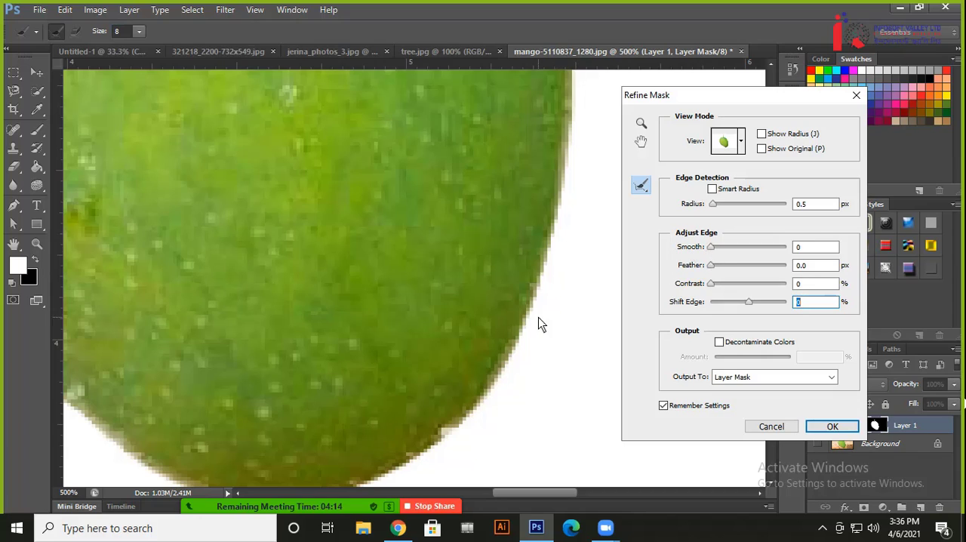
Set the mask edge's feather to 0.6 px with smoothing at 0
{"action": "left_click", "coordinate": [713, 265]}
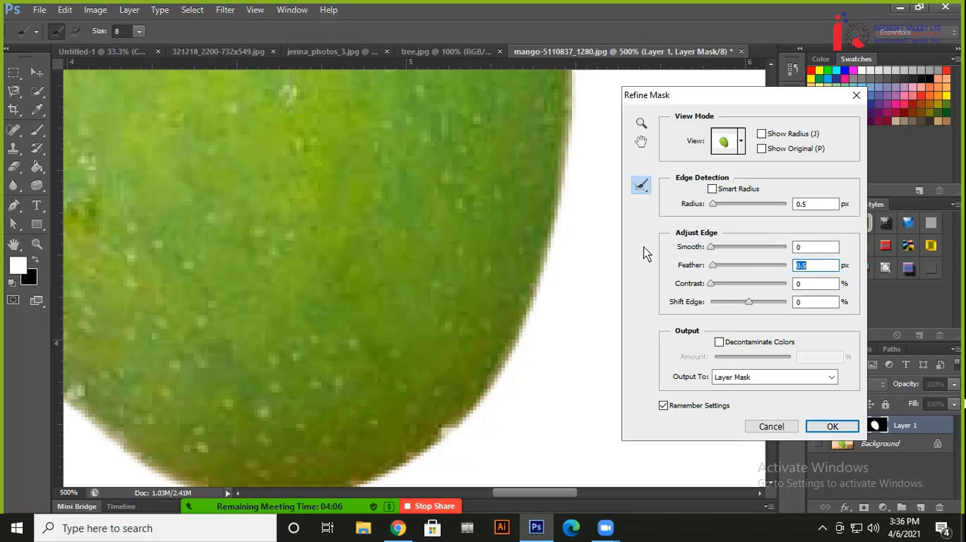
{"action": "left_click", "coordinate": [715, 270]}
{"action": "left_click_drag", "start_coordinate": [716, 272], "coordinate": [713, 271]}
{"action": "left_click", "coordinate": [819, 250]}
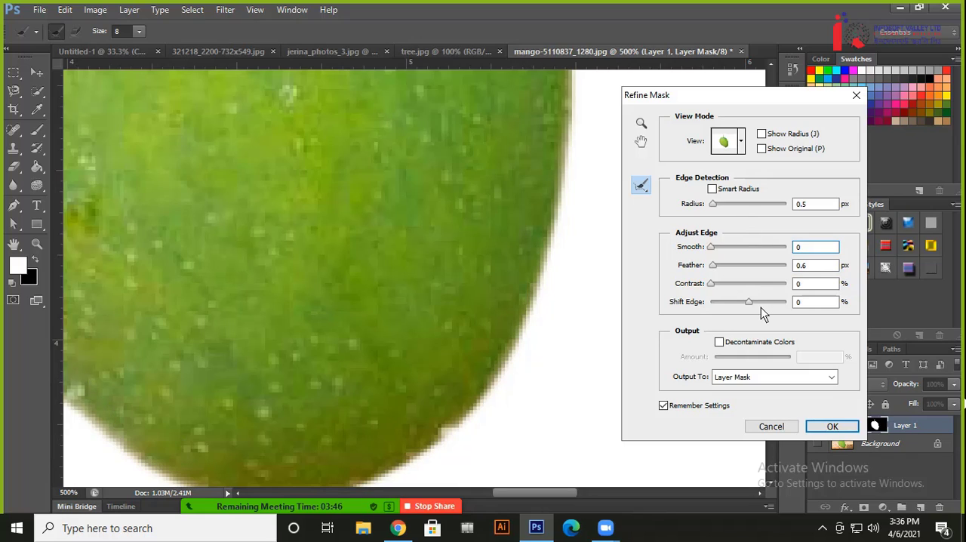
{"action": "left_click_drag", "start_coordinate": [711, 250], "coordinate": [627, 252]}
Try raising the mask edge's contrast to 44% and beyond, returning it to 0%
{"action": "left_click_drag", "start_coordinate": [711, 286], "coordinate": [745, 283]}
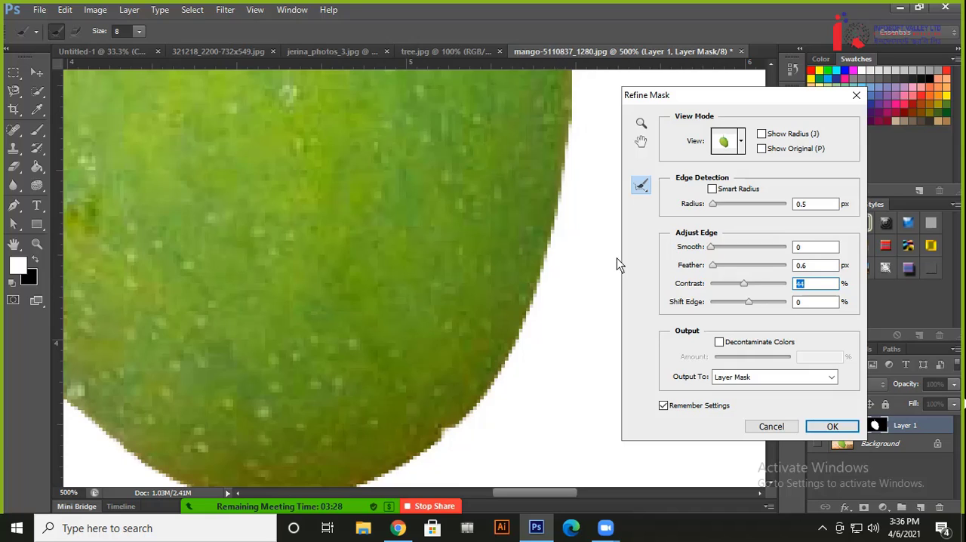
{"action": "left_click_drag", "start_coordinate": [744, 284], "coordinate": [760, 286]}
{"action": "left_click_drag", "start_coordinate": [758, 284], "coordinate": [668, 289]}
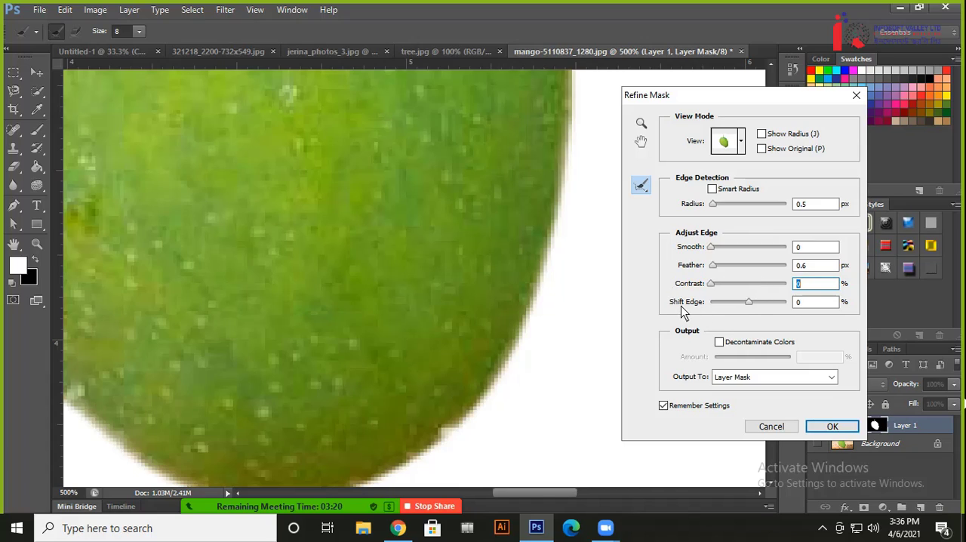
Try shifting the mask edge outward and inward, including -20% and -78%, returning Shift Edge to 0%
{"action": "mouse_move", "coordinate": [749, 302]}
{"action": "left_mouse_down"}
{"action": "mouse_move", "coordinate": [772, 304]}
{"action": "mouse_move", "coordinate": [757, 303]}
{"action": "left_mouse_up"}
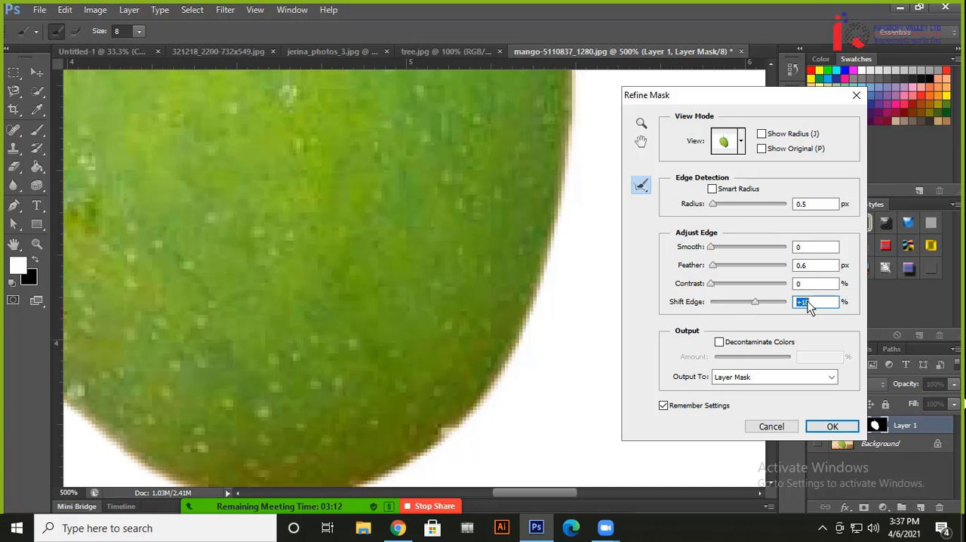
{"action": "left_click_drag", "start_coordinate": [755, 303], "coordinate": [744, 303]}
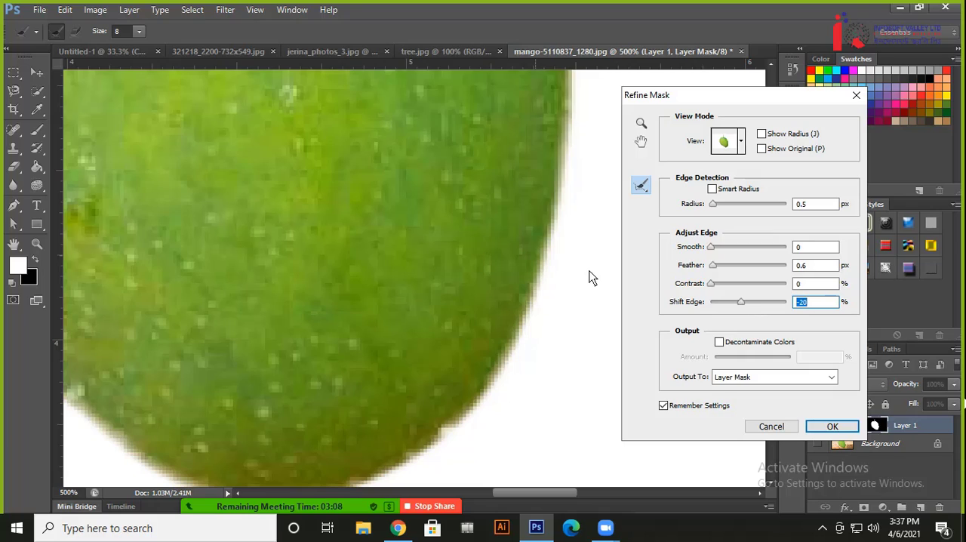
{"action": "mouse_move", "coordinate": [739, 305]}
{"action": "left_mouse_down"}
{"action": "mouse_move", "coordinate": [717, 306]}
{"action": "mouse_move", "coordinate": [749, 305]}
{"action": "left_mouse_up"}
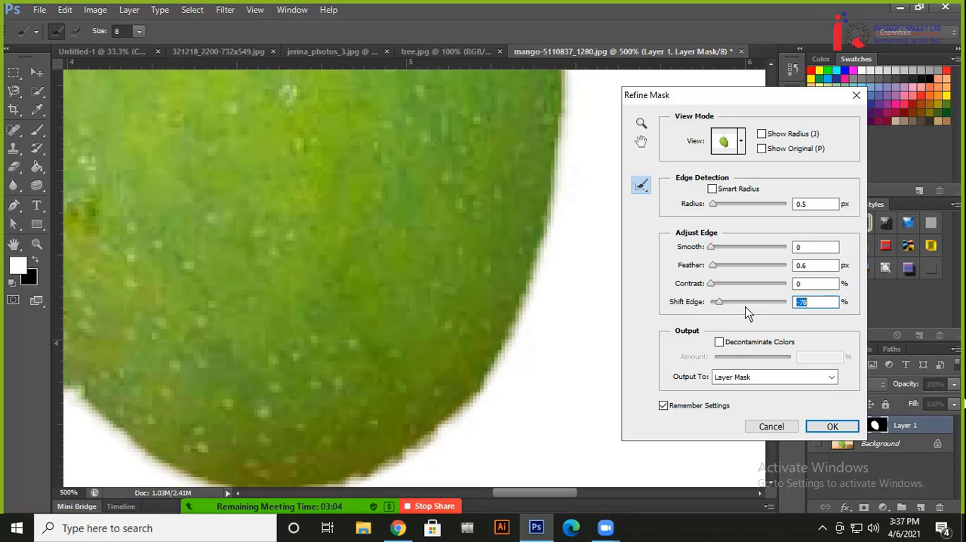
{"action": "type", "text": "0"}
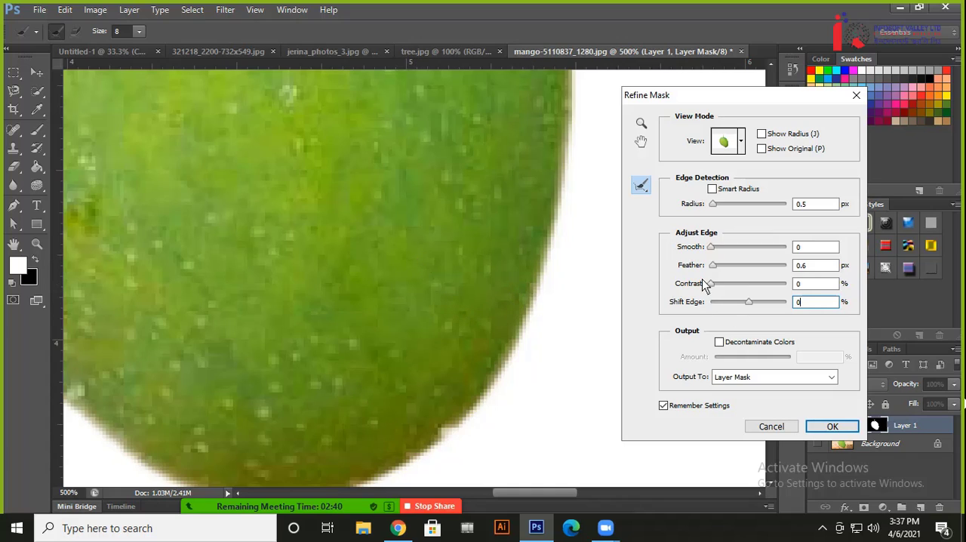
Toggle the Remember Settings option off and on, and apply the refinement to the layer mask
{"action": "left_click", "coordinate": [664, 407]}
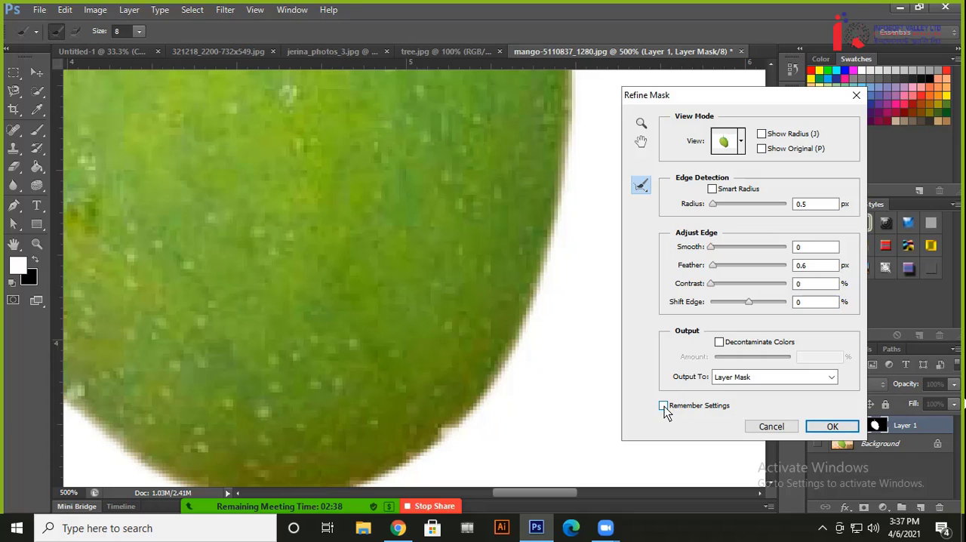
{"action": "left_click", "coordinate": [663, 407]}
{"action": "left_click", "coordinate": [675, 412]}
{"action": "left_click", "coordinate": [667, 408]}
{"action": "left_click", "coordinate": [832, 427]}
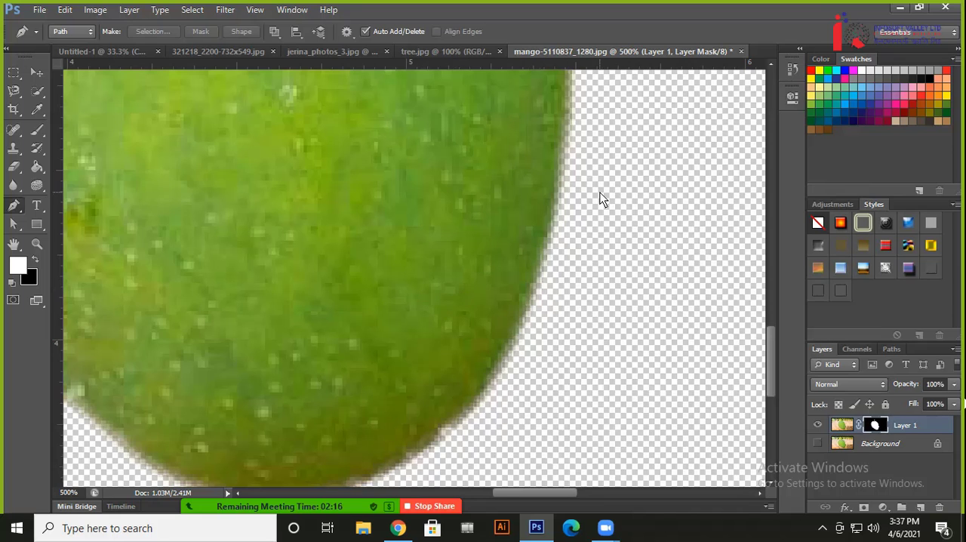
Draw a rectangle shape of about 907 by 538 px covering the whole canvas, directly above the Background layer
{"action": "key", "text": "ctrl+minus"}
{"action": "key", "text": "ctrl+minus"}
{"action": "key", "text": "ctrl+minus"}
{"action": "key", "text": "ctrl+minus"}
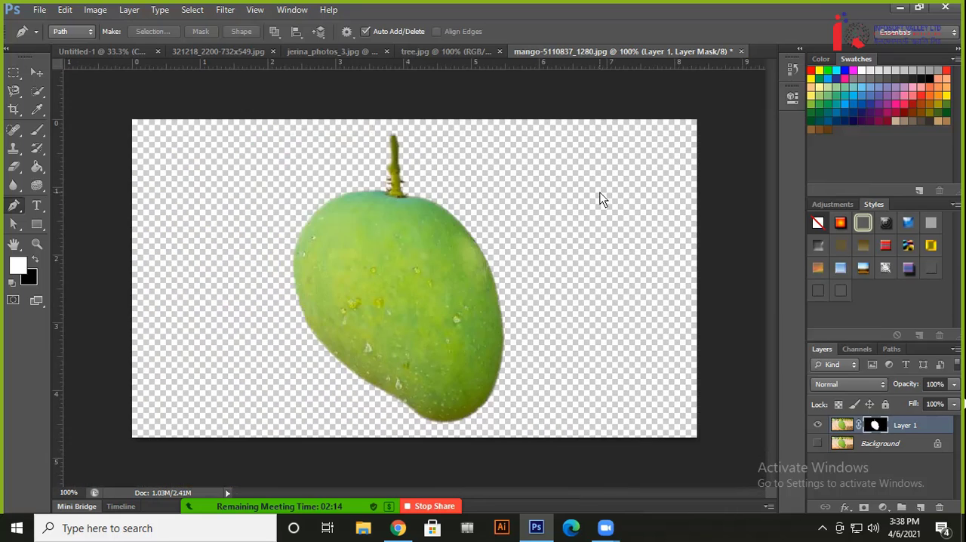
{"action": "left_click", "coordinate": [876, 447]}
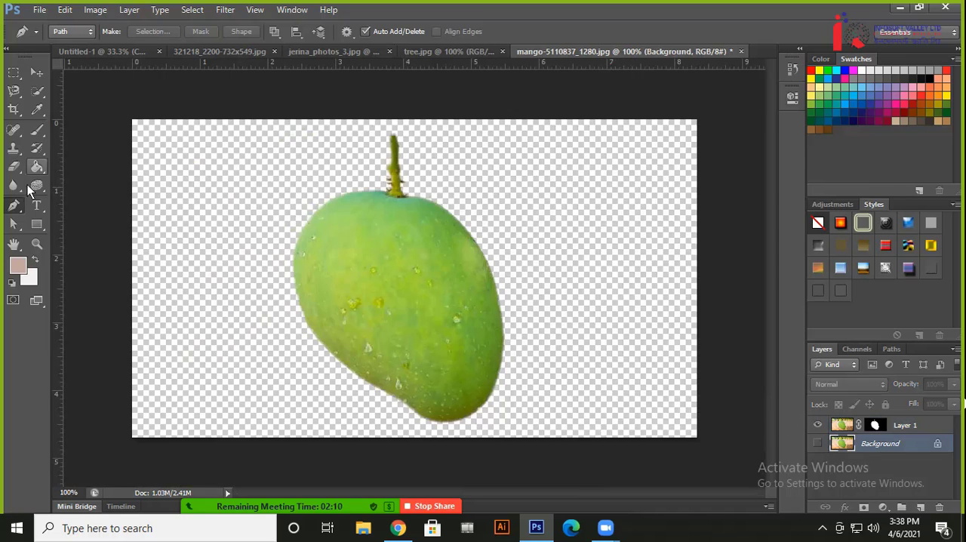
{"action": "left_click", "coordinate": [37, 224]}
{"action": "left_click_drag", "start_coordinate": [115, 88], "coordinate": [755, 468]}
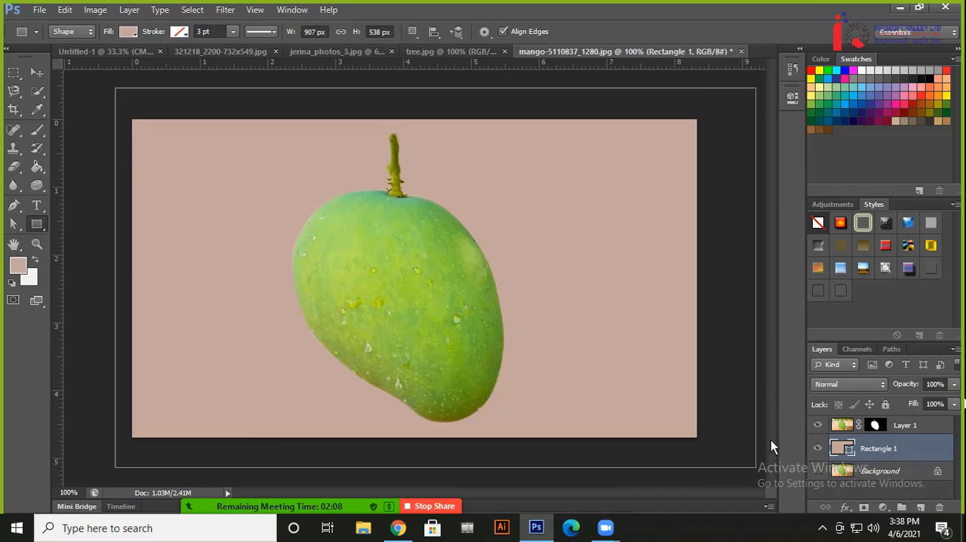
Change the backdrop rectangle's fill to bright red after trying other hues, and deselect the shape with the Move tool
{"action": "double_click", "coordinate": [851, 449]}
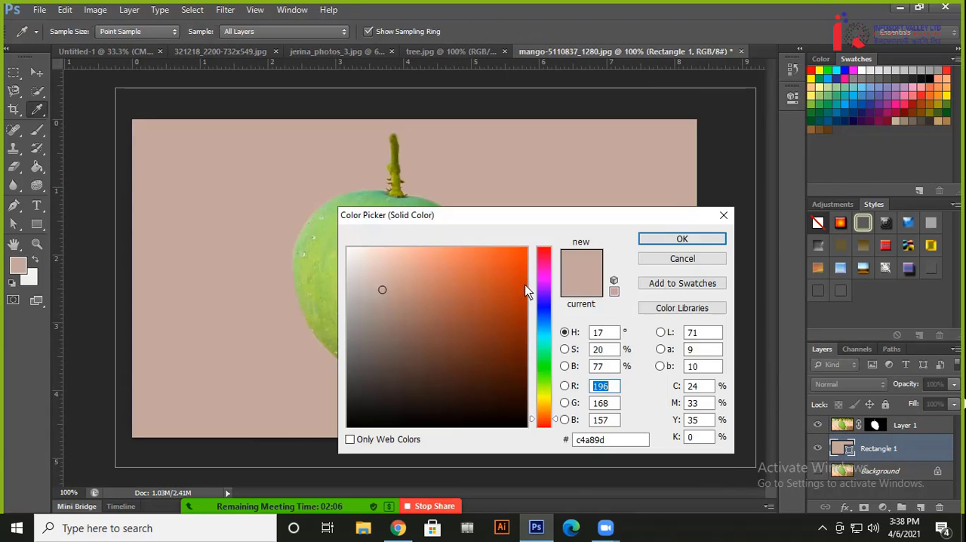
{"action": "left_click_drag", "start_coordinate": [528, 261], "coordinate": [468, 249]}
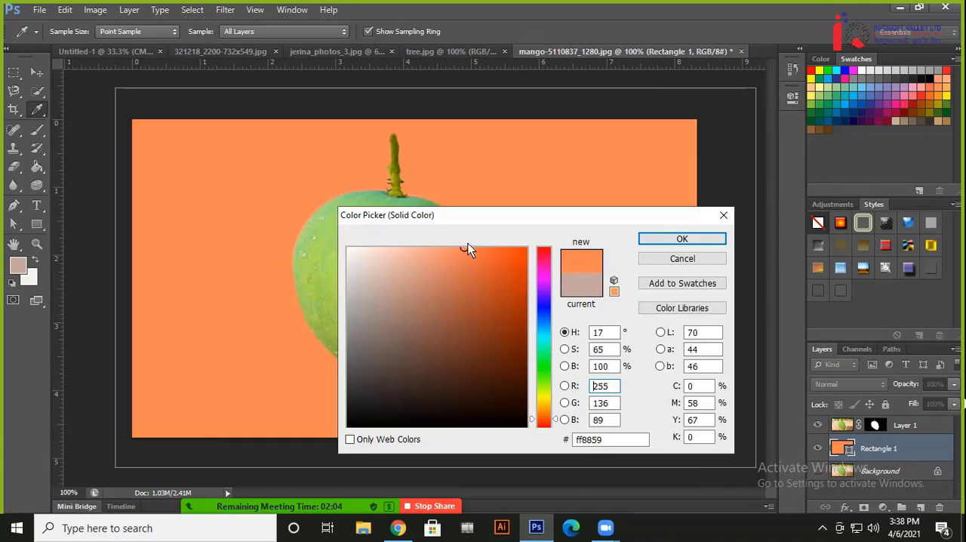
{"action": "left_click_drag", "start_coordinate": [545, 317], "coordinate": [544, 291]}
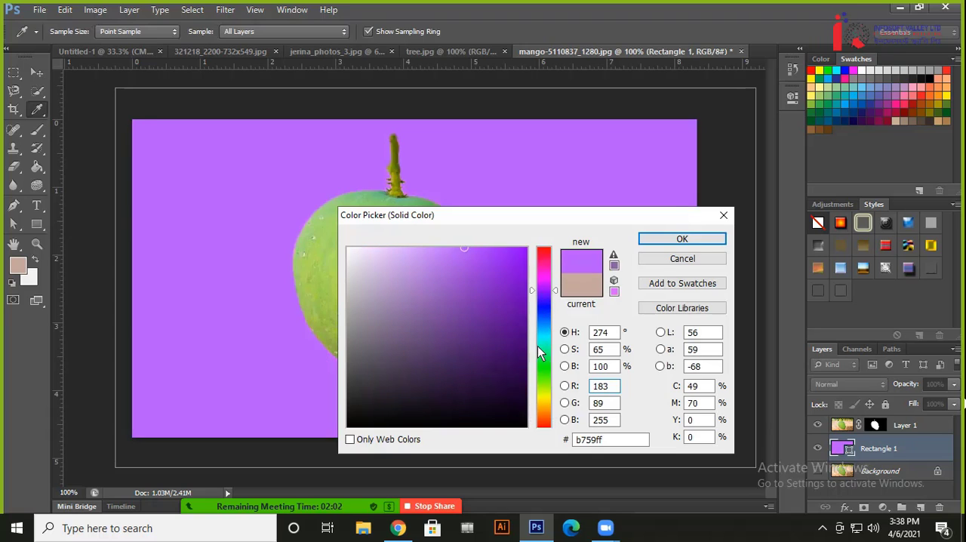
{"action": "left_click_drag", "start_coordinate": [539, 352], "coordinate": [554, 427]}
{"action": "left_click", "coordinate": [549, 272]}
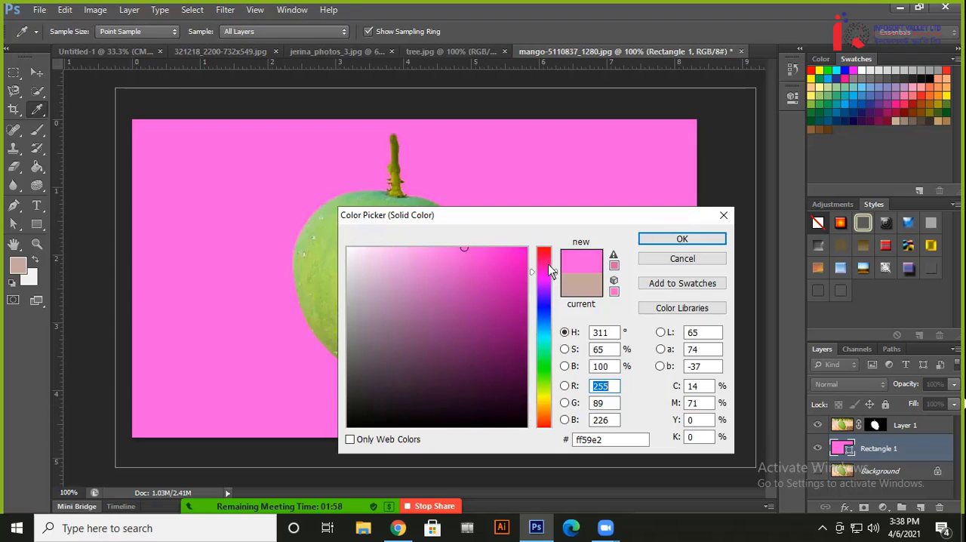
{"action": "left_click_drag", "start_coordinate": [550, 272], "coordinate": [543, 244]}
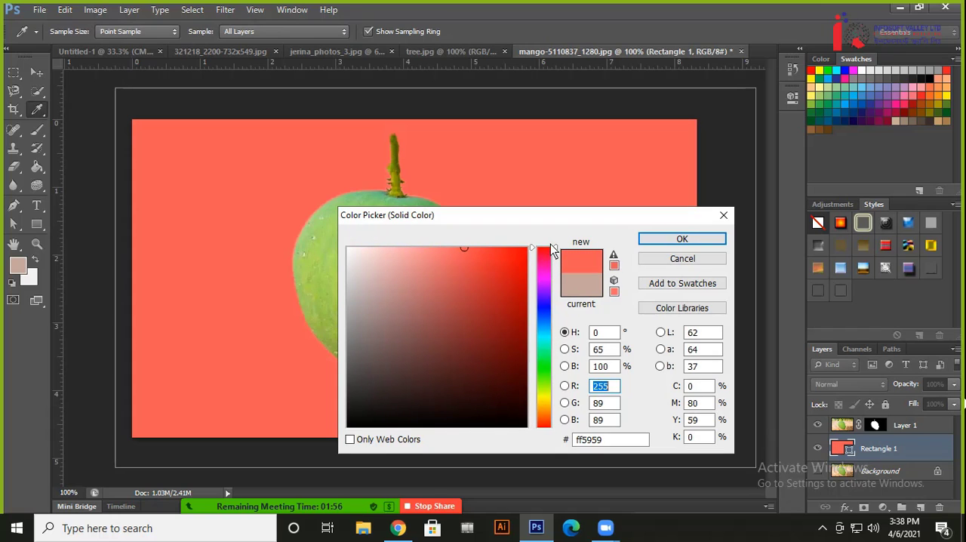
{"action": "left_click", "coordinate": [504, 252]}
{"action": "left_click", "coordinate": [680, 239]}
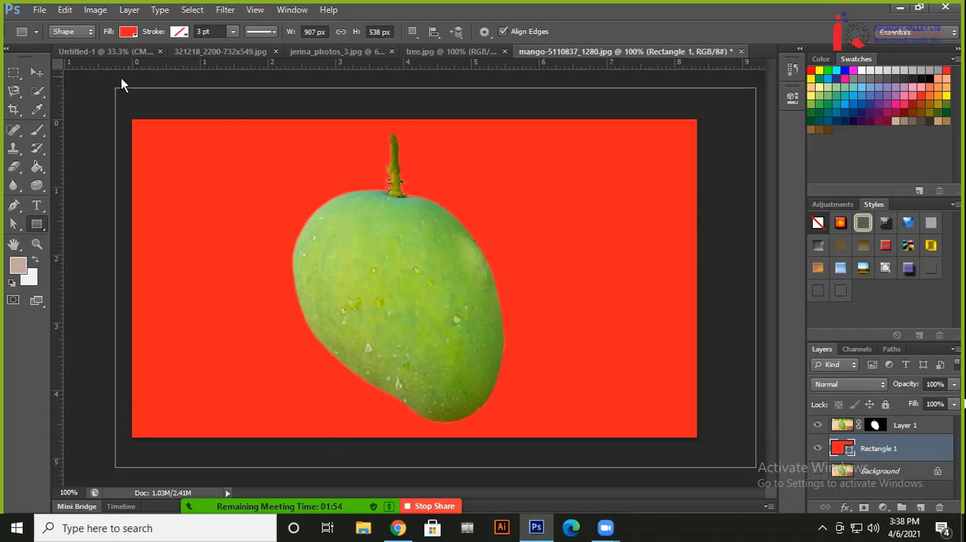
{"action": "left_click", "coordinate": [37, 73]}
{"action": "left_click", "coordinate": [90, 189]}
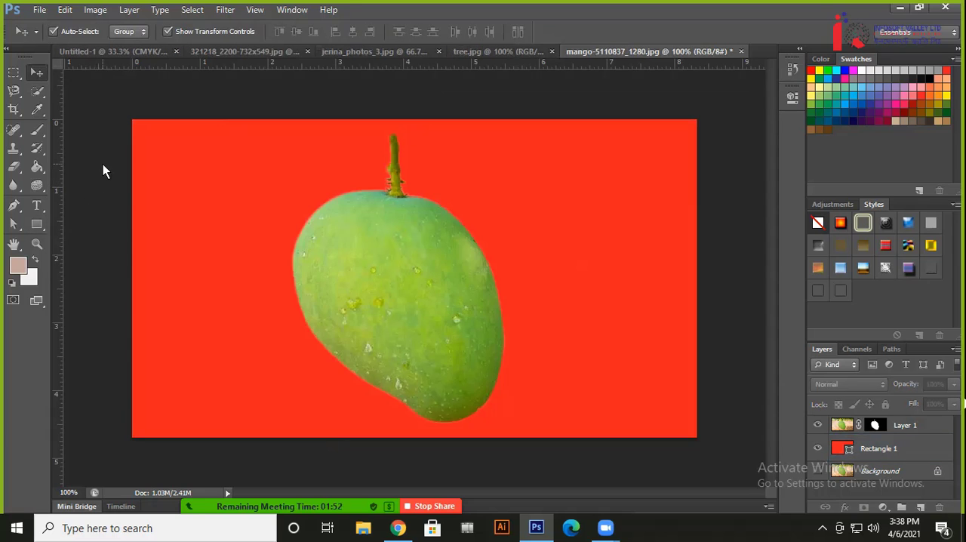
Inspect the mango's masked edge against the red backdrop at 200%, from stem to tip, and return to 100%
{"action": "key", "text": "ctrl+plus"}
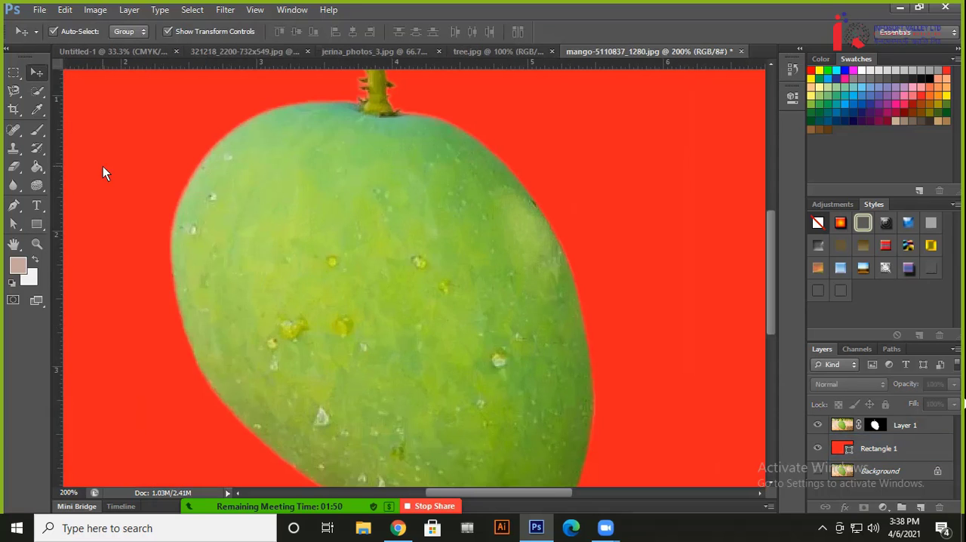
{"action": "scroll", "coordinate": [265, 198], "scroll_direction": "down", "scroll_amount": 3}
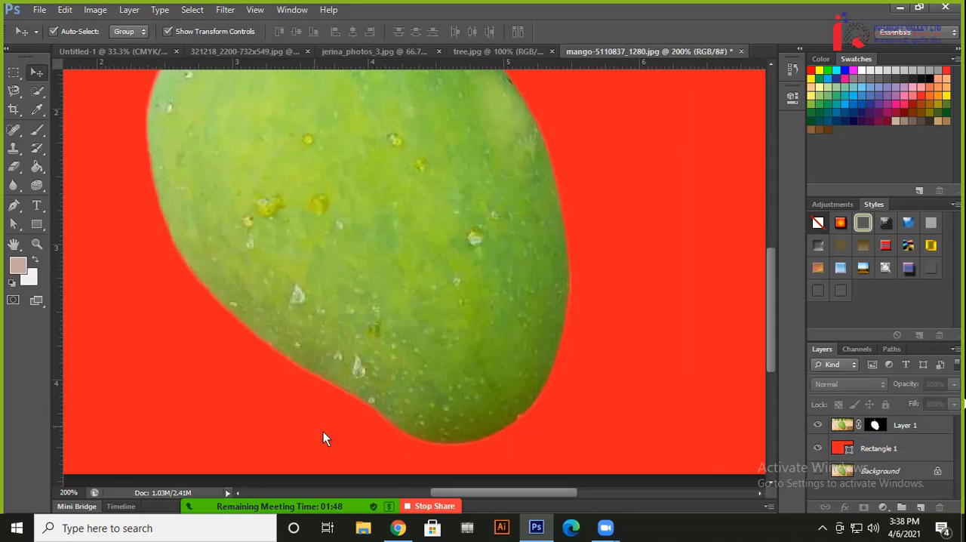
{"action": "scroll", "coordinate": [492, 283], "scroll_direction": "up", "scroll_amount": 8}
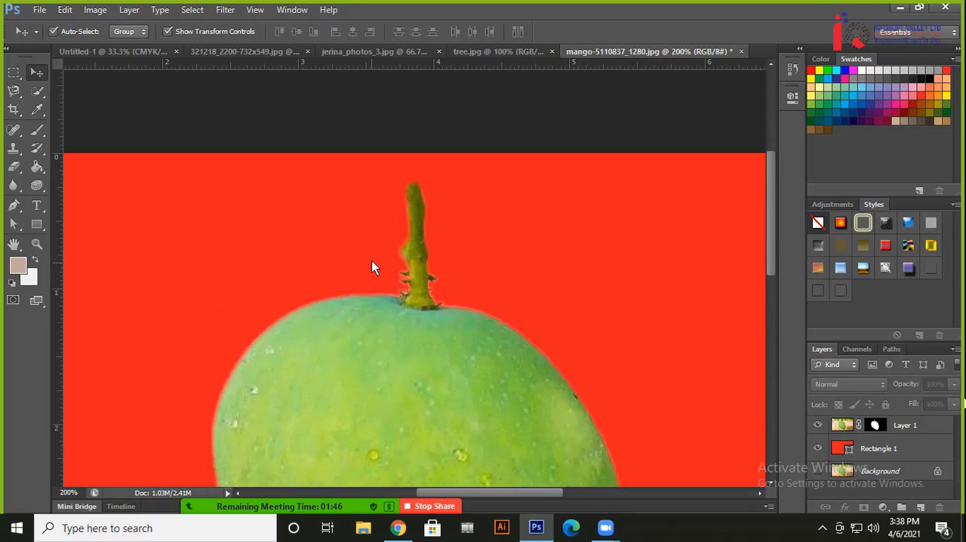
{"action": "scroll", "coordinate": [438, 356], "scroll_direction": "down", "scroll_amount": 8}
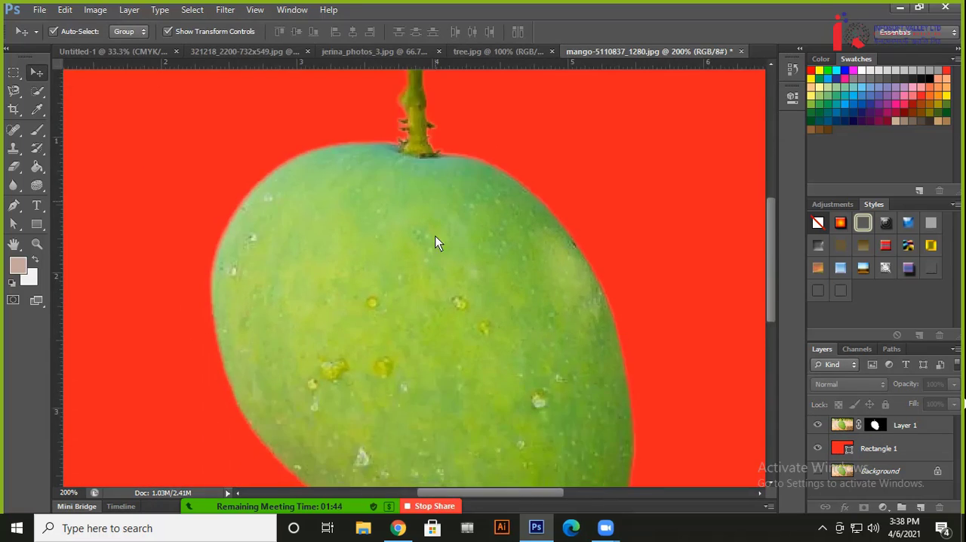
{"action": "scroll", "coordinate": [511, 339], "scroll_direction": "up", "scroll_amount": 2}
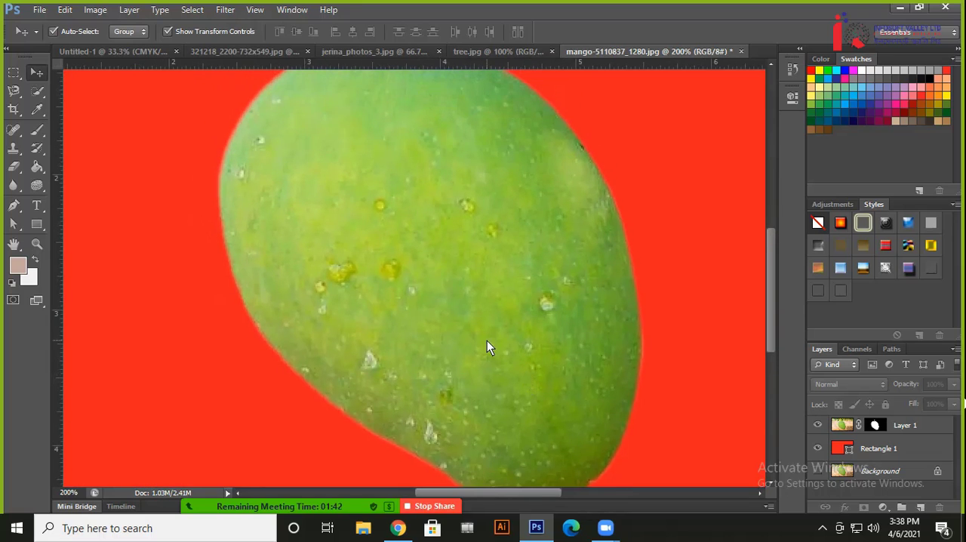
{"action": "key", "text": "ctrl+minus"}
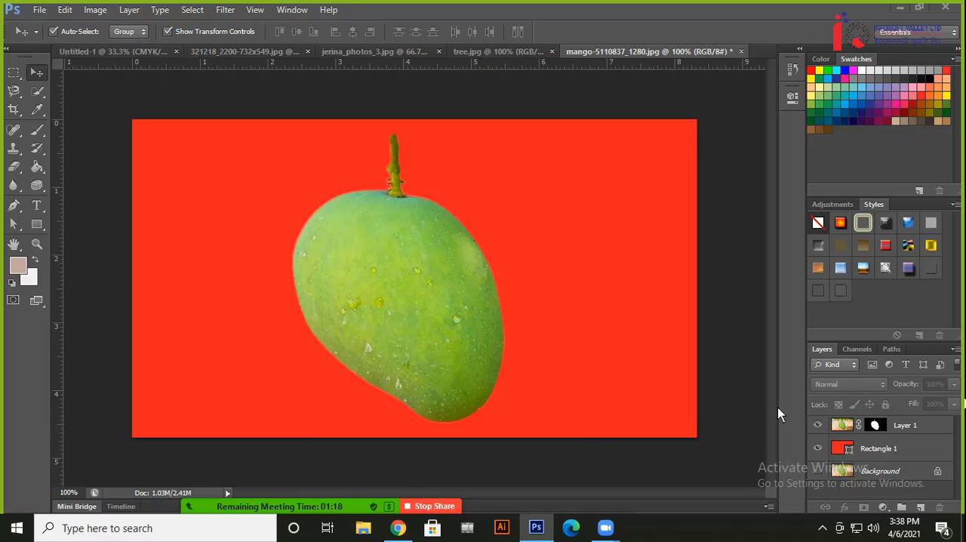
Show the Zoom meeting's participants list, read the latest chat message and close the chat
{"action": "mouse_move", "coordinate": [323, 495]}
{"action": "left_click", "coordinate": [264, 494]}
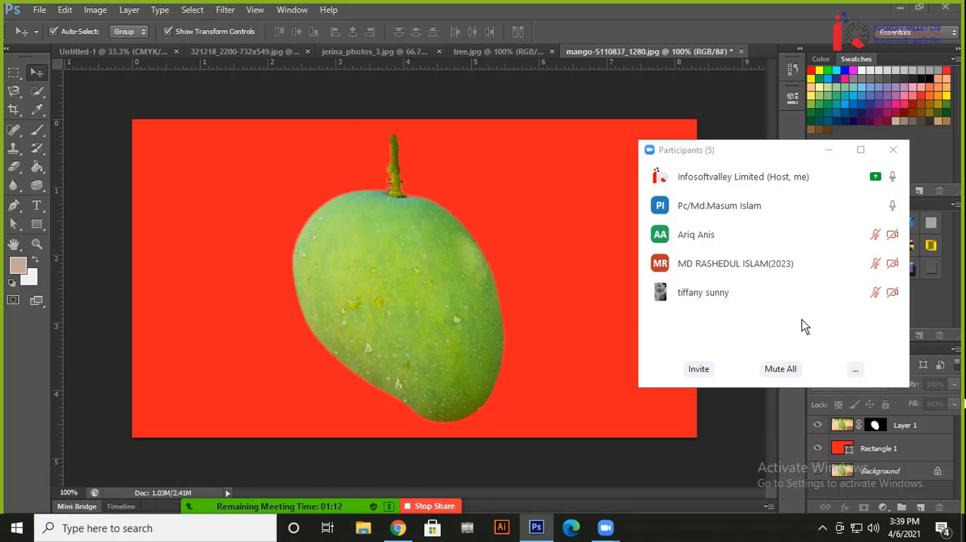
{"action": "mouse_move", "coordinate": [821, 302]}
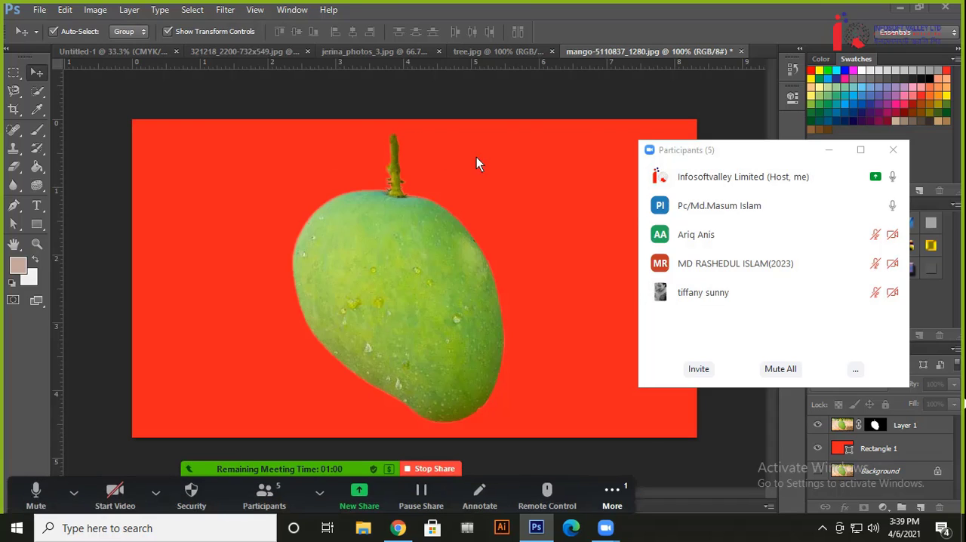
{"action": "left_click", "coordinate": [611, 494]}
{"action": "left_click", "coordinate": [621, 305]}
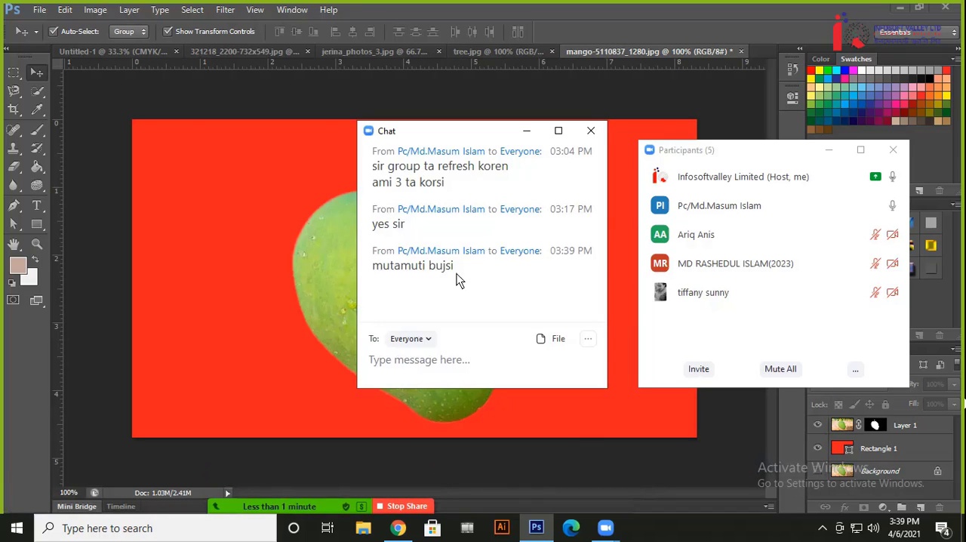
{"action": "left_click_drag", "start_coordinate": [457, 274], "coordinate": [338, 268]}
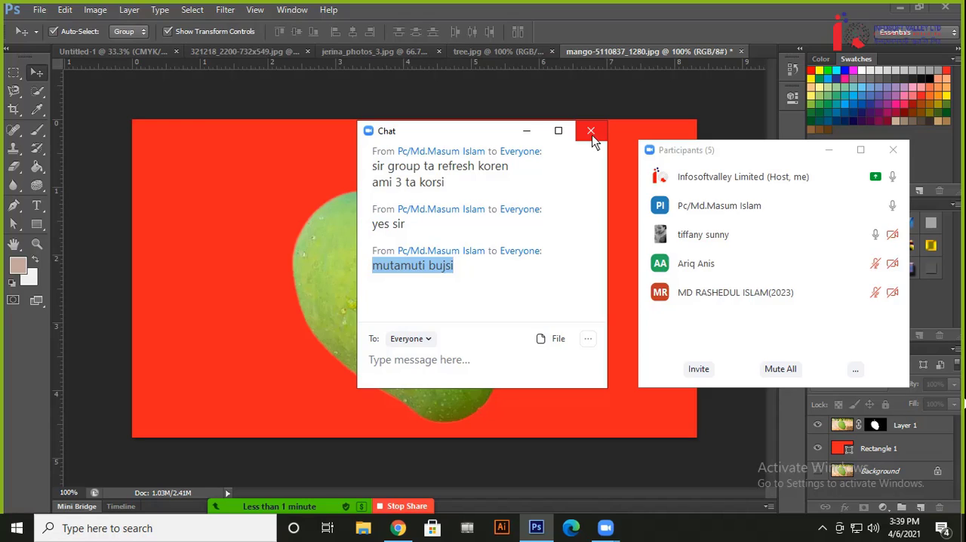
{"action": "left_click", "coordinate": [591, 133]}
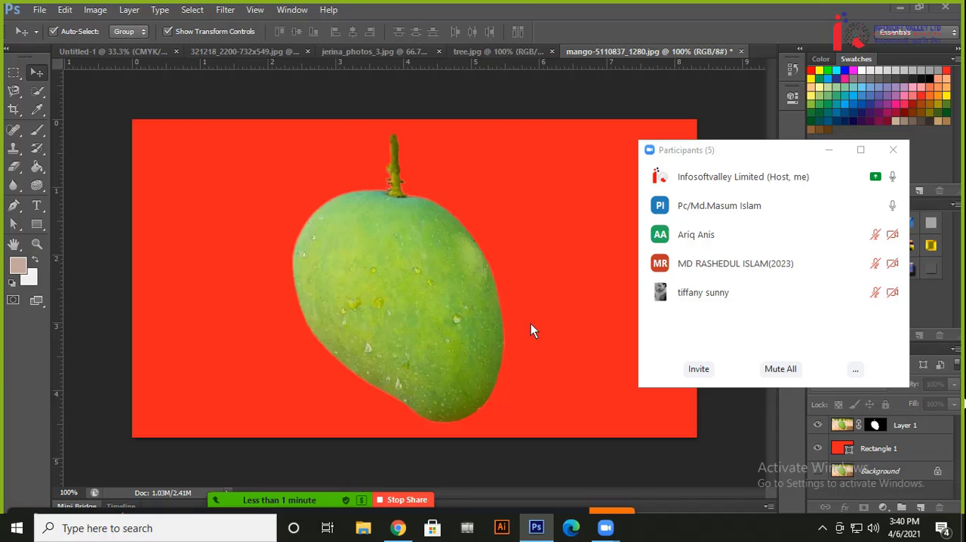
Reopen the meeting chat and dismiss the notice about the ended free meeting
{"action": "left_click", "coordinate": [612, 495]}
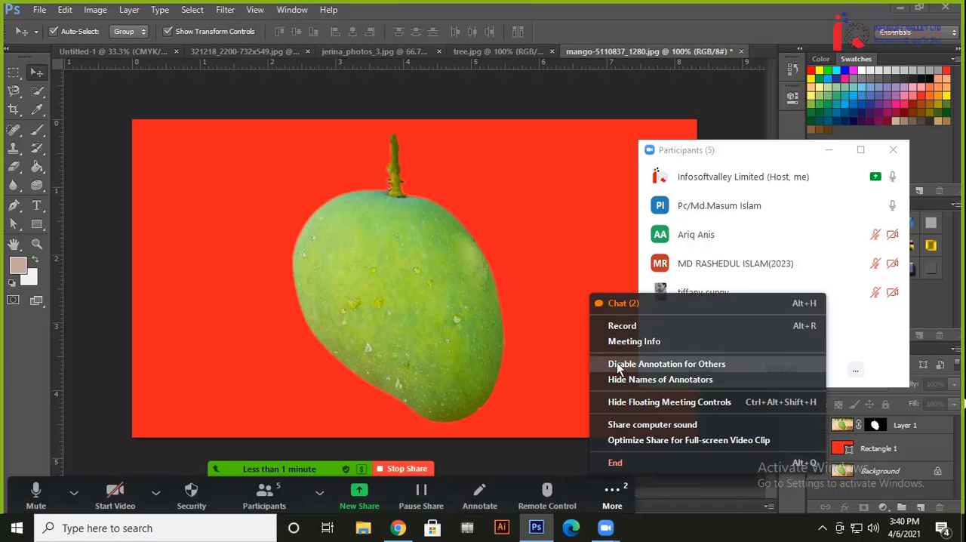
{"action": "left_click", "coordinate": [645, 305]}
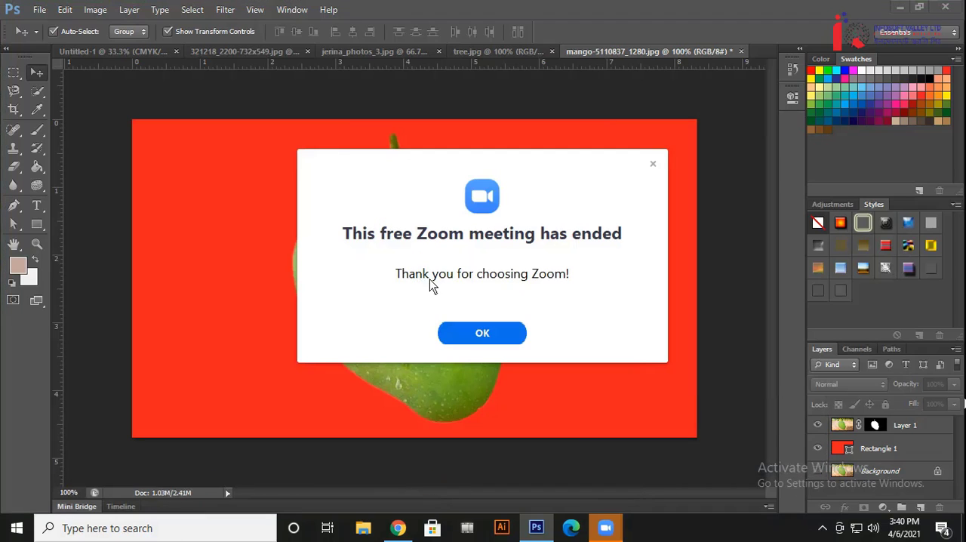
{"action": "left_click", "coordinate": [653, 164]}
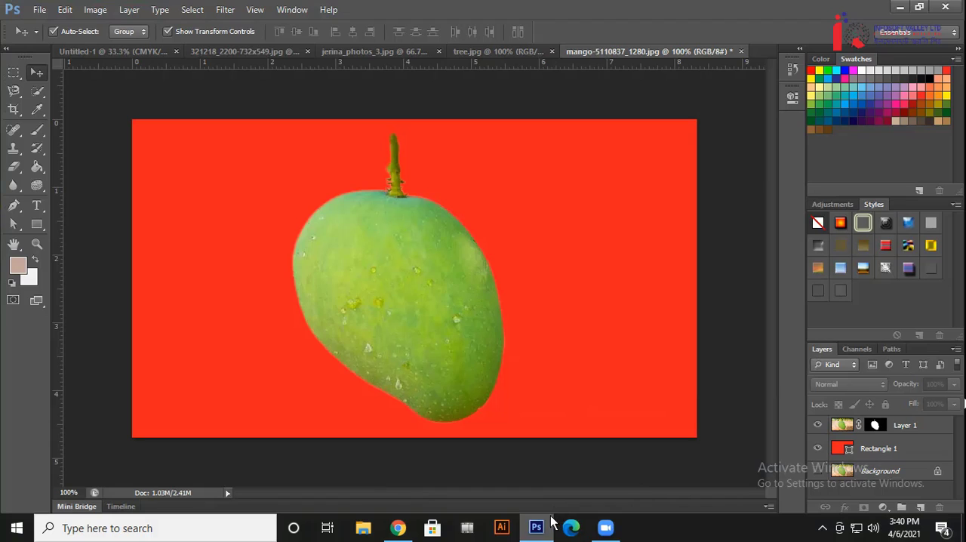
Start the personal Zoom meeting again, share the entire screen and minimize the Zoom window
{"action": "left_click", "coordinate": [607, 528]}
{"action": "left_click", "coordinate": [325, 187]}
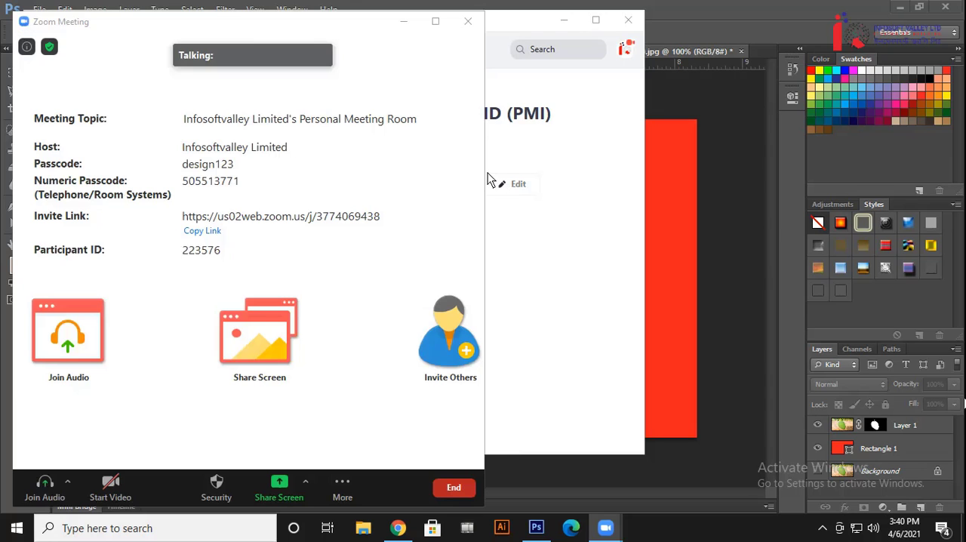
{"action": "left_click", "coordinate": [265, 340]}
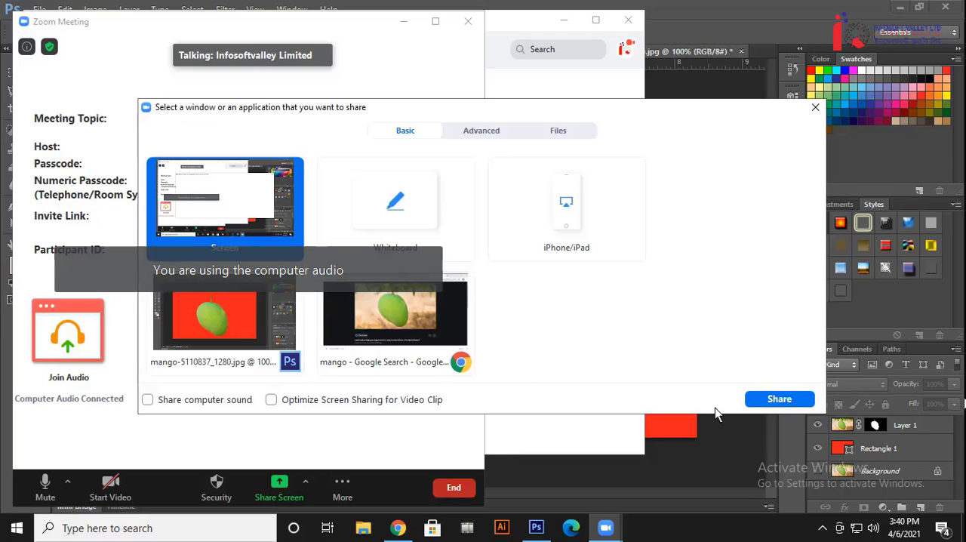
{"action": "left_click", "coordinate": [751, 400]}
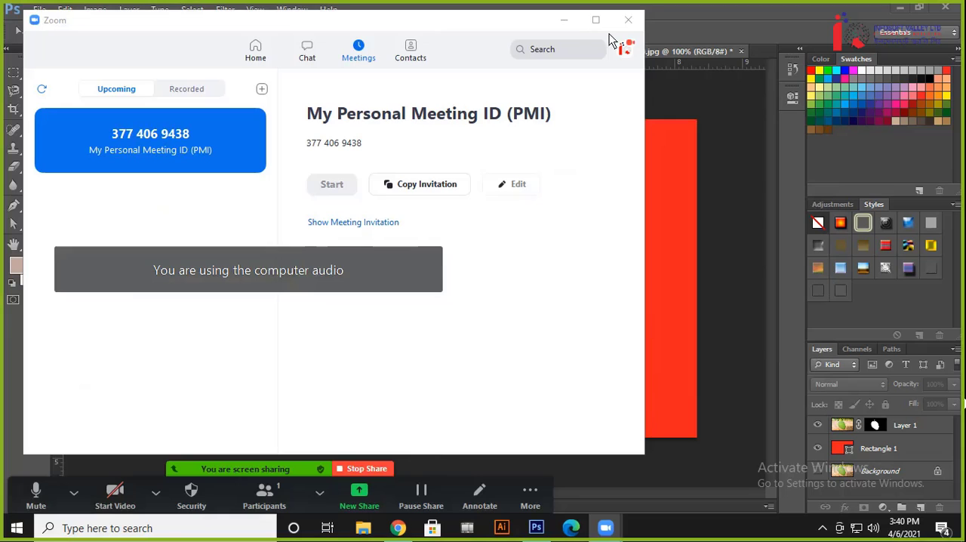
{"action": "left_click", "coordinate": [564, 20]}
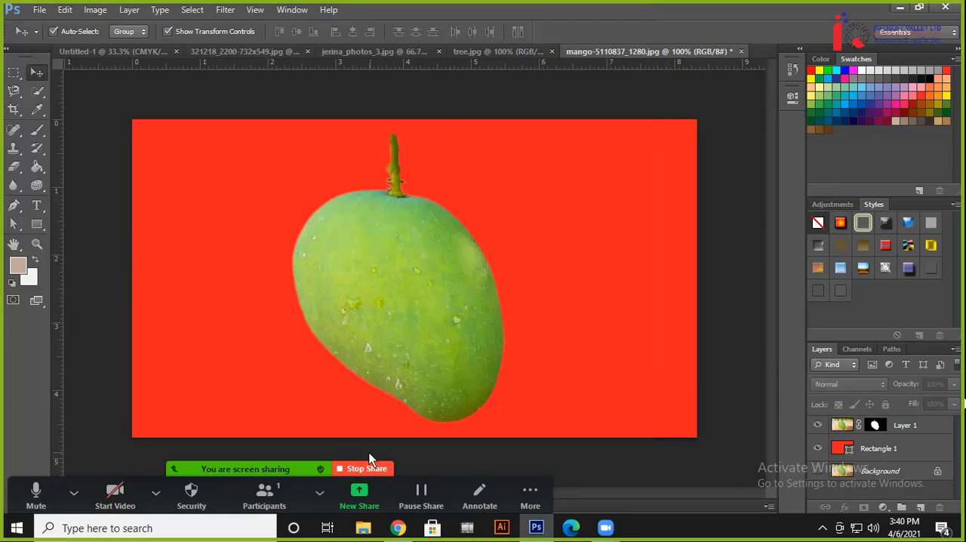
Show the new meeting's participants list and move its window clear of the Layers panel
{"action": "left_click", "coordinate": [245, 494]}
{"action": "left_click_drag", "start_coordinate": [499, 151], "coordinate": [675, 80]}
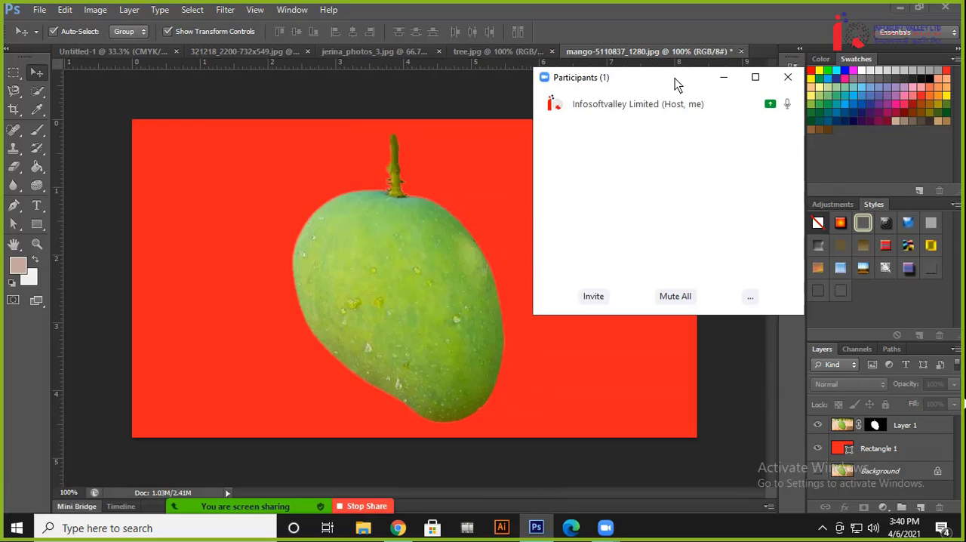
{"action": "left_click_drag", "start_coordinate": [675, 78], "coordinate": [609, 59]}
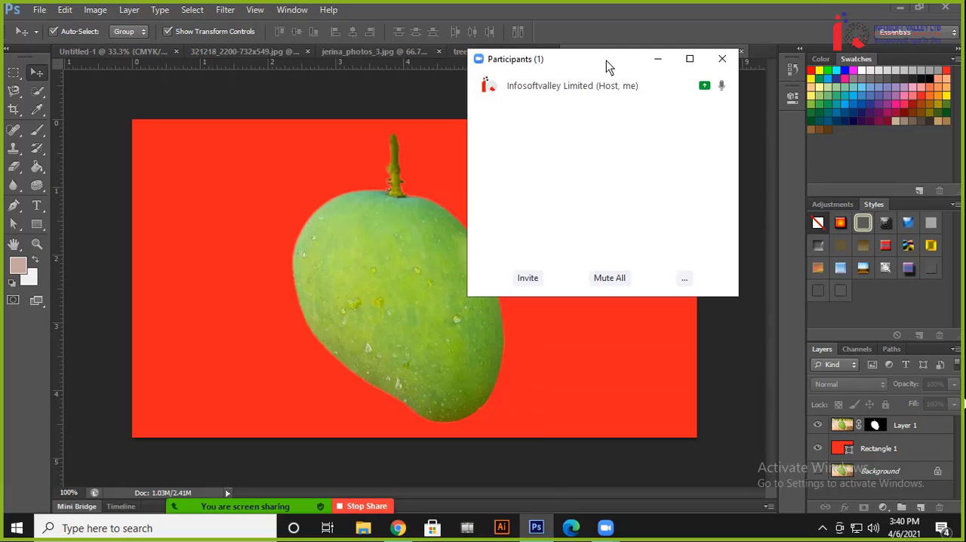
Bring up the screen recorder's controls and pause the recording
{"action": "left_click", "coordinate": [822, 528]}
{"action": "left_click", "coordinate": [794, 499]}
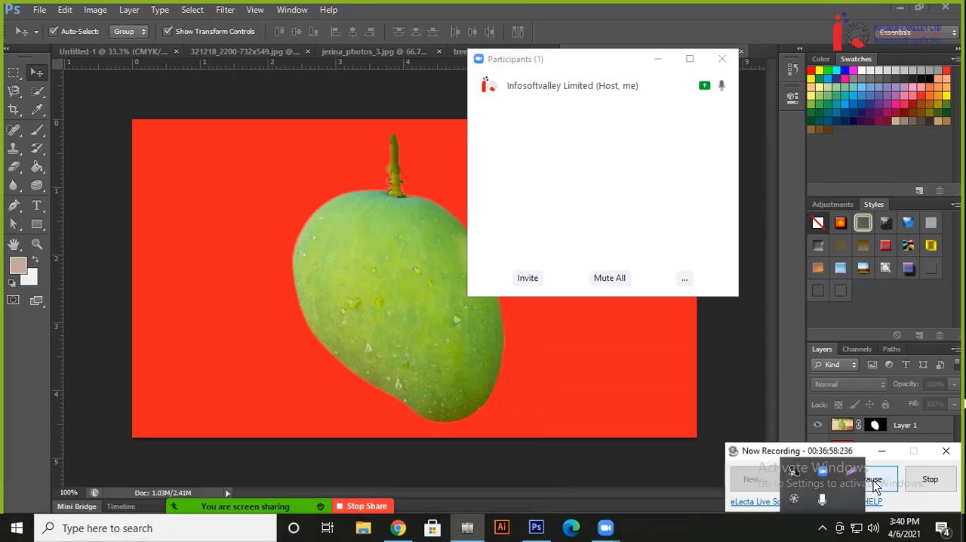
{"action": "left_click", "coordinate": [929, 480]}
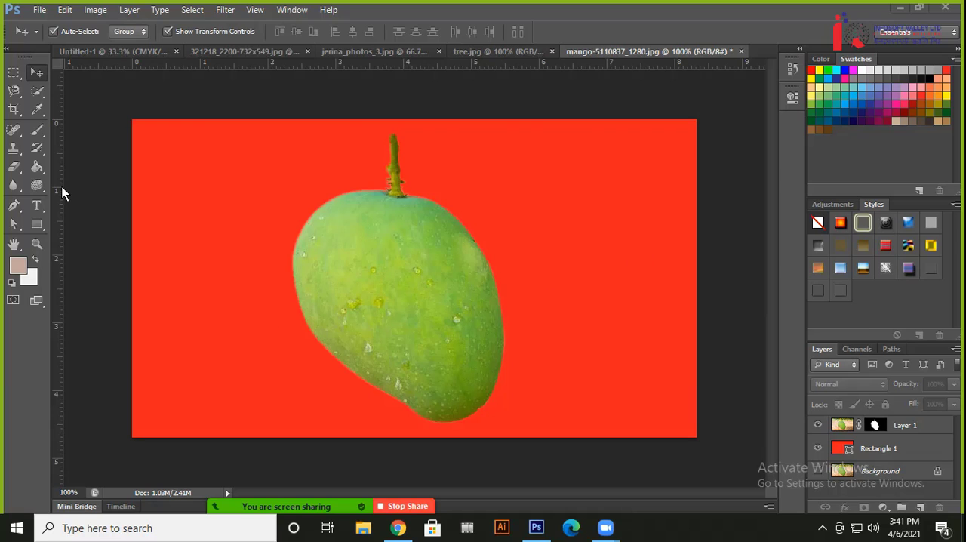
Delete the red backdrop rectangle in the mango document and undo the deletion
{"action": "left_click", "coordinate": [180, 187]}
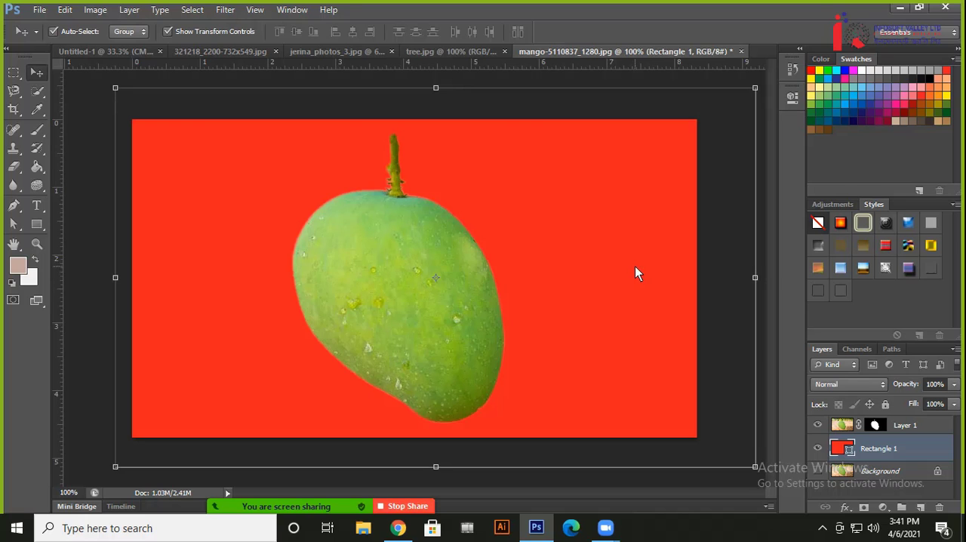
{"action": "key", "text": "Delete"}
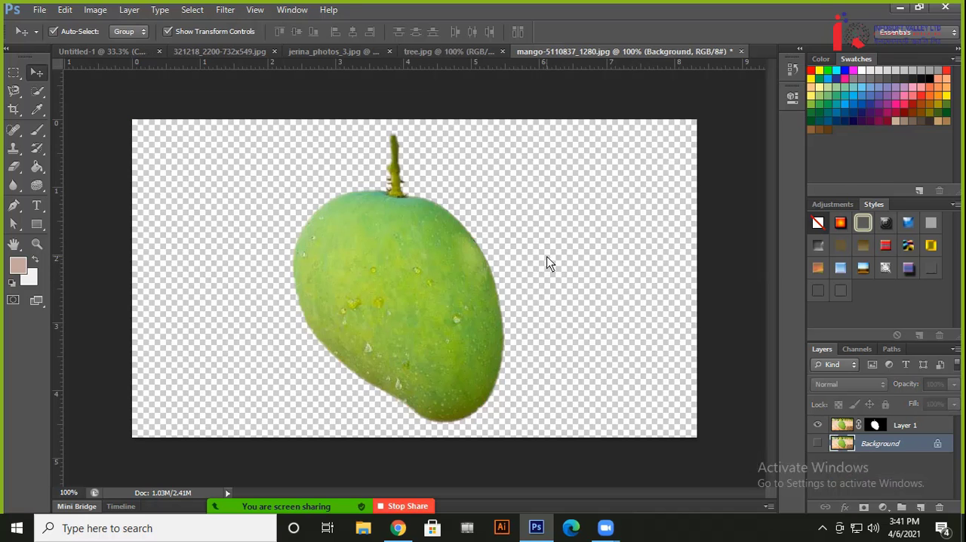
{"action": "key", "text": "ctrl+z"}
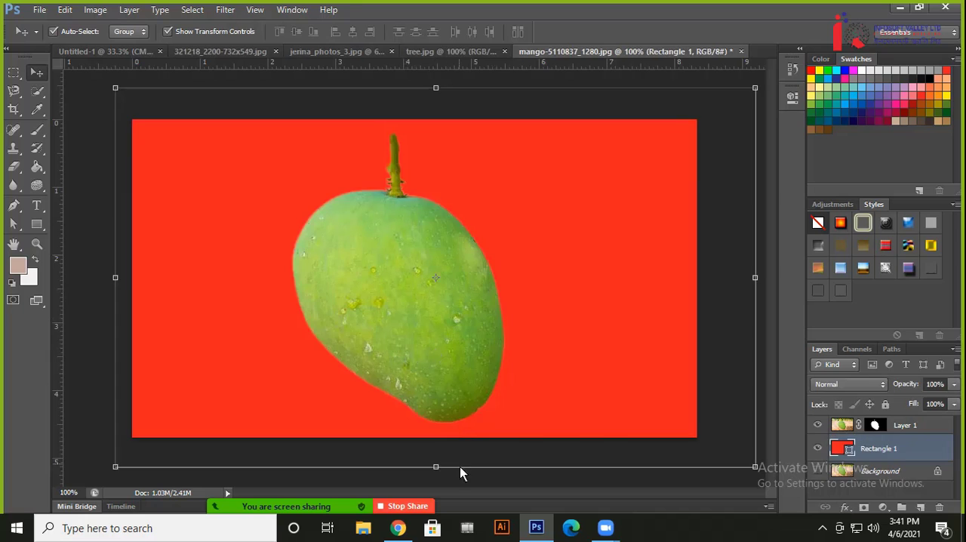
Switch to Chrome and review the Fiverr gig for jewellery background removal, including its sample images and description
{"action": "left_click", "coordinate": [398, 528]}
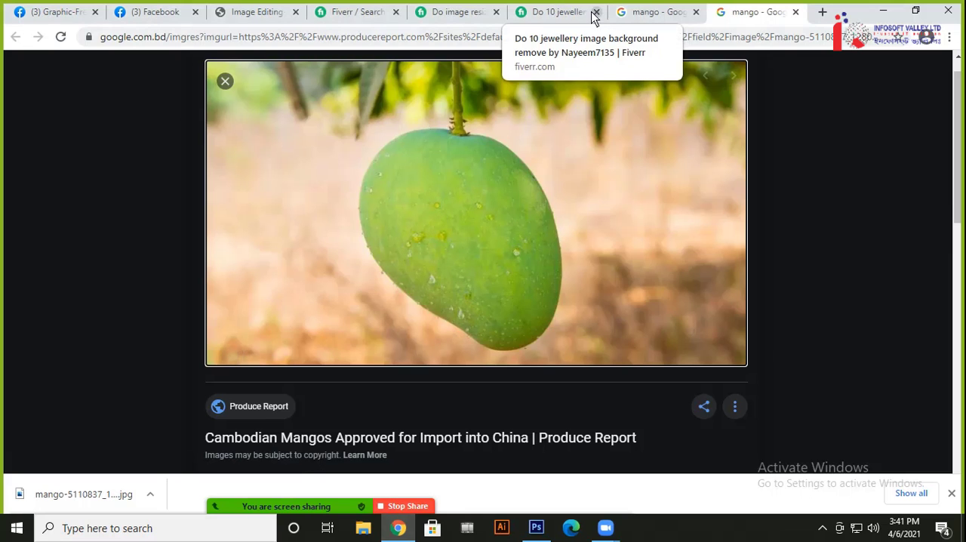
{"action": "left_click", "coordinate": [551, 13]}
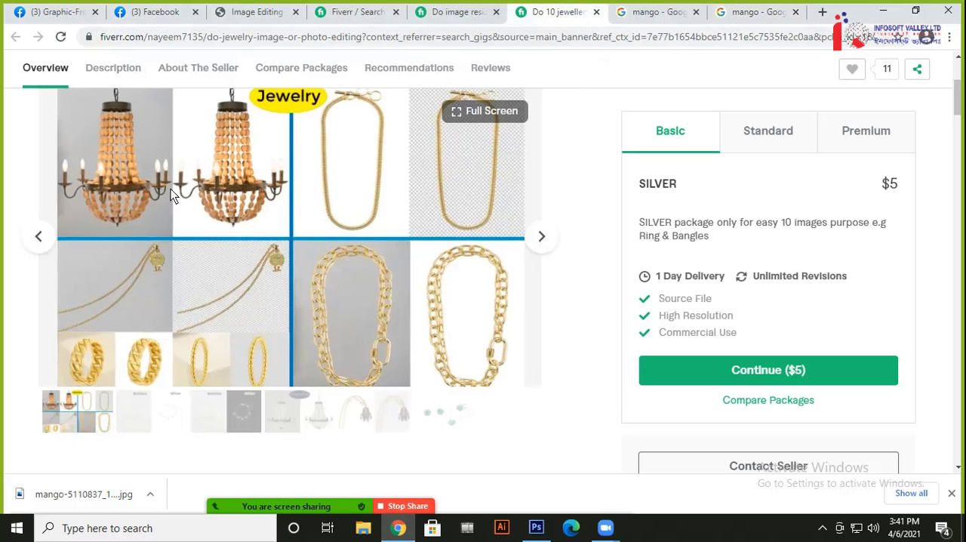
{"action": "scroll", "coordinate": [322, 262], "scroll_direction": "down", "scroll_amount": 2}
{"action": "scroll", "coordinate": [323, 242], "scroll_direction": "up", "scroll_amount": 1}
{"action": "scroll", "coordinate": [323, 241], "scroll_direction": "down", "scroll_amount": 4}
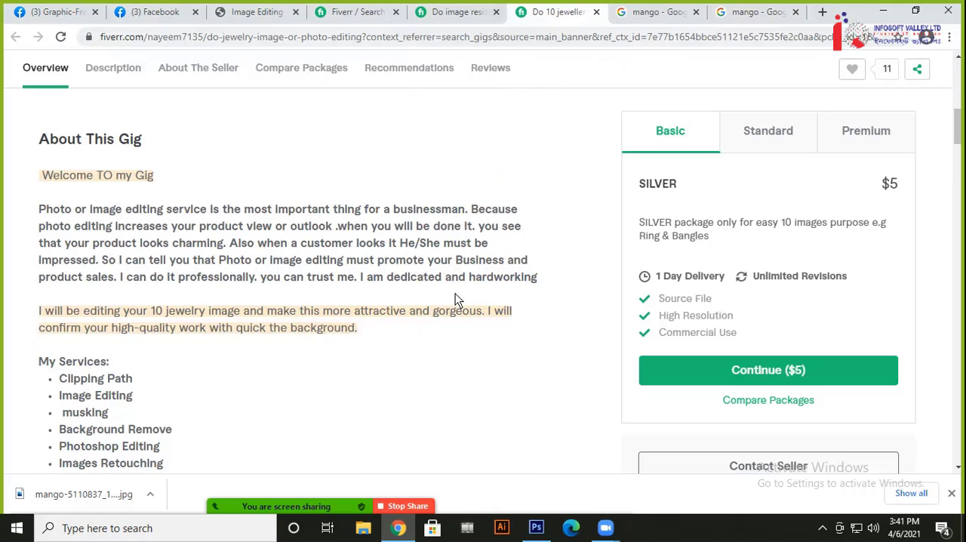
Review the Fiverr gig for image resizing and background removal, and enlarge its sample image in the gallery
{"action": "left_click", "coordinate": [453, 11]}
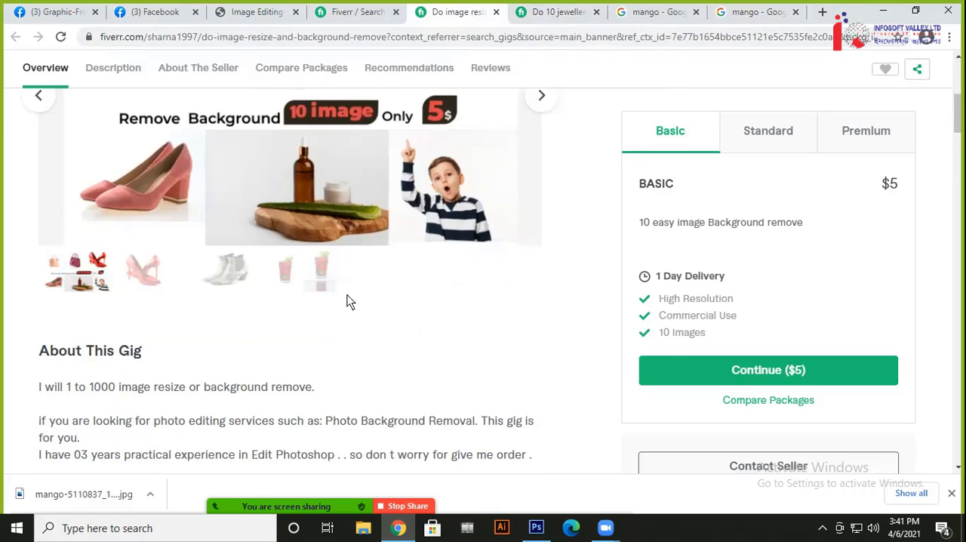
{"action": "scroll", "coordinate": [349, 299], "scroll_direction": "up", "scroll_amount": 2}
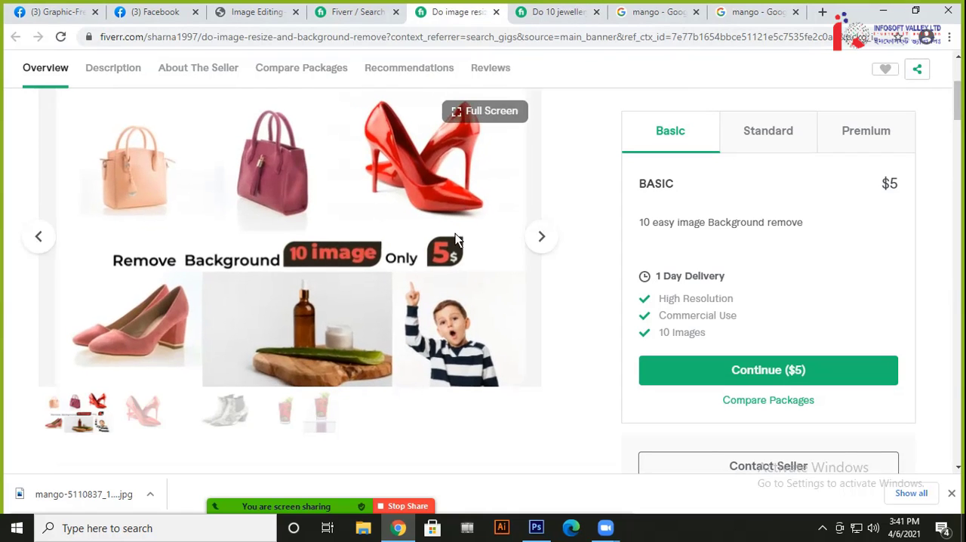
{"action": "left_click", "coordinate": [452, 330]}
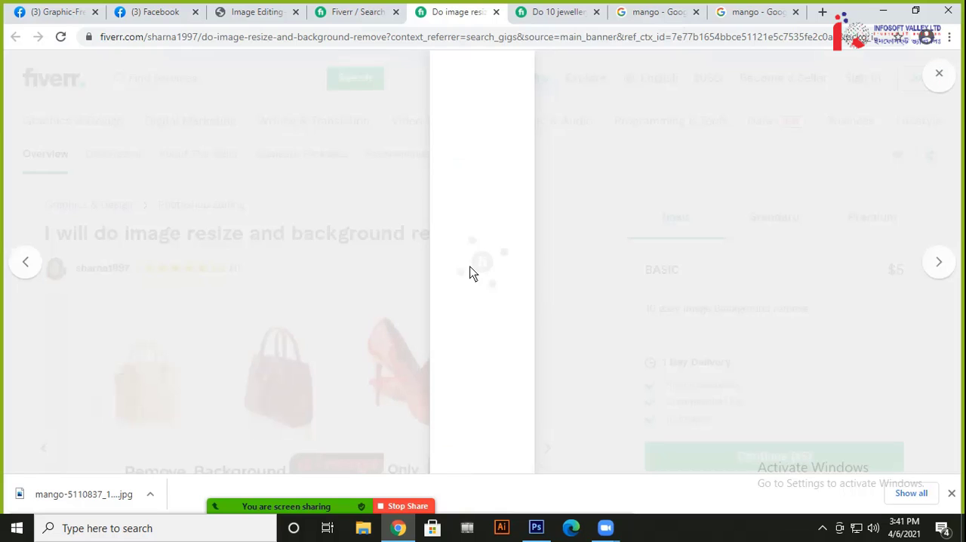
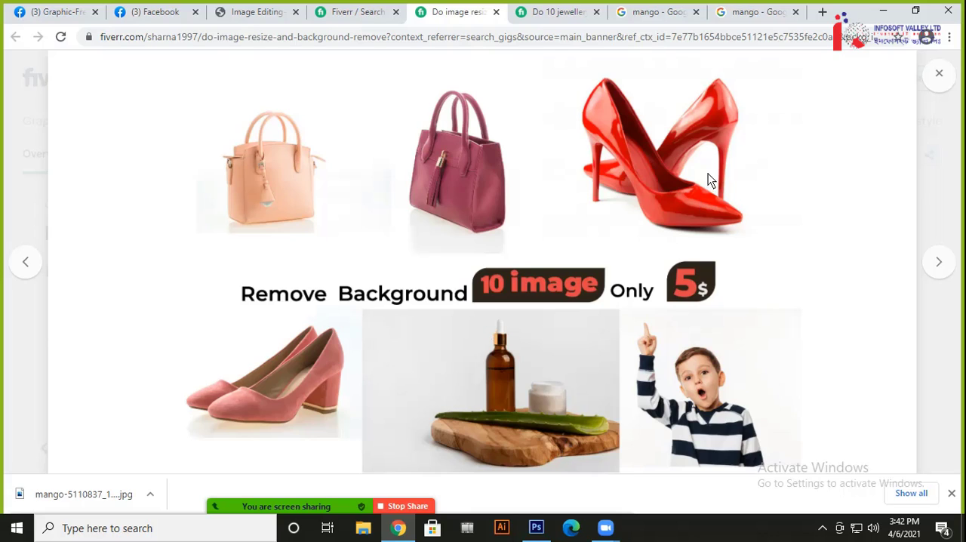
Close the enlarged gig sample and browse the Fiverr search results for "image background remove", examining the sellers' sample images and starting prices
{"action": "left_click", "coordinate": [942, 76]}
{"action": "scroll", "coordinate": [408, 250], "scroll_direction": "down", "scroll_amount": 1}
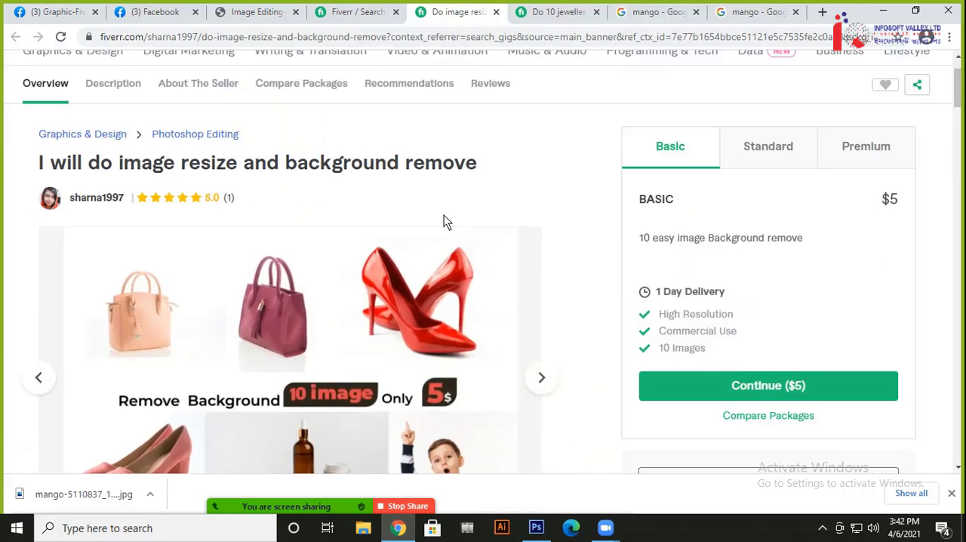
{"action": "scroll", "coordinate": [446, 220], "scroll_direction": "down", "scroll_amount": 4}
{"action": "left_click", "coordinate": [355, 12]}
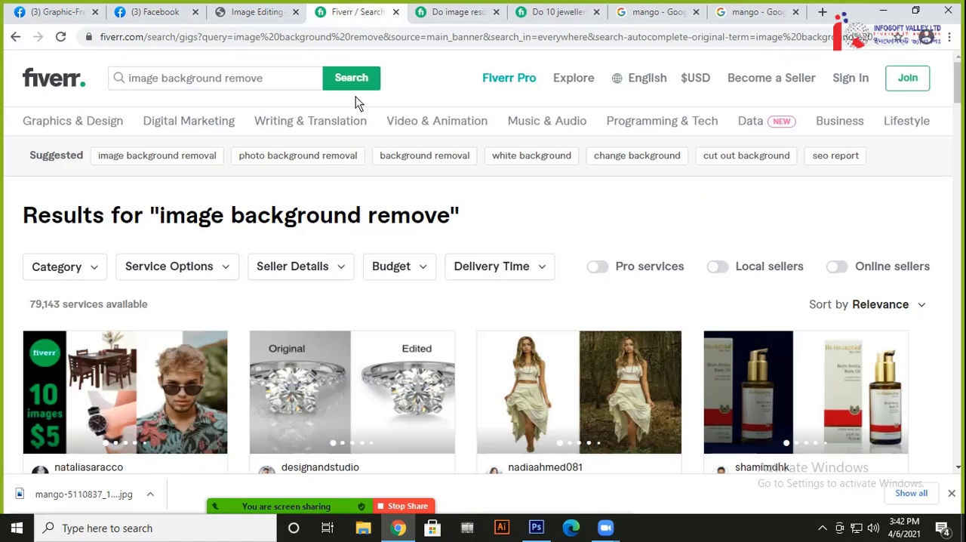
{"action": "scroll", "coordinate": [667, 314], "scroll_direction": "down", "scroll_amount": 2}
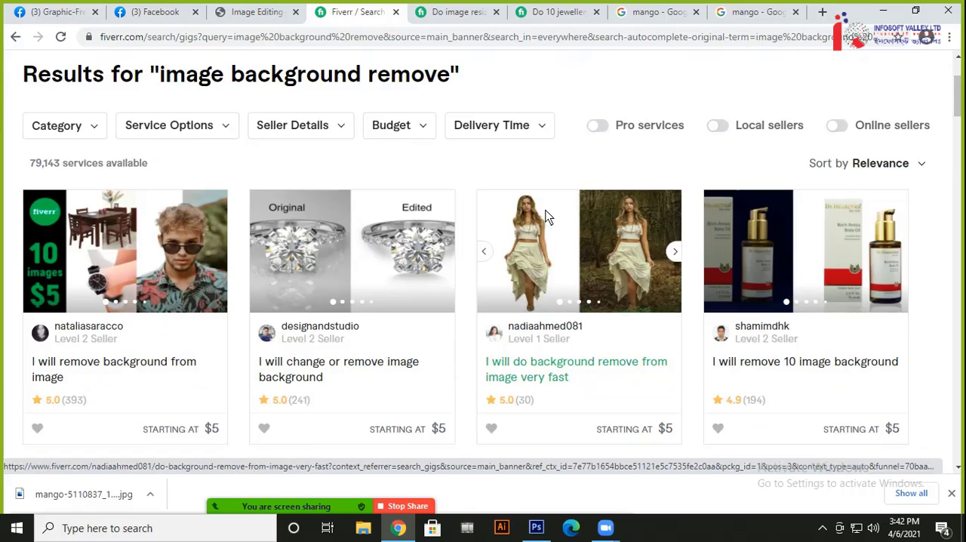
{"action": "scroll", "coordinate": [549, 216], "scroll_direction": "down", "scroll_amount": 1}
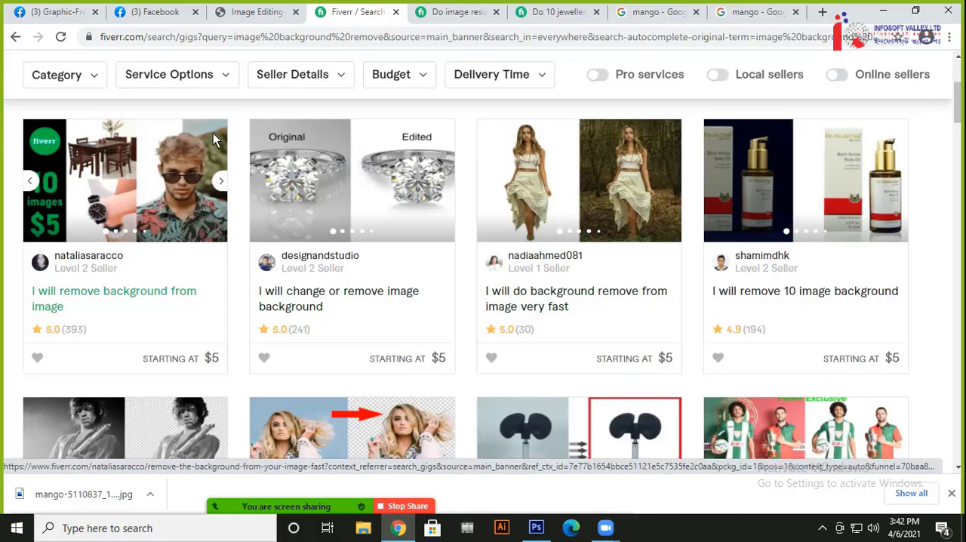
{"action": "scroll", "coordinate": [483, 315], "scroll_direction": "down", "scroll_amount": 2}
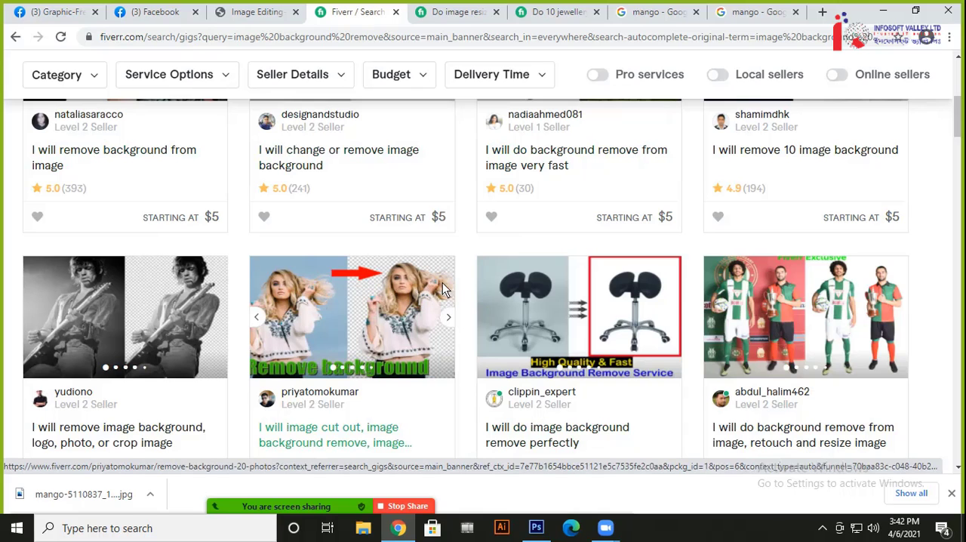
{"action": "scroll", "coordinate": [447, 287], "scroll_direction": "down", "scroll_amount": 4}
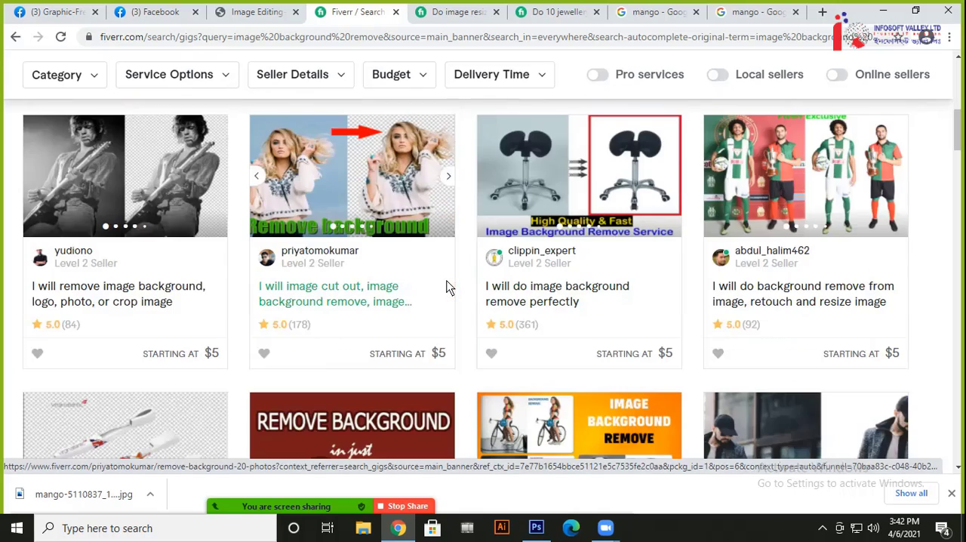
{"action": "scroll", "coordinate": [447, 287], "scroll_direction": "down", "scroll_amount": 2}
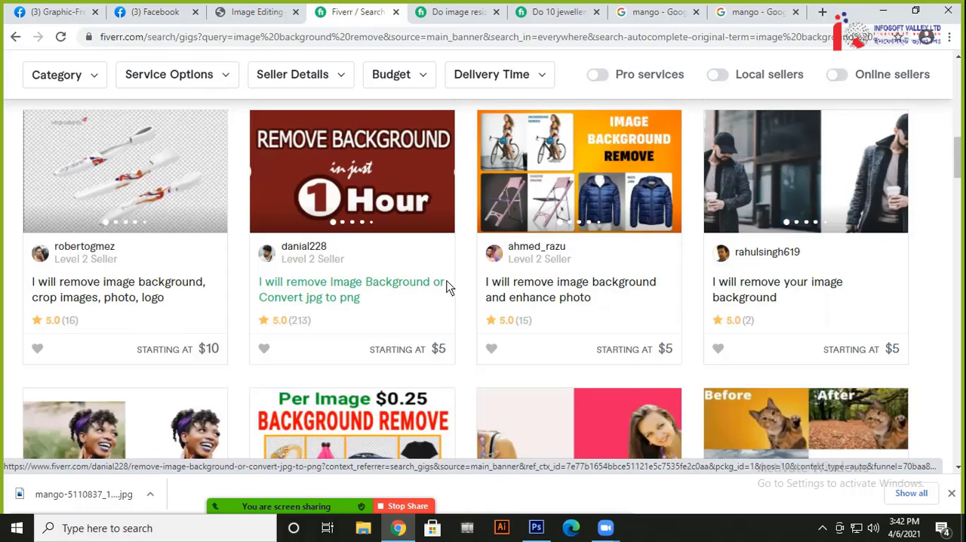
{"action": "scroll", "coordinate": [454, 327], "scroll_direction": "down", "scroll_amount": 2}
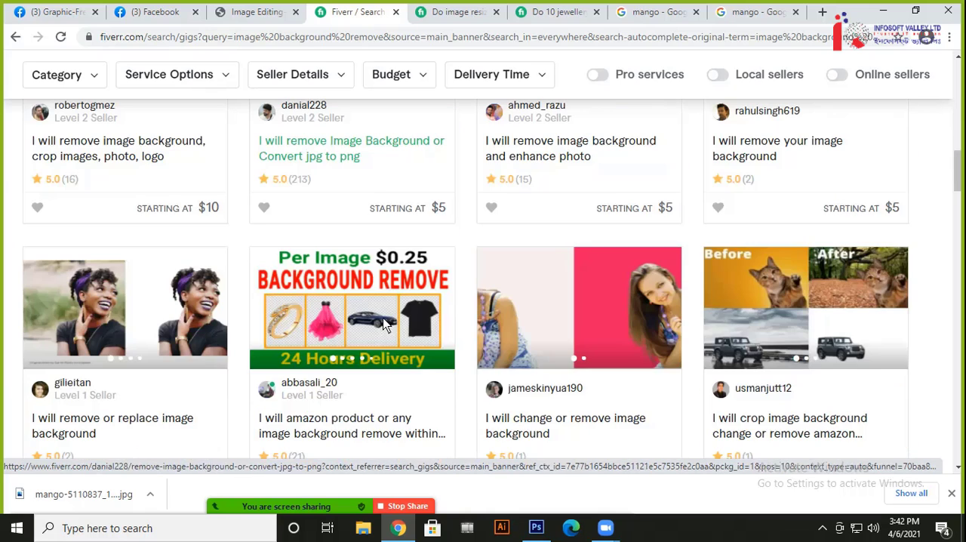
{"action": "scroll", "coordinate": [454, 327], "scroll_direction": "down", "scroll_amount": 2}
{"action": "scroll", "coordinate": [604, 291], "scroll_direction": "down", "scroll_amount": 2}
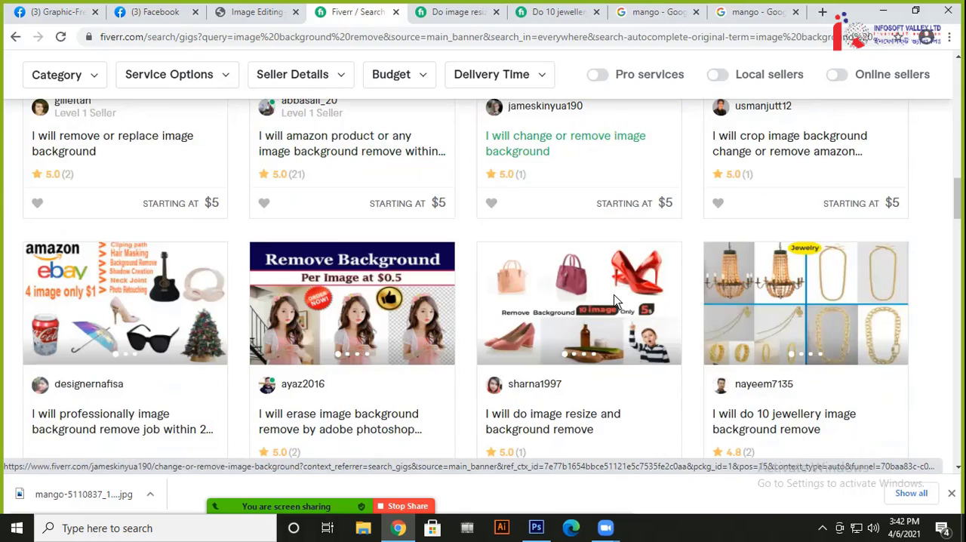
{"action": "scroll", "coordinate": [354, 267], "scroll_direction": "down", "scroll_amount": 2}
{"action": "scroll", "coordinate": [495, 280], "scroll_direction": "down", "scroll_amount": 1}
{"action": "scroll", "coordinate": [495, 280], "scroll_direction": "down", "scroll_amount": 2}
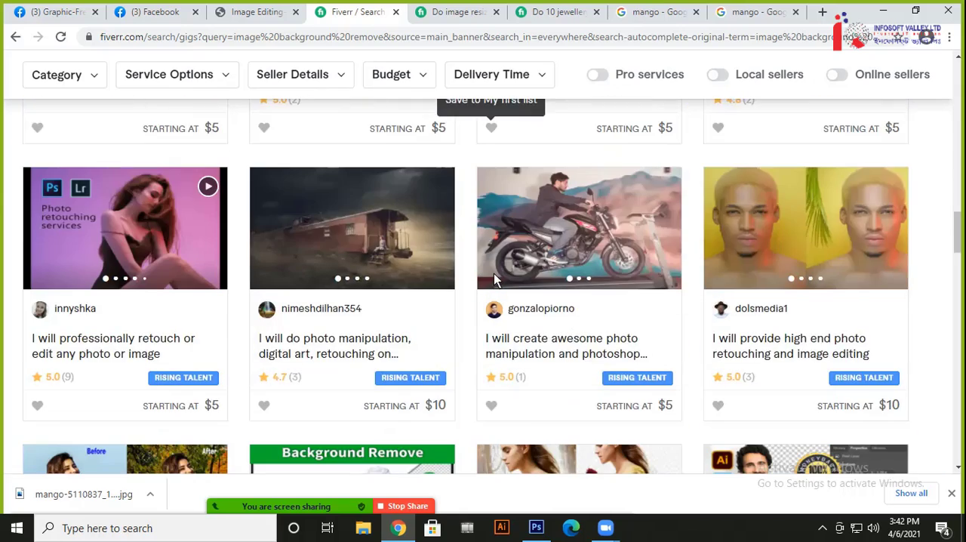
{"action": "scroll", "coordinate": [597, 296], "scroll_direction": "down", "scroll_amount": 4}
{"action": "scroll", "coordinate": [601, 297], "scroll_direction": "down", "scroll_amount": 3}
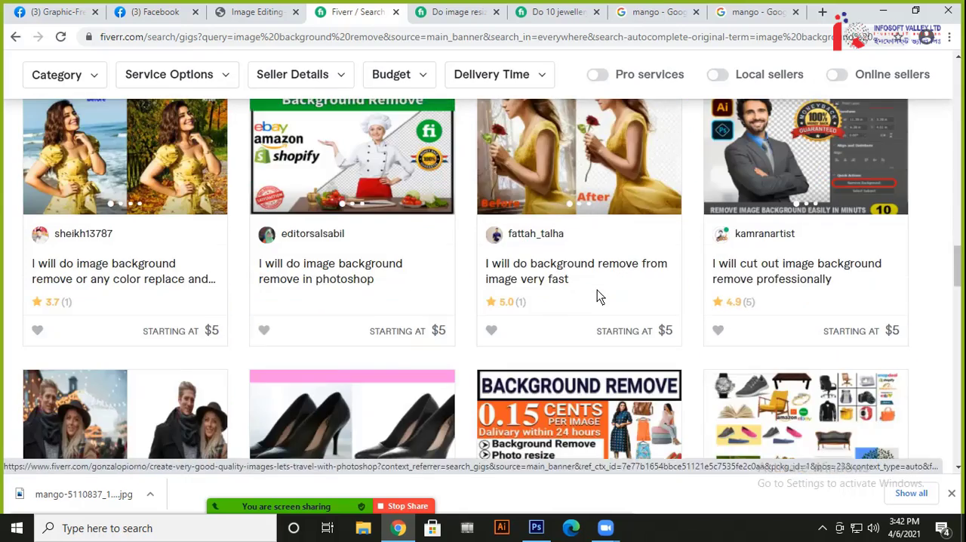
{"action": "scroll", "coordinate": [600, 296], "scroll_direction": "down", "scroll_amount": 2}
{"action": "scroll", "coordinate": [597, 297], "scroll_direction": "down", "scroll_amount": 2}
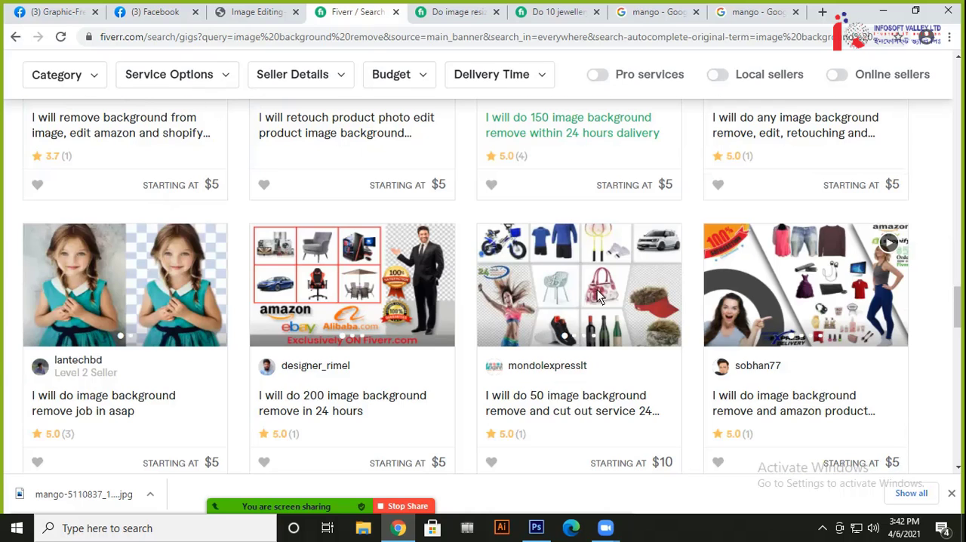
{"action": "scroll", "coordinate": [655, 282], "scroll_direction": "down", "scroll_amount": 2}
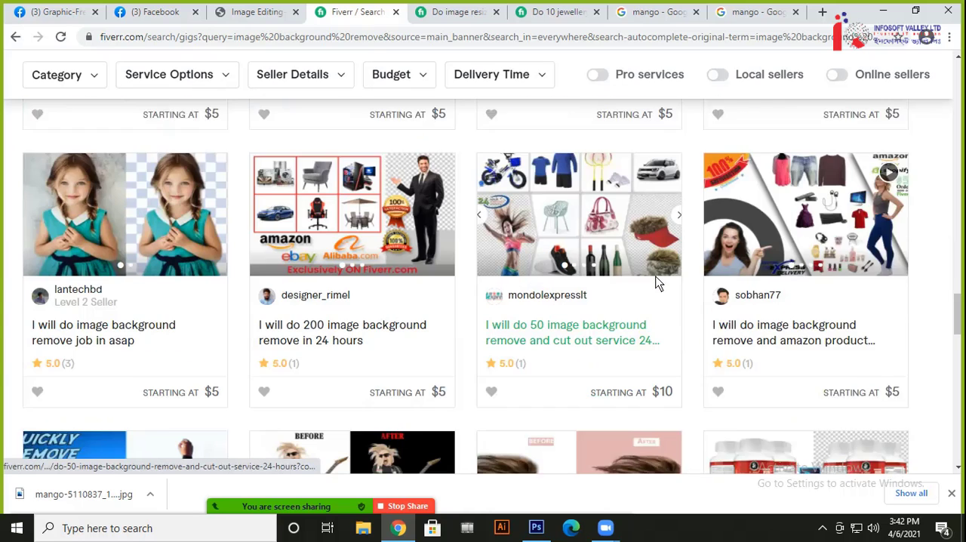
{"action": "scroll", "coordinate": [655, 283], "scroll_direction": "down", "scroll_amount": 3}
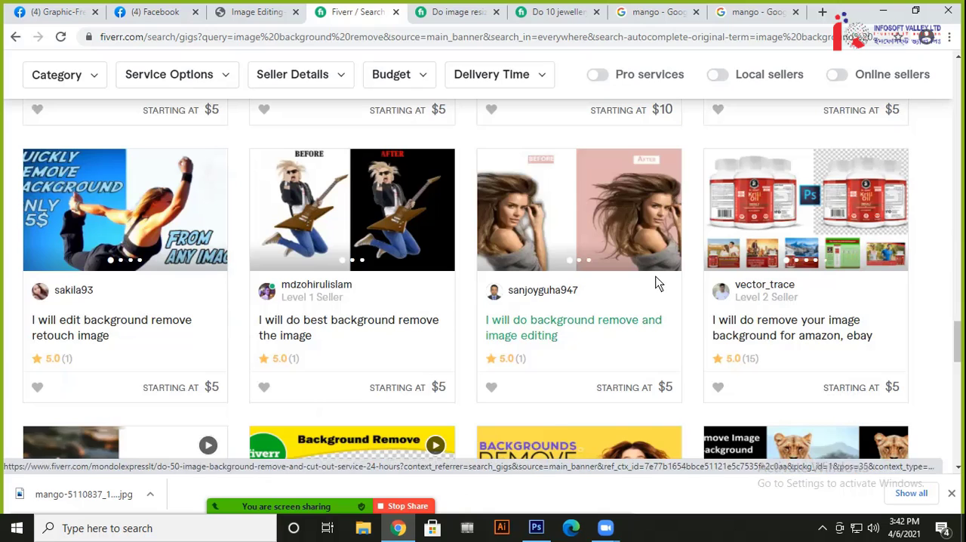
{"action": "scroll", "coordinate": [656, 283], "scroll_direction": "down", "scroll_amount": 1}
{"action": "scroll", "coordinate": [657, 286], "scroll_direction": "up", "scroll_amount": 1}
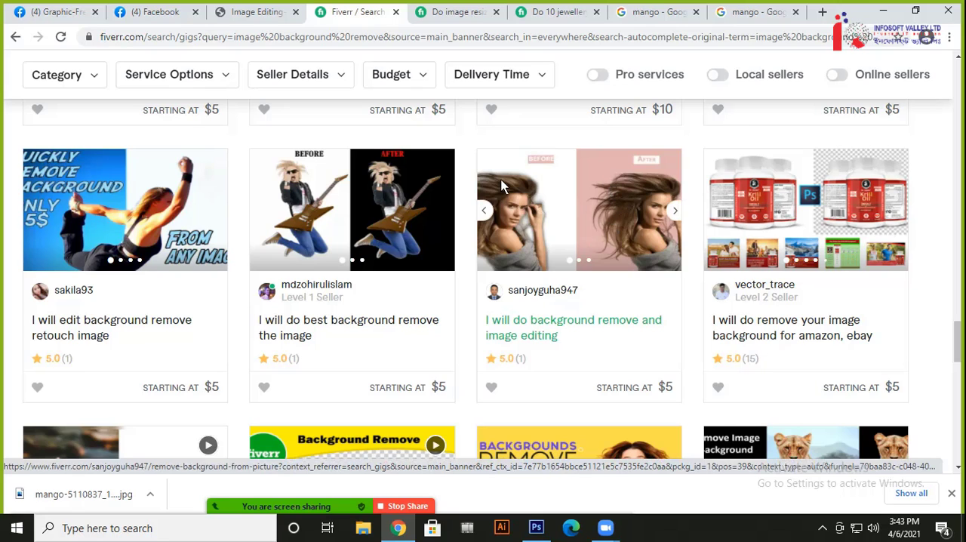
{"action": "scroll", "coordinate": [631, 272], "scroll_direction": "down", "scroll_amount": 3}
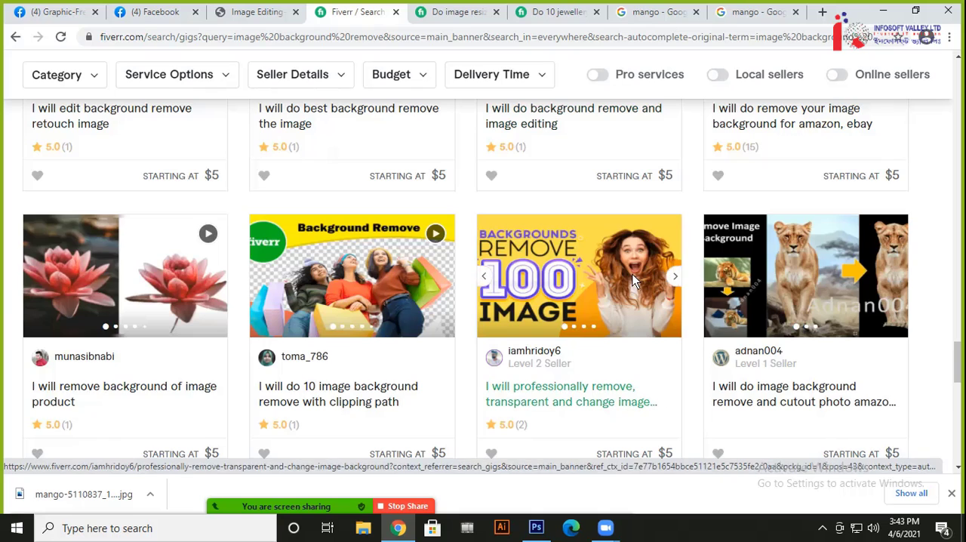
{"action": "scroll", "coordinate": [632, 274], "scroll_direction": "down", "scroll_amount": 2}
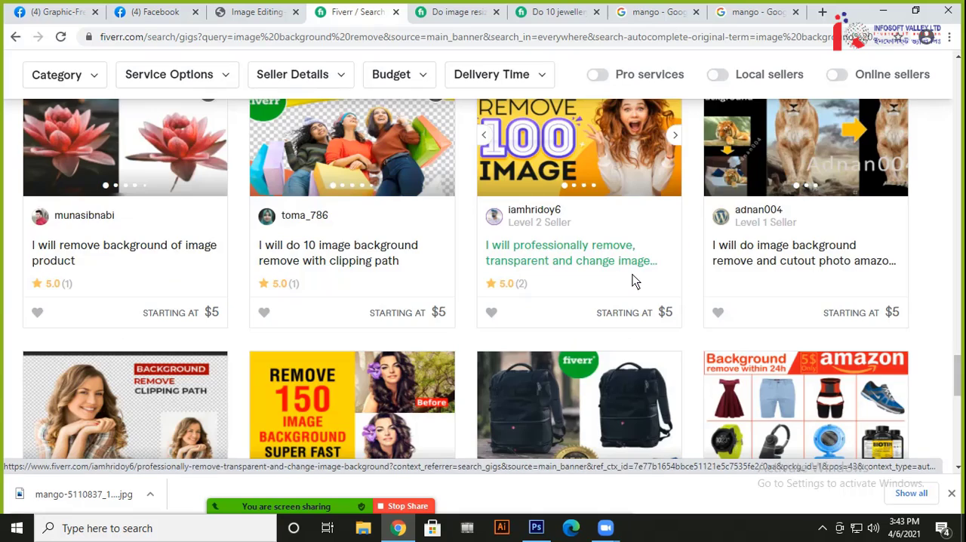
Switch to Photoshop and shift the red backdrop rectangle about 0.21 in left and 0.05 in up
{"action": "left_click", "coordinate": [887, 15]}
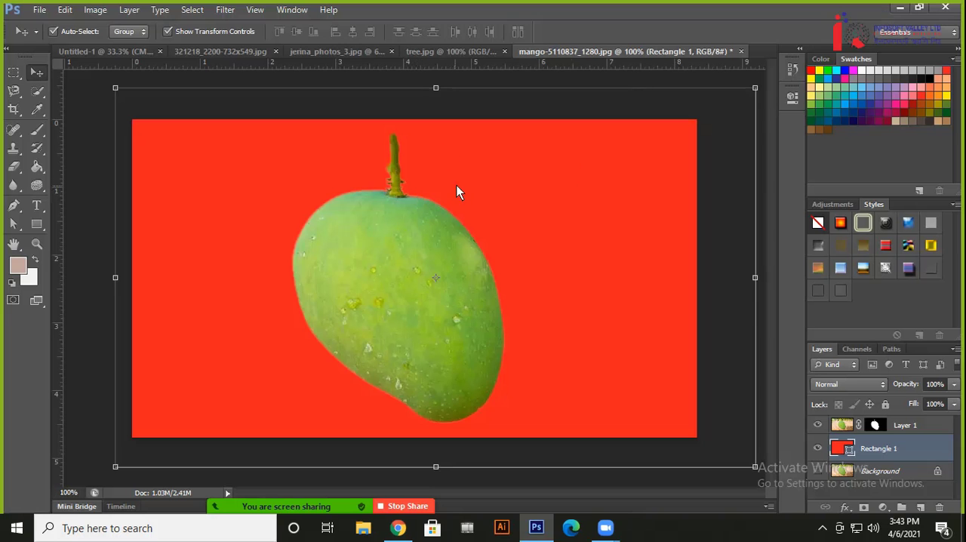
{"action": "mouse_move", "coordinate": [600, 175]}
{"action": "left_mouse_down"}
{"action": "mouse_move", "coordinate": [596, 211]}
{"action": "mouse_move", "coordinate": [597, 175]}
{"action": "left_mouse_up"}
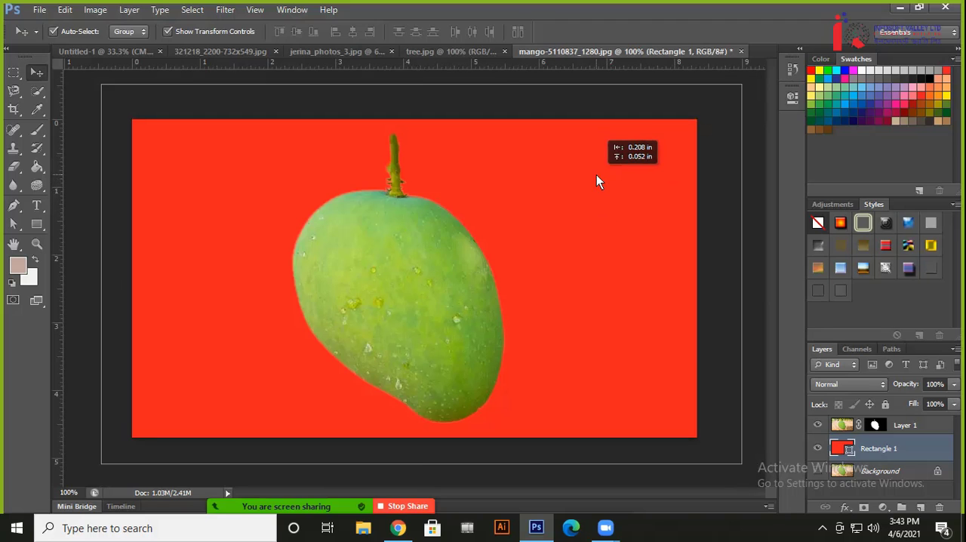
Switch to Chrome and check the Pen Tool topics for Class No. 06 in the Image Editing short course PDF
{"action": "left_click", "coordinate": [398, 527]}
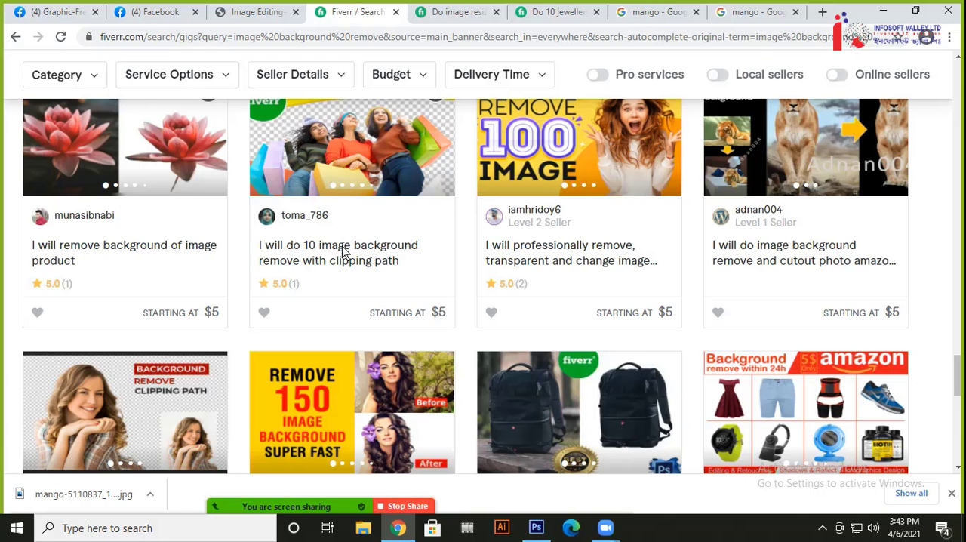
{"action": "left_click", "coordinate": [251, 14]}
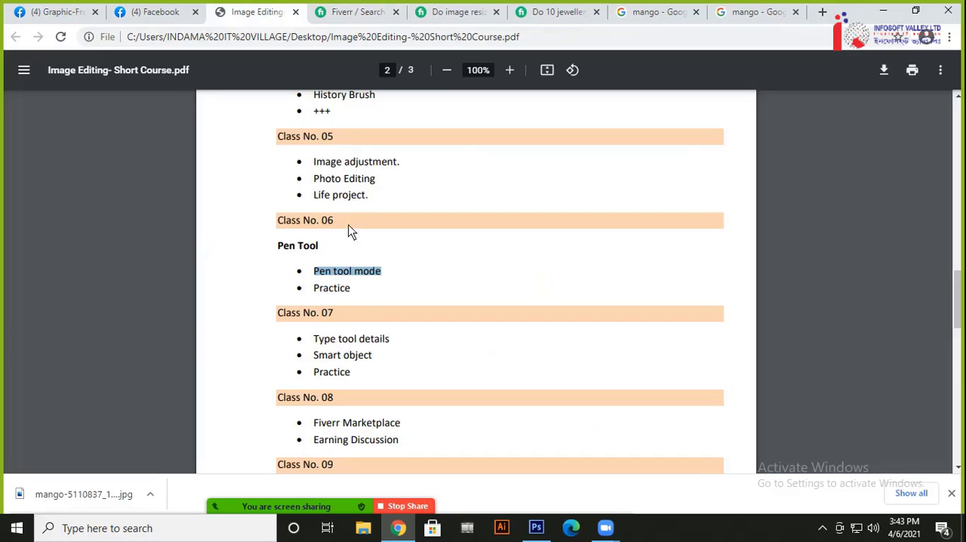
Switch back to Photoshop, display the Pen tool variants and activate the Pen Tool
{"action": "left_click", "coordinate": [536, 528]}
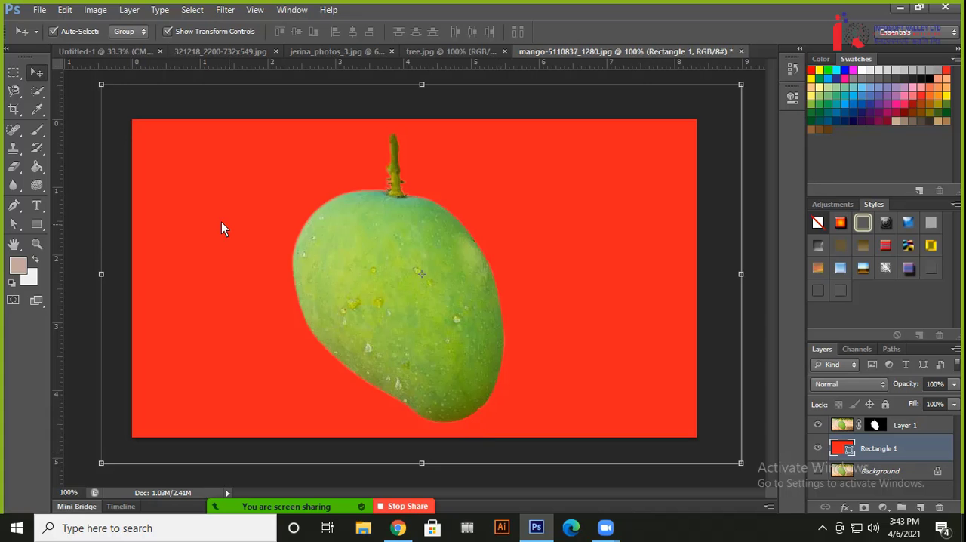
{"action": "left_click", "coordinate": [17, 210]}
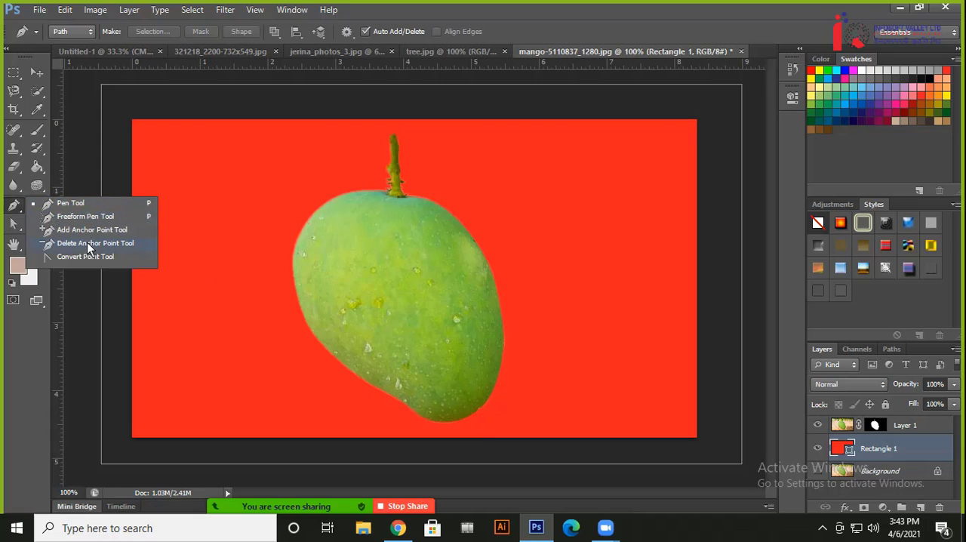
{"action": "left_click", "coordinate": [73, 204]}
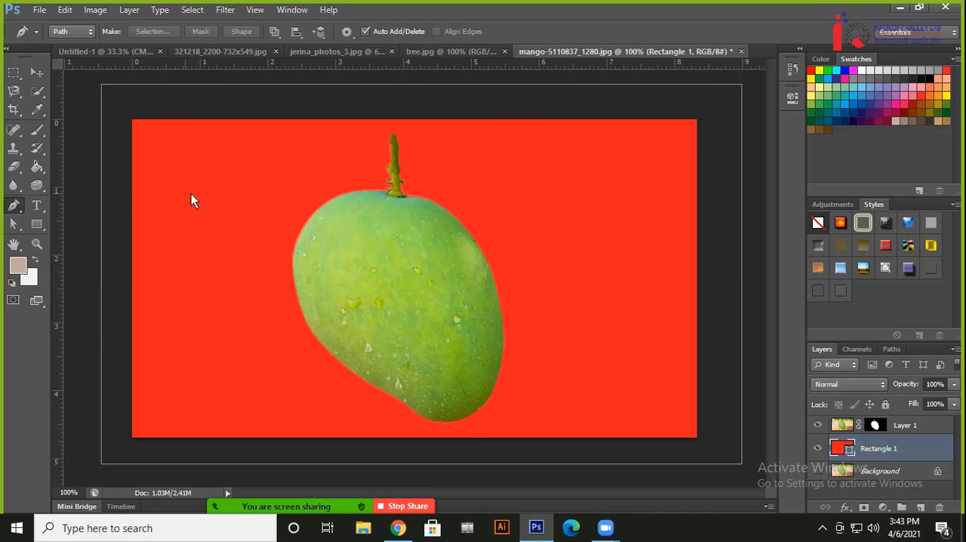
Reposition the red backdrop rectangle slightly with the Move tool and select the masked mango layer
{"action": "left_click", "coordinate": [37, 72]}
{"action": "left_click", "coordinate": [74, 157]}
{"action": "mouse_move", "coordinate": [253, 204]}
{"action": "left_mouse_down"}
{"action": "mouse_move", "coordinate": [240, 189]}
{"action": "mouse_move", "coordinate": [269, 215]}
{"action": "left_mouse_up"}
{"action": "mouse_move", "coordinate": [368, 277]}
{"action": "left_mouse_down"}
{"action": "mouse_move", "coordinate": [348, 271]}
{"action": "mouse_move", "coordinate": [427, 309]}
{"action": "mouse_move", "coordinate": [288, 285]}
{"action": "mouse_move", "coordinate": [355, 291]}
{"action": "mouse_move", "coordinate": [362, 272]}
{"action": "left_mouse_up"}
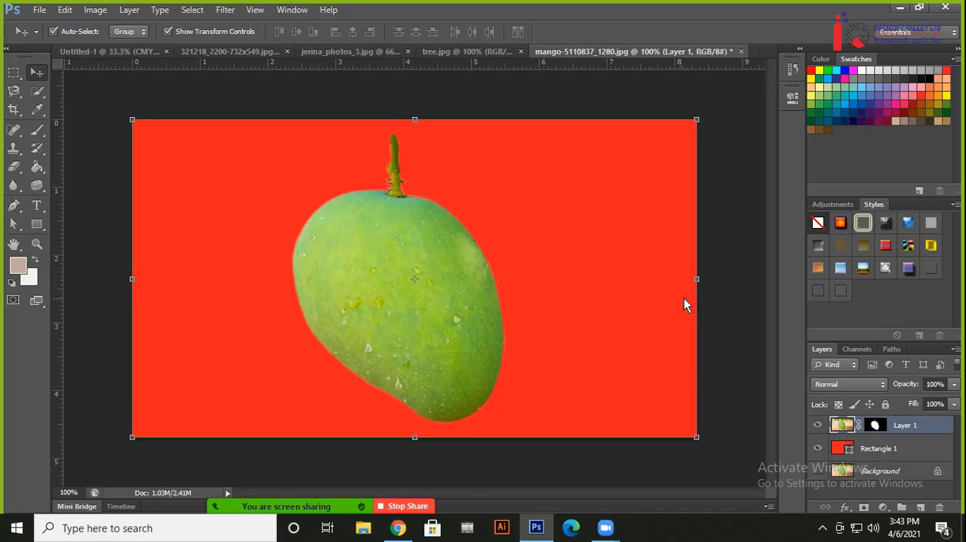
Select the red backdrop rectangle behind the mango and fill it with the dusty pink foreground colour
{"action": "left_click", "coordinate": [717, 279]}
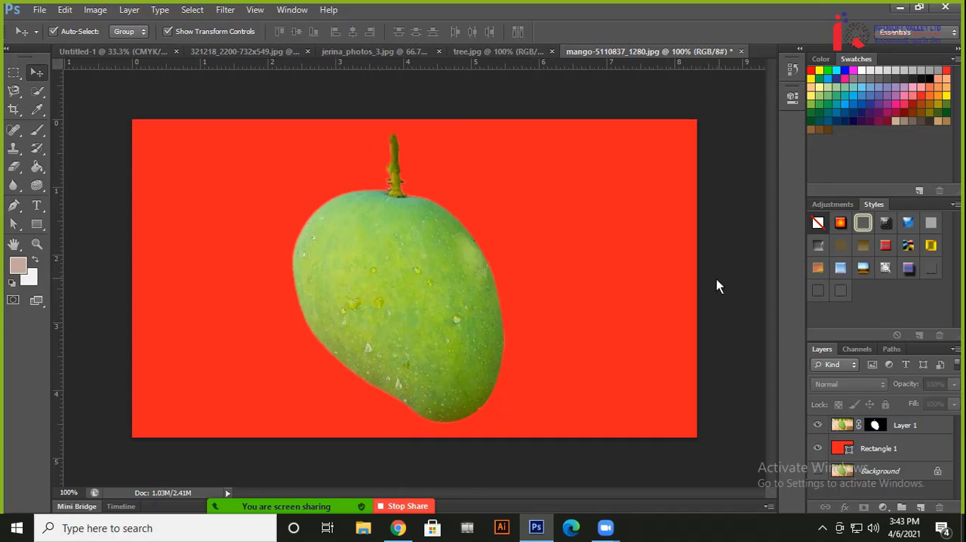
{"action": "left_click", "coordinate": [568, 294]}
{"action": "key", "text": "alt+BackSpace"}
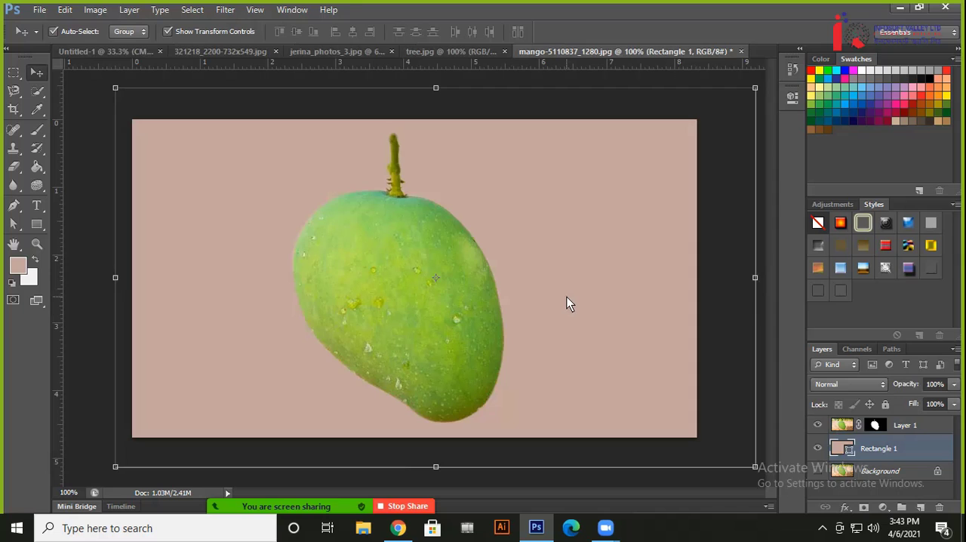
Hide the Rectangle 1 backdrop layer, delete it and clear the layer selection
{"action": "left_click", "coordinate": [818, 449]}
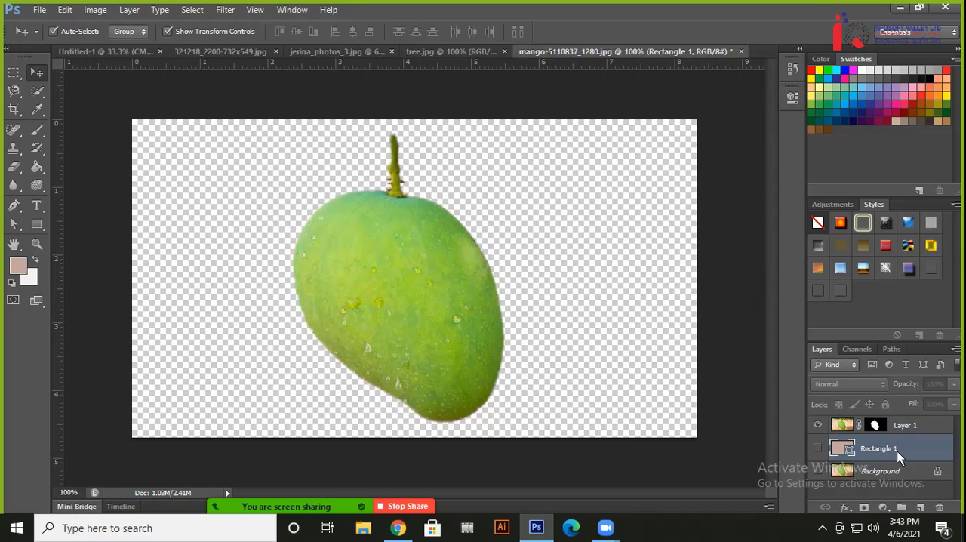
{"action": "key", "text": "Delete"}
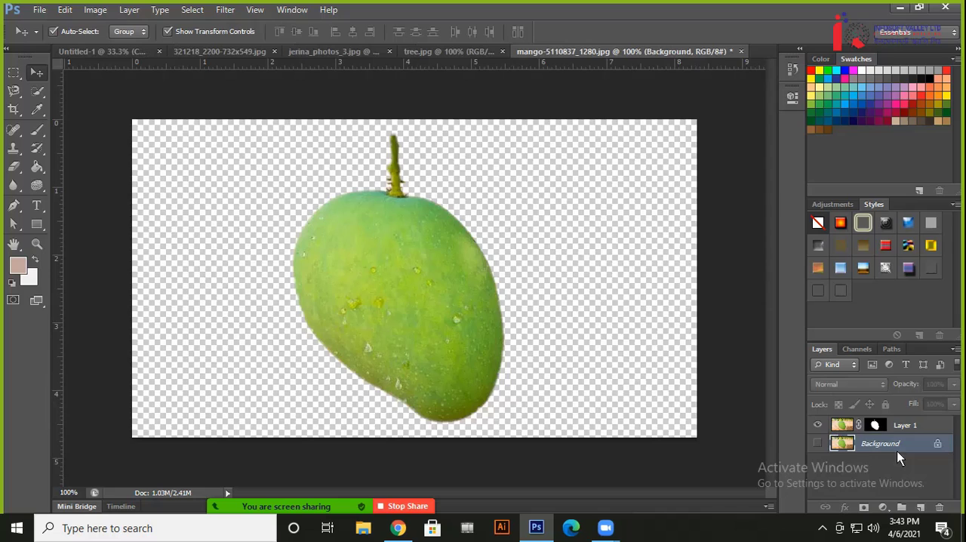
{"action": "left_click", "coordinate": [749, 295]}
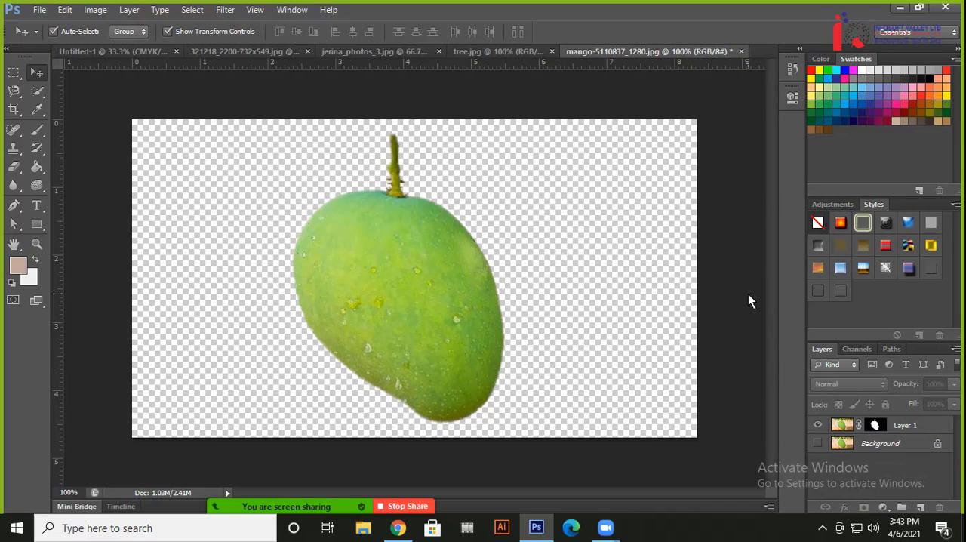
Toggle the Background layer's visibility repeatedly to compare the mango cutout with the original photo, leaving the layer shown
{"action": "left_click", "coordinate": [818, 444]}
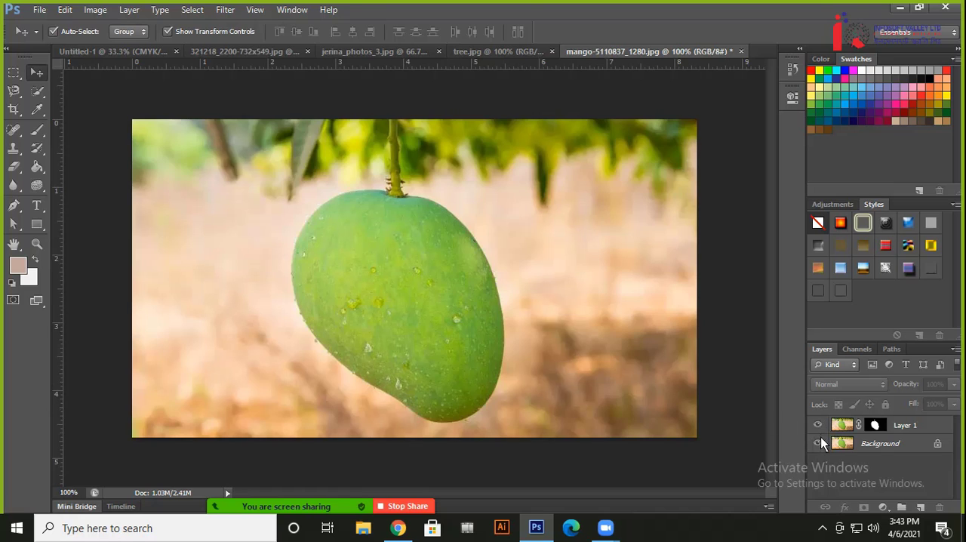
{"action": "left_click", "coordinate": [818, 443]}
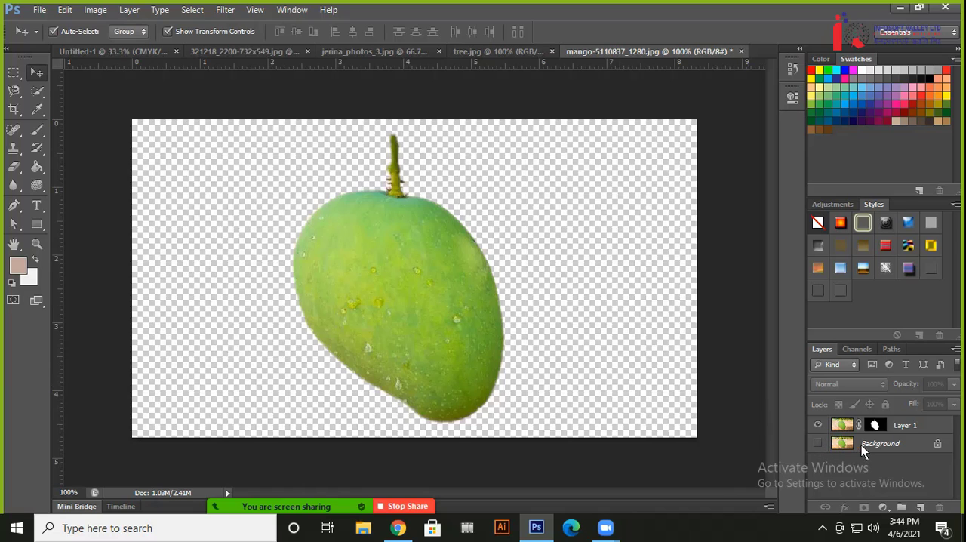
{"action": "left_click", "coordinate": [817, 444]}
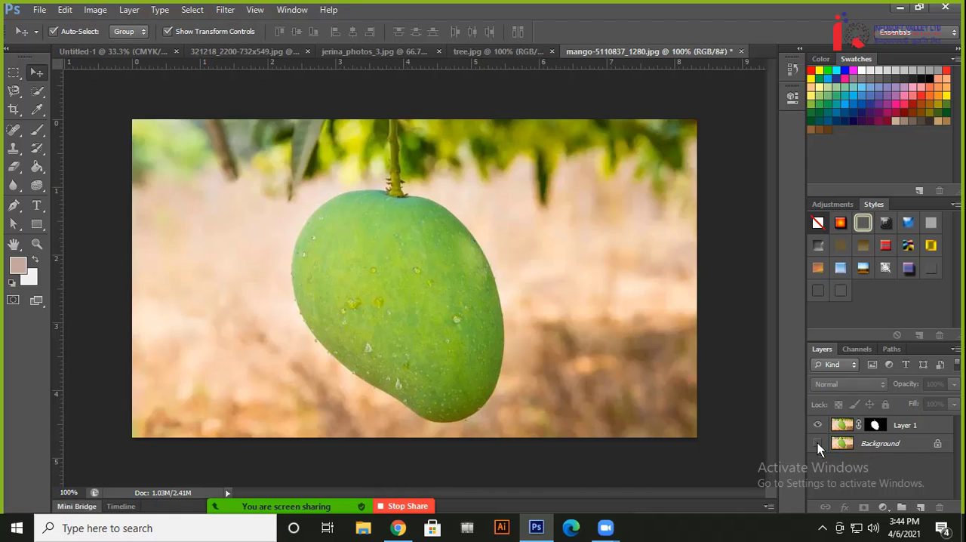
{"action": "left_click", "coordinate": [818, 443]}
{"action": "left_click", "coordinate": [818, 443]}
{"action": "left_click", "coordinate": [819, 443]}
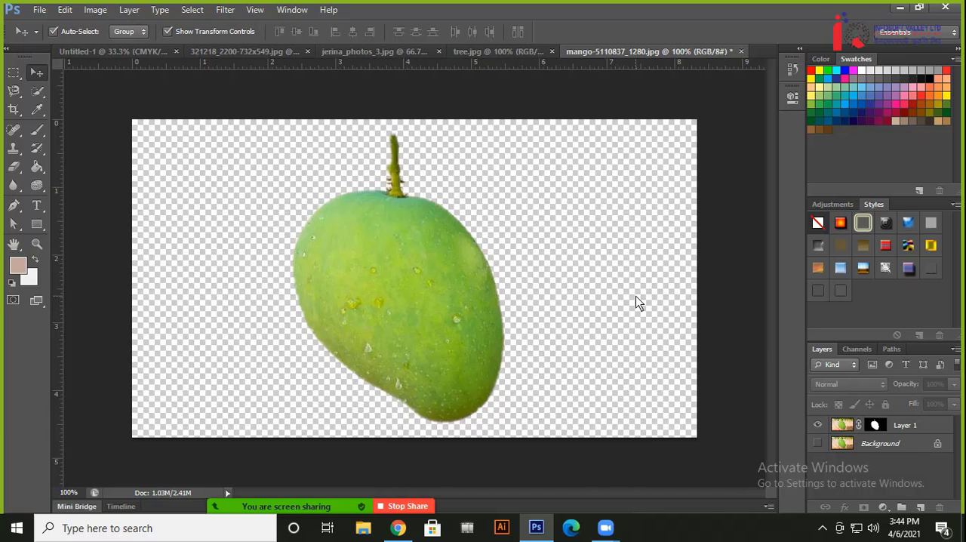
{"action": "left_click", "coordinate": [818, 443]}
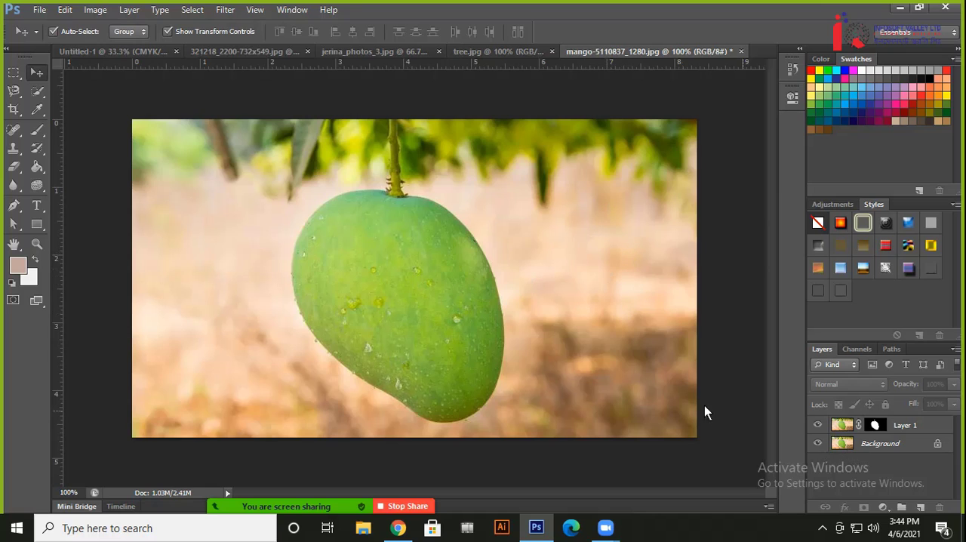
Try moving the masked mango beside the original, undo the move, then hide the Background layer and clear the layer selection
{"action": "left_click_drag", "start_coordinate": [437, 298], "coordinate": [624, 312]}
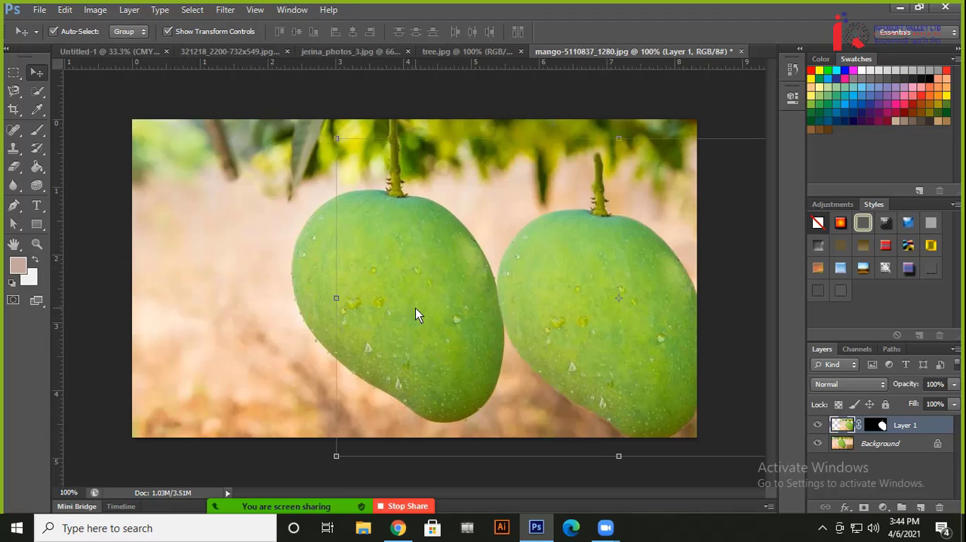
{"action": "key", "text": "ctrl+z"}
{"action": "left_click", "coordinate": [818, 443]}
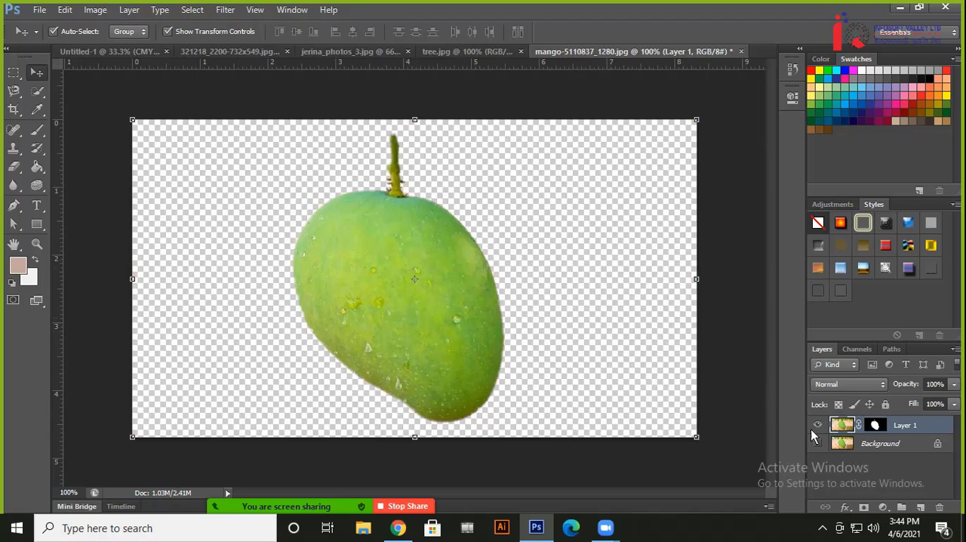
{"action": "left_click", "coordinate": [731, 362]}
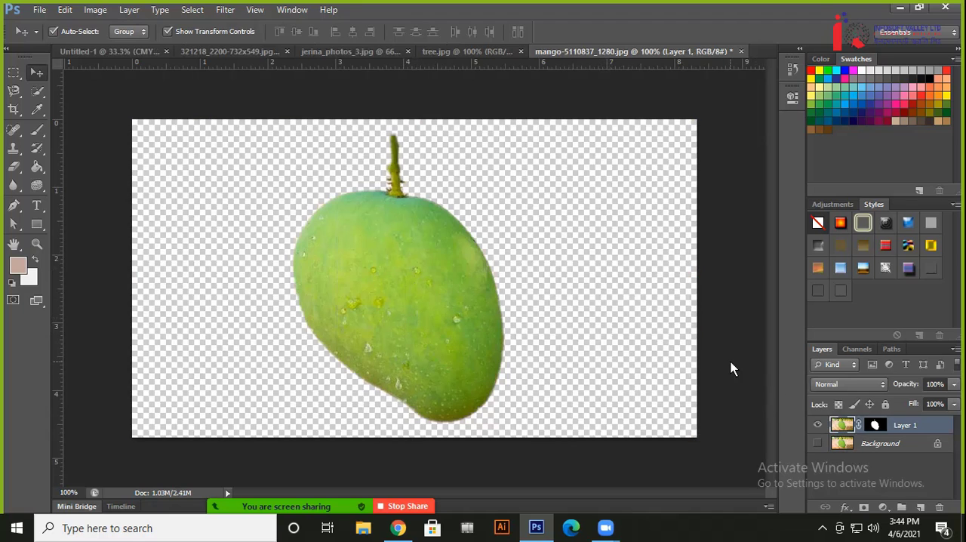
Switch to Chrome and view the Fiverr gig pages for image resizing with background removal and for jewellery image editing
{"action": "left_click", "coordinate": [399, 528]}
{"action": "left_click", "coordinate": [429, 10]}
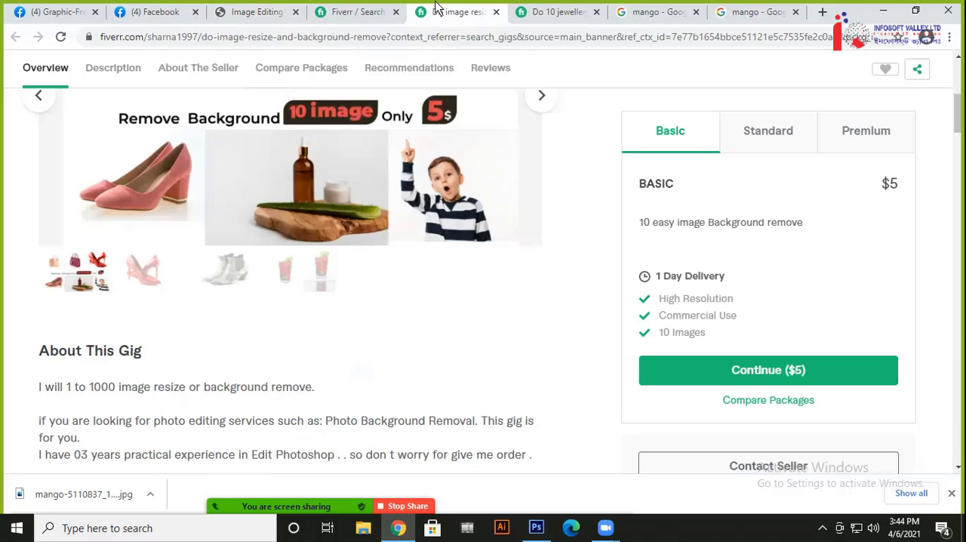
{"action": "left_click", "coordinate": [551, 15]}
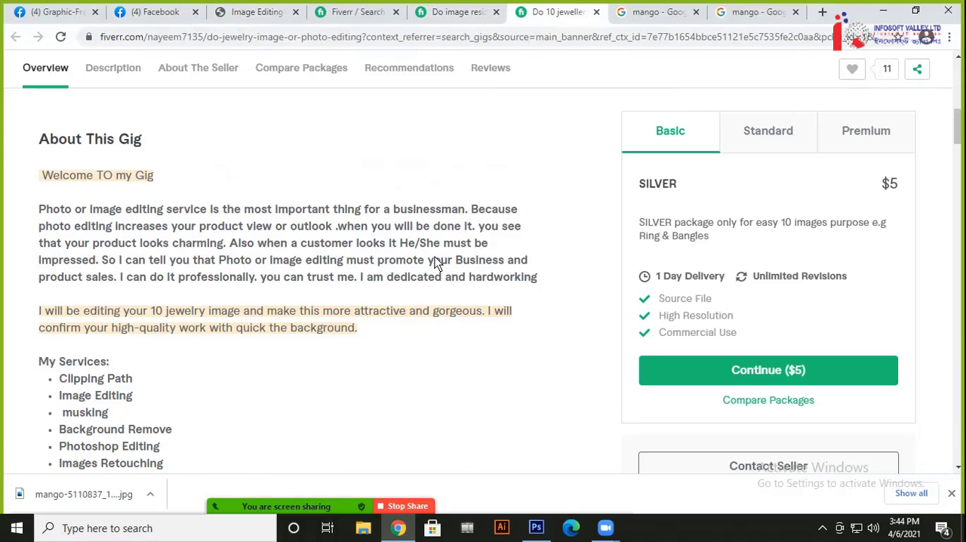
Browse the Fiverr search results for image background removal, examining the before-and-after thumbnails and starting prices of the gigs
{"action": "left_click", "coordinate": [355, 12]}
{"action": "scroll", "coordinate": [517, 330], "scroll_direction": "up", "scroll_amount": 1}
{"action": "scroll", "coordinate": [517, 330], "scroll_direction": "down", "scroll_amount": 6}
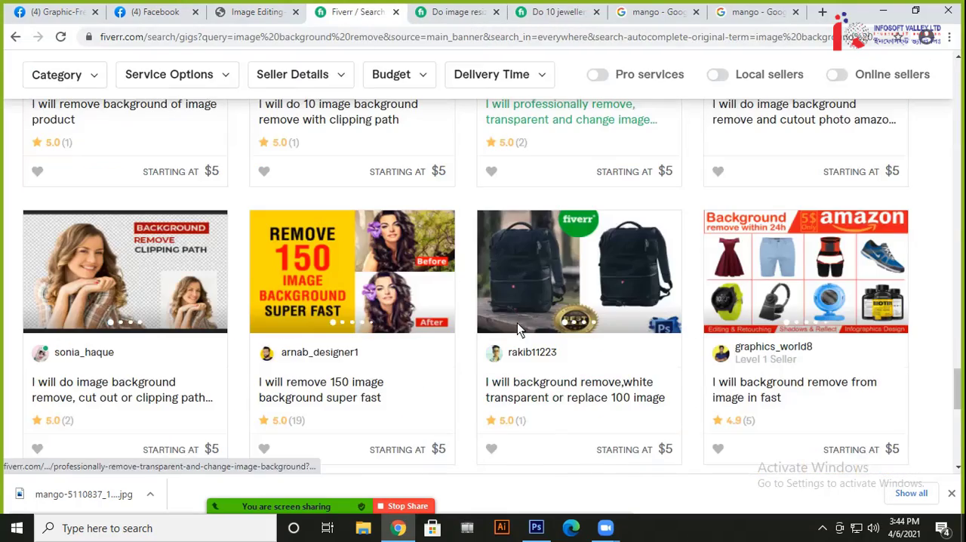
{"action": "scroll", "coordinate": [471, 336], "scroll_direction": "up", "scroll_amount": 10}
{"action": "scroll", "coordinate": [476, 323], "scroll_direction": "up", "scroll_amount": 5}
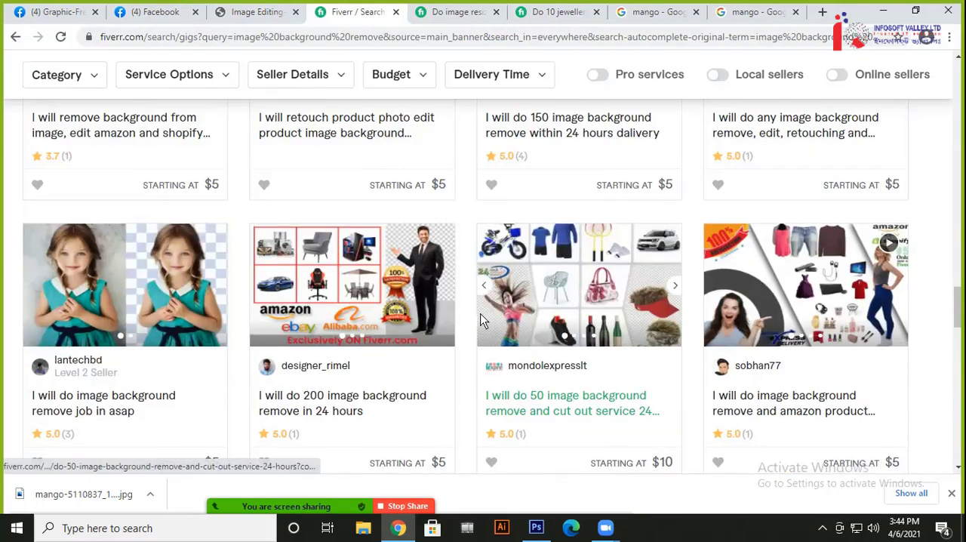
{"action": "scroll", "coordinate": [572, 339], "scroll_direction": "down", "scroll_amount": 4}
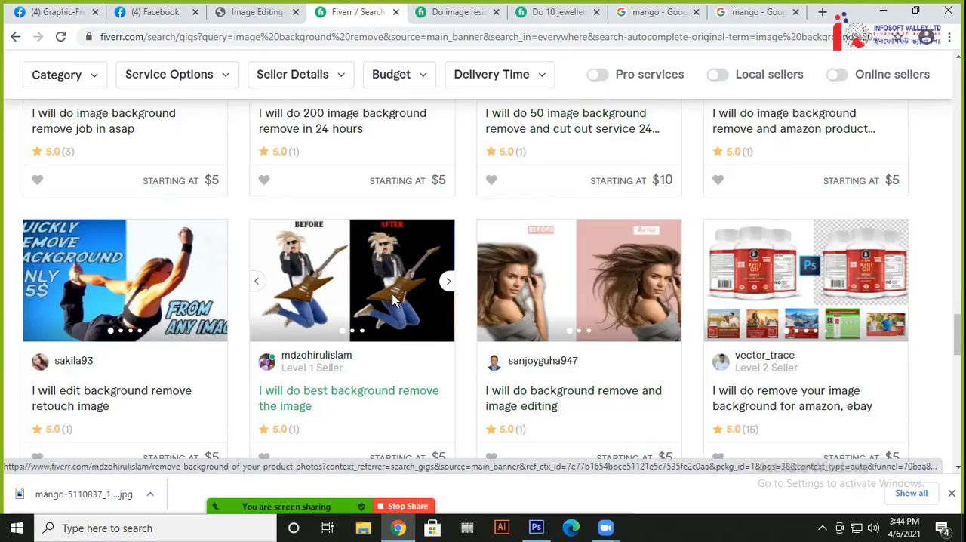
{"action": "scroll", "coordinate": [399, 302], "scroll_direction": "down", "scroll_amount": 7}
{"action": "scroll", "coordinate": [827, 356], "scroll_direction": "up", "scroll_amount": 2}
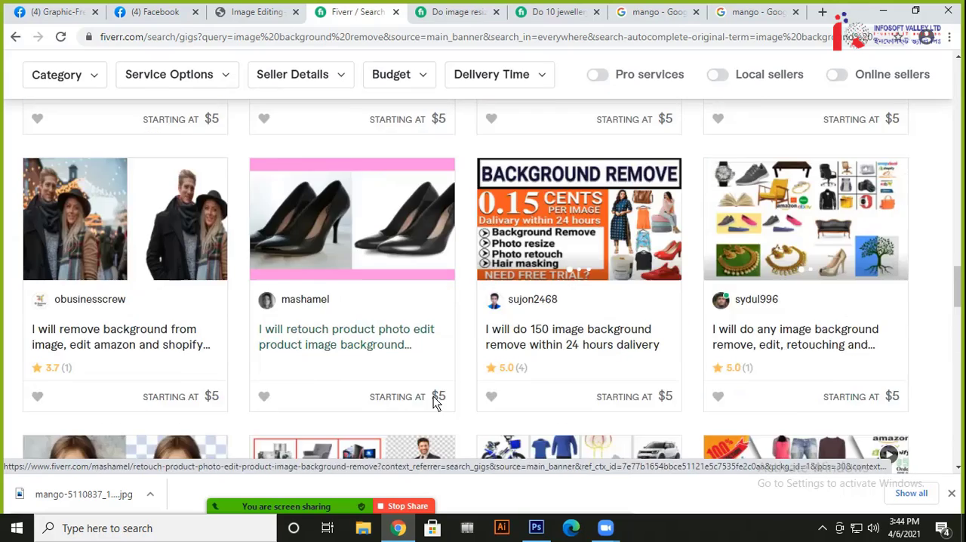
{"action": "scroll", "coordinate": [433, 397], "scroll_direction": "down", "scroll_amount": 2}
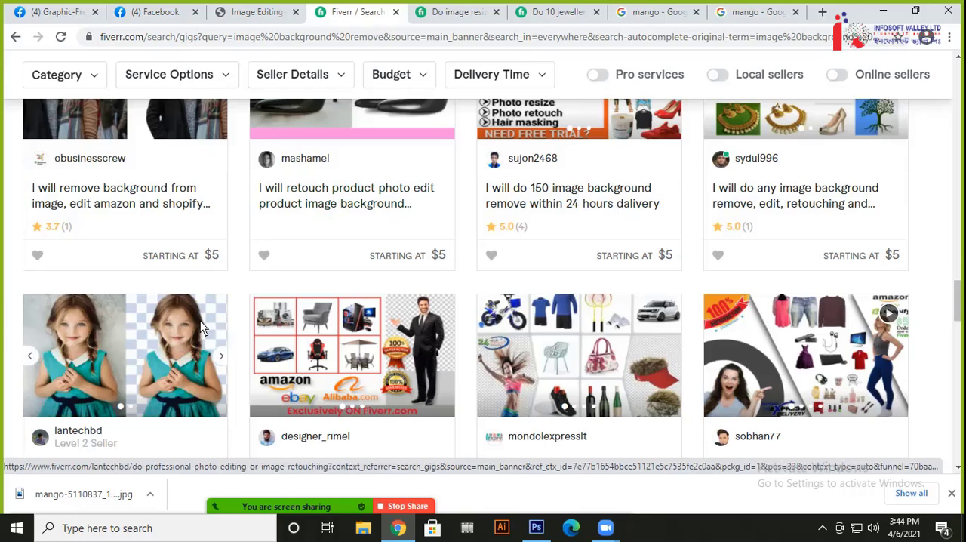
Return to Photoshop and make the Background layer visible again beneath the mango cutout, viewing the document at 33.33%
{"action": "left_click", "coordinate": [883, 11]}
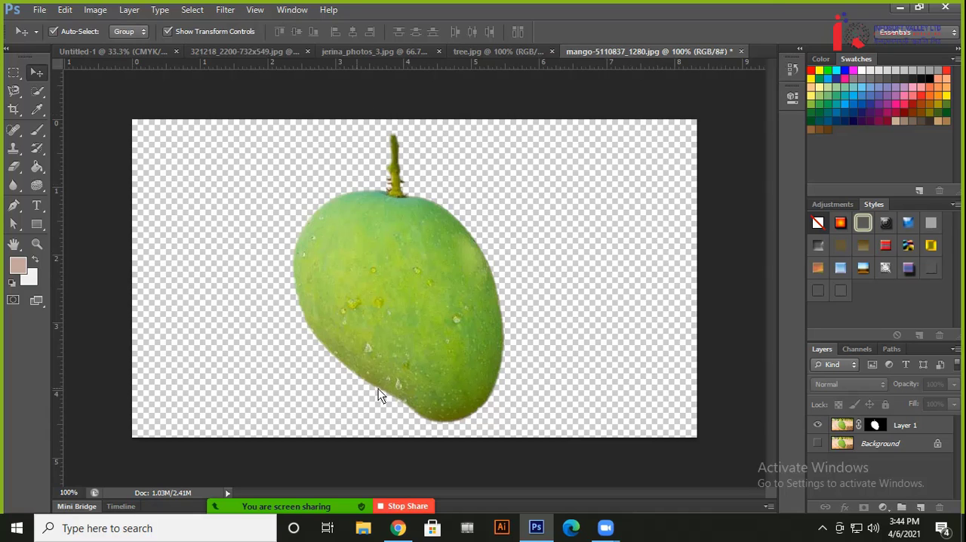
{"action": "key", "text": "ctrl+minus"}
{"action": "key", "text": "ctrl+minus"}
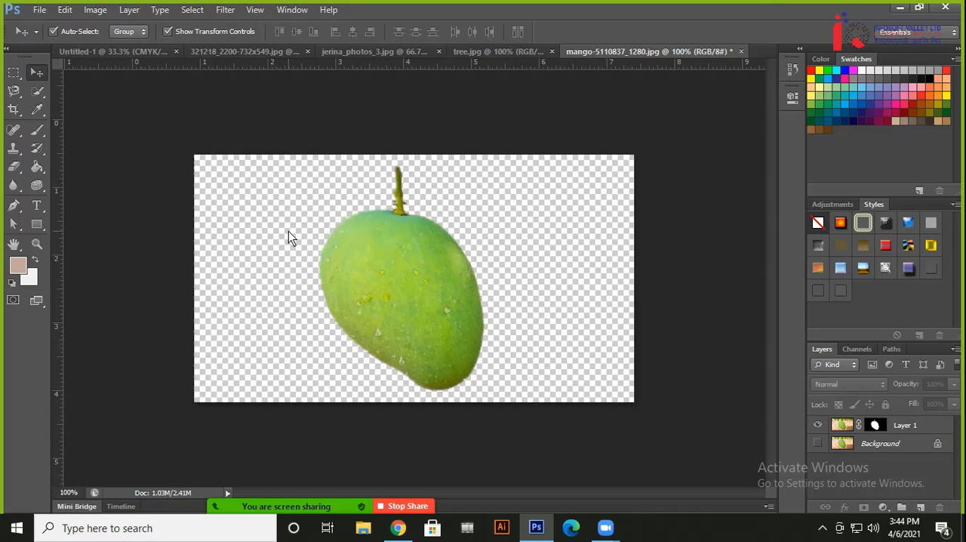
{"action": "key", "text": "ctrl+minus"}
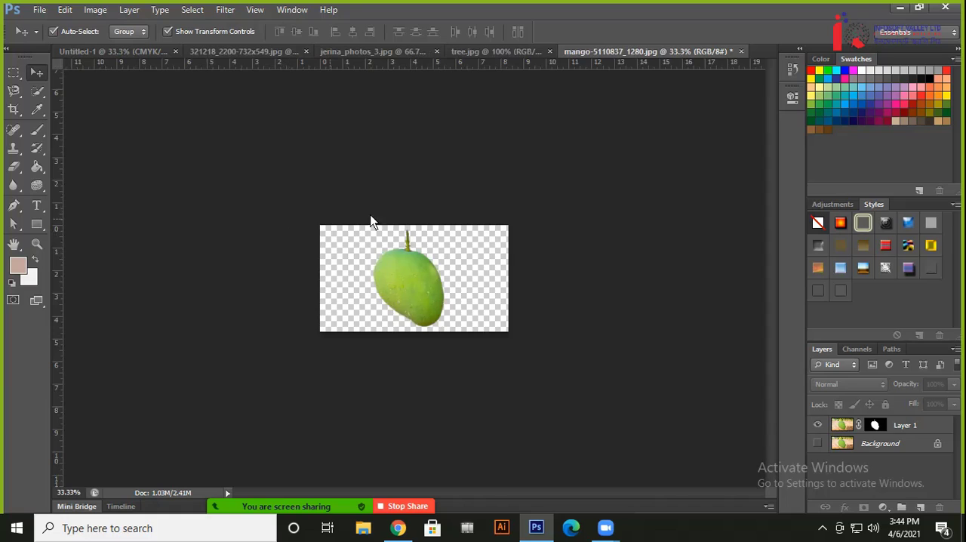
{"action": "left_click", "coordinate": [818, 444]}
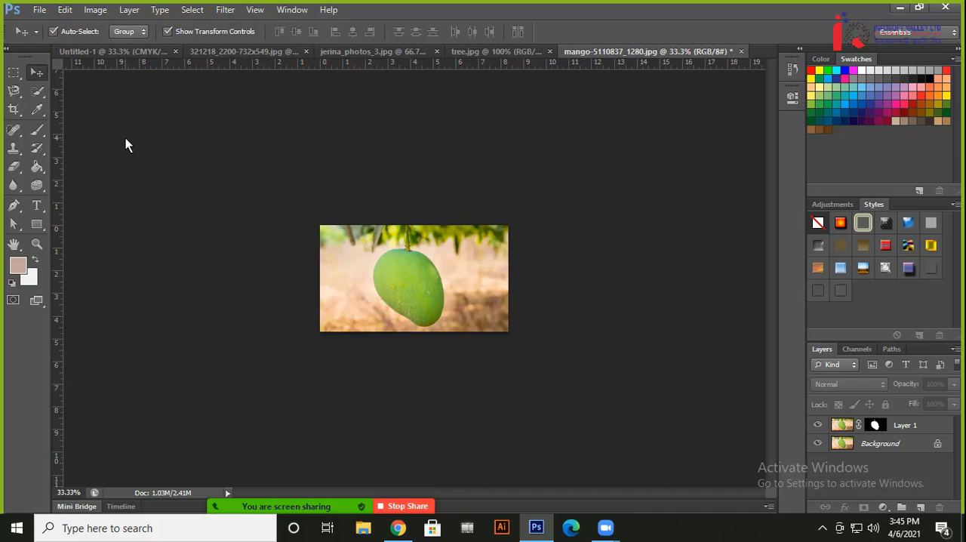
Extend the canvas to the right of the mango photo with an unconstrained crop about 22.5 in wide, keeping its height
{"action": "key", "text": "c"}
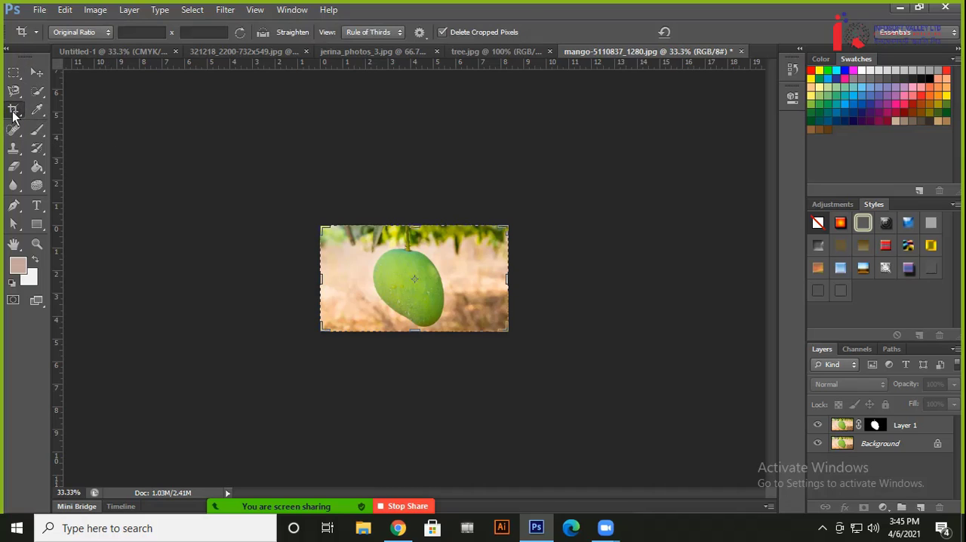
{"action": "left_click", "coordinate": [87, 33]}
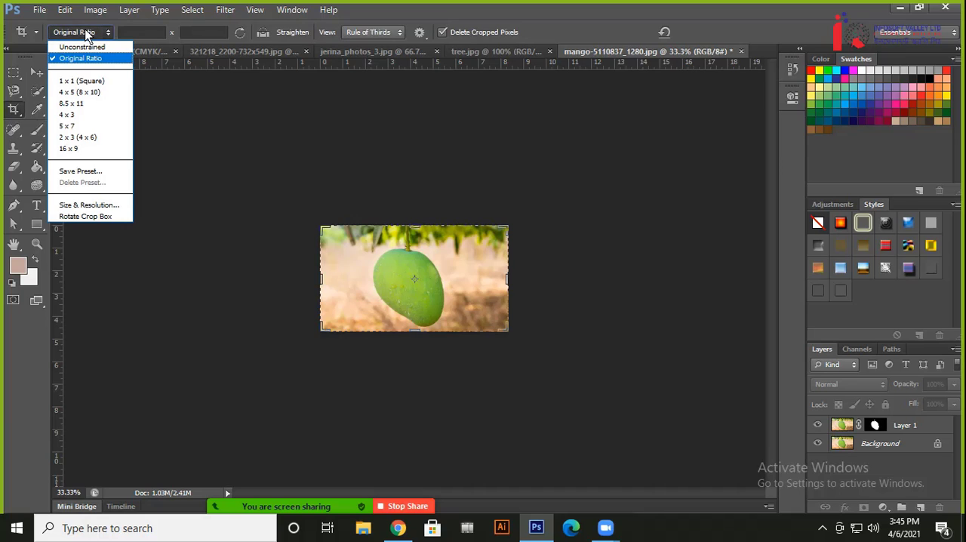
{"action": "left_click", "coordinate": [80, 45]}
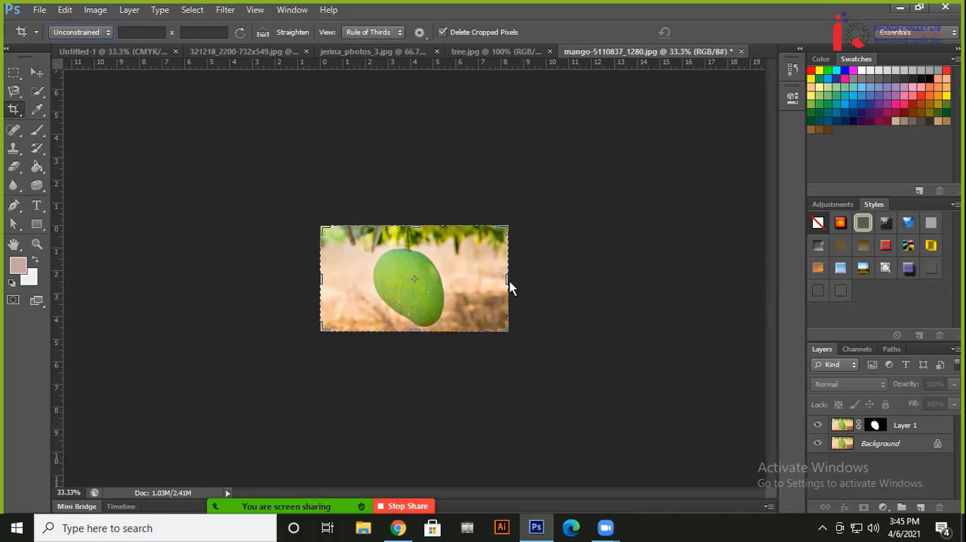
{"action": "left_click_drag", "start_coordinate": [510, 287], "coordinate": [673, 300]}
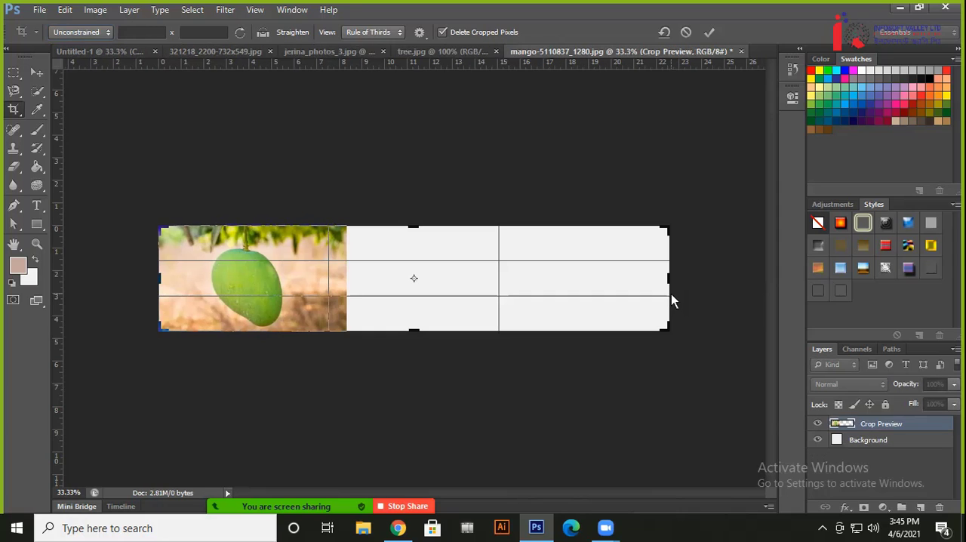
{"action": "key", "text": "Return"}
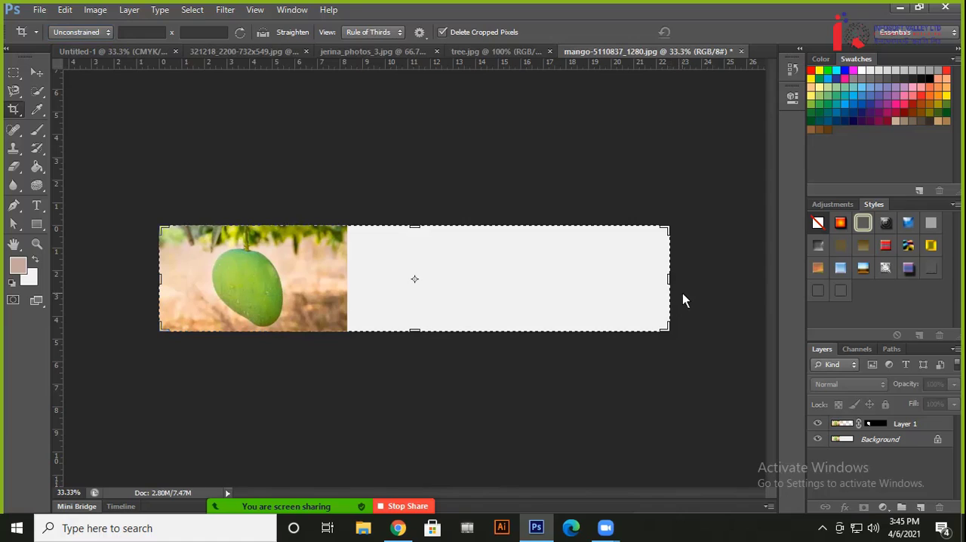
Move the masked mango cutout 9.125 in straight to the right onto the blank canvas area, and clear the layer selection
{"action": "left_click", "coordinate": [34, 72]}
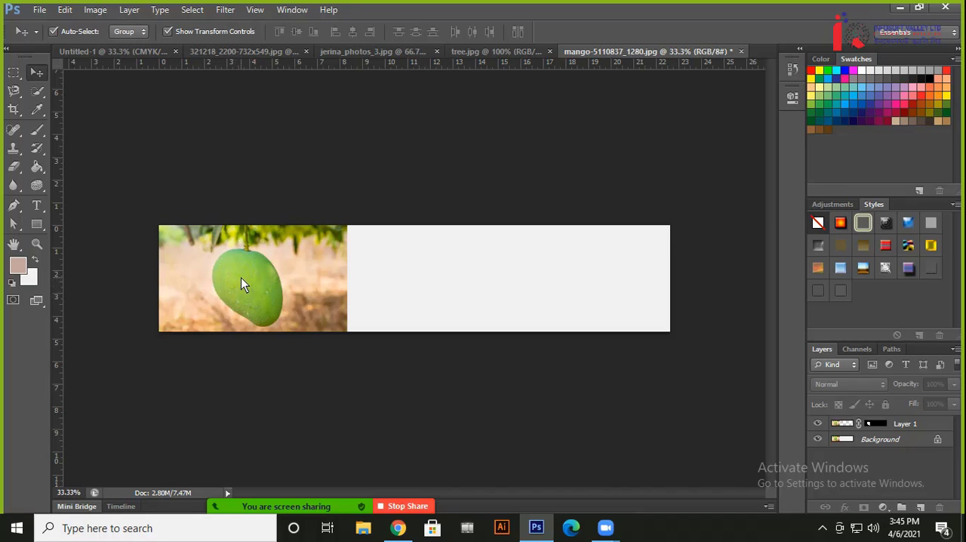
{"action": "left_click_drag", "start_coordinate": [241, 277], "coordinate": [428, 269]}
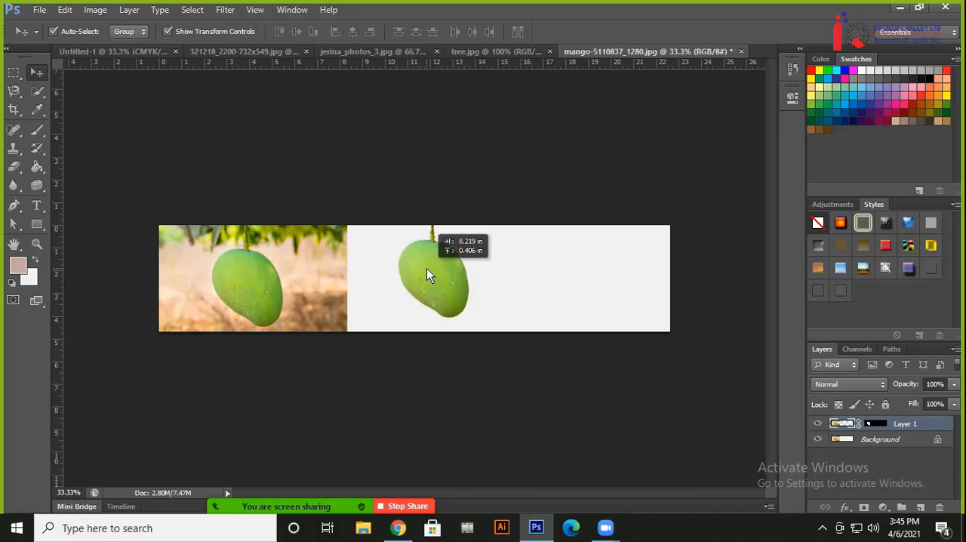
{"action": "left_click_drag", "start_coordinate": [428, 269], "coordinate": [448, 277]}
{"action": "key", "text": "shift"}
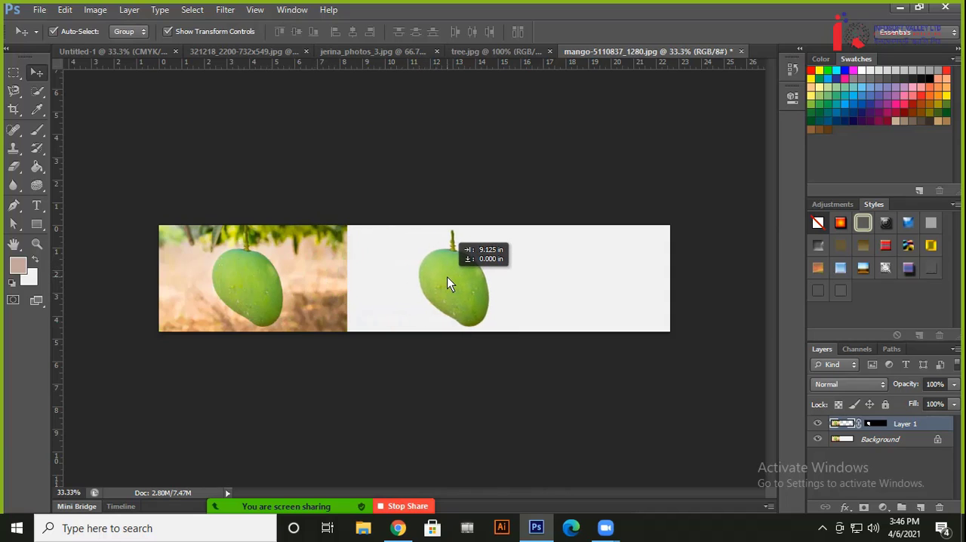
{"action": "left_click_drag", "start_coordinate": [448, 278], "coordinate": [449, 277]}
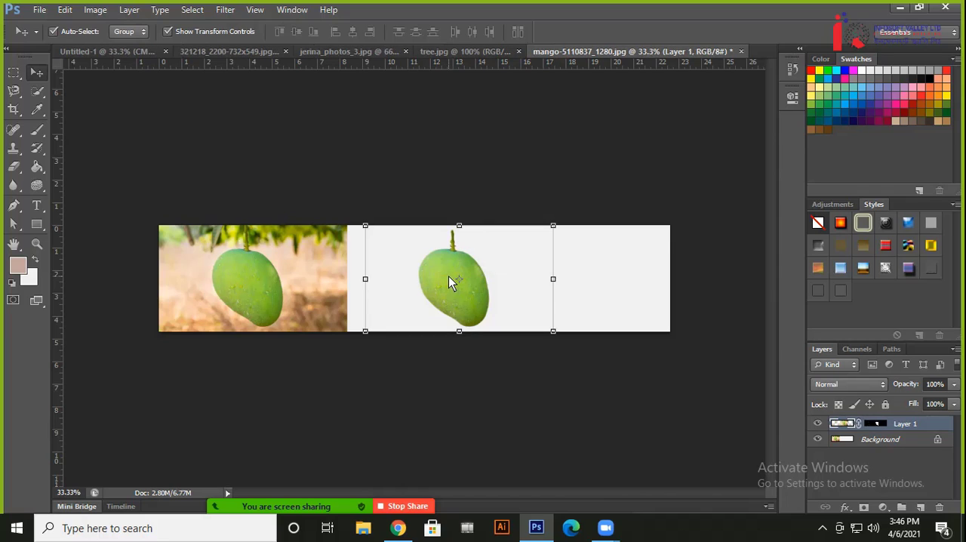
{"action": "left_click", "coordinate": [460, 180]}
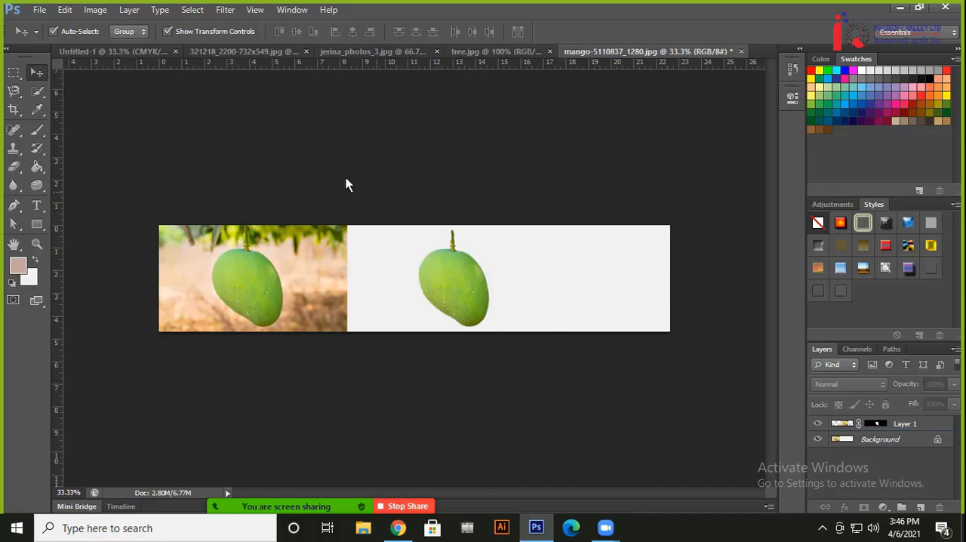
Crop the excess blank canvas right of the mango cutout, leaving the side-by-side comparison about 17.4 in wide
{"action": "left_click", "coordinate": [13, 109]}
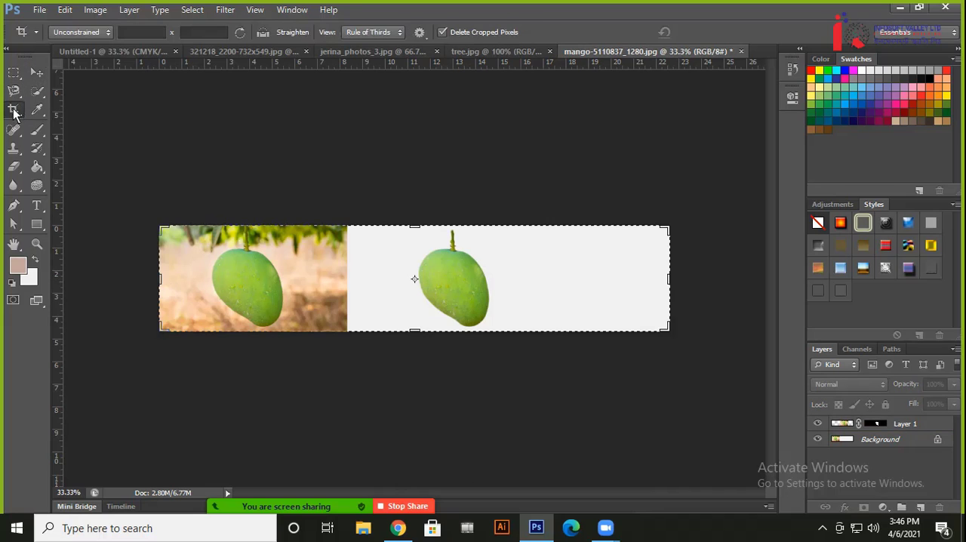
{"action": "left_click_drag", "start_coordinate": [670, 281], "coordinate": [612, 270]}
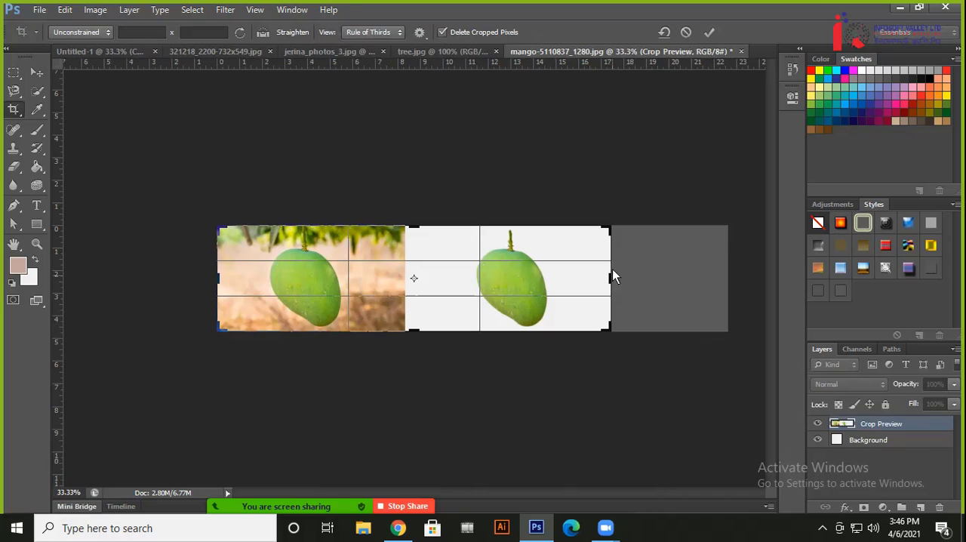
{"action": "left_click", "coordinate": [710, 33]}
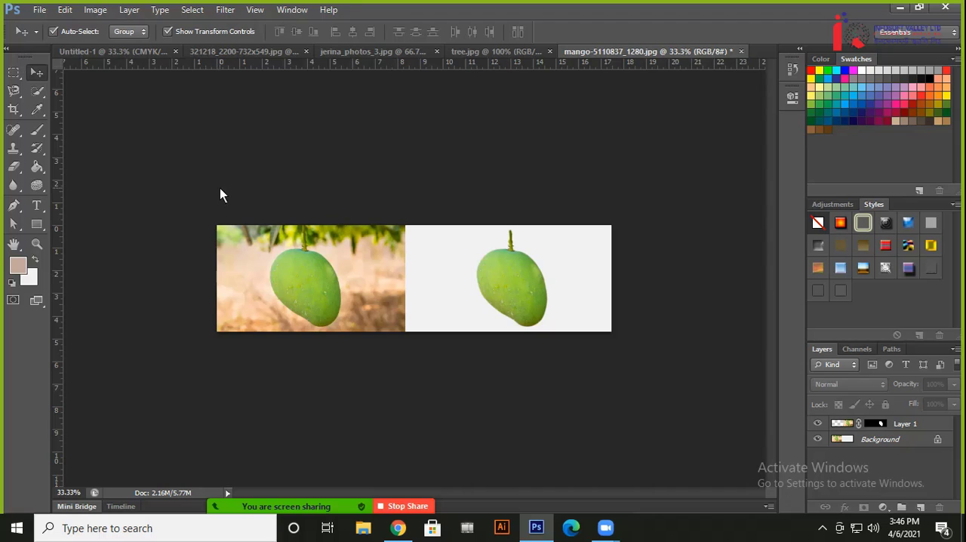
{"action": "key", "text": "ctrl+plus"}
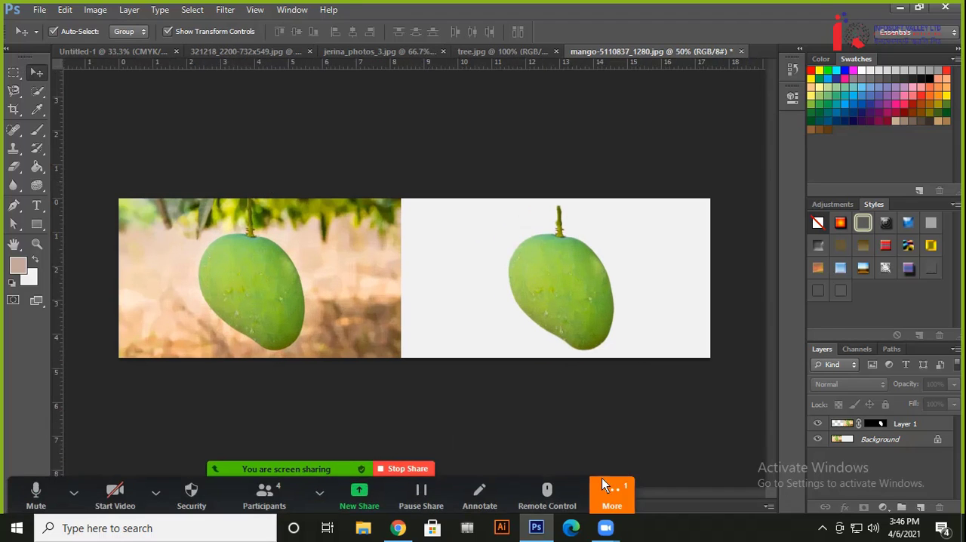
Open the Zoom meeting chat to read the participant's message, then close the chat window
{"action": "left_click", "coordinate": [614, 495]}
{"action": "left_click", "coordinate": [626, 303]}
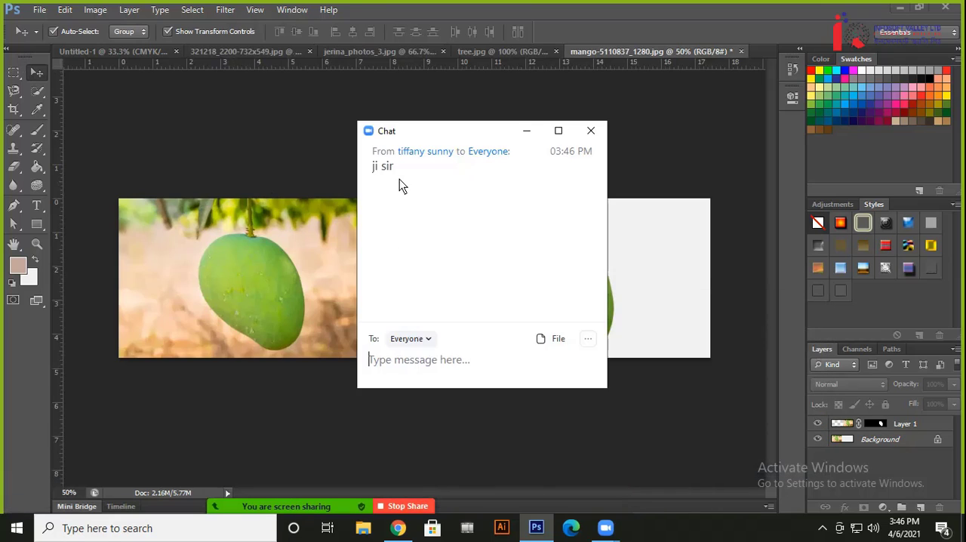
{"action": "left_click", "coordinate": [592, 131]}
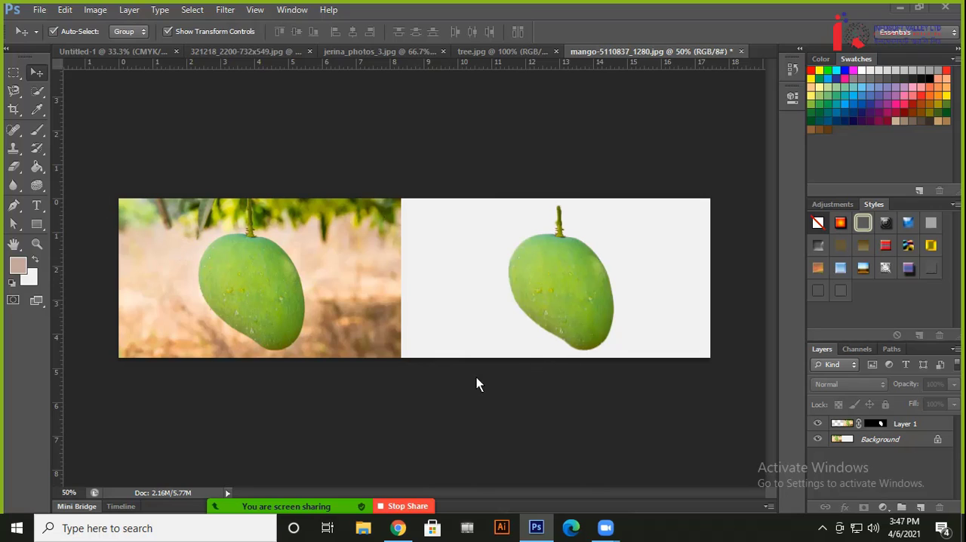
Switch to Chrome, open a new tab and revisit the Fiverr gig pages for jewellery background removal and image resizing
{"action": "left_click", "coordinate": [398, 528]}
{"action": "scroll", "coordinate": [577, 326], "scroll_direction": "up", "scroll_amount": 6}
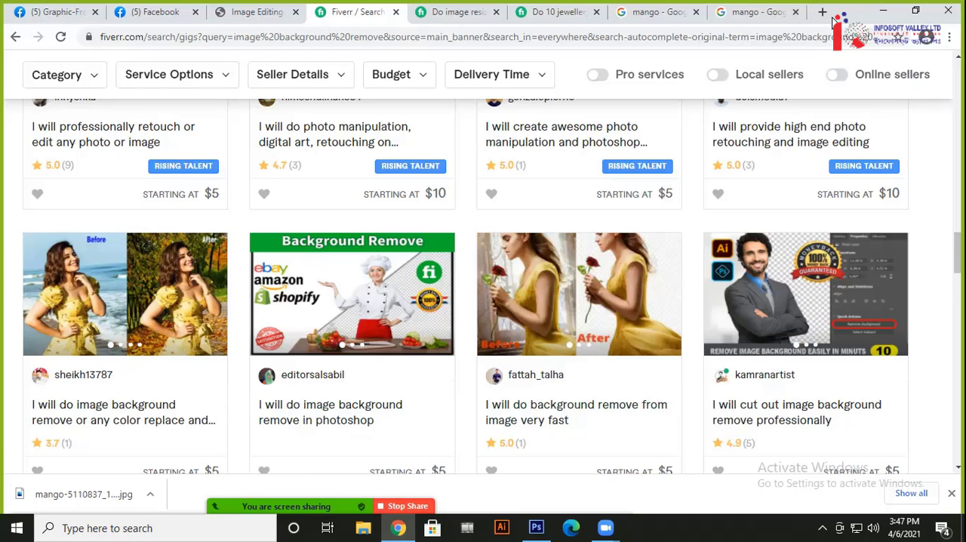
{"action": "left_click", "coordinate": [822, 12]}
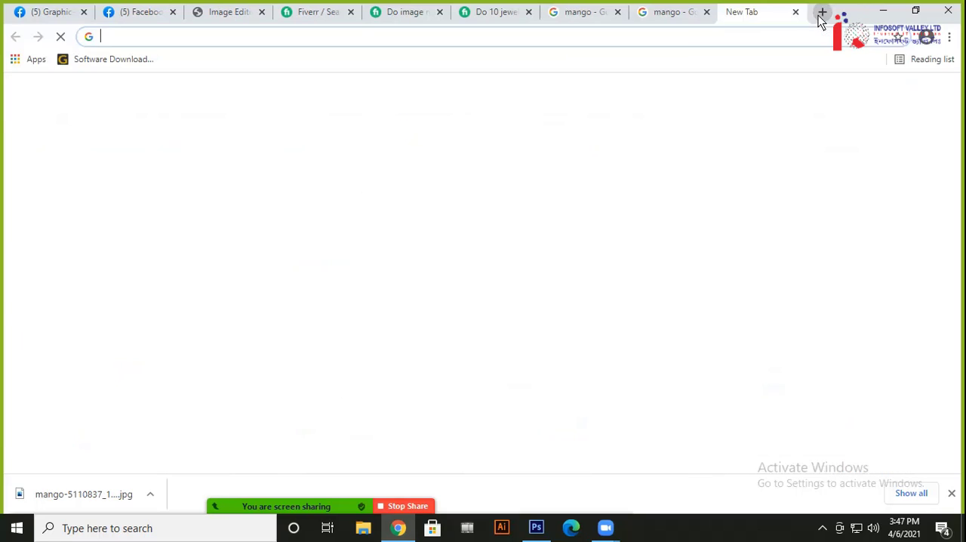
{"action": "left_click", "coordinate": [498, 12]}
{"action": "left_click", "coordinate": [411, 15]}
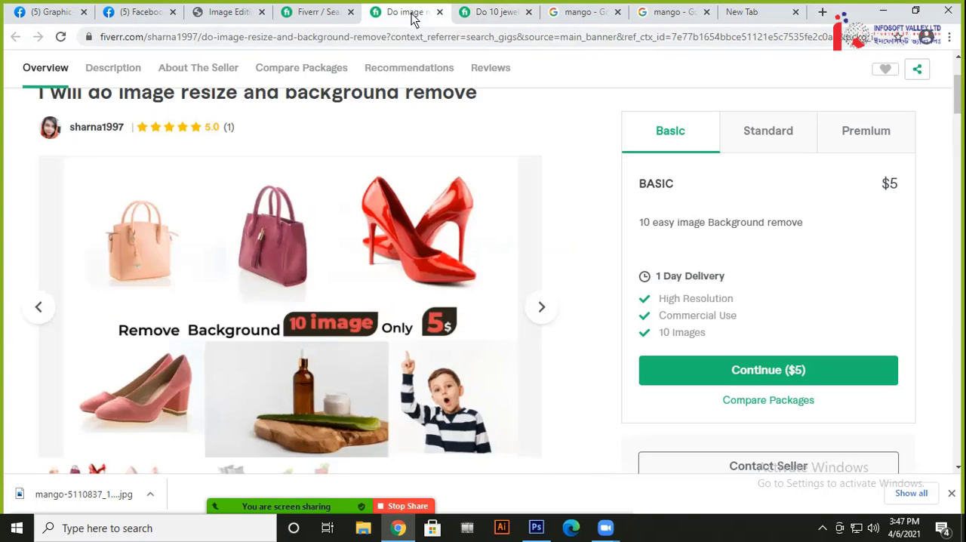
Return to the Fiverr search results and look over more sample thumbnails of background removal gigs
{"action": "left_click", "coordinate": [323, 15]}
{"action": "scroll", "coordinate": [579, 308], "scroll_direction": "down", "scroll_amount": 10}
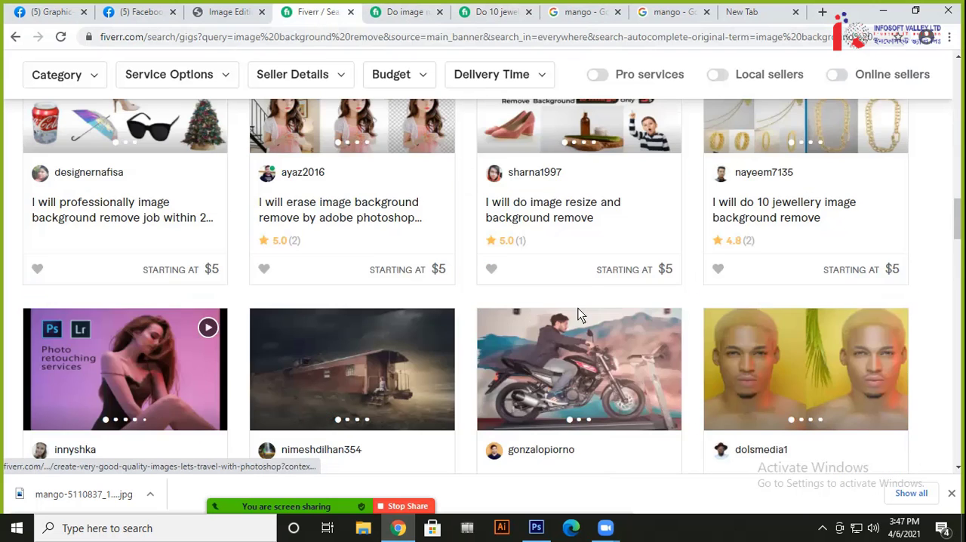
{"action": "scroll", "coordinate": [474, 255], "scroll_direction": "up", "scroll_amount": 4}
{"action": "scroll", "coordinate": [595, 257], "scroll_direction": "up", "scroll_amount": 12}
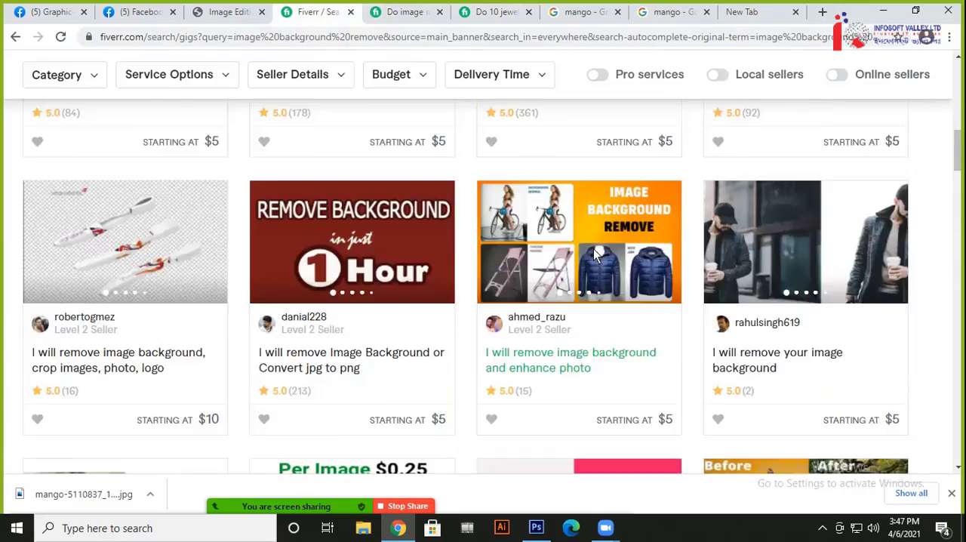
Browse the Fiverr results for "image background remove" from the first row down, comparing gig thumbnails and starting prices
{"action": "scroll", "coordinate": [599, 291], "scroll_direction": "up", "scroll_amount": 2}
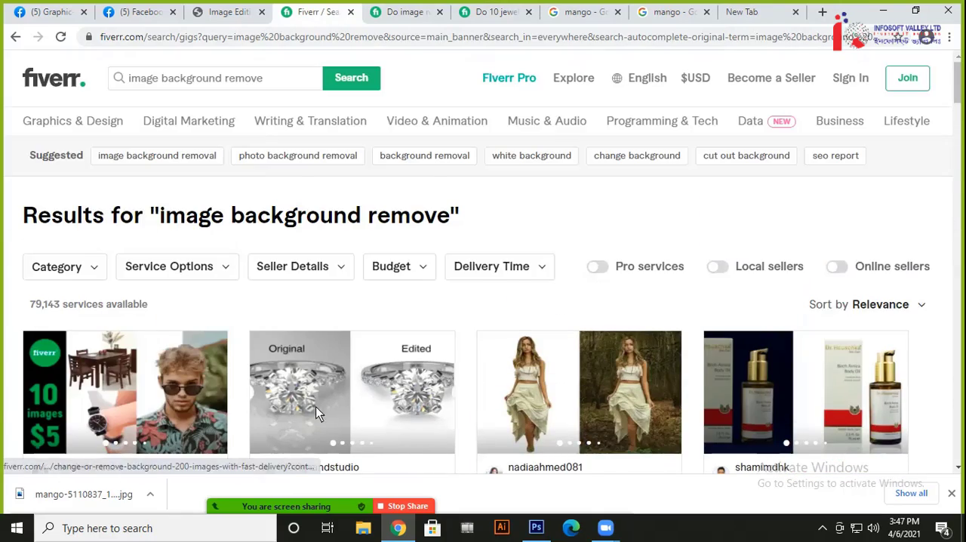
{"action": "scroll", "coordinate": [597, 291], "scroll_direction": "down", "scroll_amount": 3}
{"action": "scroll", "coordinate": [742, 253], "scroll_direction": "down", "scroll_amount": 2}
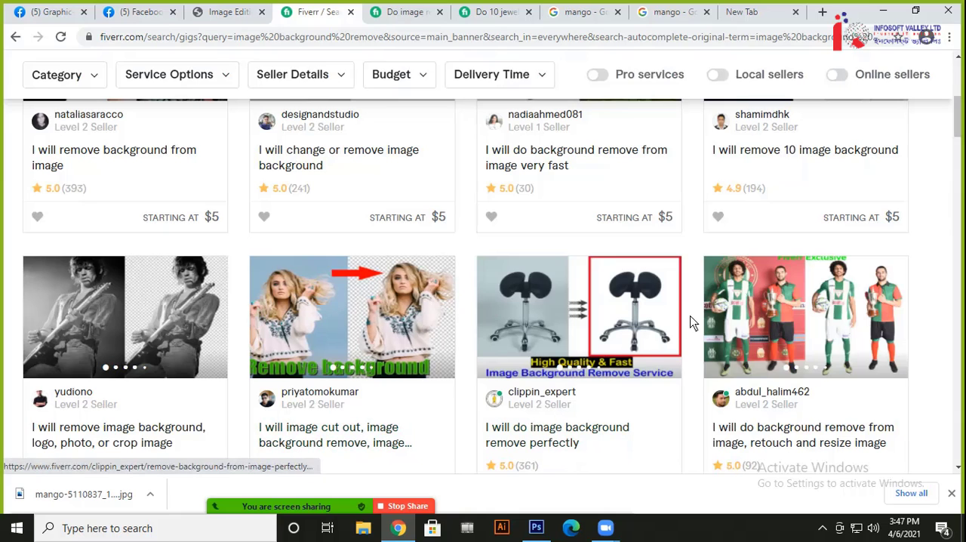
{"action": "scroll", "coordinate": [686, 242], "scroll_direction": "down", "scroll_amount": 2}
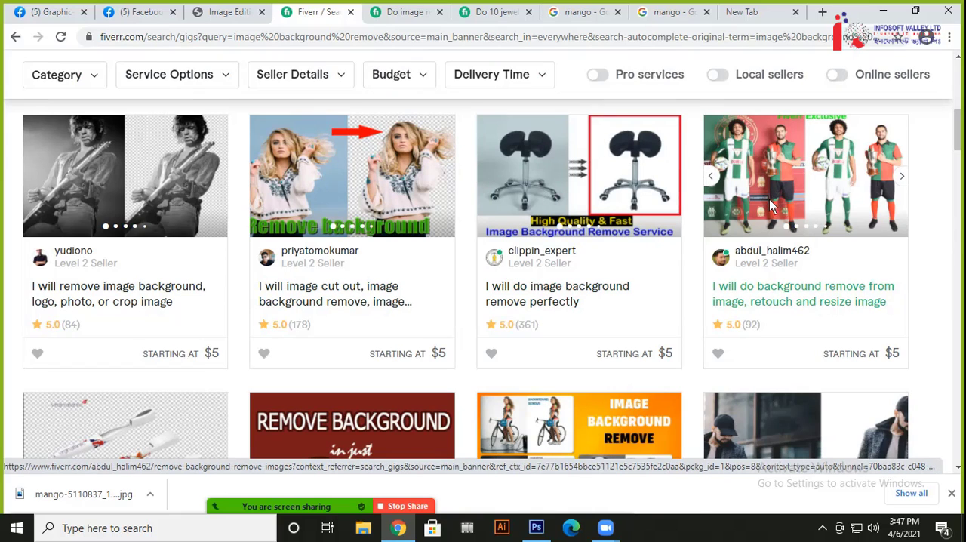
{"action": "scroll", "coordinate": [778, 317], "scroll_direction": "down", "scroll_amount": 5}
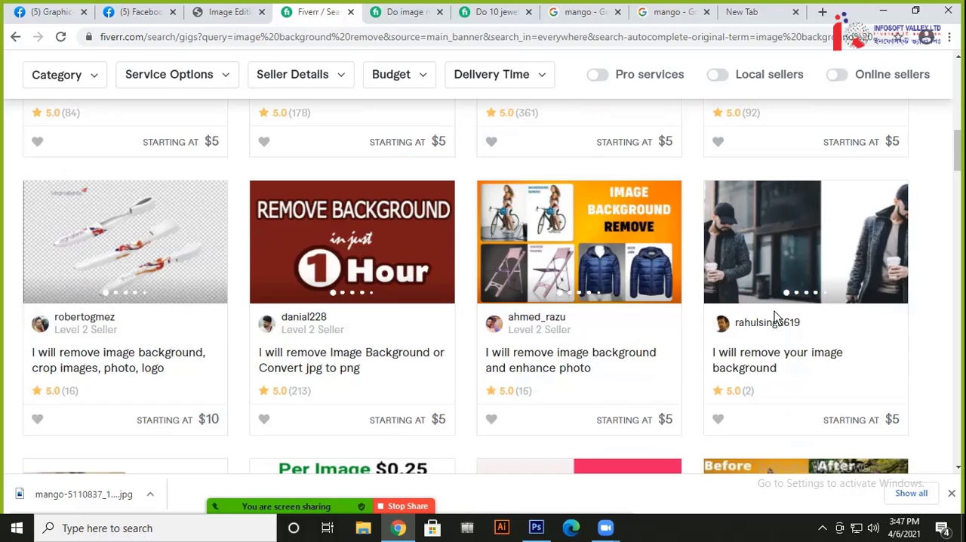
{"action": "scroll", "coordinate": [640, 306], "scroll_direction": "down", "scroll_amount": 1}
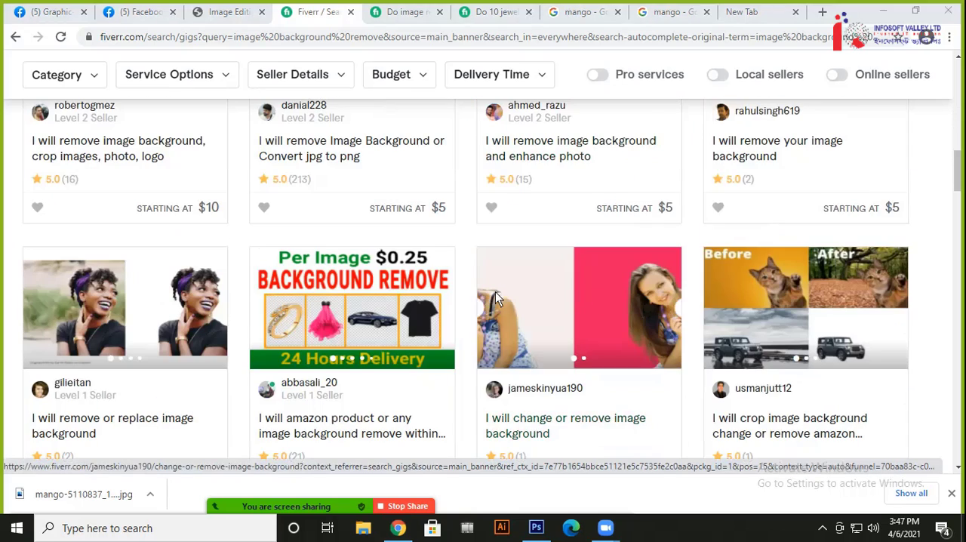
Switch to Photoshop to revisit the side-by-side mango comparison, then return to the Fiverr results in Chrome
{"action": "left_click", "coordinate": [536, 528]}
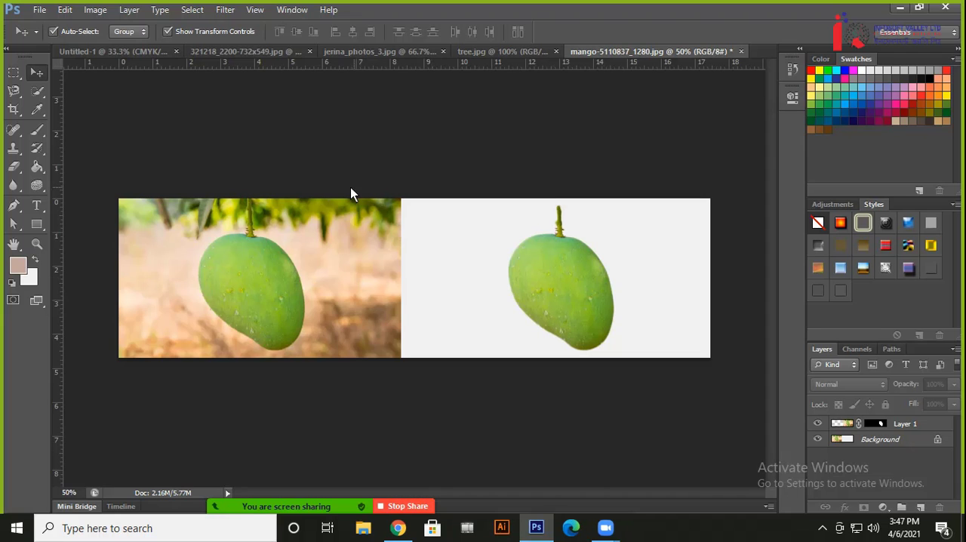
{"action": "left_click_drag", "start_coordinate": [160, 171], "coordinate": [755, 394]}
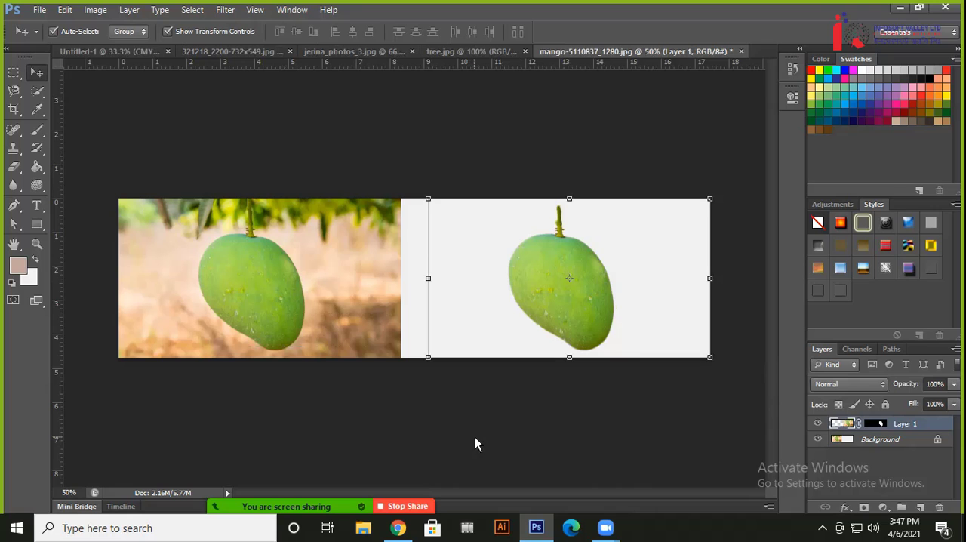
{"action": "left_click", "coordinate": [400, 532]}
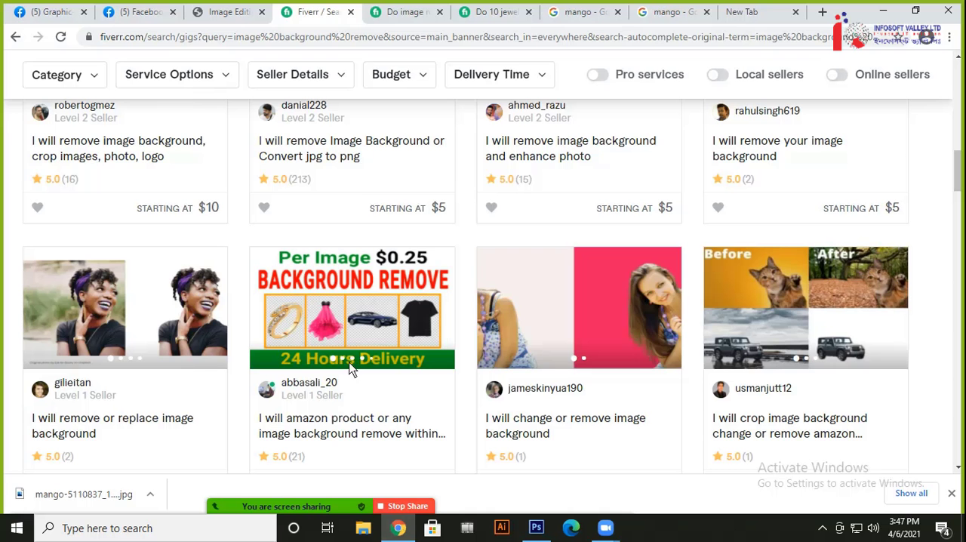
Review the upcoming classes from Class No. 07 onward in the Image Editing short course PDF, then return to Photoshop
{"action": "left_click", "coordinate": [227, 11]}
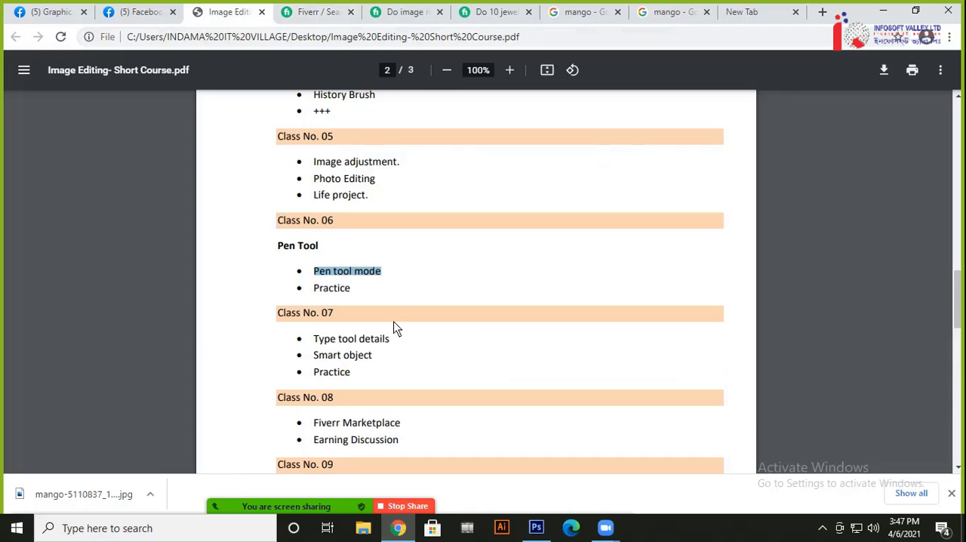
{"action": "scroll", "coordinate": [394, 326], "scroll_direction": "down", "scroll_amount": 3}
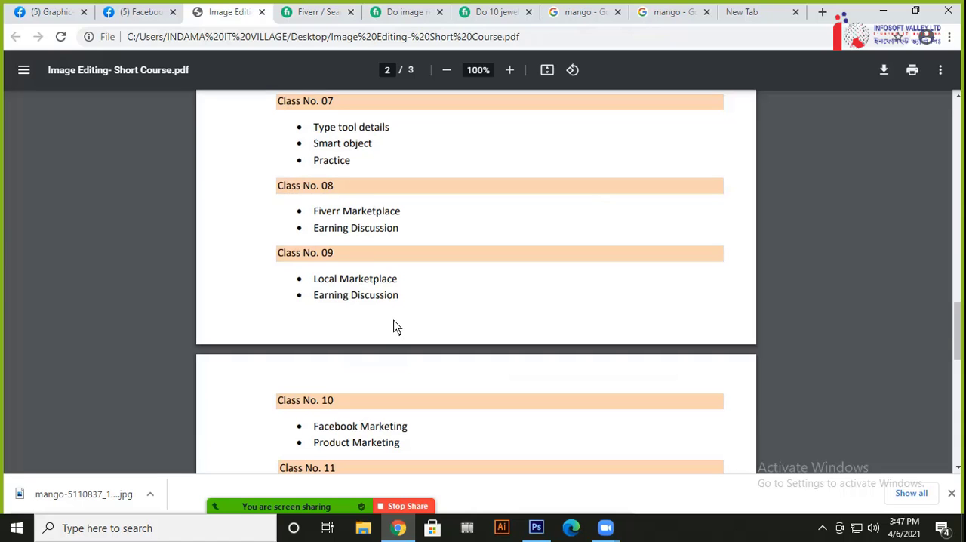
{"action": "left_click", "coordinate": [882, 16]}
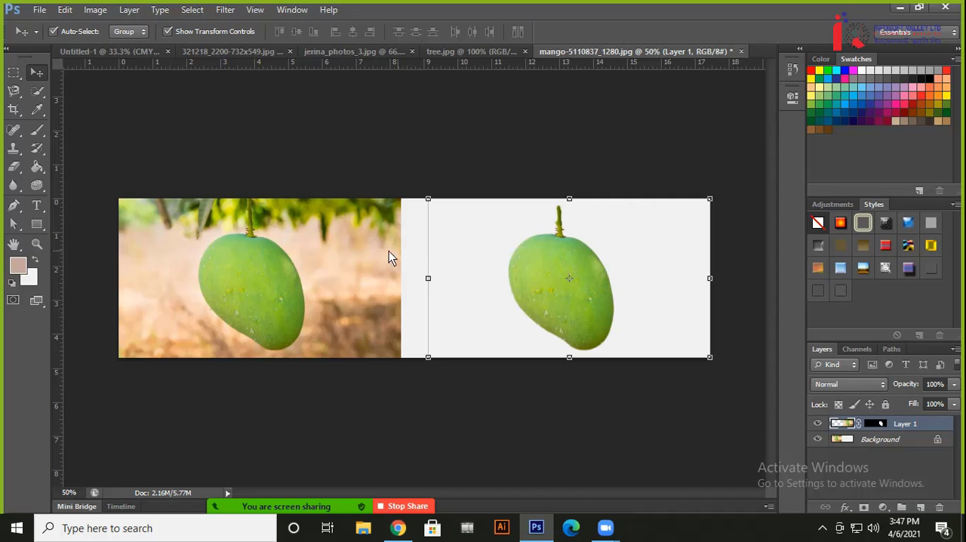
{"action": "left_click_drag", "start_coordinate": [93, 153], "coordinate": [736, 387]}
{"action": "left_click", "coordinate": [159, 159]}
{"action": "left_click_drag", "start_coordinate": [93, 164], "coordinate": [713, 380]}
{"action": "left_click", "coordinate": [701, 388]}
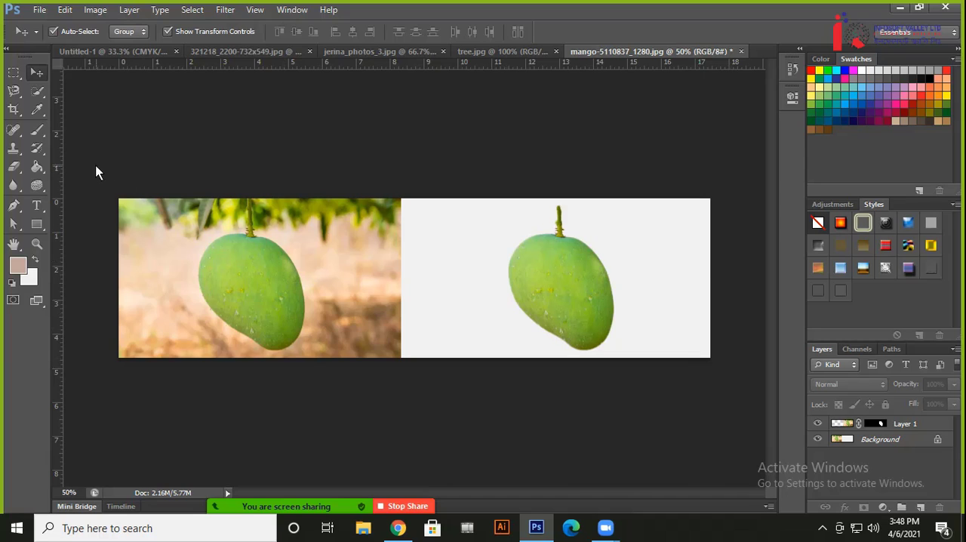
{"action": "left_click_drag", "start_coordinate": [96, 167], "coordinate": [60, 166]}
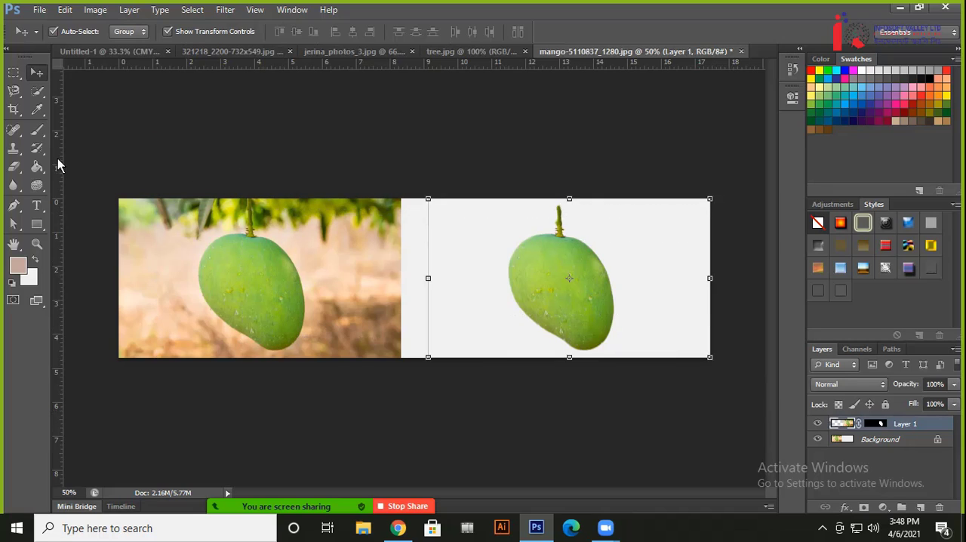
{"action": "left_click", "coordinate": [741, 386]}
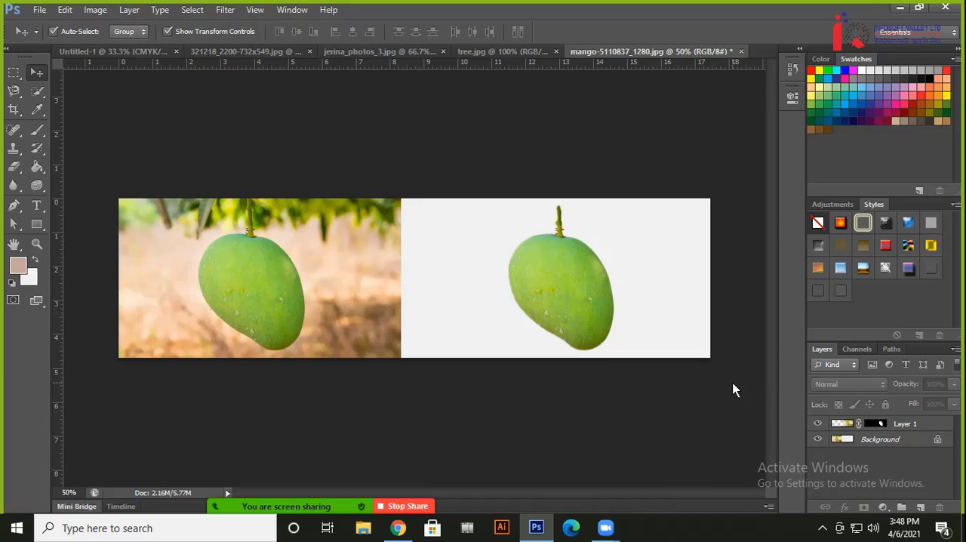
{"action": "left_click", "coordinate": [567, 294]}
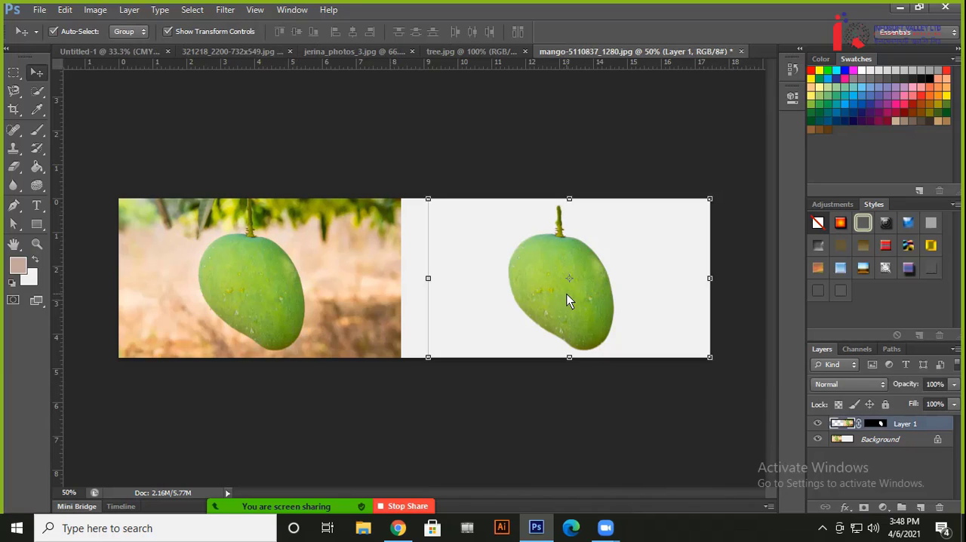
{"action": "left_click", "coordinate": [616, 446]}
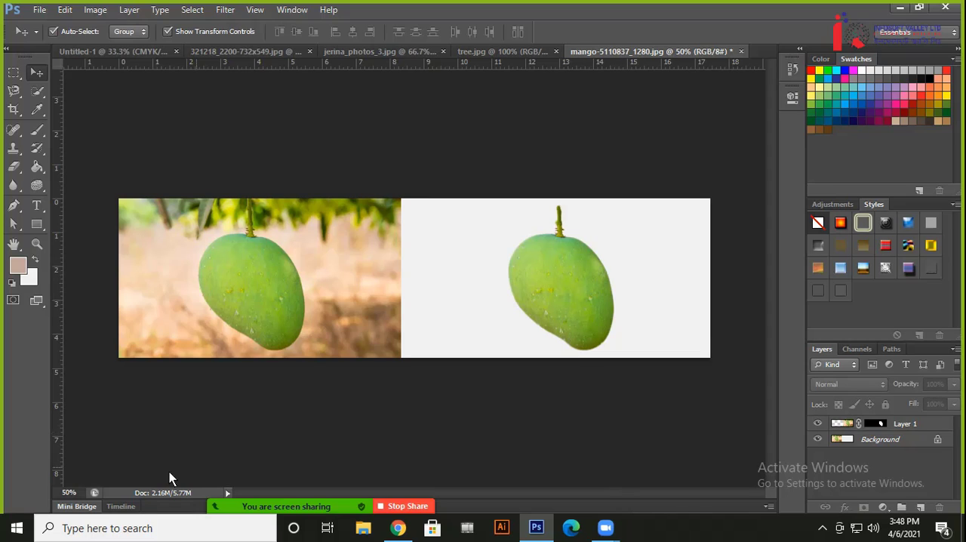
{"action": "mouse_move", "coordinate": [446, 509]}
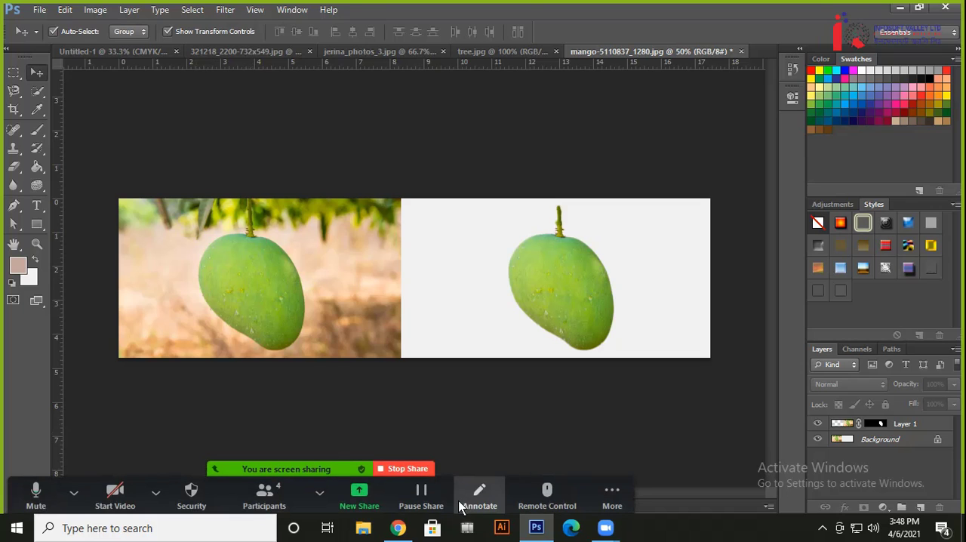
{"action": "left_click", "coordinate": [612, 495]}
{"action": "left_click", "coordinate": [492, 316]}
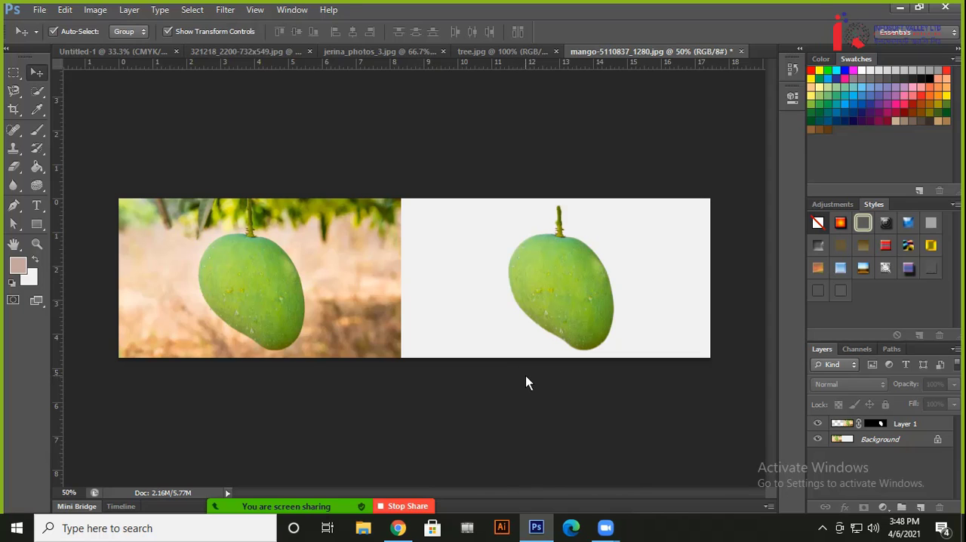
Switch to Chrome to recheck Classes 06 to 09 in the course outline PDF, then go back to Photoshop
{"action": "left_click", "coordinate": [398, 528]}
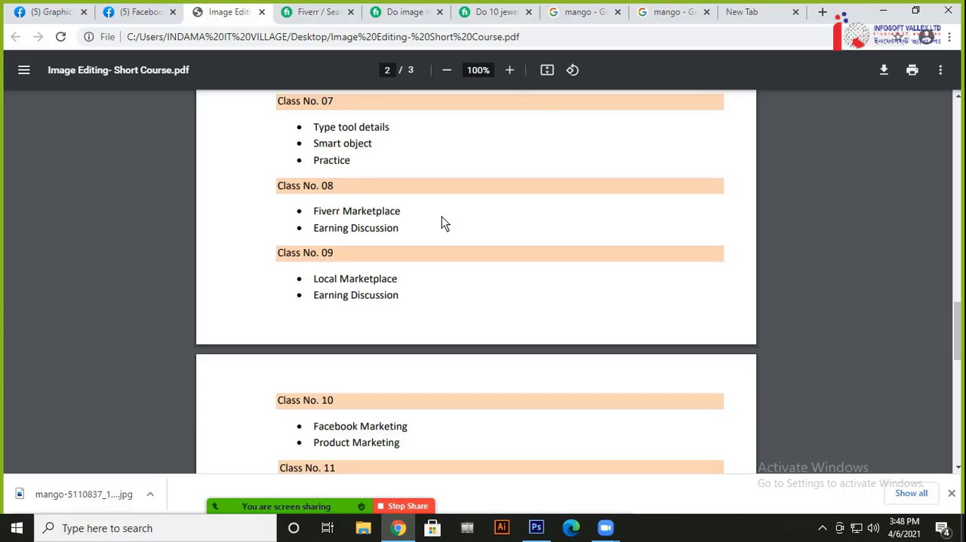
{"action": "scroll", "coordinate": [443, 219], "scroll_direction": "up", "scroll_amount": 2}
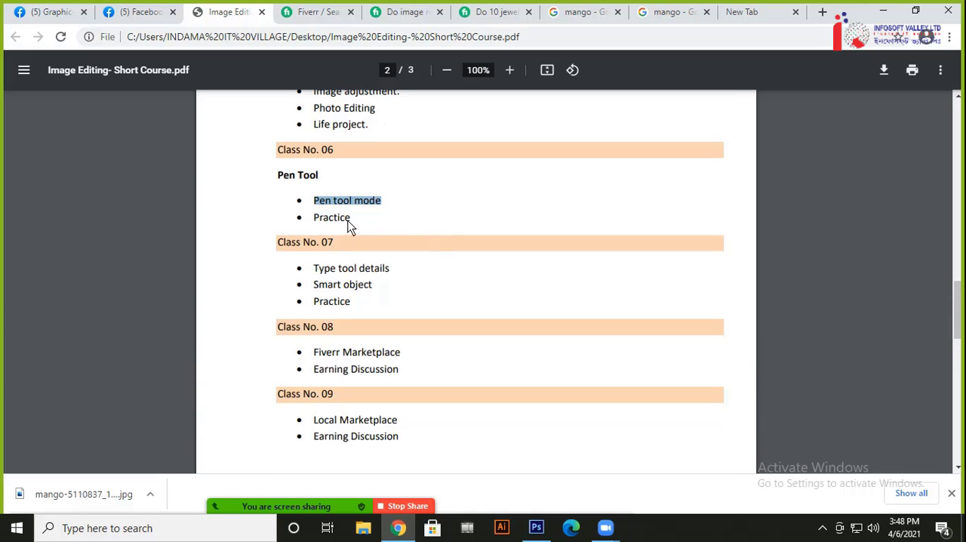
{"action": "left_click", "coordinate": [885, 11]}
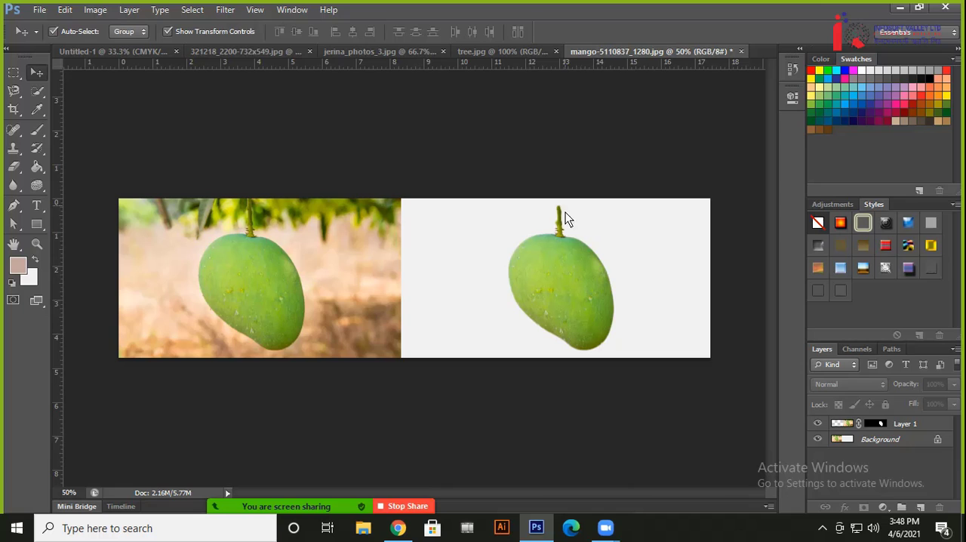
Check the Zoom participants list, then open the meeting chat to read the new messages and close it
{"action": "left_click", "coordinate": [274, 492]}
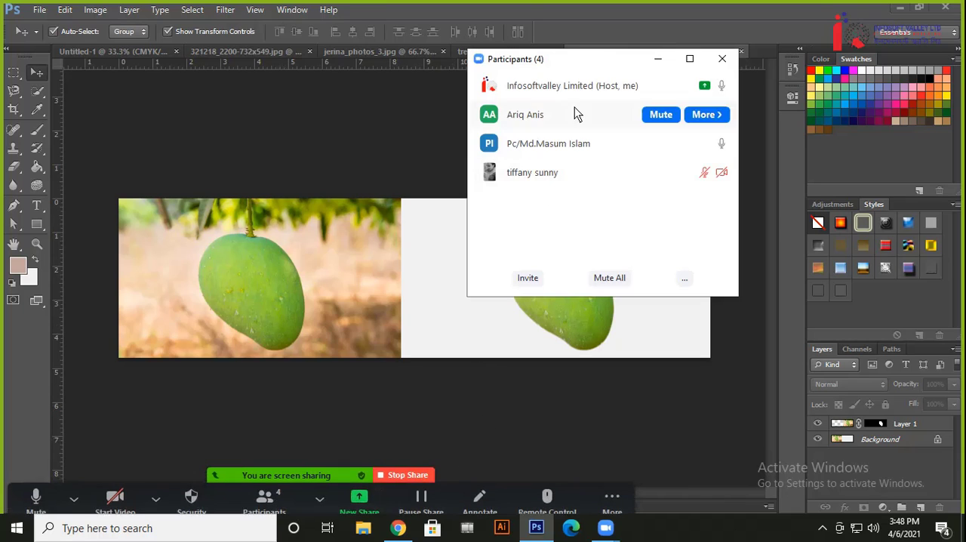
{"action": "left_click", "coordinate": [659, 59]}
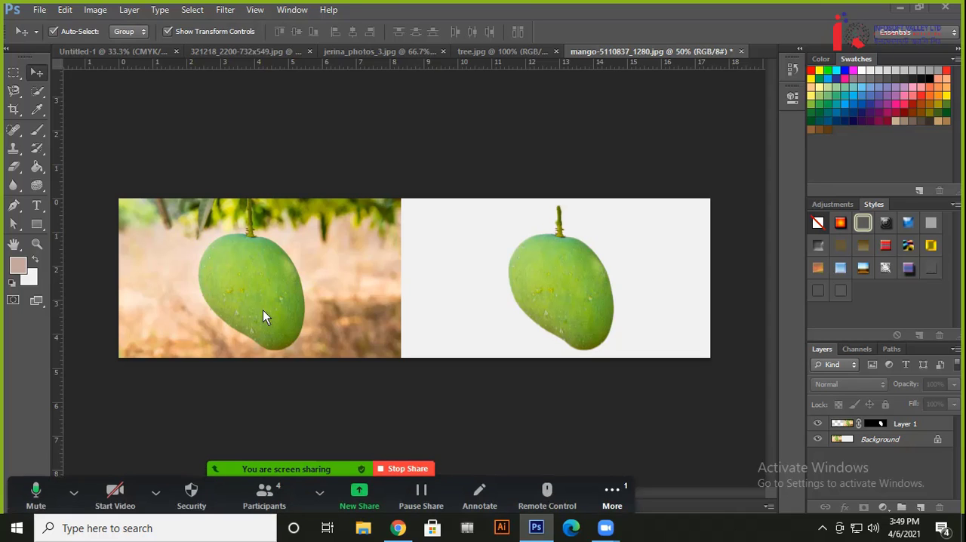
{"action": "left_click", "coordinate": [615, 498]}
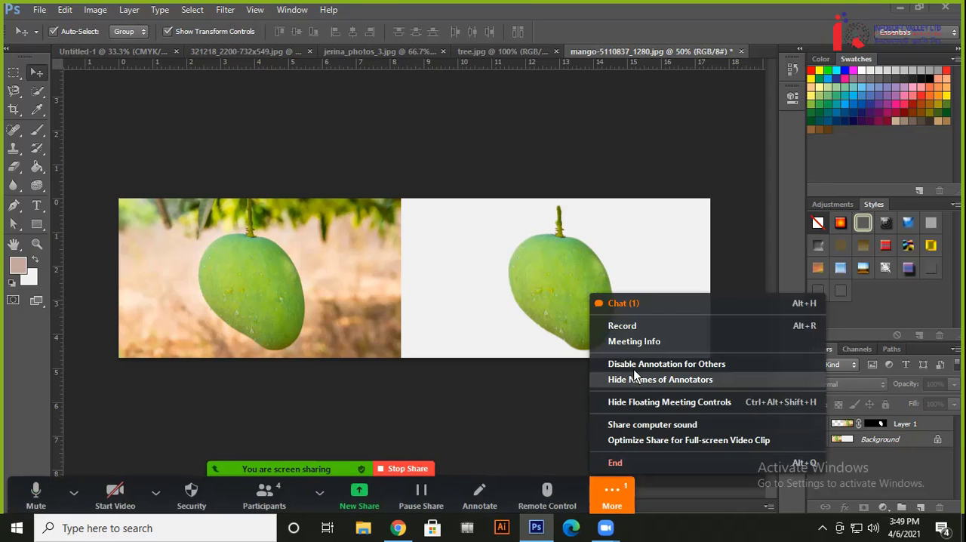
{"action": "left_click", "coordinate": [641, 308]}
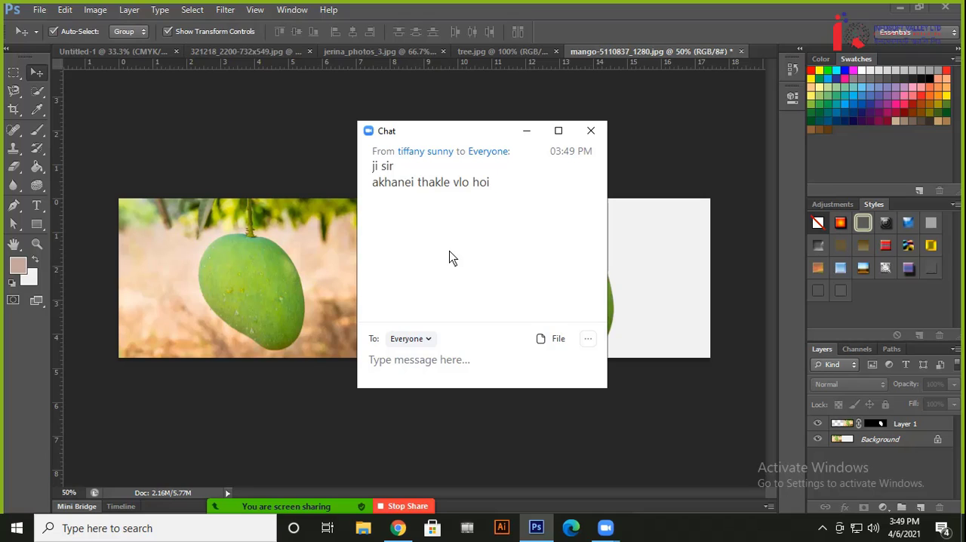
{"action": "left_click", "coordinate": [591, 131]}
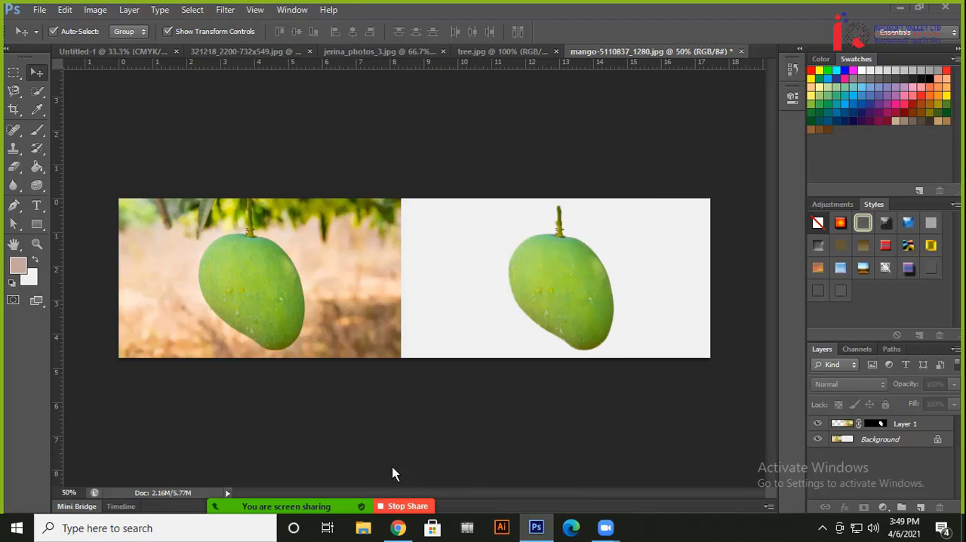
Switch to Chrome and show the notice post in the Graphic-FreeCourse-Batch-1 Facebook group
{"action": "left_click", "coordinate": [397, 528]}
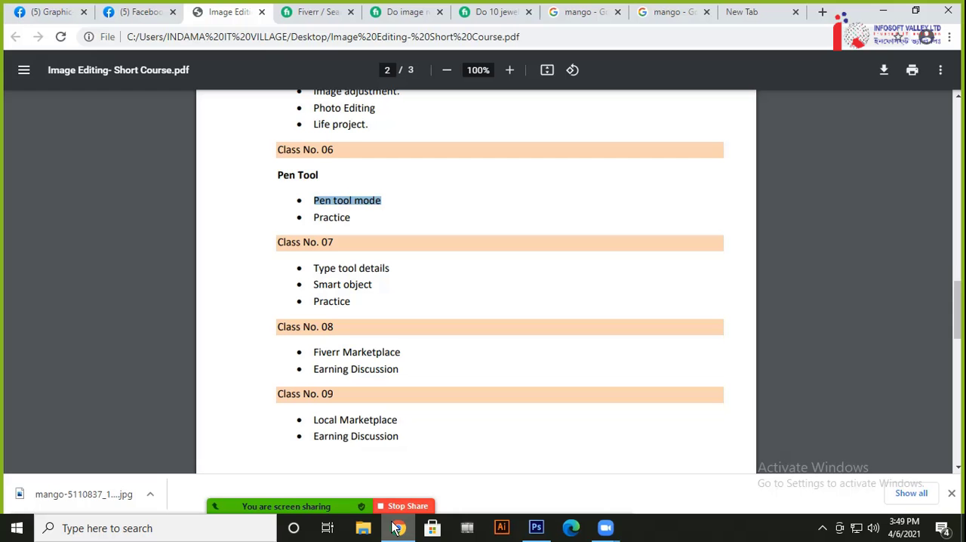
{"action": "left_click", "coordinate": [148, 23]}
{"action": "left_click", "coordinate": [44, 23]}
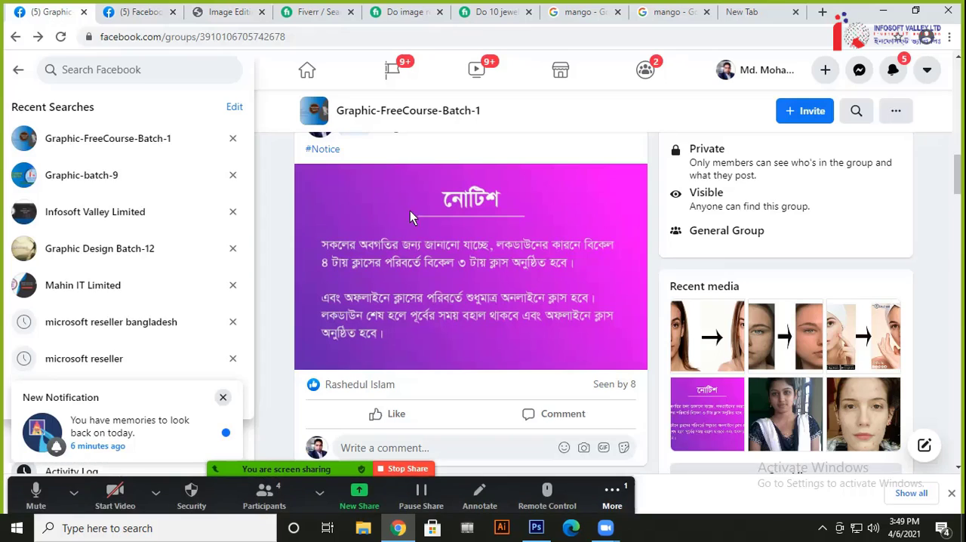
Read the latest reply in the Zoom meeting chat, close the chat and return to Photoshop
{"action": "left_click", "coordinate": [613, 494]}
{"action": "left_click", "coordinate": [624, 302]}
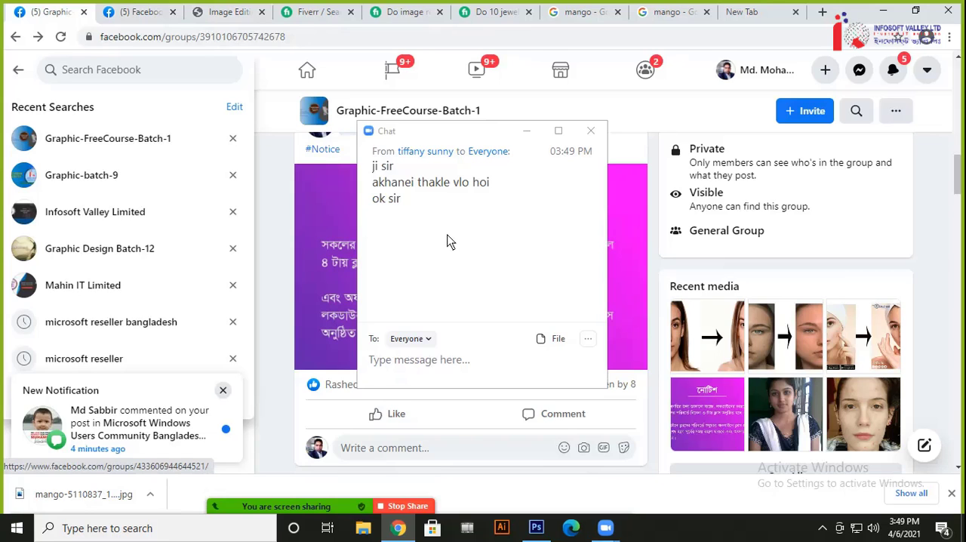
{"action": "left_click", "coordinate": [590, 131]}
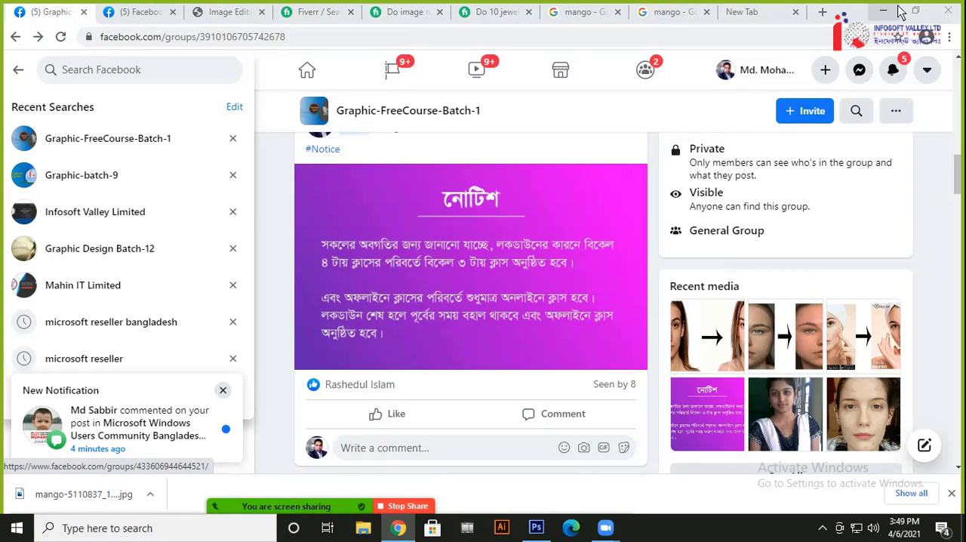
{"action": "left_click", "coordinate": [885, 12]}
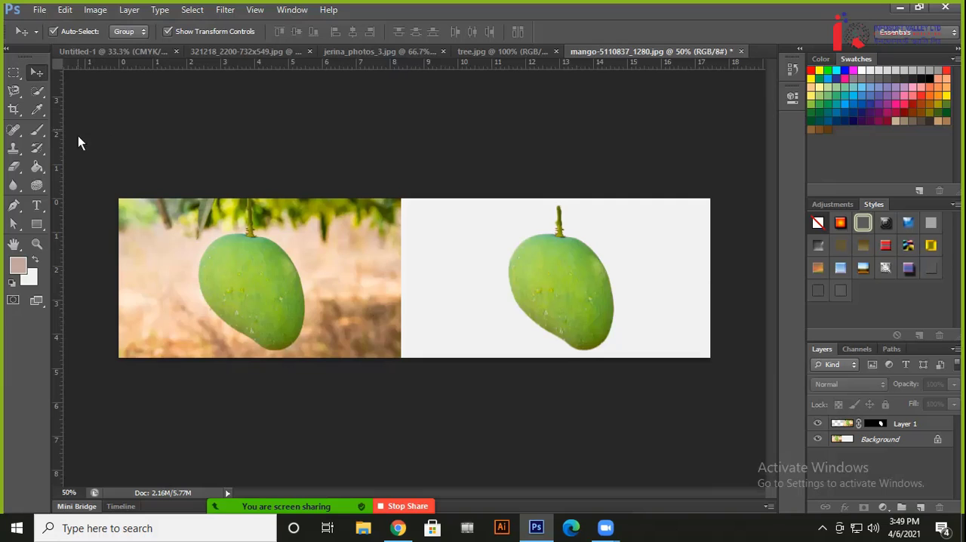
{"action": "left_click_drag", "start_coordinate": [408, 201], "coordinate": [737, 391]}
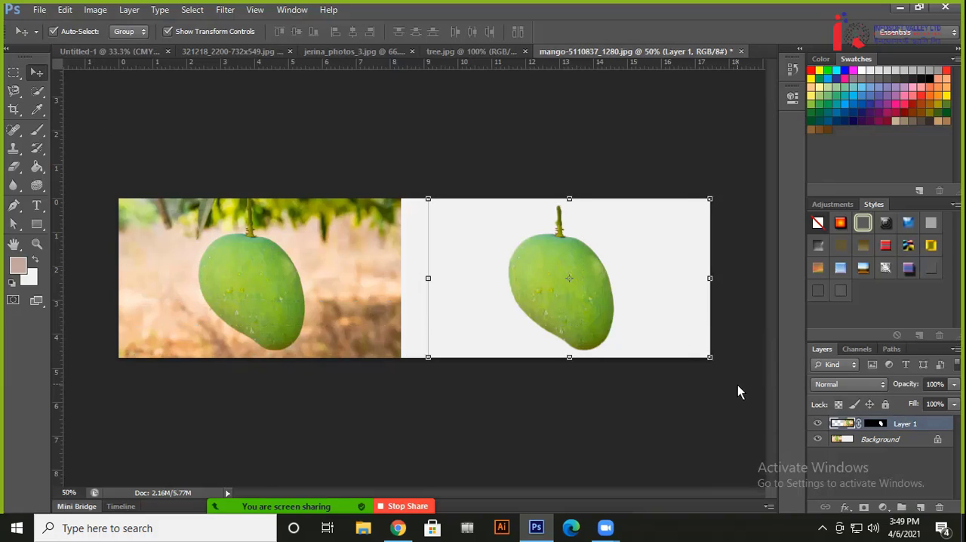
{"action": "left_click", "coordinate": [362, 325]}
{"action": "left_click_drag", "start_coordinate": [73, 162], "coordinate": [719, 401]}
{"action": "left_click", "coordinate": [547, 382]}
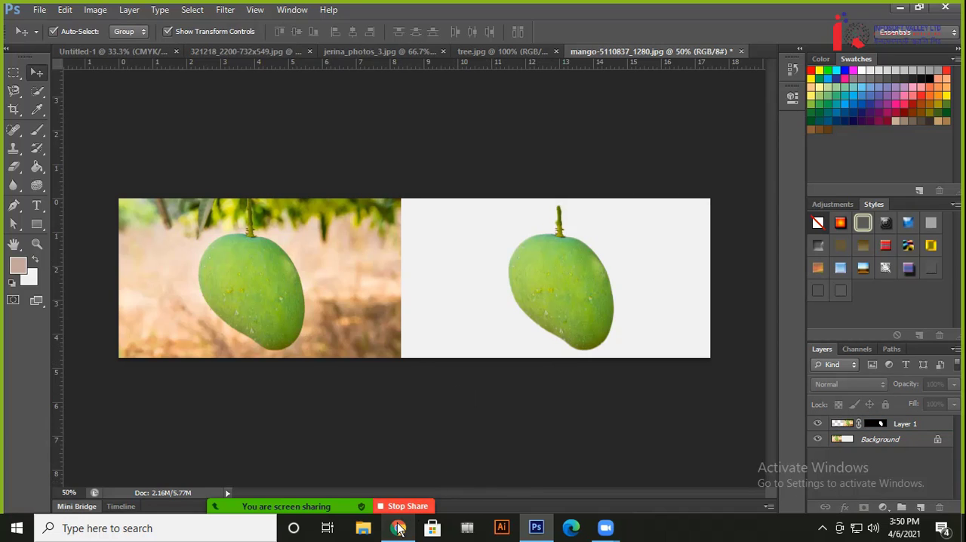
{"action": "mouse_move", "coordinate": [398, 533]}
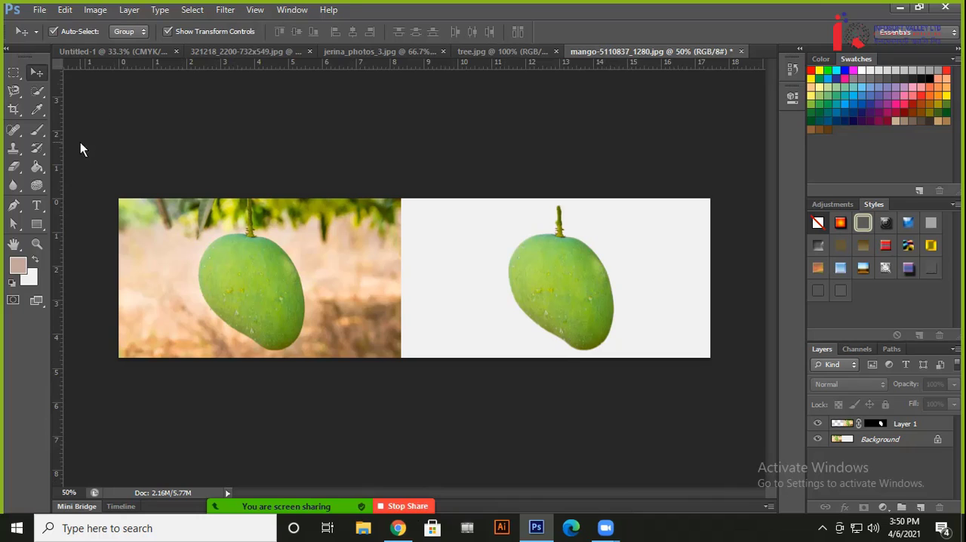
{"action": "left_click_drag", "start_coordinate": [80, 142], "coordinate": [731, 388]}
{"action": "left_click", "coordinate": [713, 392]}
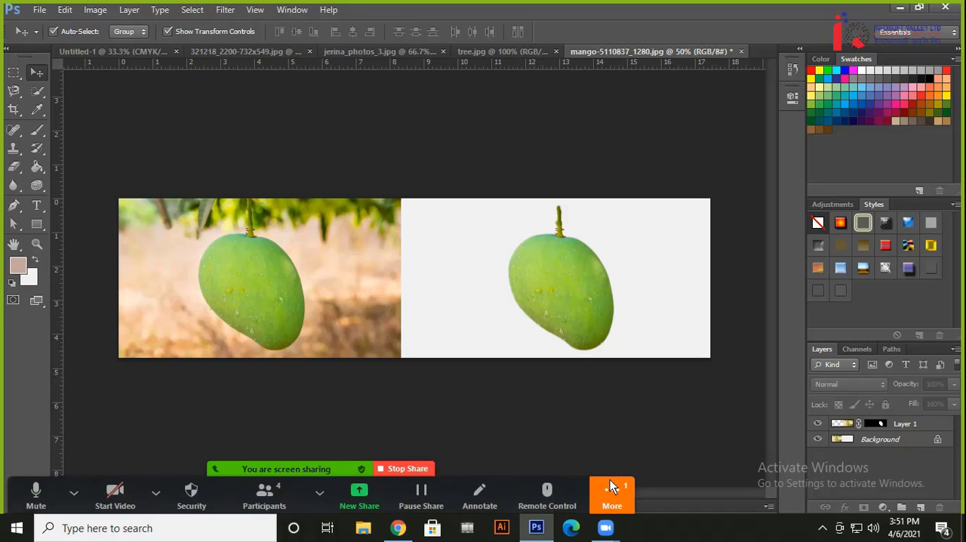
Open the Zoom meeting chat to read the participant's latest messages, then close the chat window
{"action": "left_click", "coordinate": [612, 489]}
{"action": "left_click", "coordinate": [611, 303]}
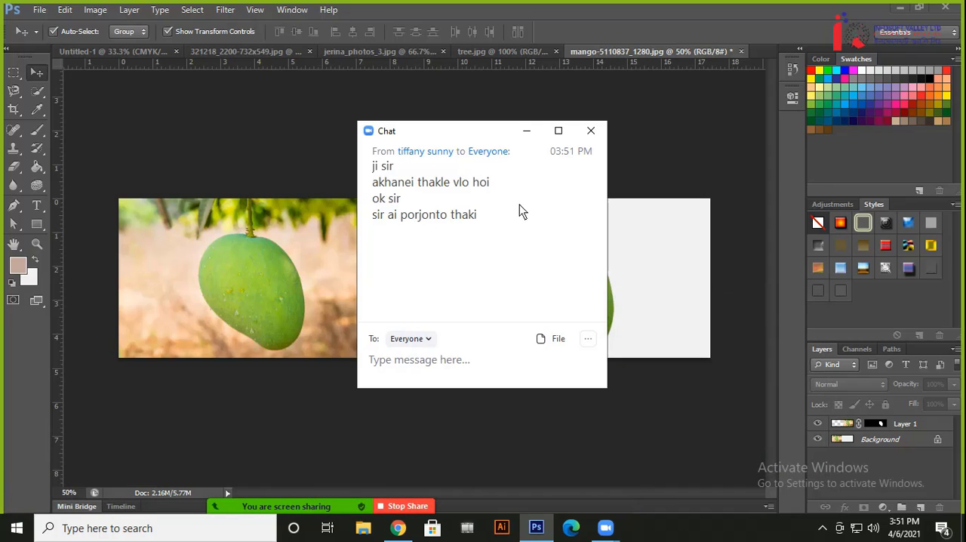
{"action": "left_click", "coordinate": [592, 130]}
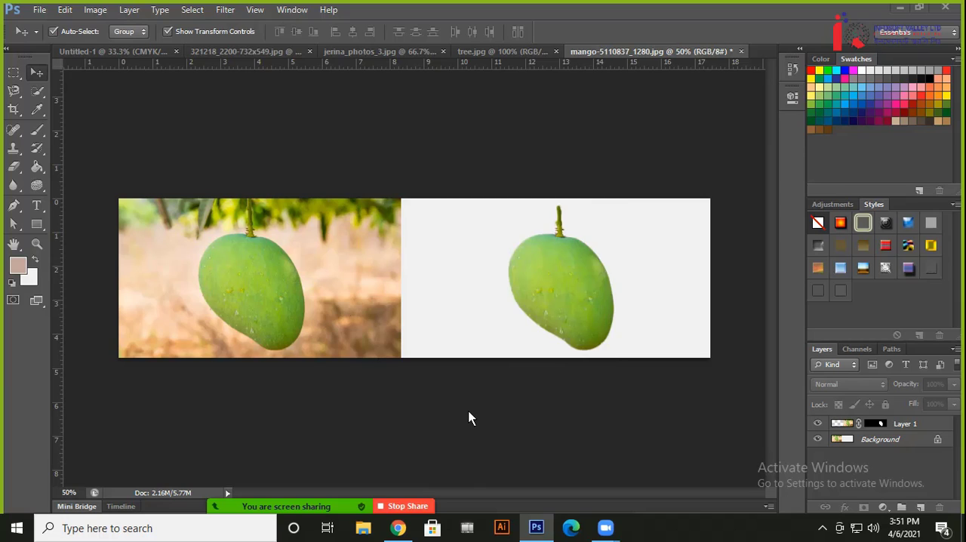
Bring up the eLecta Live Screen Recorder window, move it clear of the mango comparison and stop the recording
{"action": "left_click", "coordinate": [823, 528]}
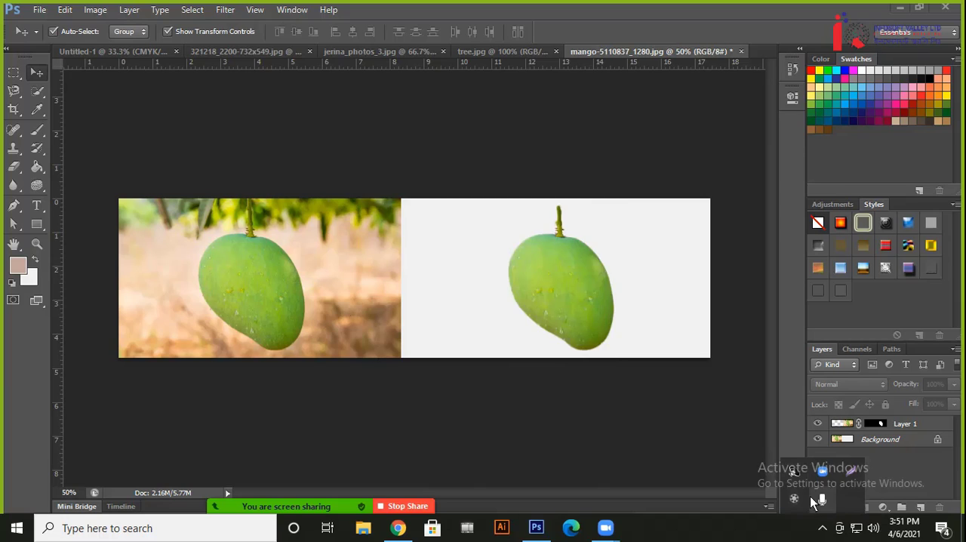
{"action": "left_click", "coordinate": [814, 499]}
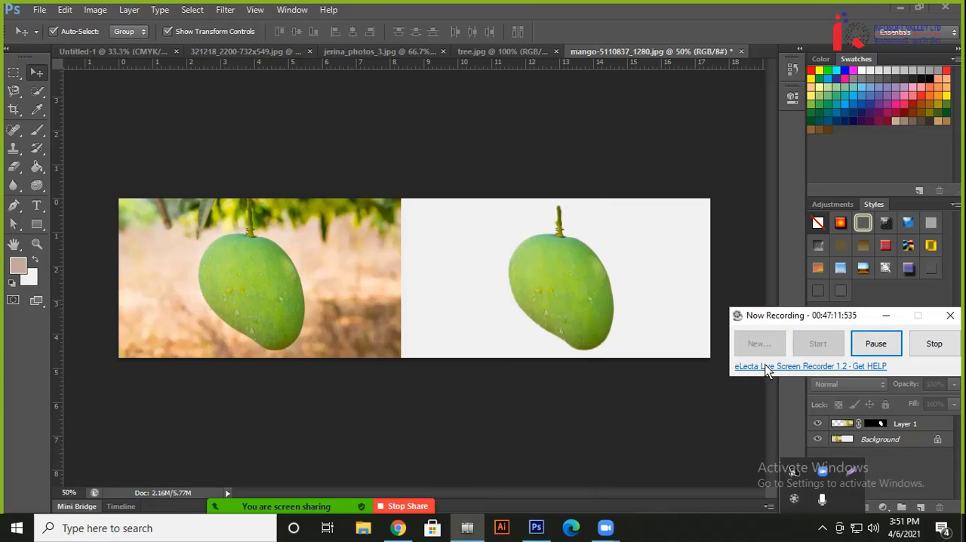
{"action": "left_click_drag", "start_coordinate": [798, 321], "coordinate": [594, 455]}
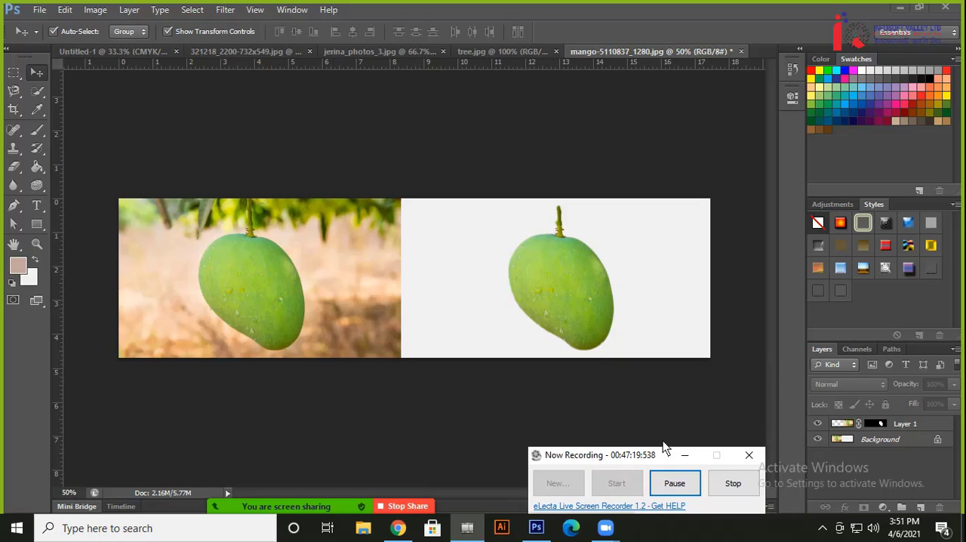
{"action": "left_click", "coordinate": [751, 488]}
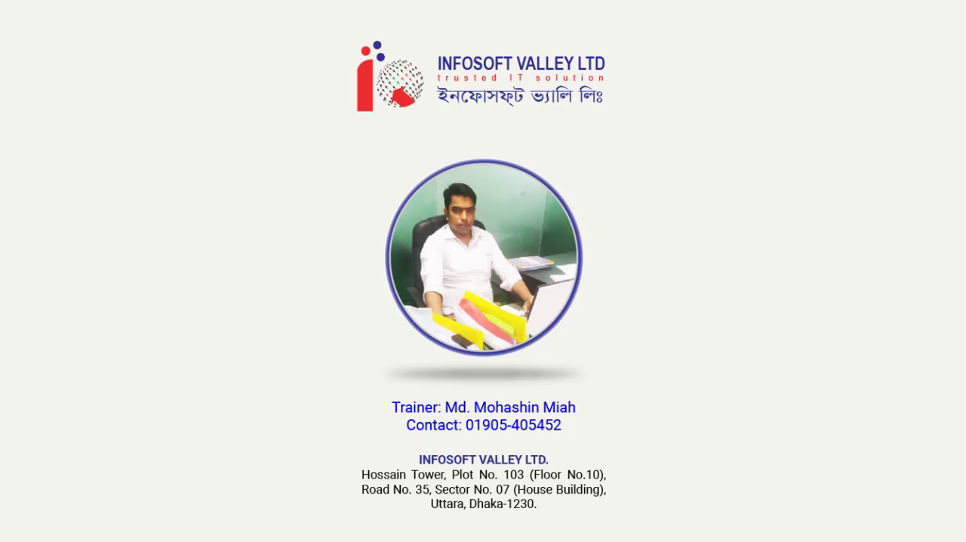